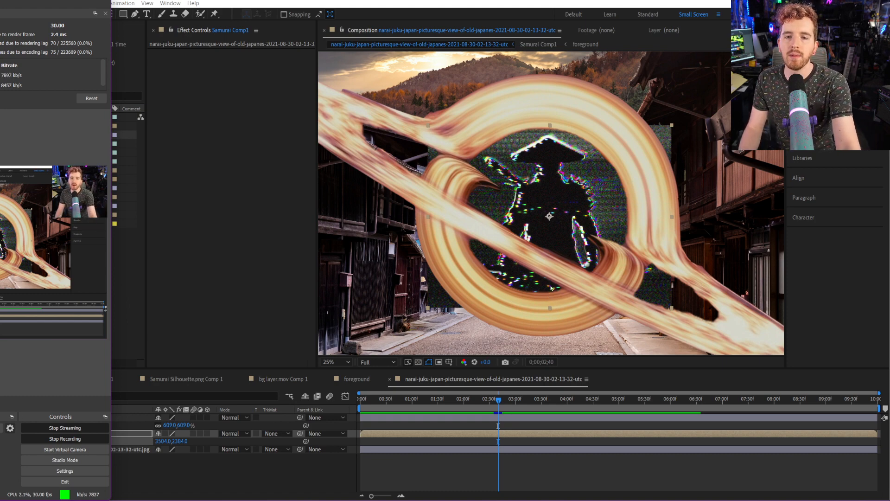
key("comma")
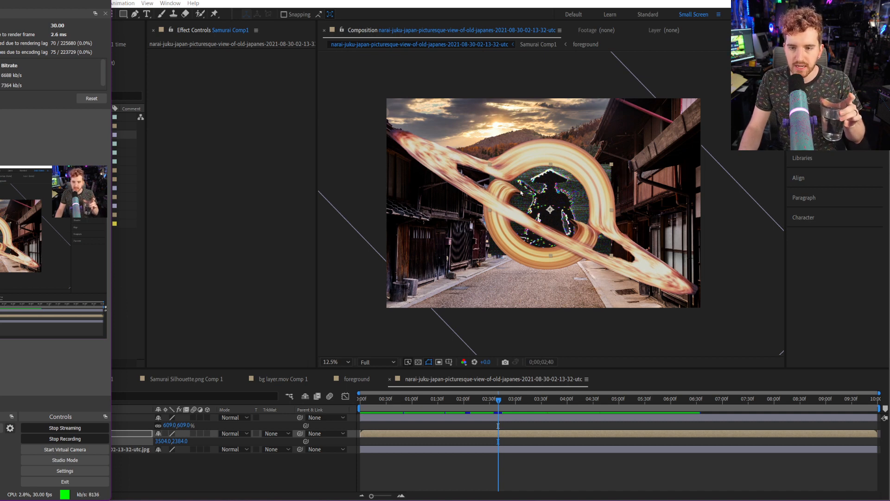
key("period")
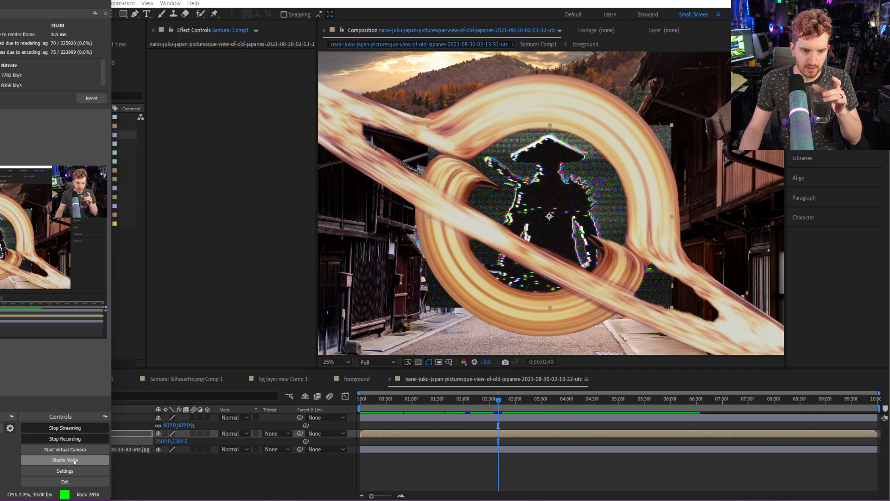
left_click(199, 470)
left_click(90, 435)
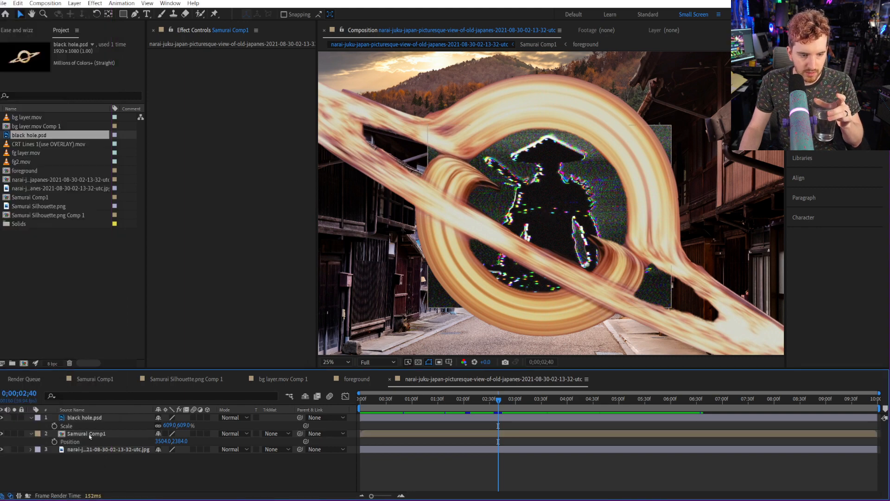
Try a reduced opacity on the black hole.psd layer and return it to 100%.
left_click(89, 418)
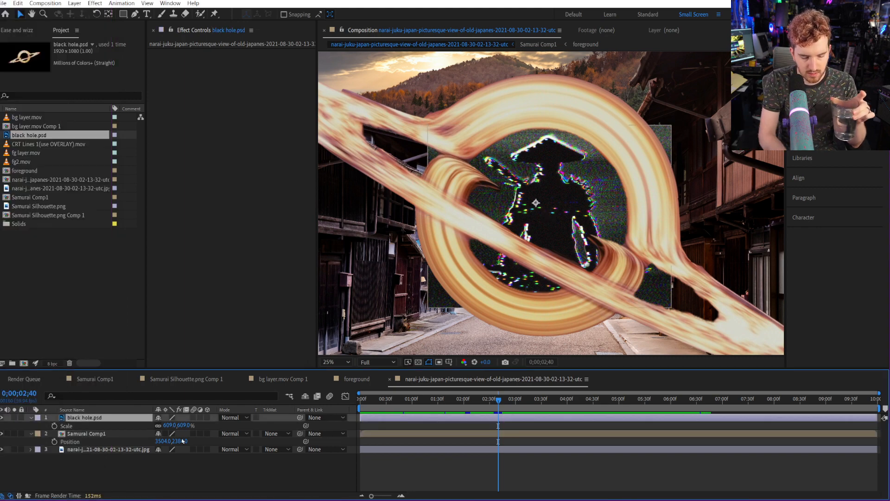
key("t")
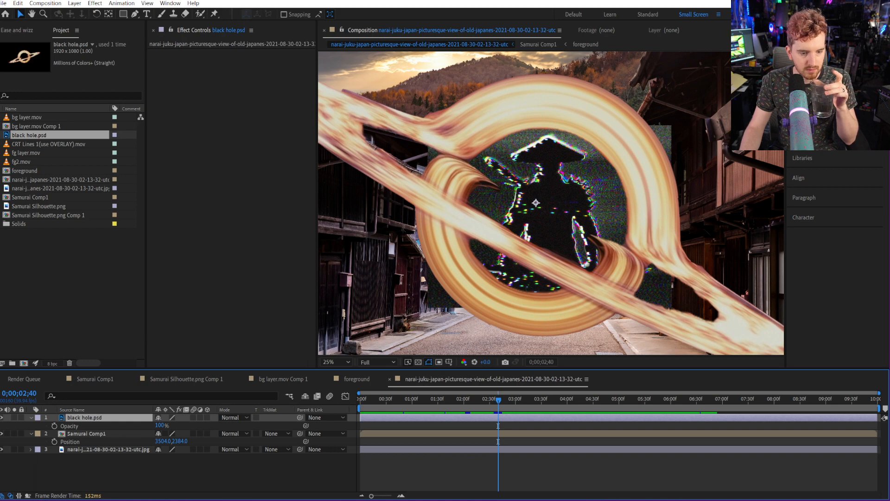
left_click(133, 500)
left_click(130, 462)
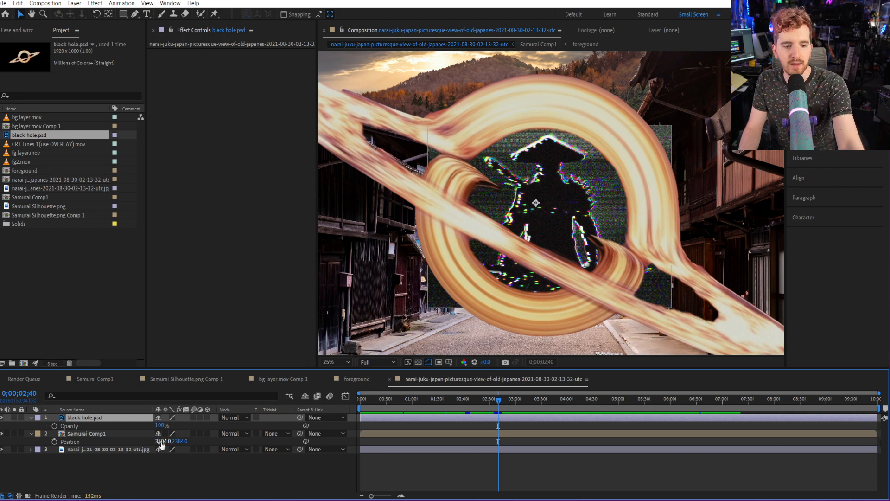
key("alt+Tab")
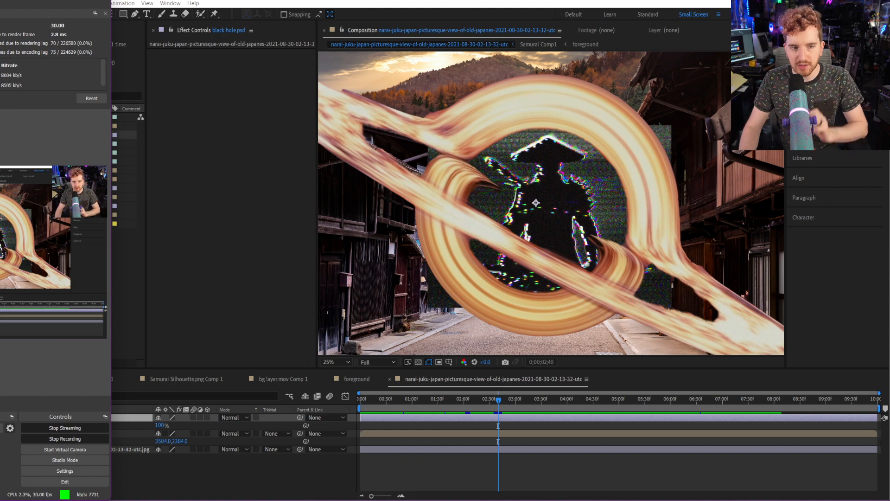
left_click(215, 354)
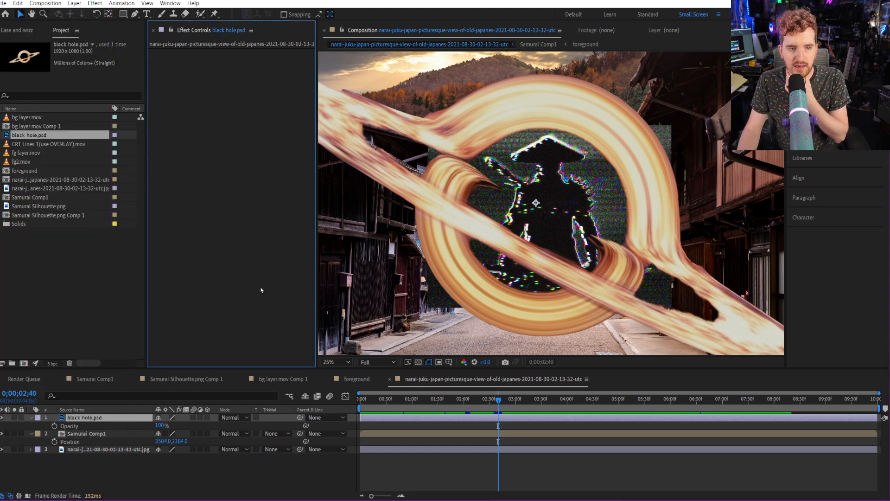
left_click_drag(157, 431, 147, 430)
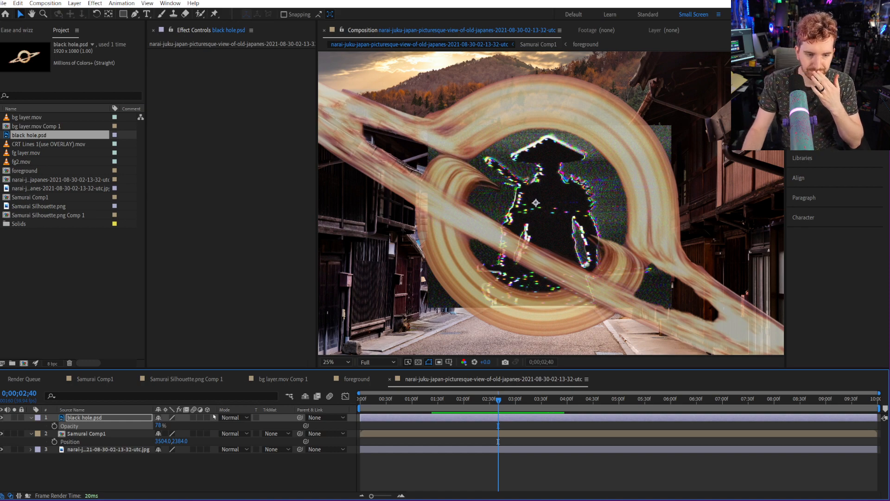
left_click_drag(159, 426, 212, 425)
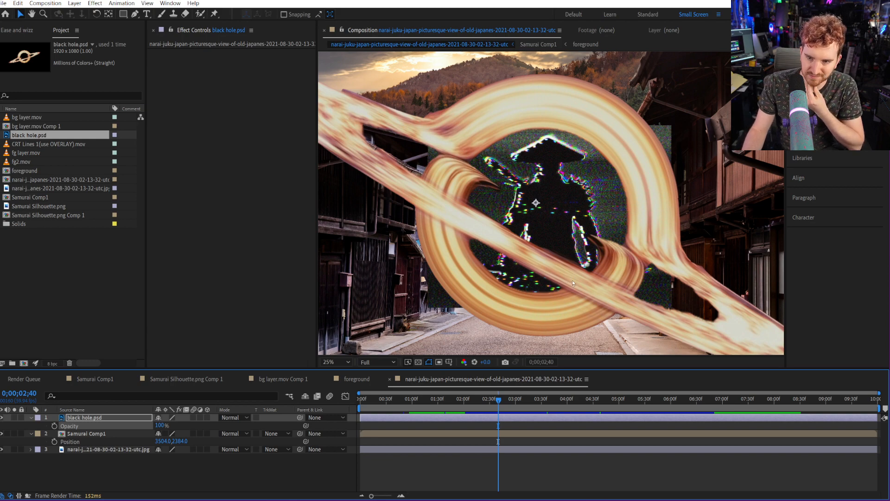
Check the samurai composition with the black hole.psd layer temporarily hidden, and expand the list of available effects.
key("comma")
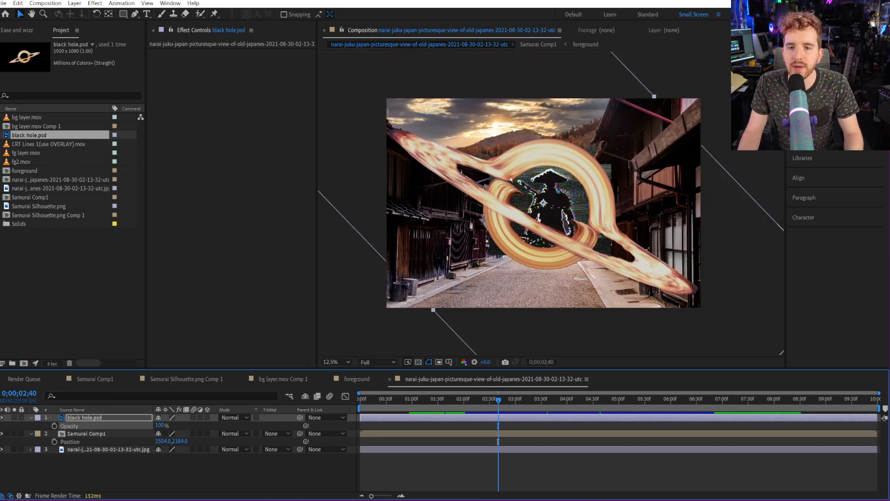
key("period")
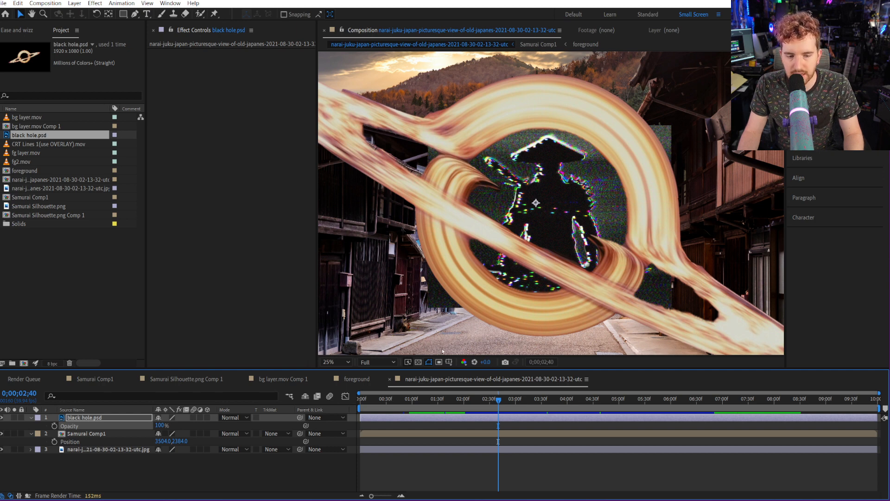
left_click(1, 418)
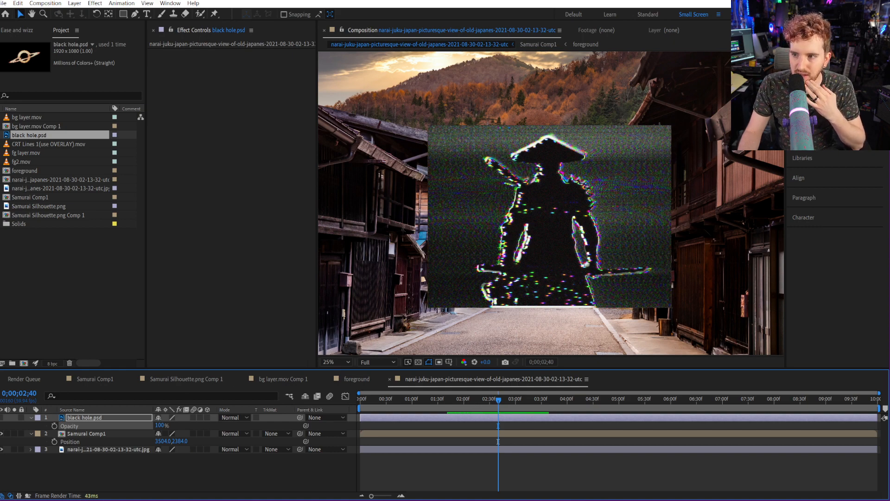
left_click(809, 79)
left_click(2, 418)
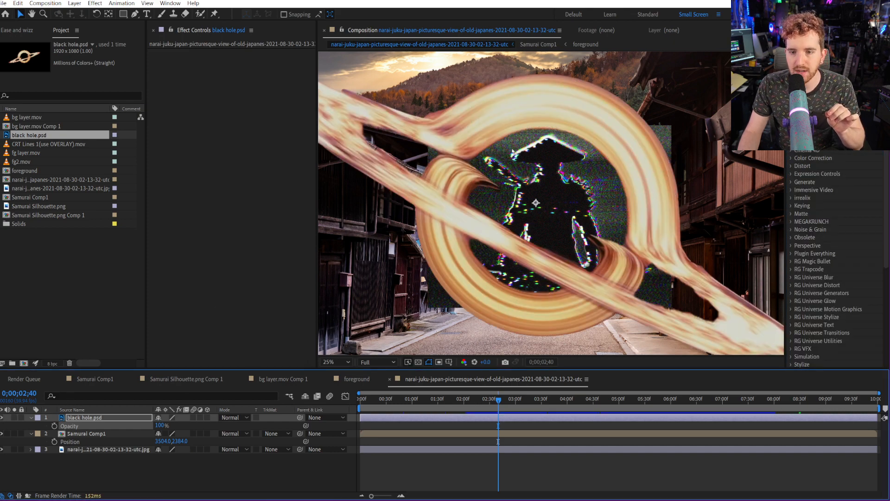
key("comma")
key("period")
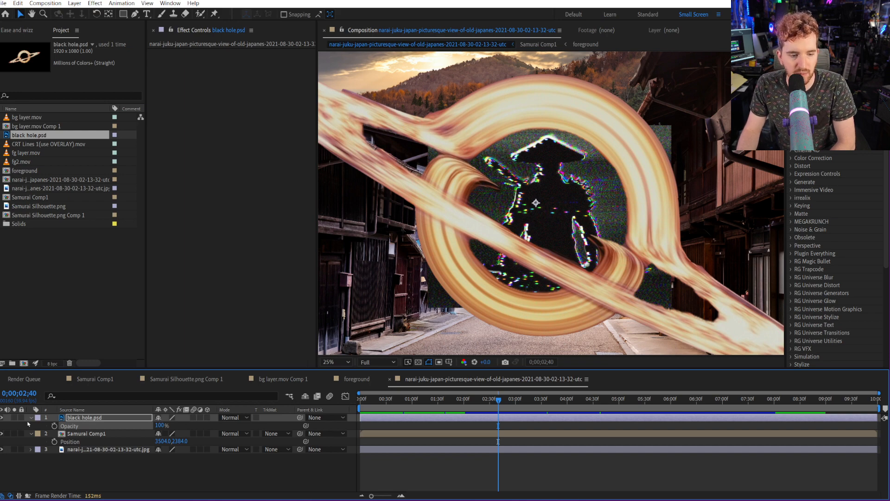
Hide the black hole.psd layer and add a new empty shape layer to the street composition.
left_click(2, 418)
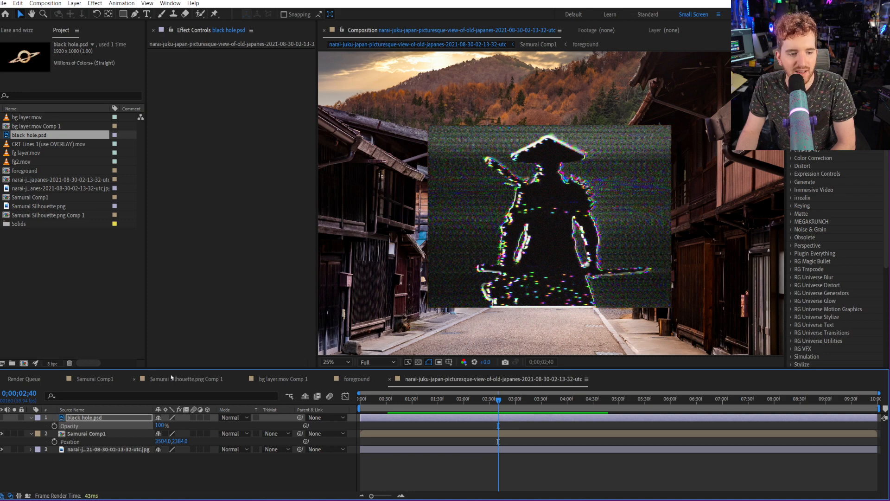
left_click(74, 3)
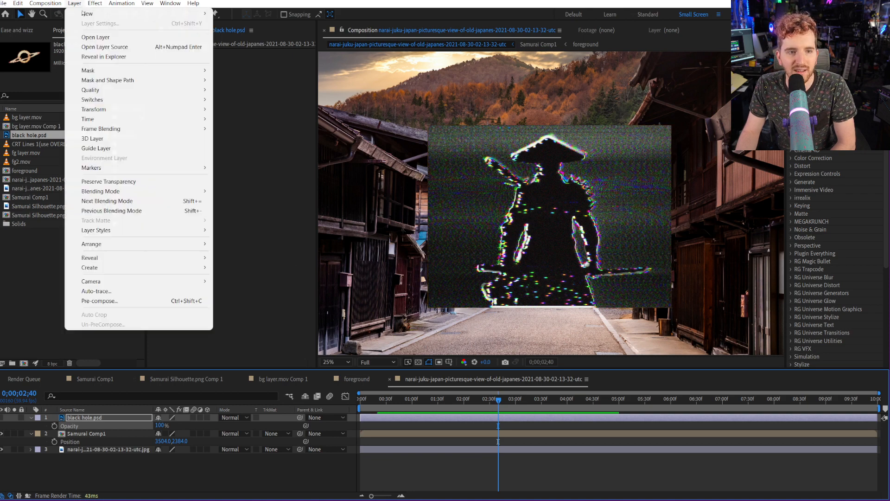
mouse_move(94, 18)
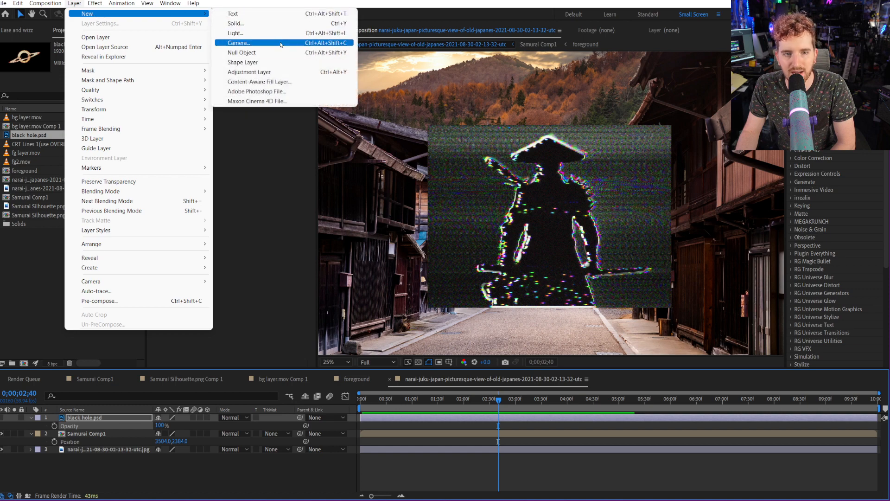
left_click(288, 62)
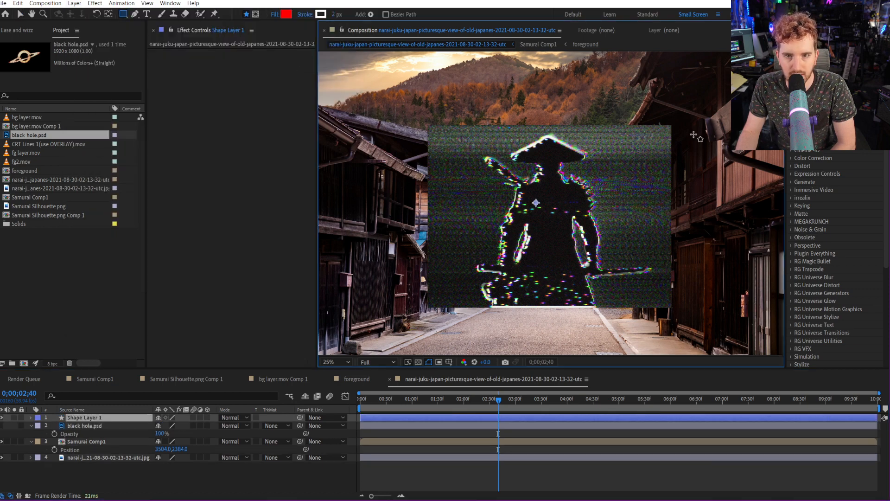
Search the effects list for "saber", clear the search and look through the effect categories for the plug-in.
type("saber")
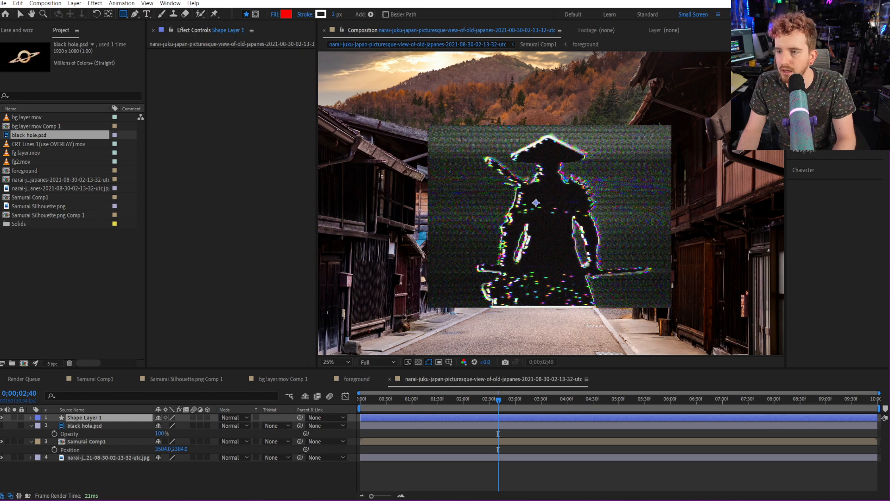
key("BackSpace")
type("s")
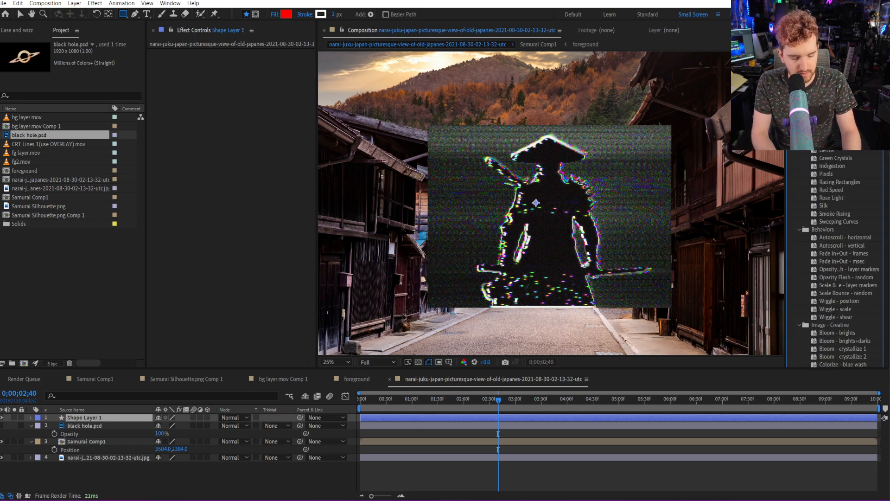
key("BackSpace")
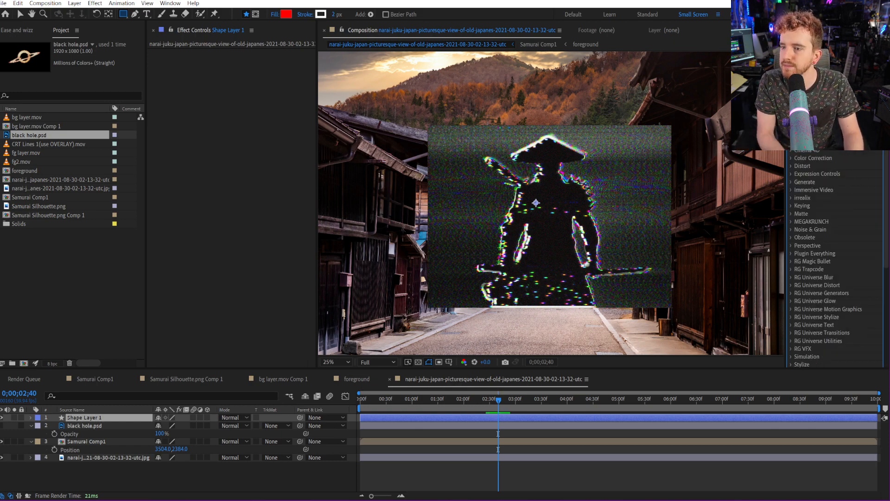
left_click(792, 183)
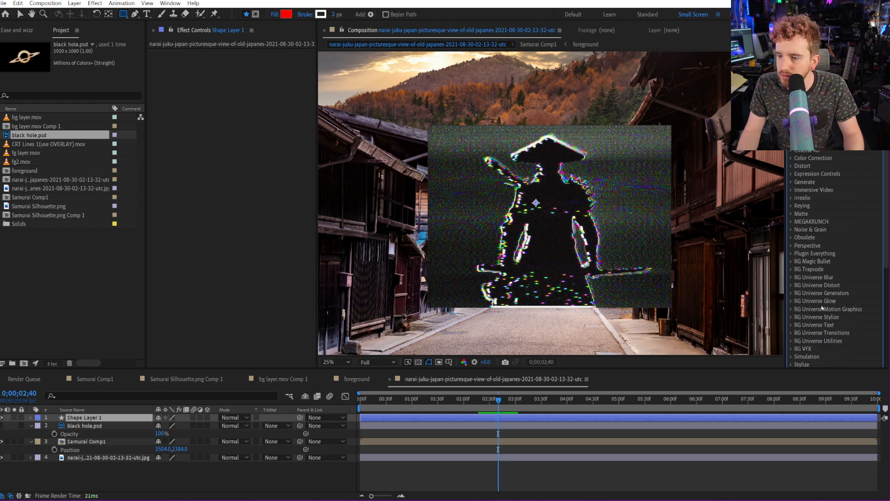
scroll(823, 309, "down", 3)
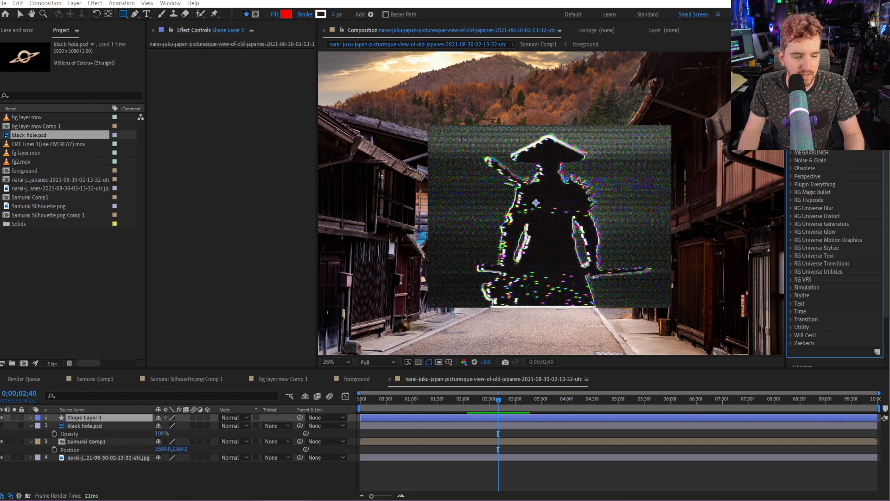
Switch to the web browser, search for "saber after effects" and open Video Copilot's Saber plug-in page.
left_click(95, 473)
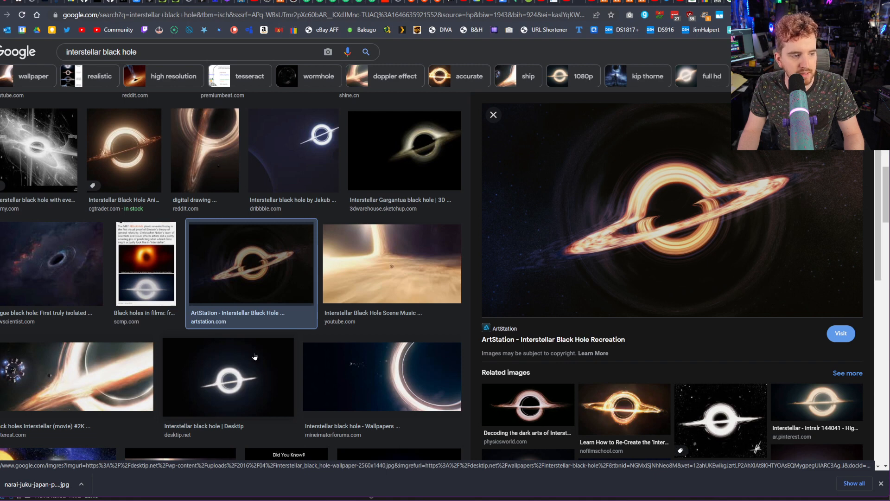
left_click(392, 17)
type("saber after effects")
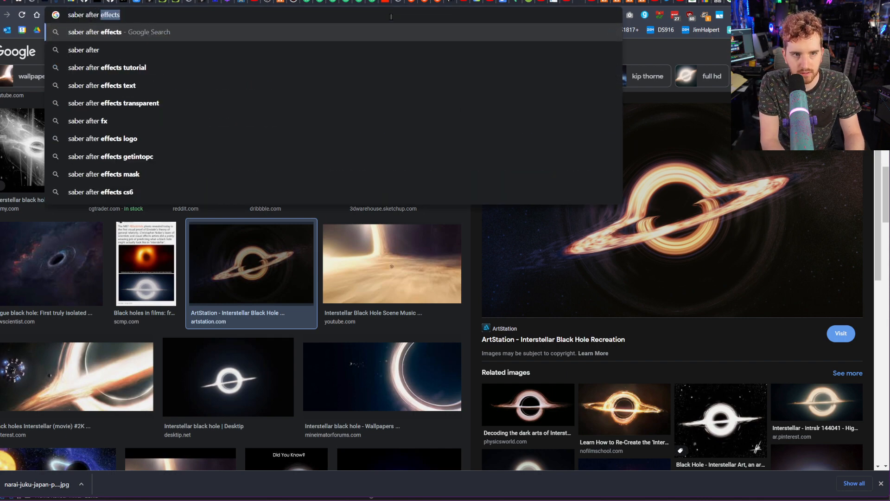
key("Return")
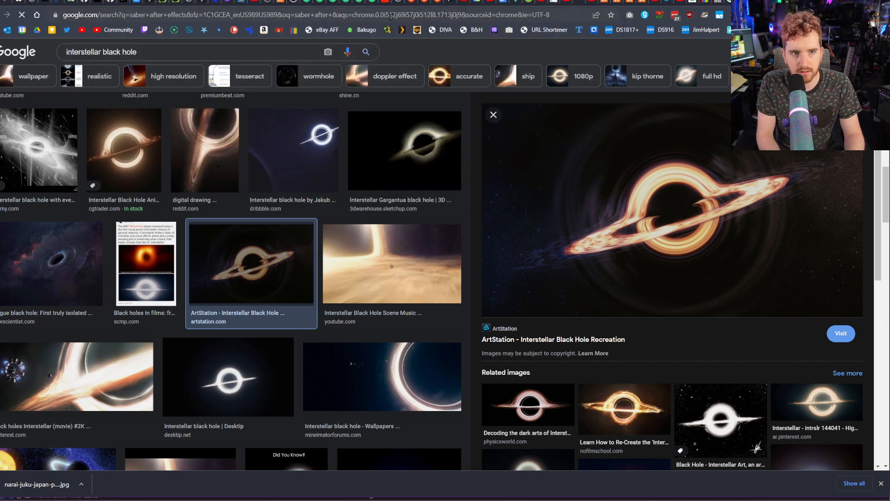
left_click(248, 147)
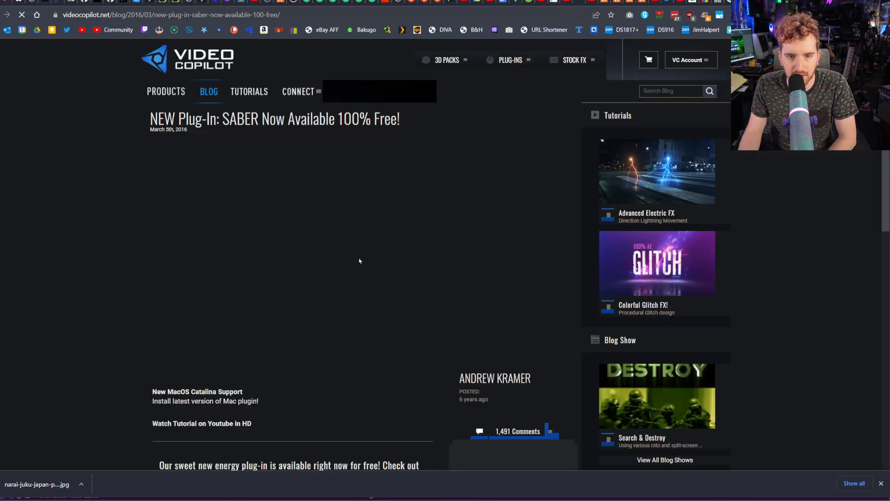
Download the Windows version of the Saber plug-in, saving SaberInstaller_1.0.40_Win.zip in the Downloads folder.
scroll(360, 260, "down", 5)
scroll(360, 261, "down", 3)
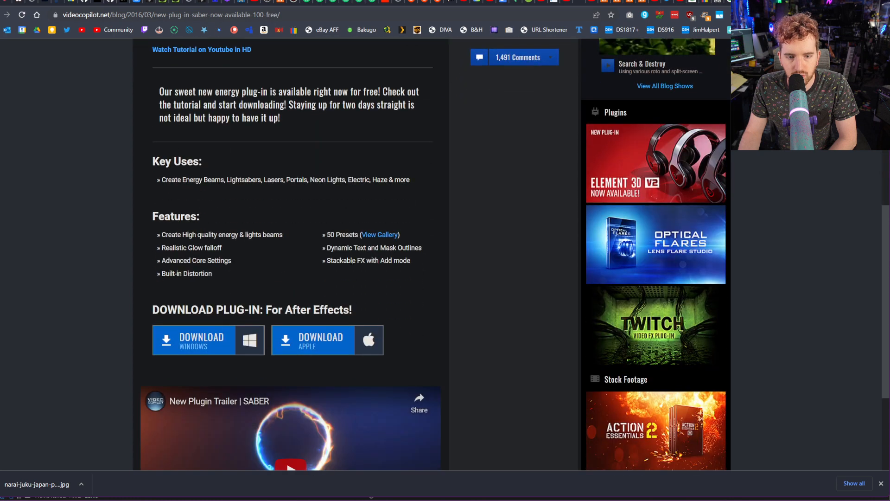
left_click(199, 340)
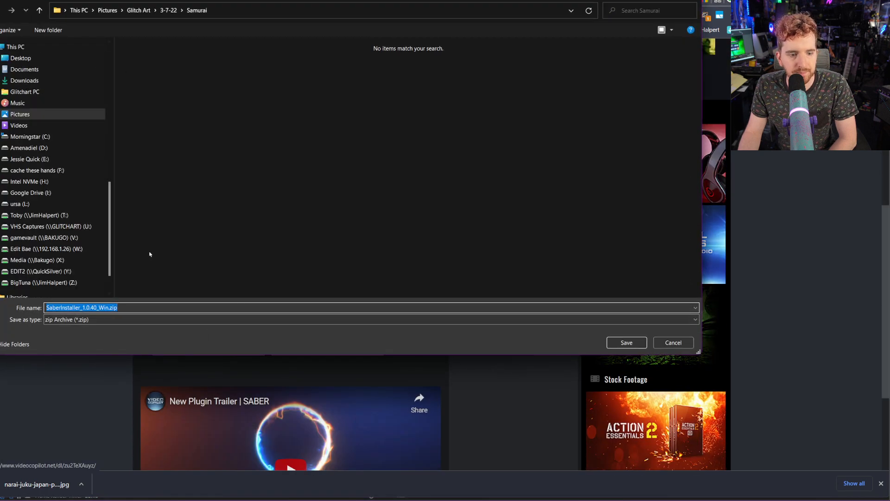
left_click(33, 81)
key("Return")
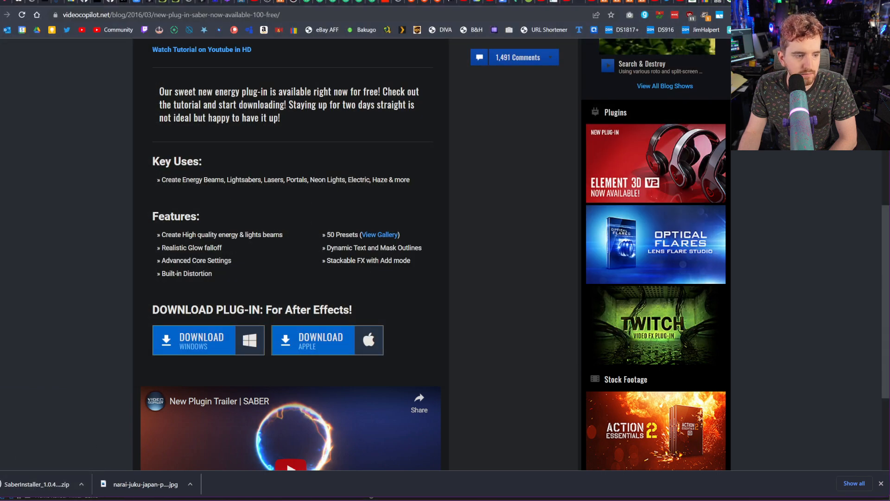
Run Saber_1.0.40_Installer_x64.exe from the downloaded archive and install the Saber plug-in for After Effects 2022.
left_click(37, 484)
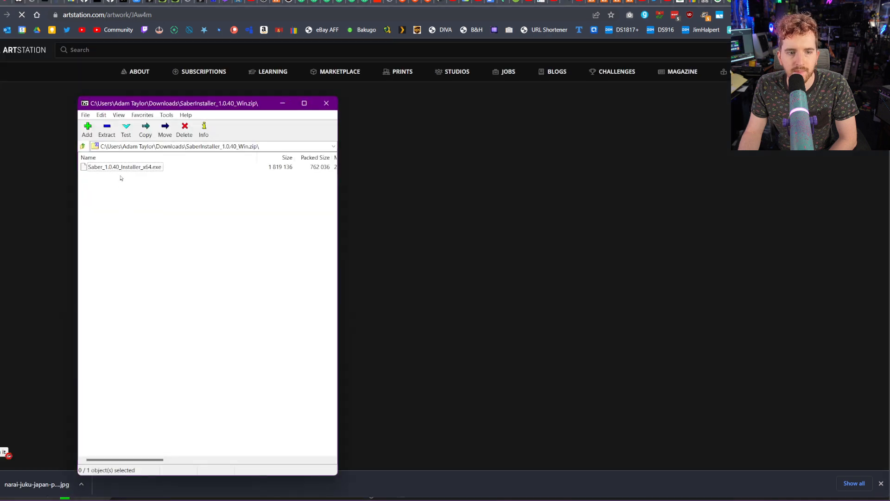
left_click(122, 169)
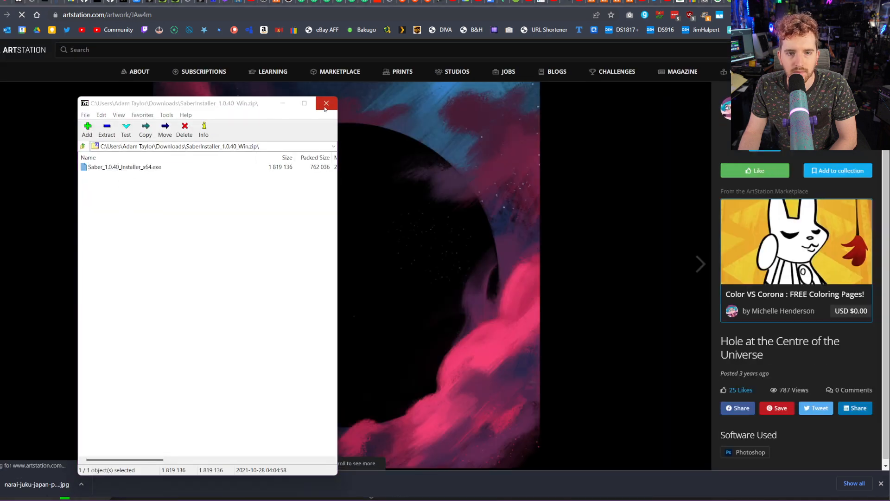
left_click(326, 103)
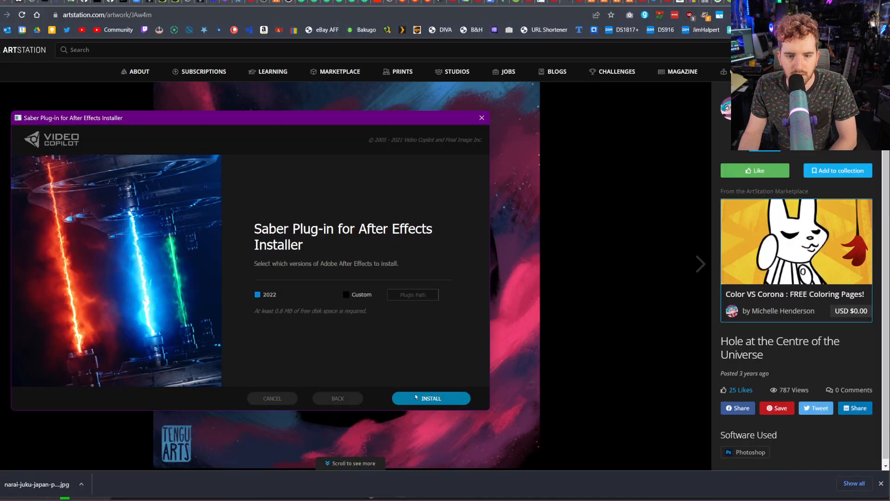
left_click(429, 398)
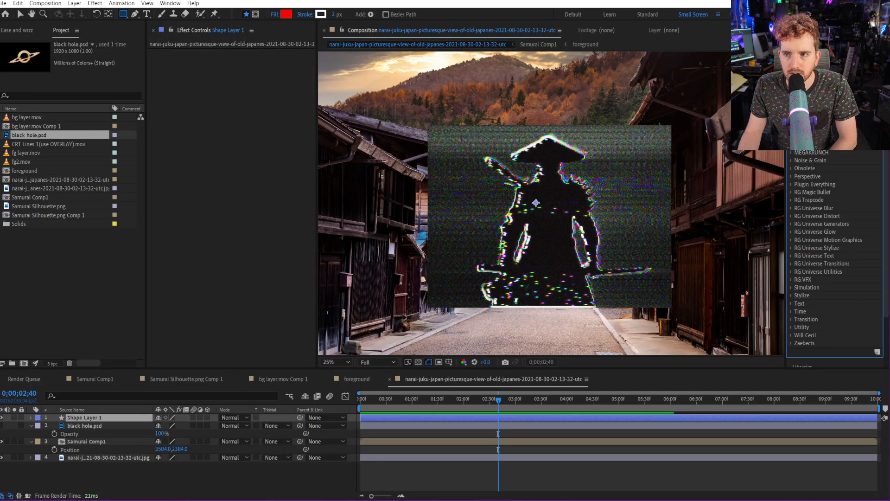
Close the project and After Effects, and complete the Saber plug-in installation for the 2022 version.
key("ctrl+alt+n")
left_click(402, 258)
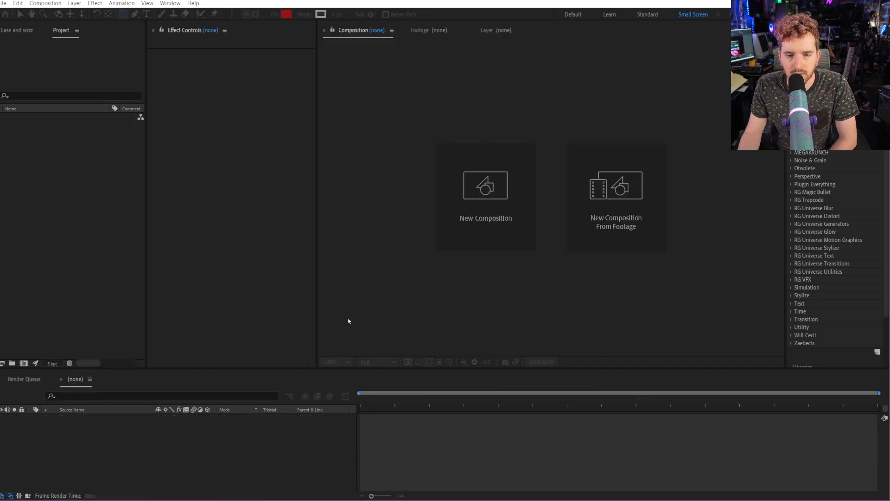
left_click(437, 498)
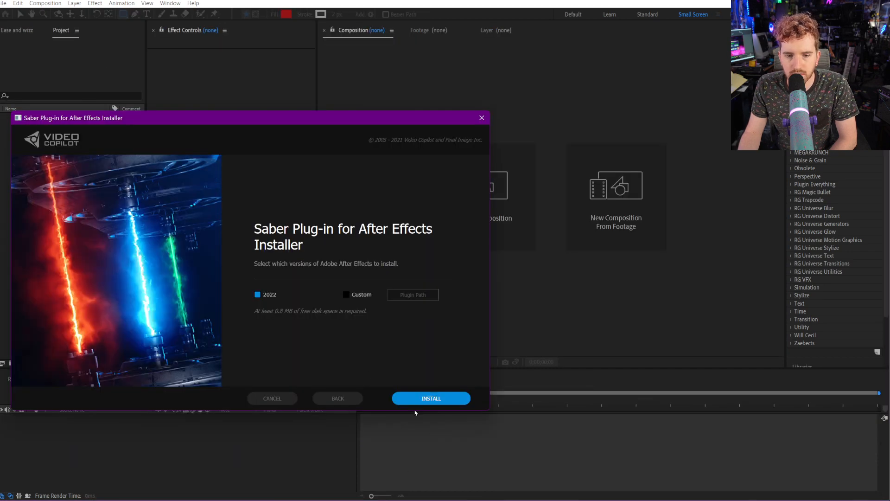
left_click(427, 401)
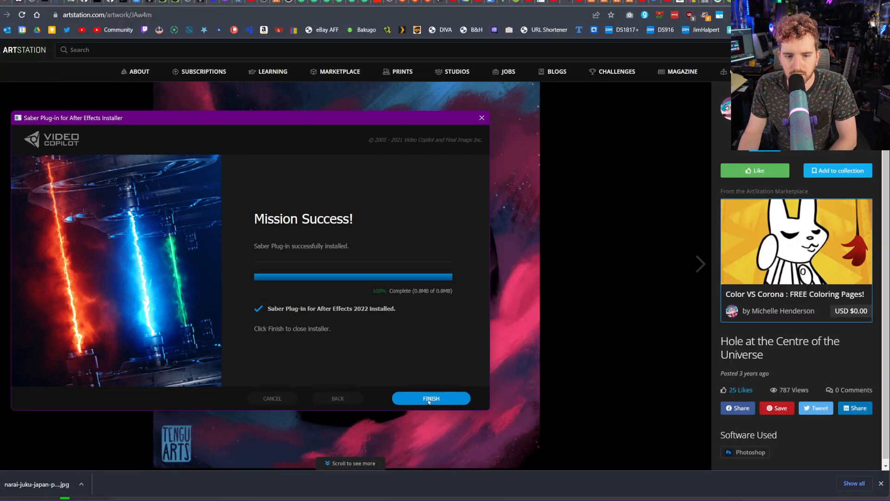
left_click(429, 400)
Relaunch Adobe After Effects 2022.
key("super")
type("aft")
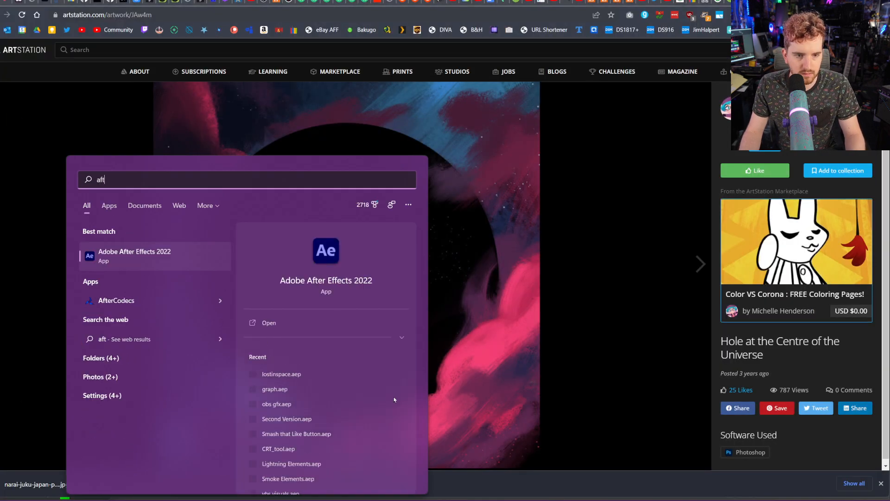
key("Return")
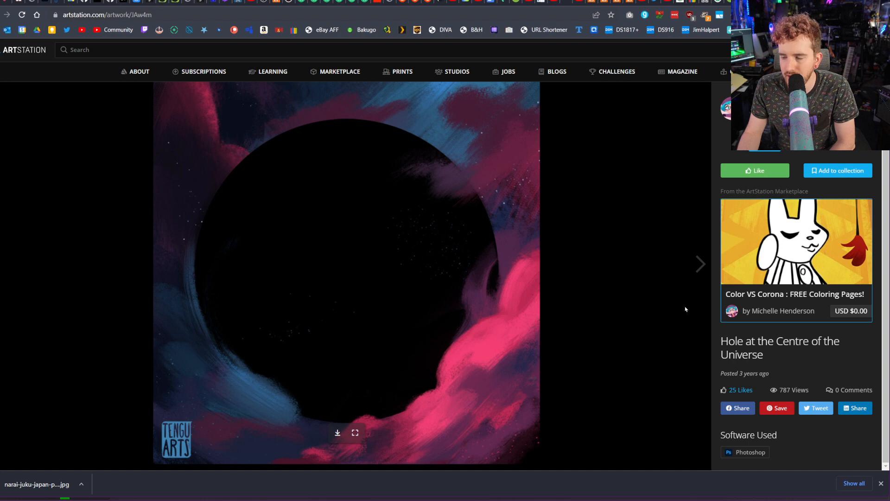
scroll(719, 321, "down", 3)
key("alt+Tab")
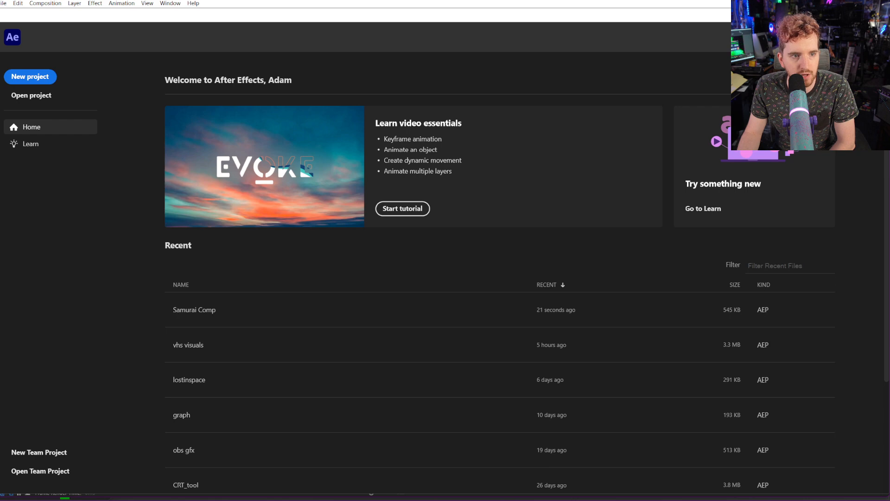
key("alt+Tab")
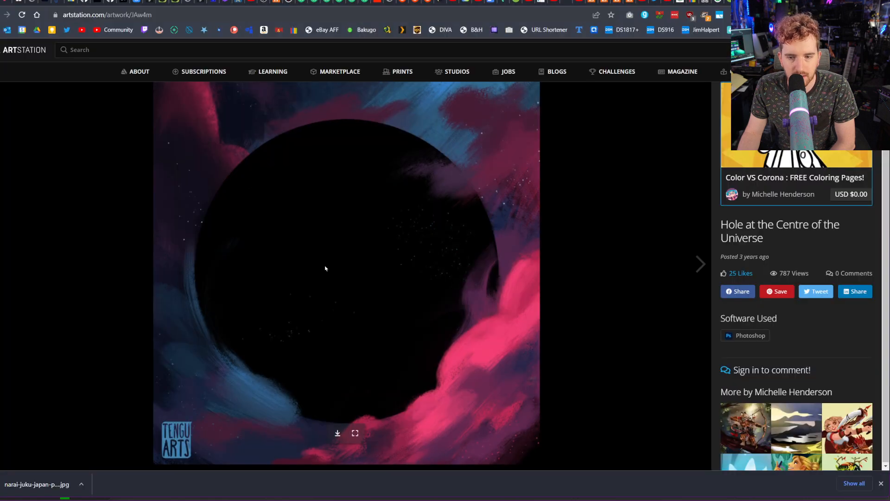
scroll(784, 295, "up", 3)
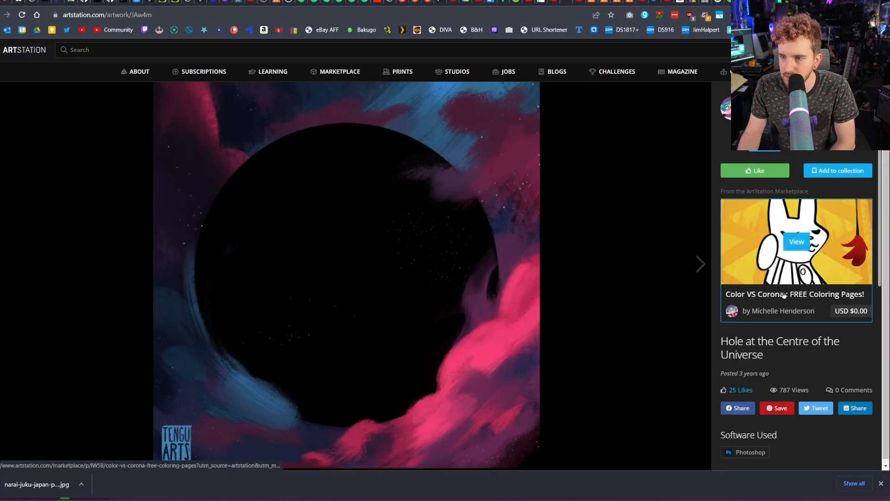
scroll(784, 295, "down", 3)
scroll(783, 301, "down", 5)
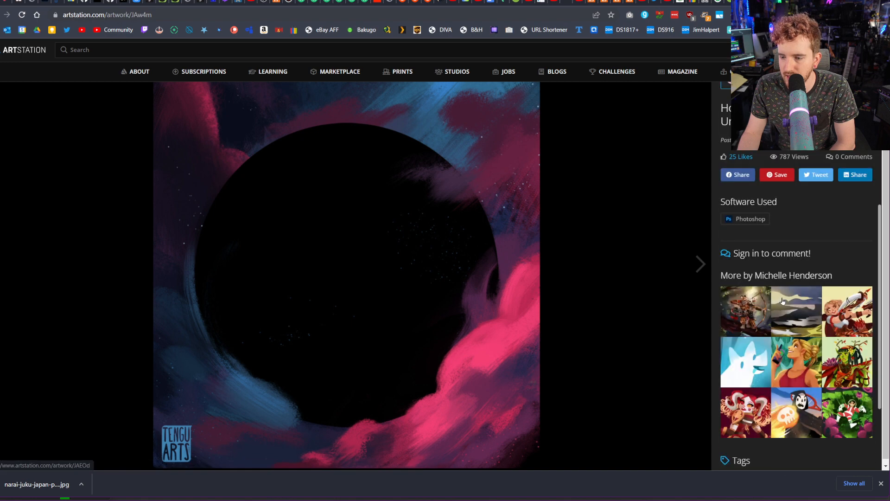
scroll(780, 302, "up", 8)
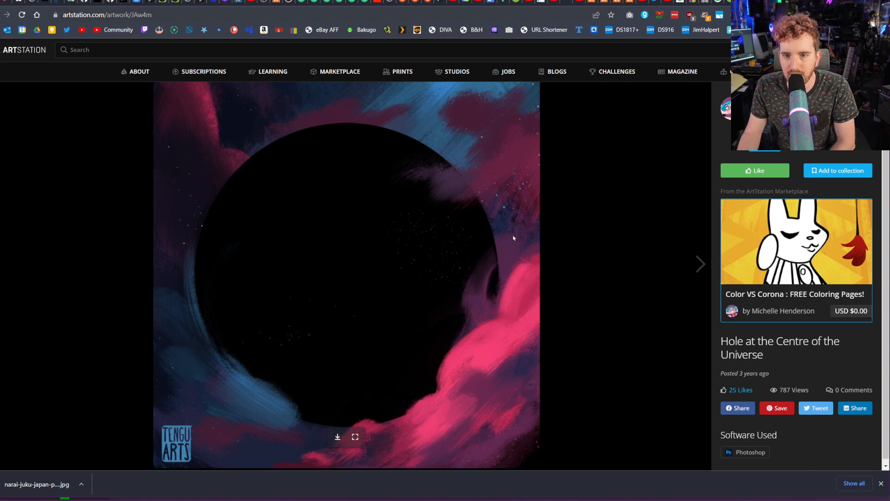
Switch to After Effects and reopen the recent Samurai Comp project.
left_click(437, 500)
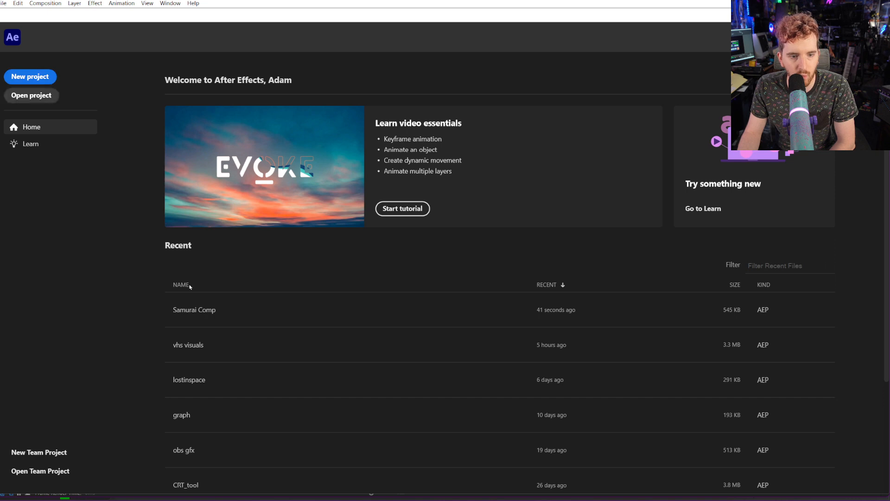
left_click(193, 307)
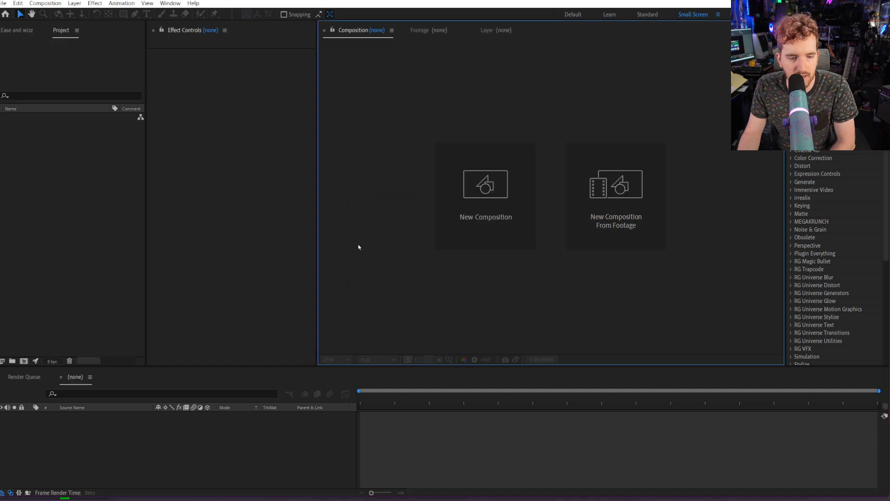
left_click(4, 3)
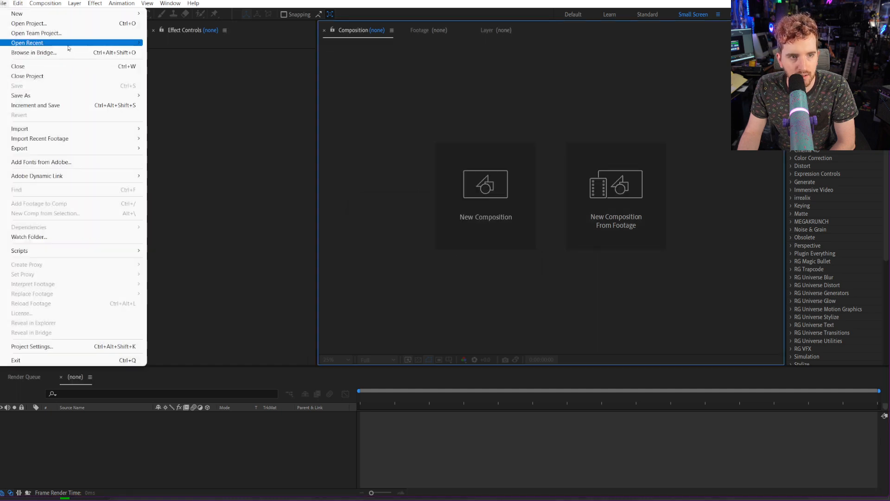
mouse_move(93, 45)
left_click(195, 43)
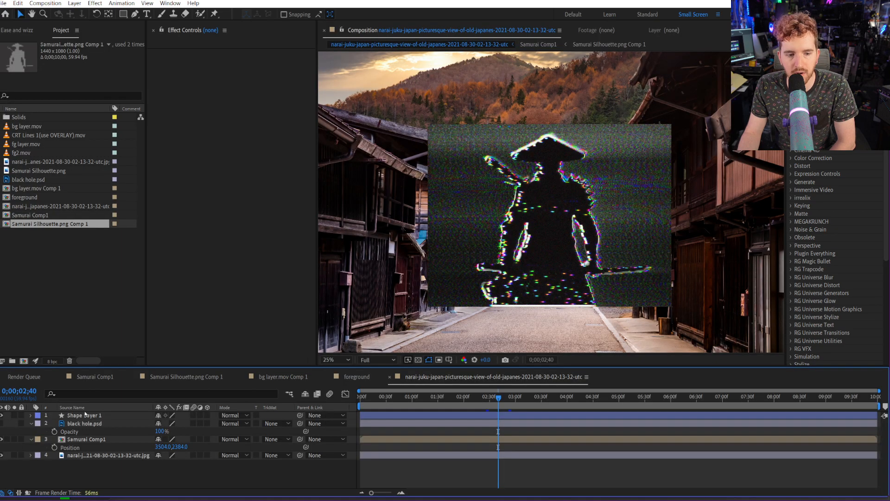
Find the Saber effect and apply it to Shape Layer 1.
left_click(79, 408)
left_click(81, 415)
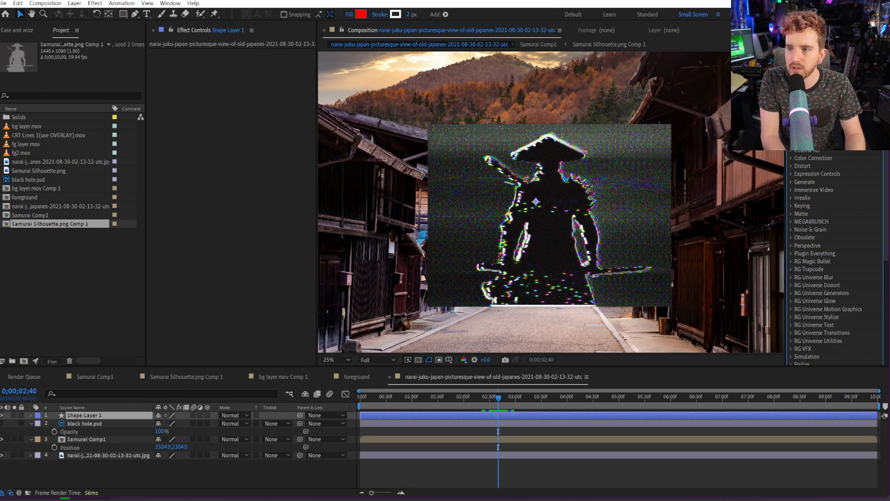
type("glitch")
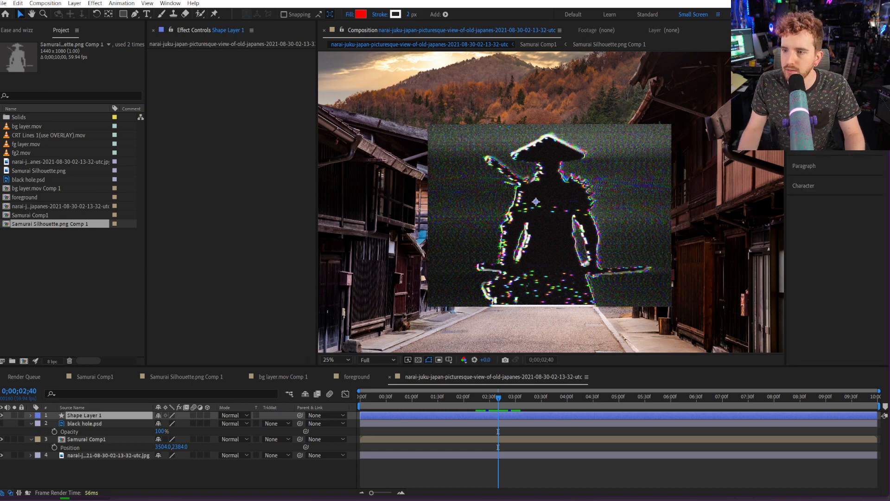
left_click_drag(817, 141, 91, 416)
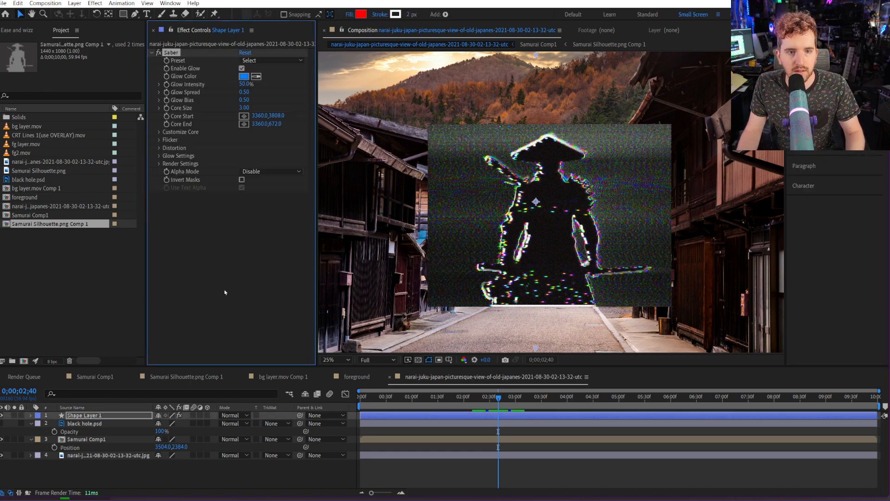
Set the Saber effect's preset to Neon on Shape Layer 1 and look through the other presets.
left_click(266, 61)
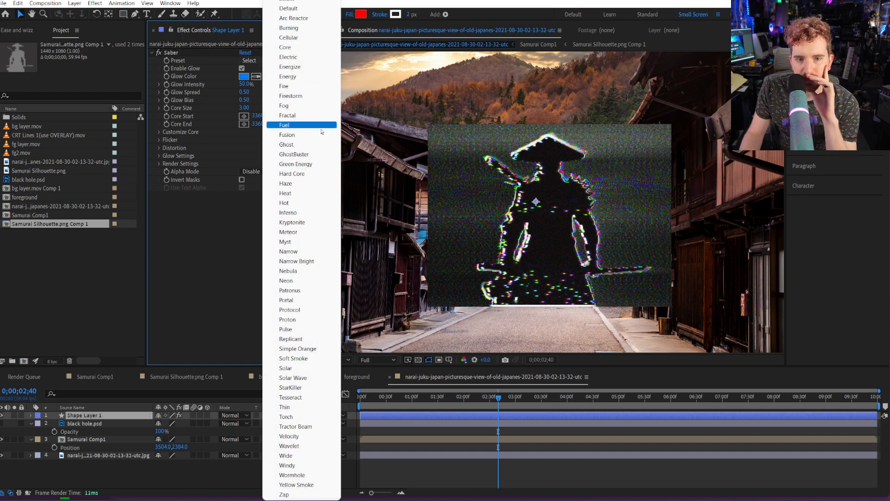
left_click(300, 280)
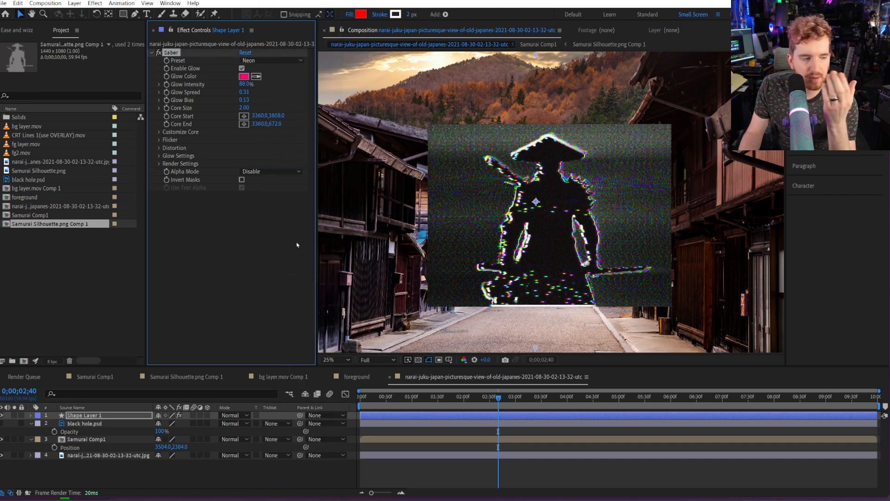
left_click(274, 61)
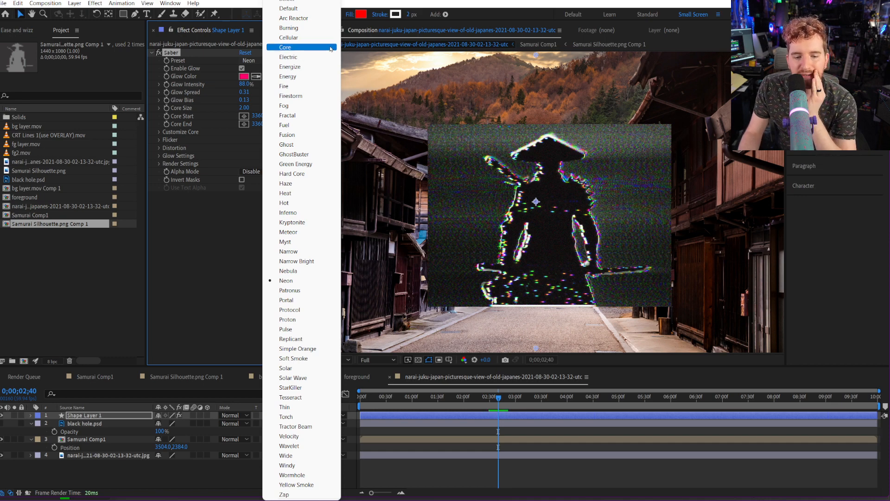
left_click(394, 49)
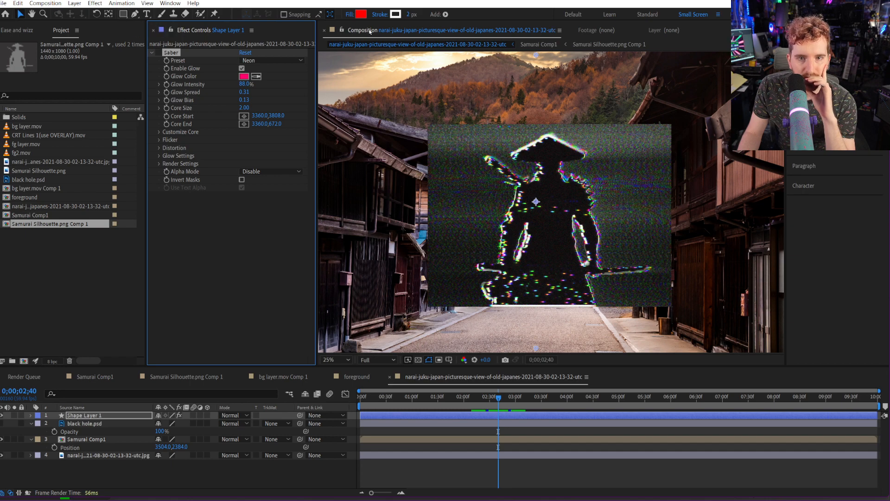
Delete Shape Layer 1 with its Saber effect and create a new empty shape layer in the street composition.
left_click(100, 416)
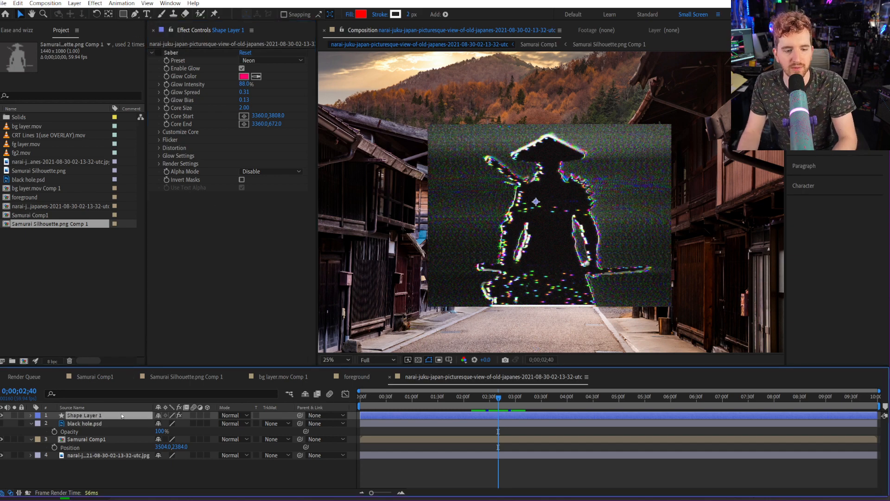
key("Delete")
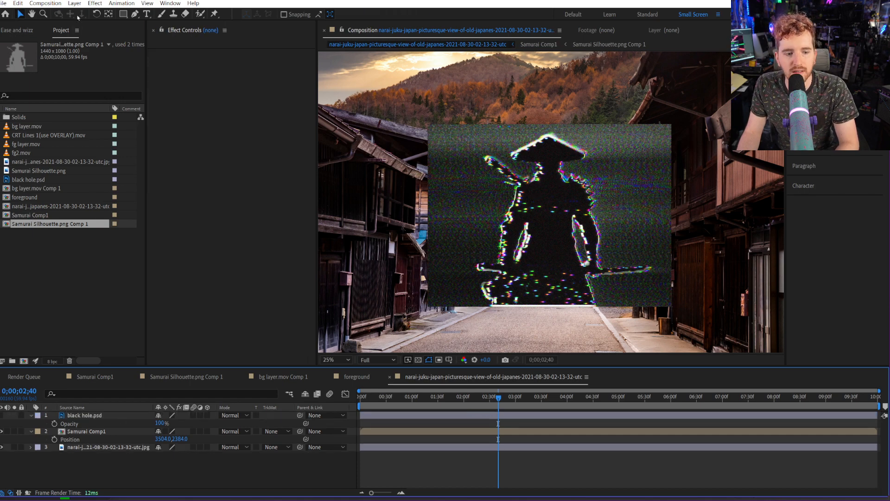
left_click(74, 3)
mouse_move(93, 14)
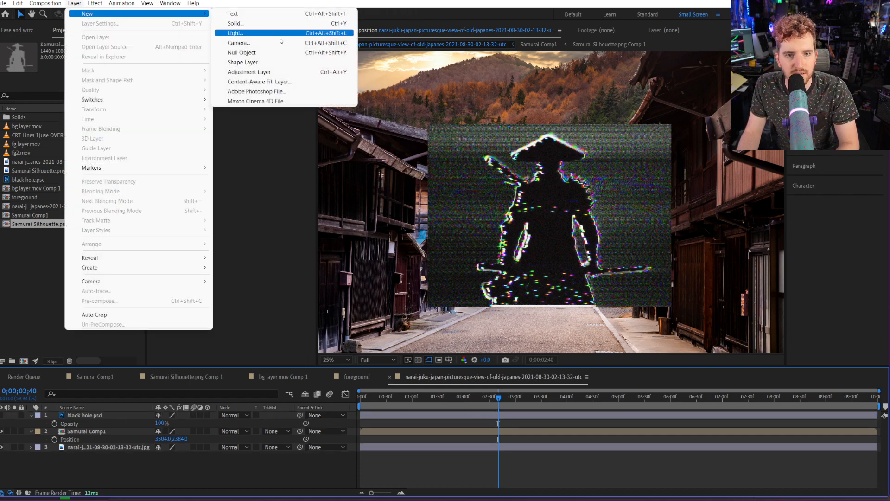
left_click(291, 63)
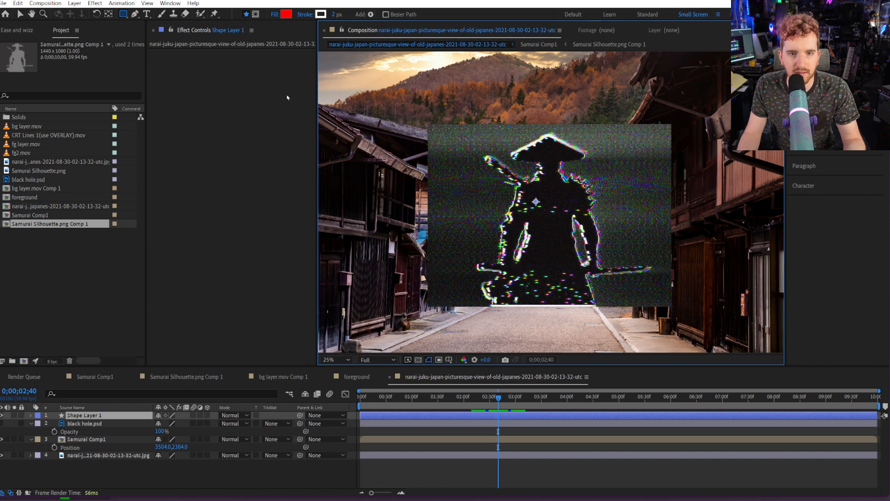
Draw a rectangle on the new shape layer and resize it to cover the samurai footage.
left_click(249, 16)
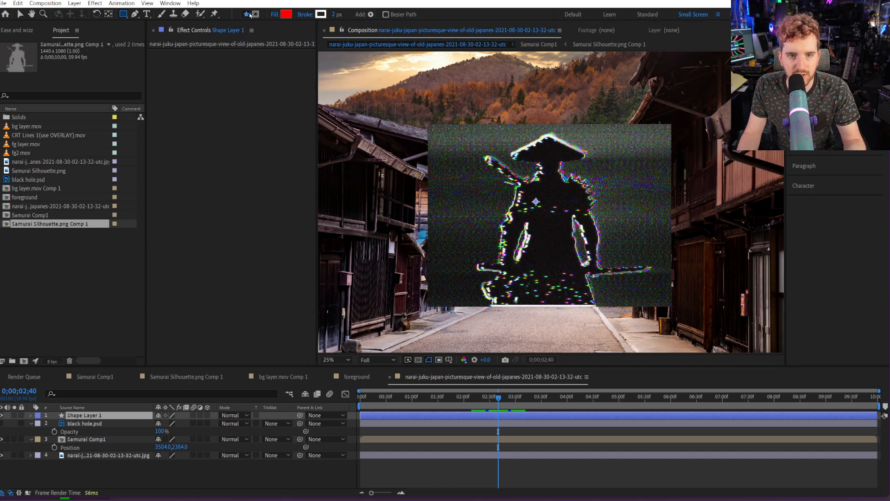
left_click(254, 14)
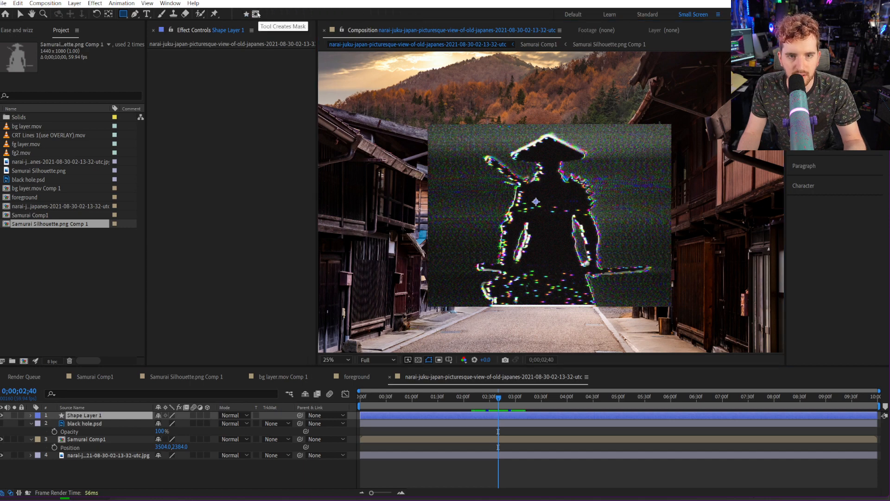
left_click(246, 13)
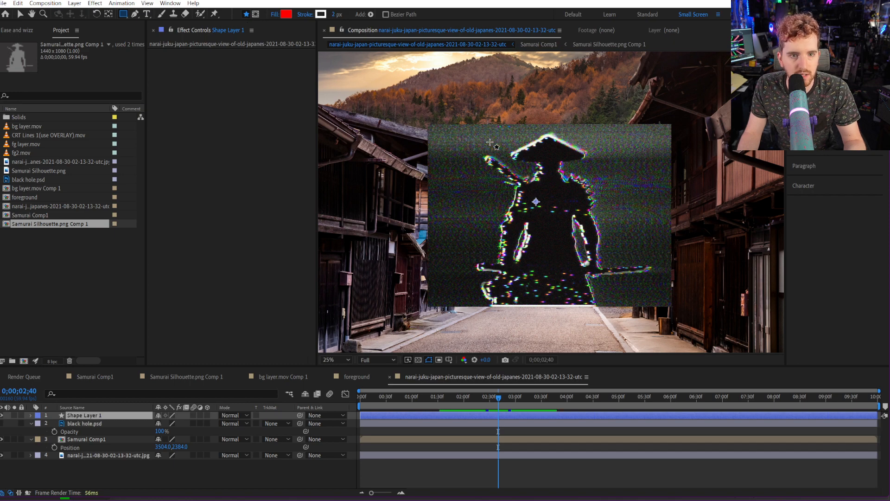
left_click_drag(468, 133, 669, 306)
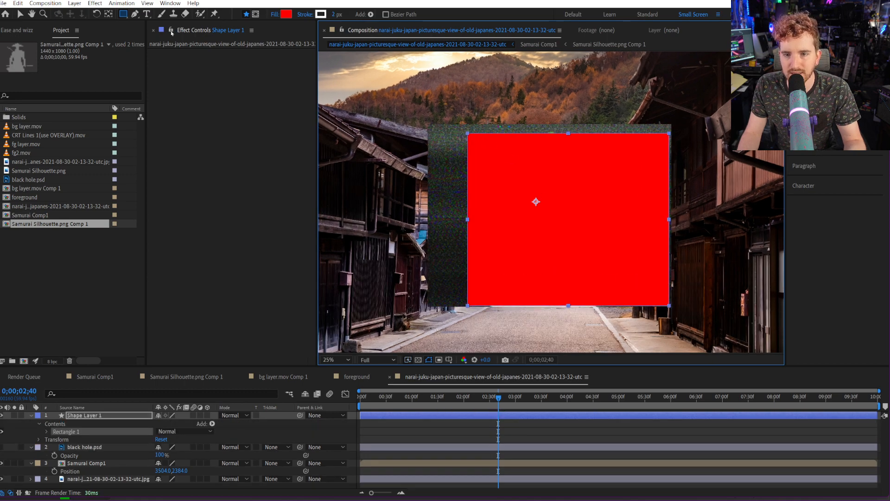
left_click(19, 14)
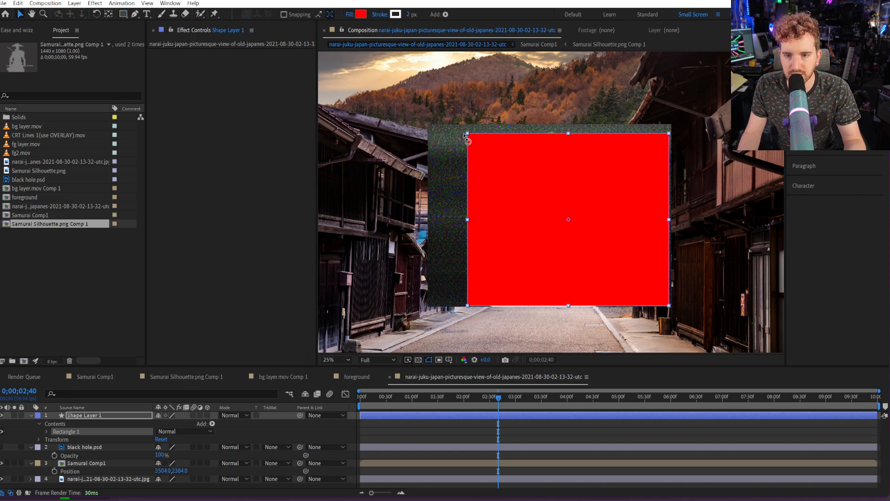
mouse_move(467, 134)
left_mouse_down()
mouse_move(447, 131)
mouse_move(479, 140)
mouse_move(470, 138)
left_mouse_up()
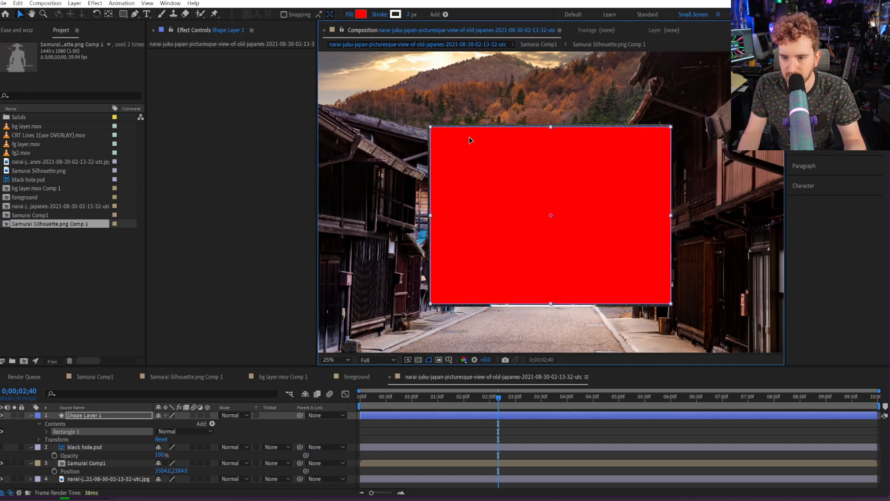
Set the rectangle's fill color to white, FFFFFF.
left_click(366, 15)
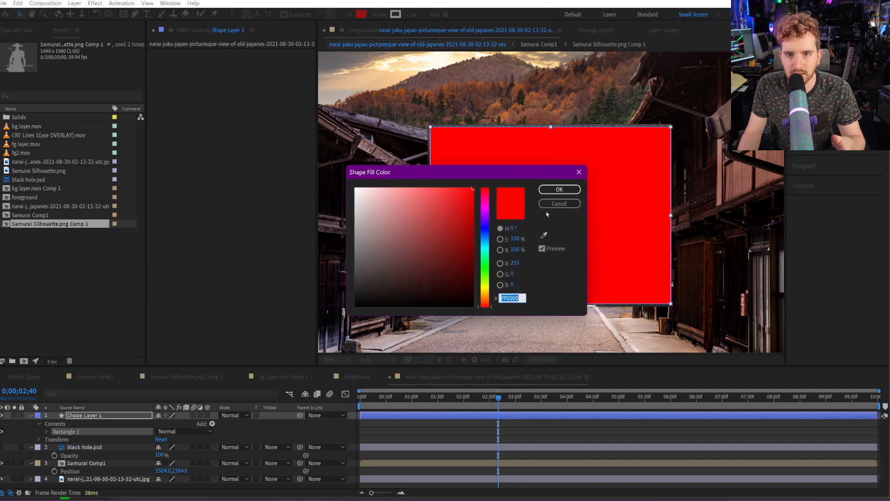
left_click(356, 188)
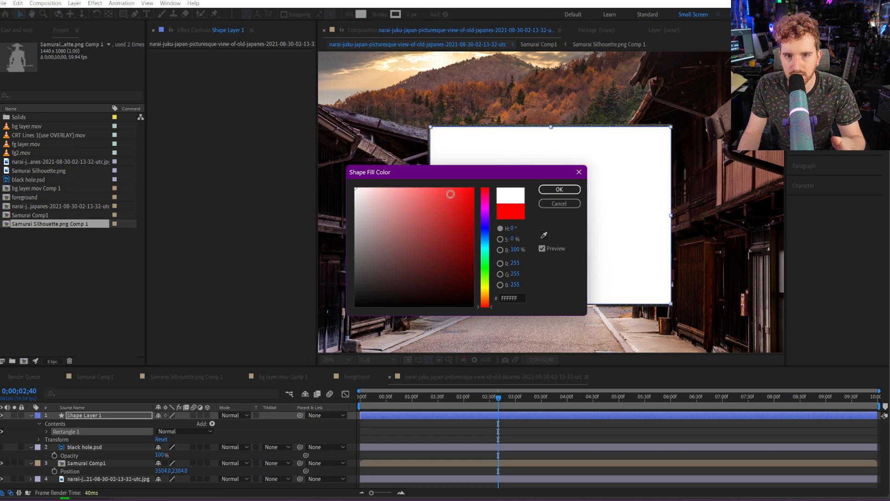
left_click(560, 189)
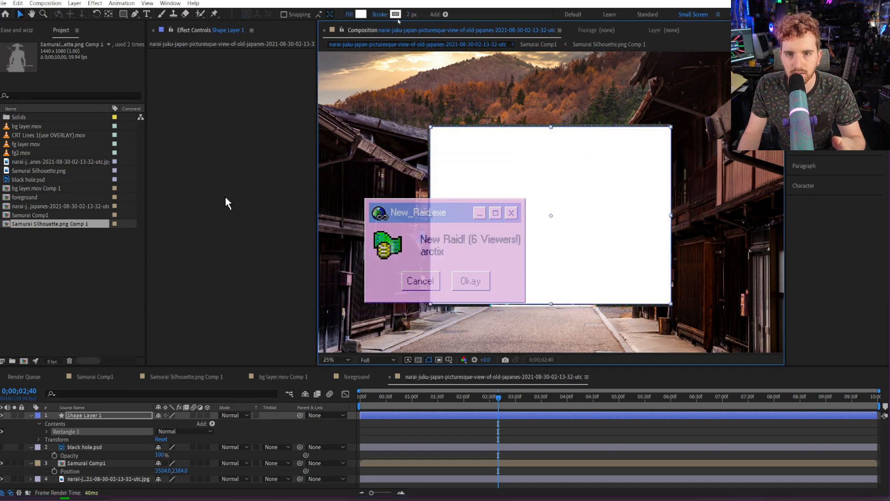
left_click(205, 125)
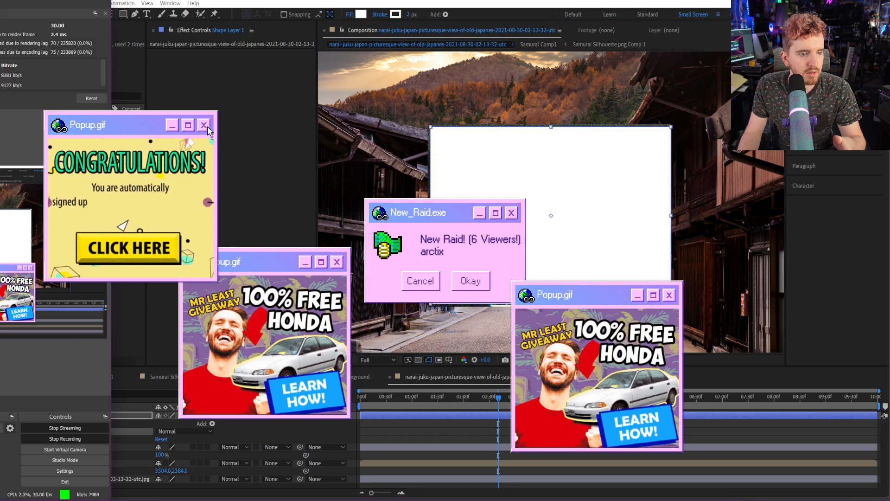
Set the rectangle's stroke color to magenta and its stroke width to 39 px.
left_click(669, 296)
left_click(337, 262)
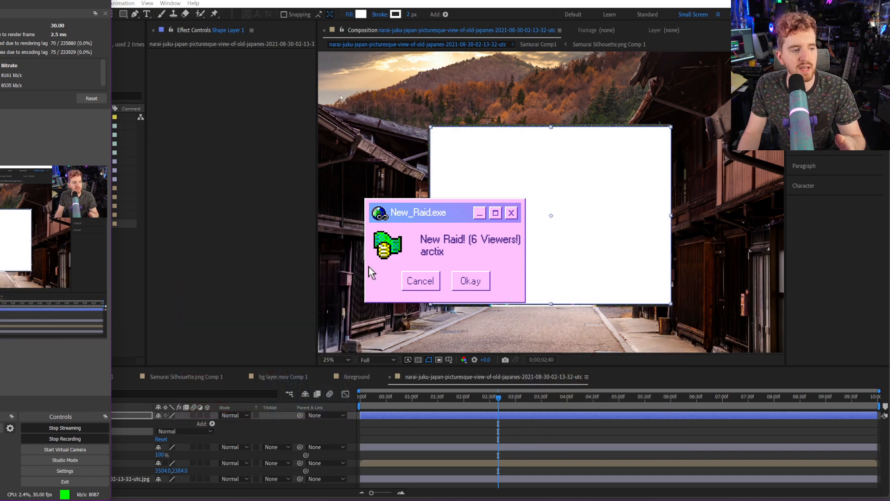
left_click(471, 281)
left_click(396, 18)
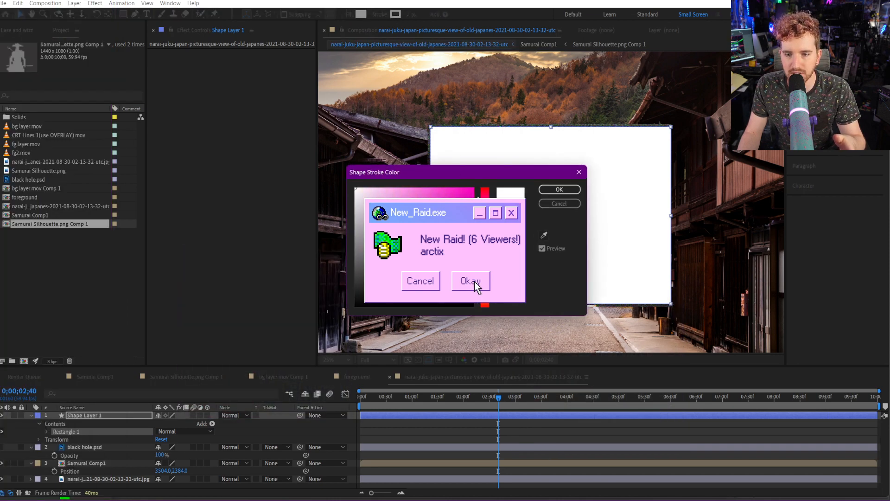
left_click(473, 188)
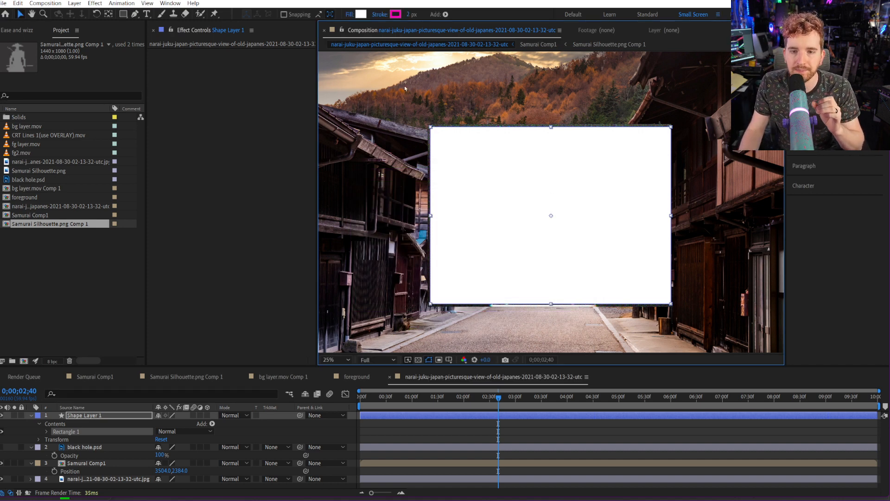
left_click_drag(408, 15, 429, 17)
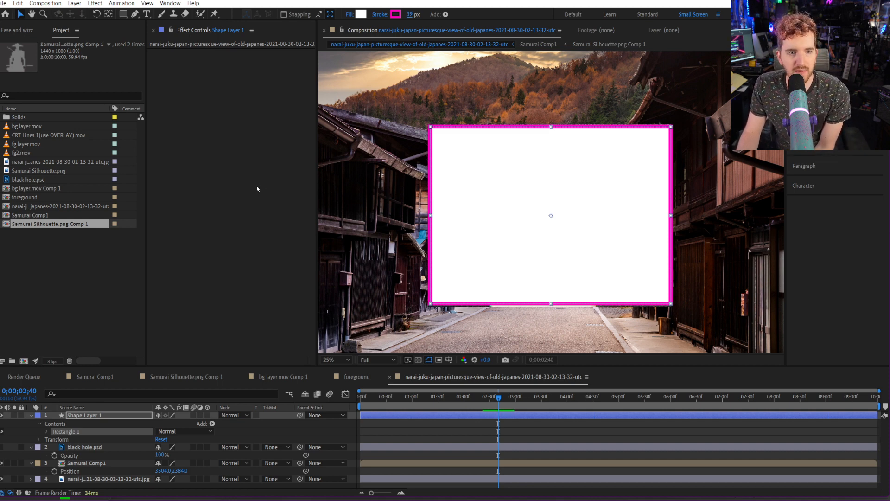
Check the samurai footage in Samurai Comp1 at 0;00;06;22 and return to the street composition.
left_click(96, 376)
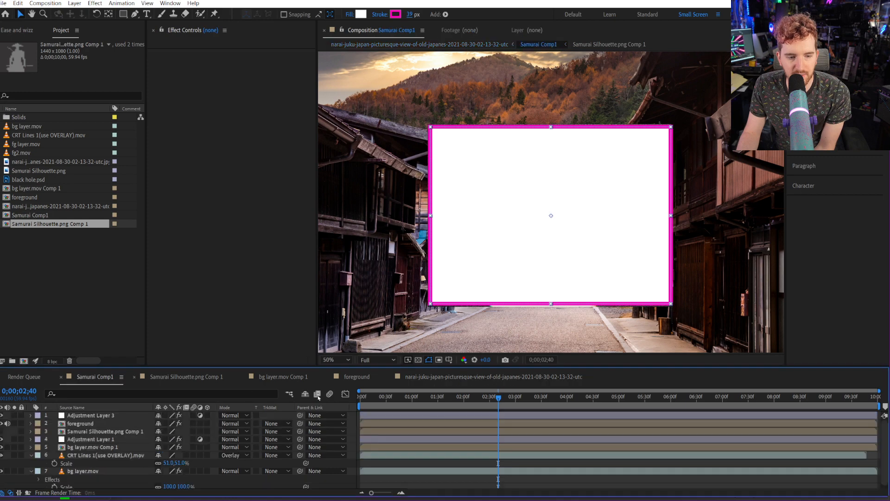
left_click_drag(564, 398, 690, 398)
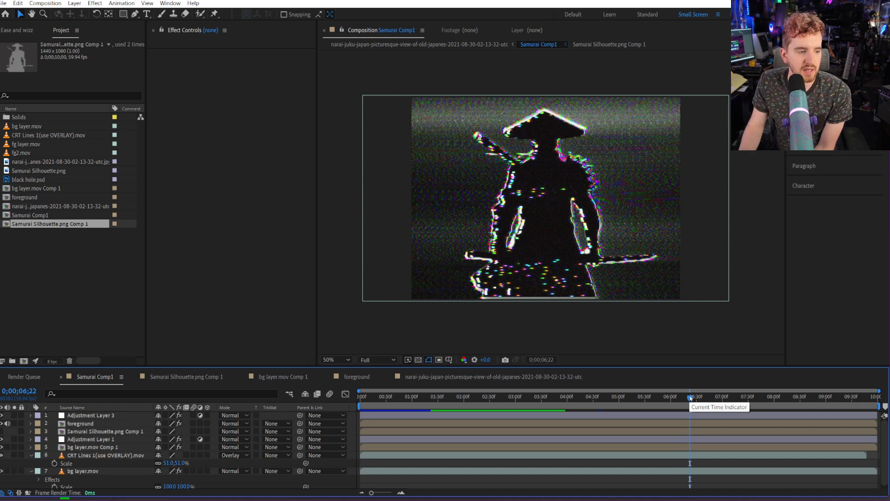
left_click(476, 376)
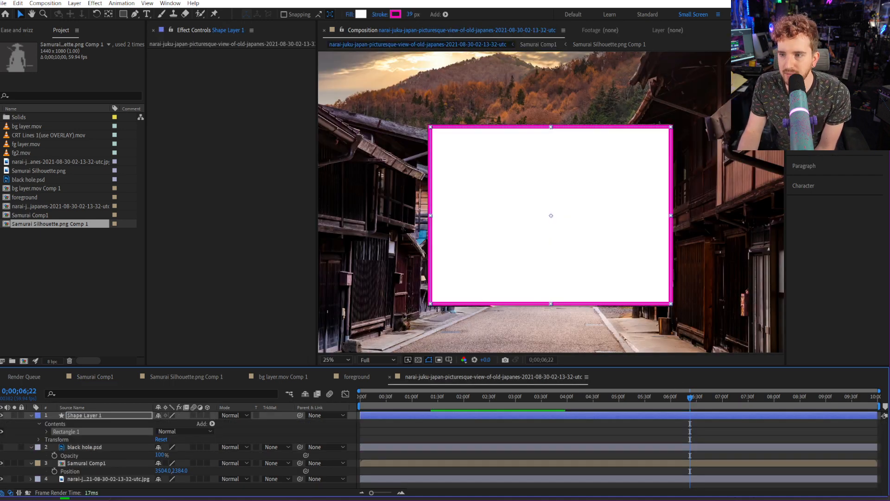
Apply the Saber effect to Shape Layer 1 and set its preset to Neon.
left_click_drag(811, 125, 205, 69)
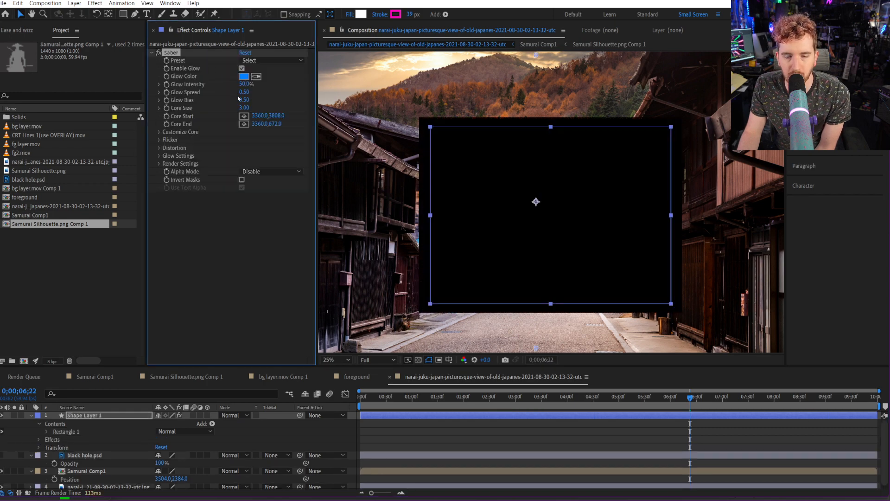
left_click(273, 60)
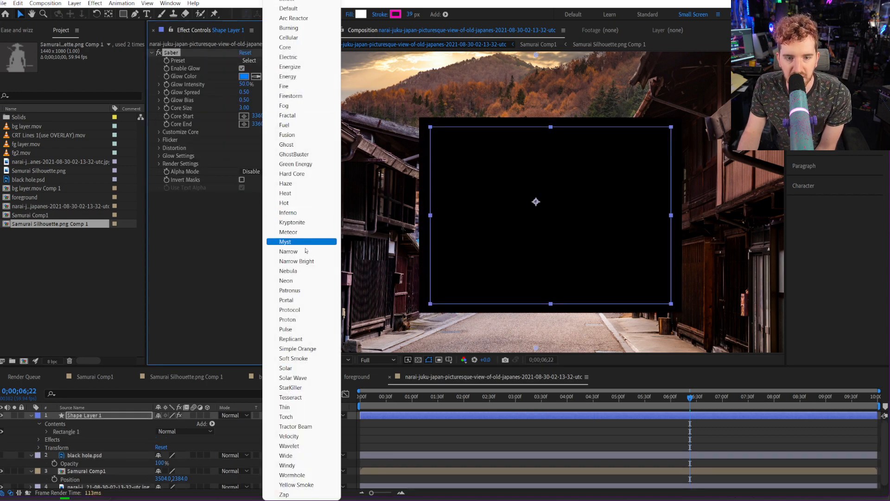
left_click(296, 281)
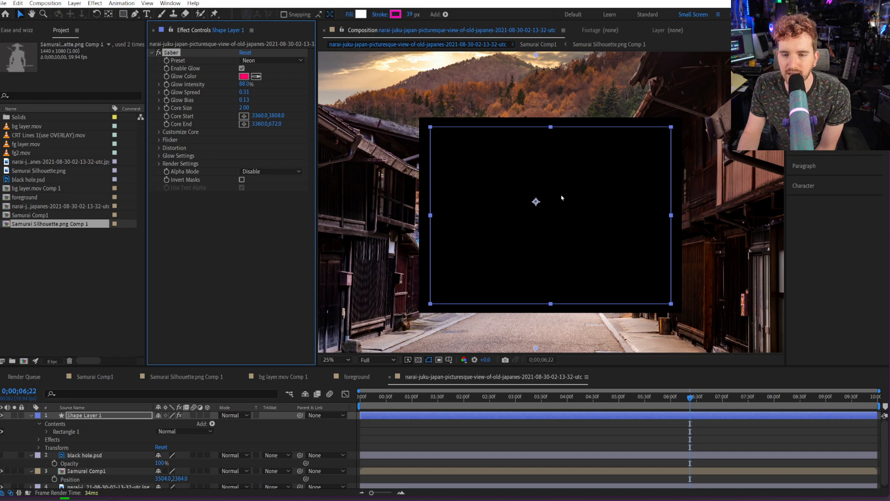
Change the Saber preset on Shape Layer 1 to Portal and check the Customize Core settings.
scroll(728, 270, "down", 2)
scroll(715, 265, "up", 1)
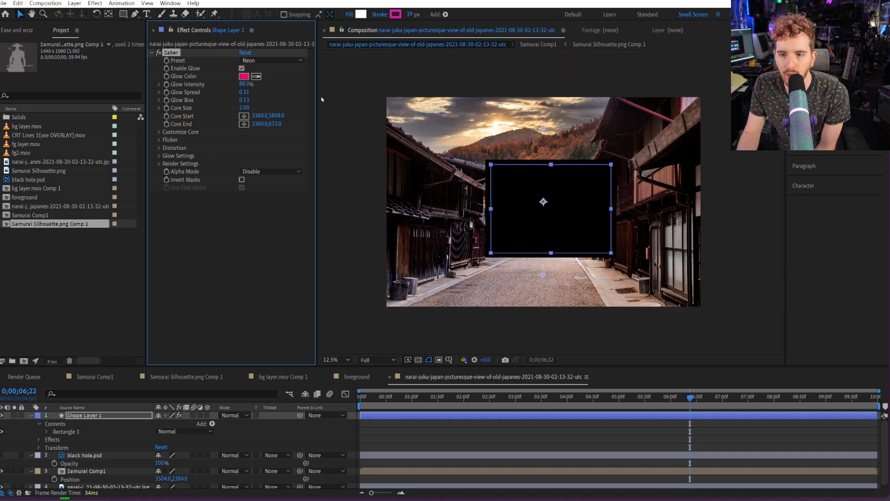
left_click(249, 60)
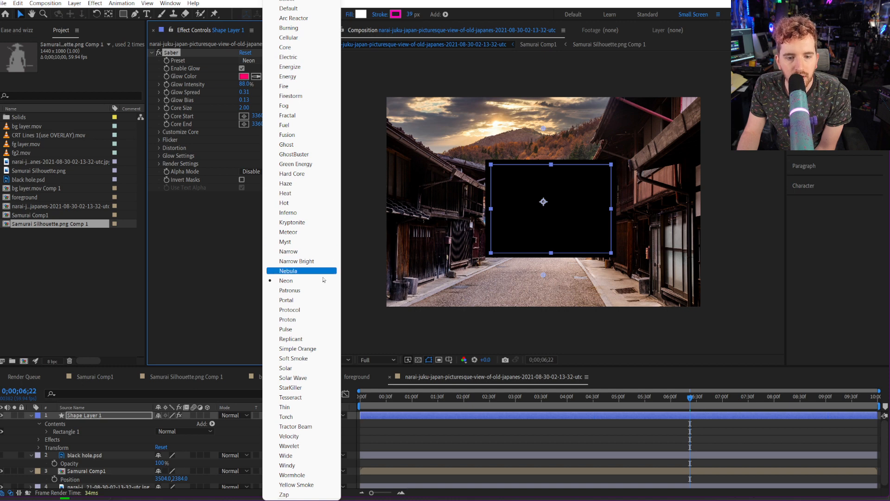
left_click(286, 300)
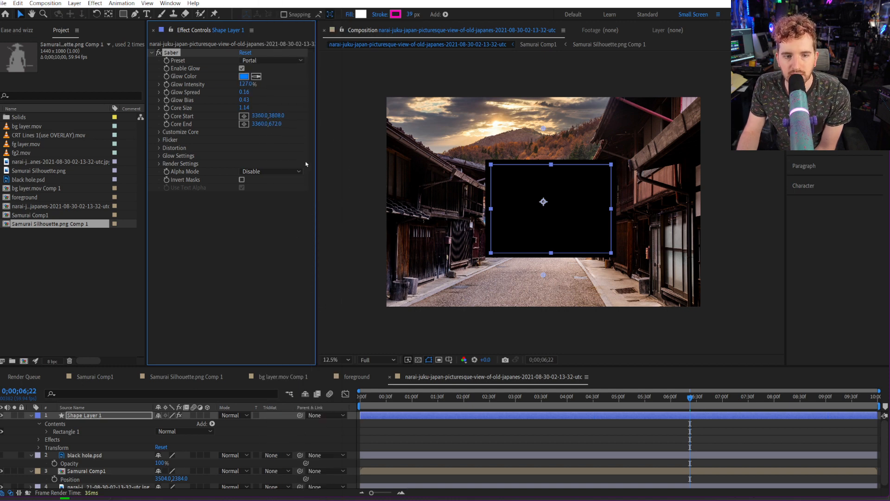
left_click(160, 133)
left_click(160, 133)
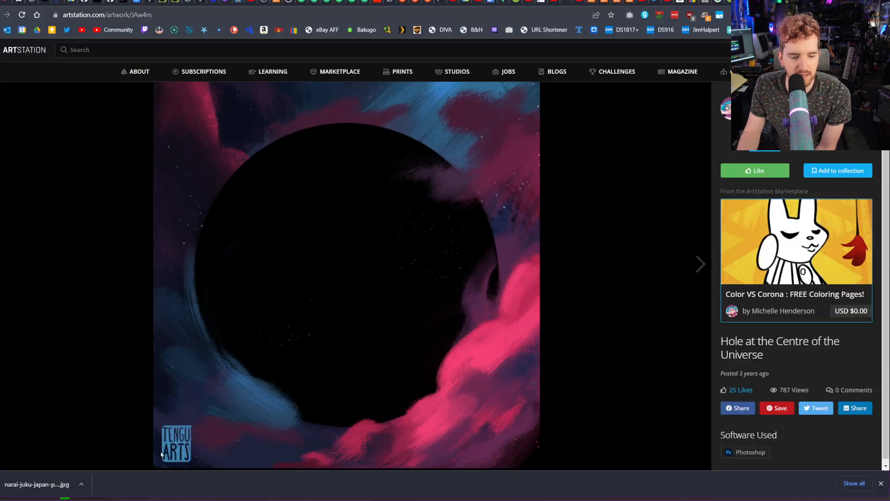
Switch to the browser, open the SABER plug-in tutorial on YouTube from the Video Copilot page, and mute it.
left_click(77, 466)
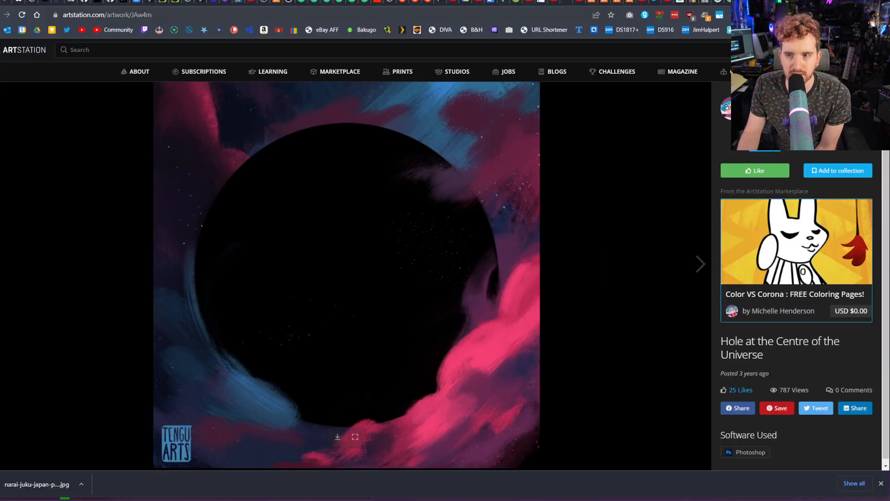
left_click(784, 2)
scroll(312, 294, "up", 8)
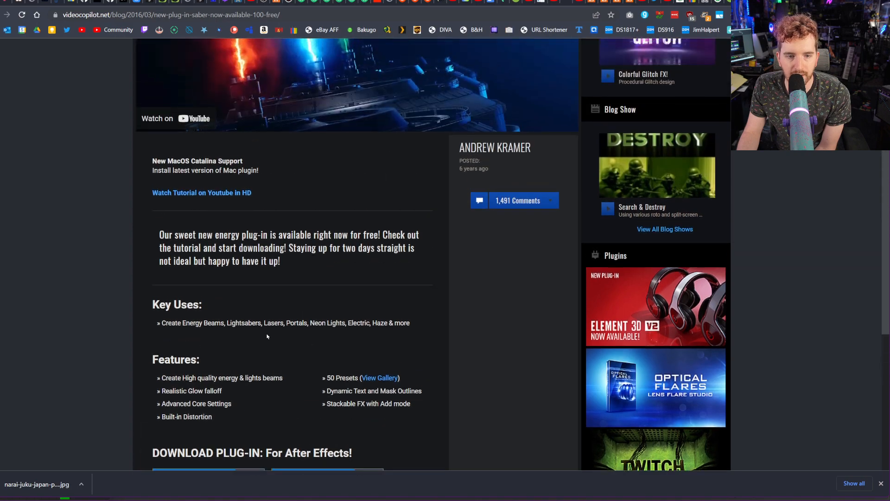
scroll(267, 339, "down", 8)
scroll(276, 281, "up", 8)
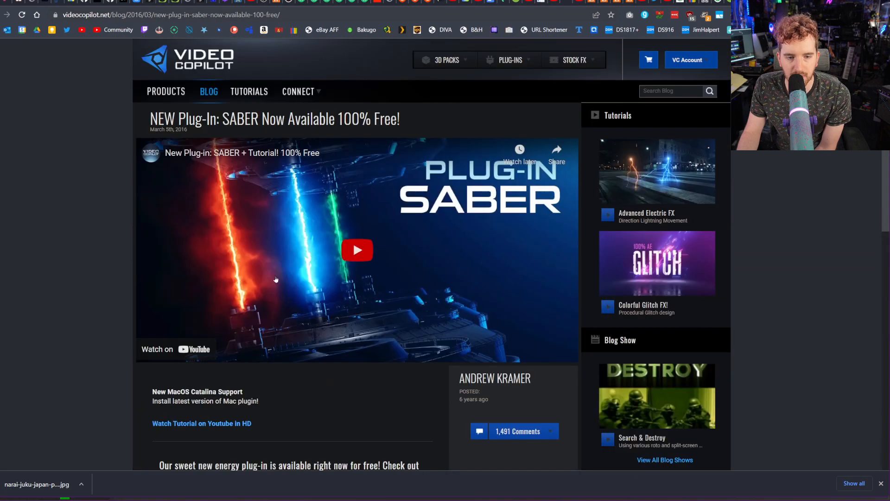
left_click(253, 154)
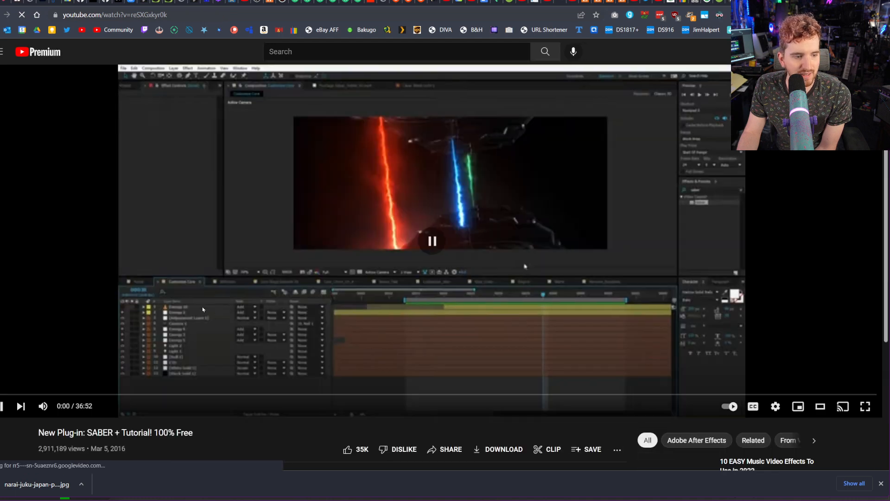
left_click(43, 406)
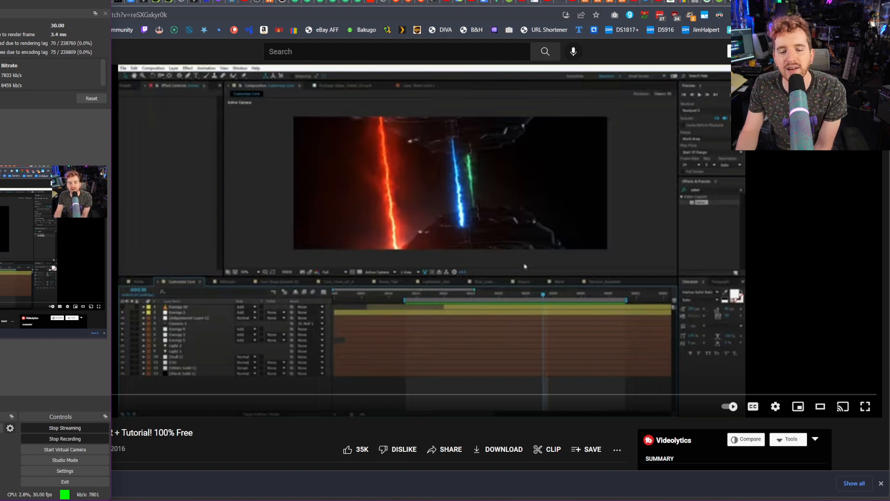
Open the Twitter profile's media posts and view the glitchy birthday cake image at full size.
mouse_move(319, 500)
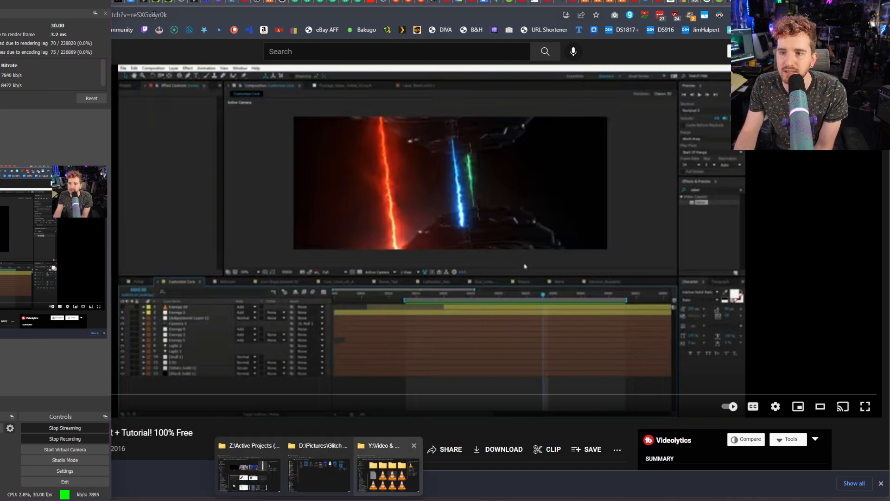
left_click(111, 45)
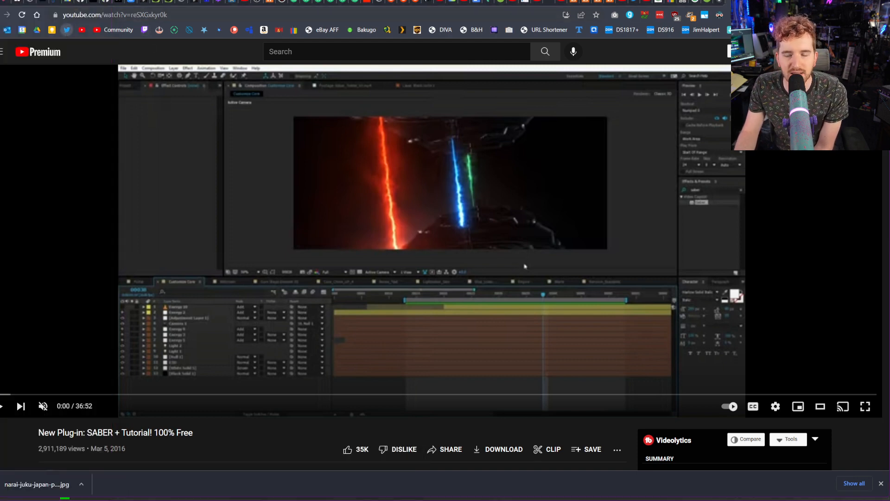
left_click(67, 30)
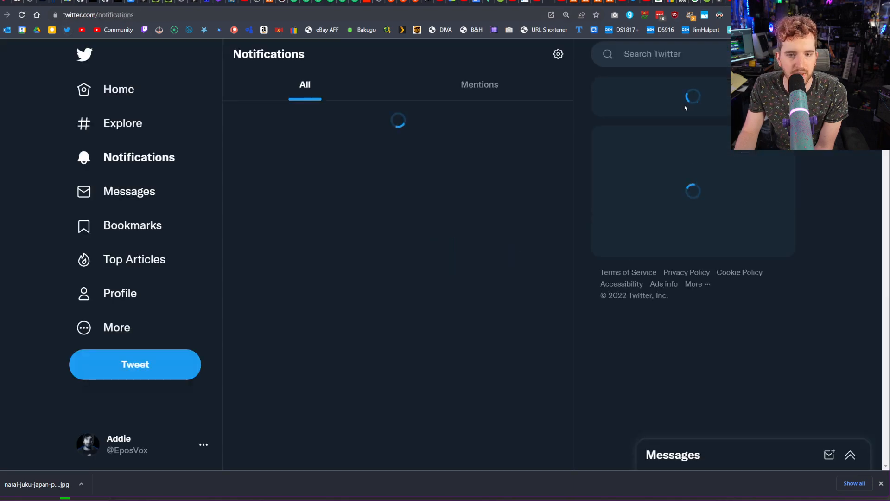
left_click(143, 288)
left_click(434, 320)
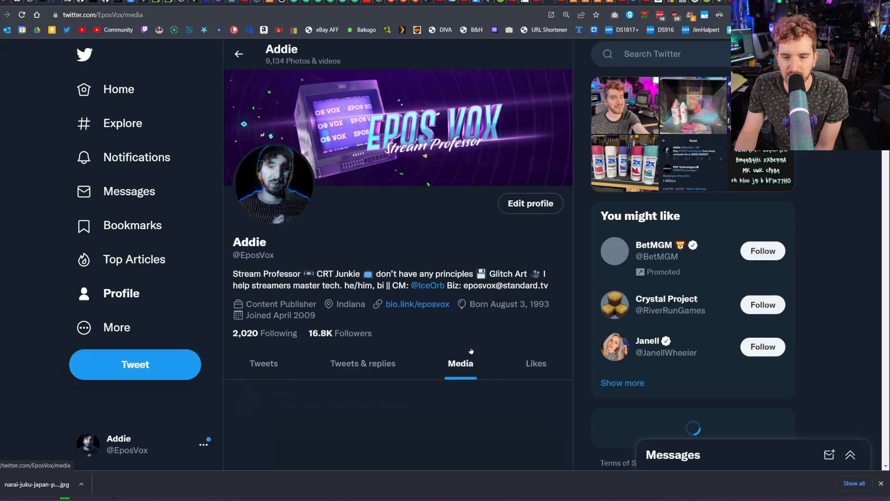
scroll(431, 312, "down", 20)
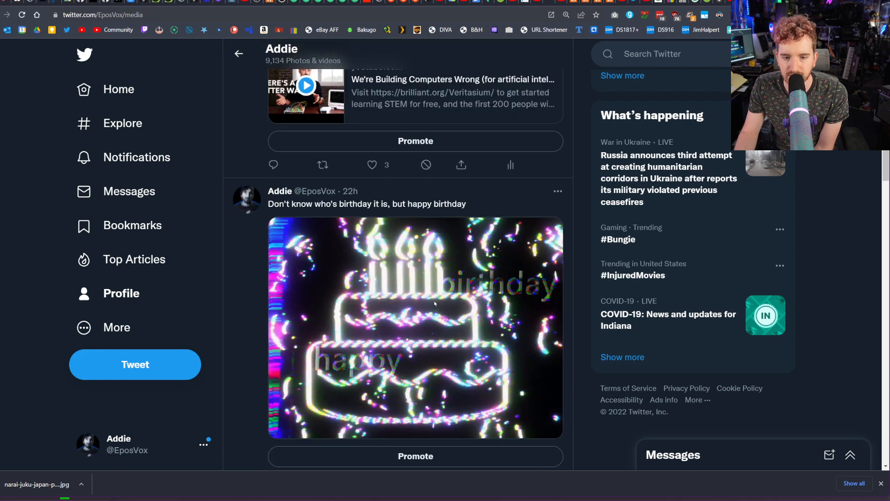
left_click(408, 201)
left_click(419, 215)
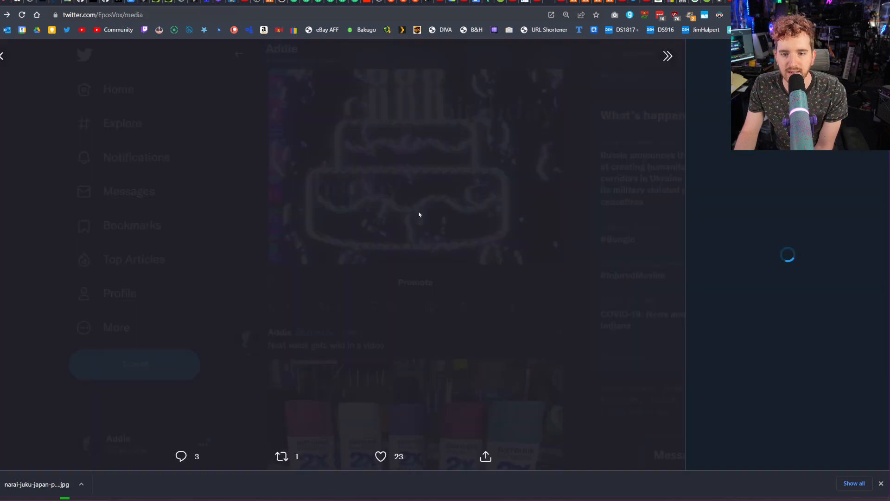
left_click(497, 233)
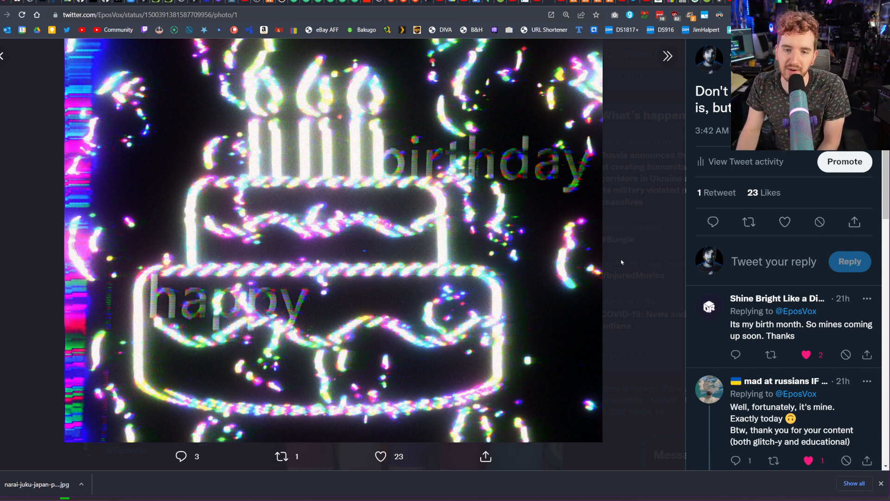
Return to the SABER tutorial video, skip ahead to about 2:41, unmute it and lower the volume.
key("ctrl+Tab")
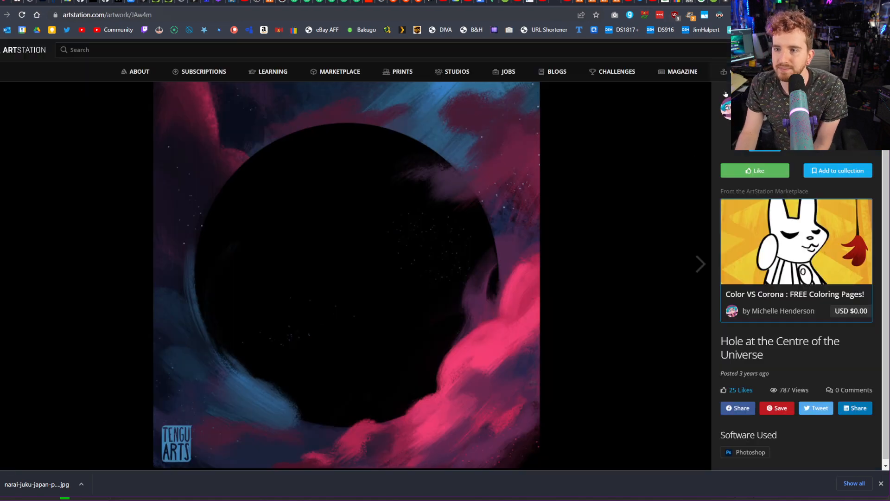
key("ctrl+Tab")
key("ctrl+Tab")
left_click(525, 266)
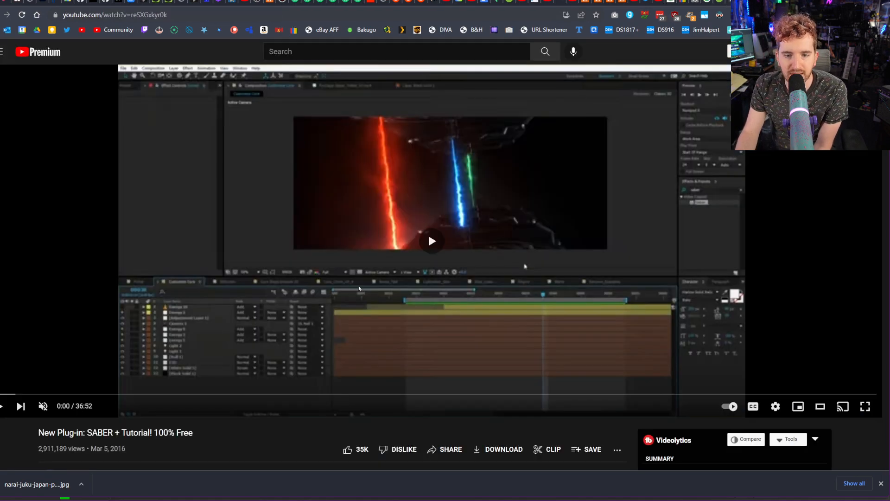
left_click(24, 395)
left_click(25, 395)
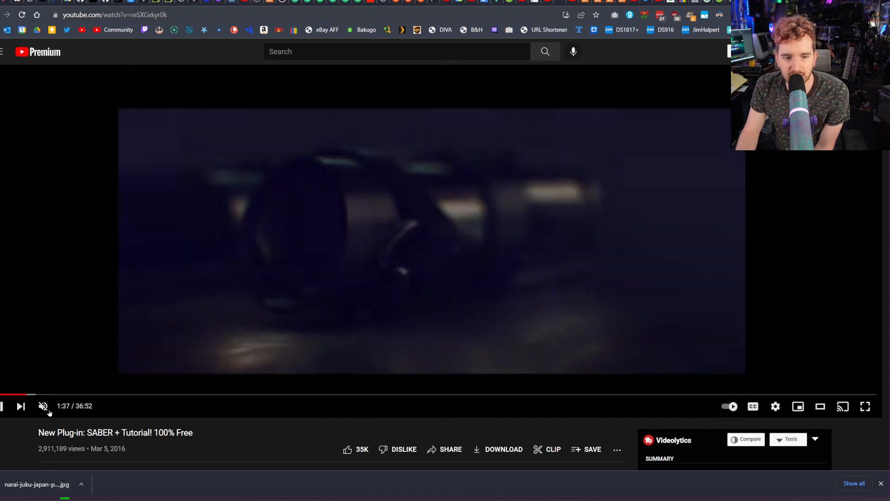
mouse_move(67, 412)
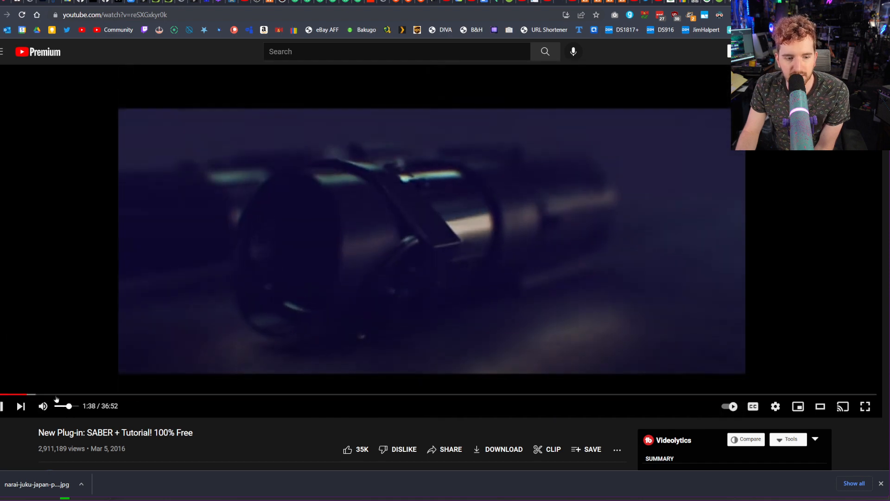
left_click(60, 407)
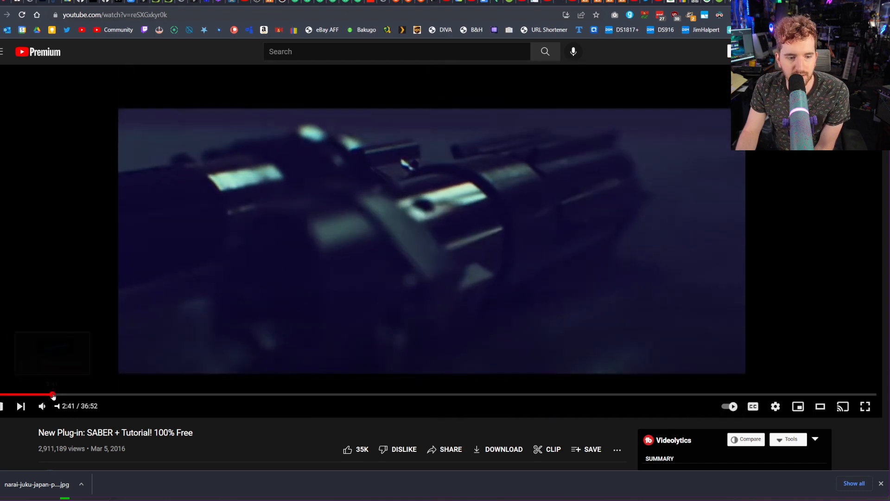
left_click(64, 395)
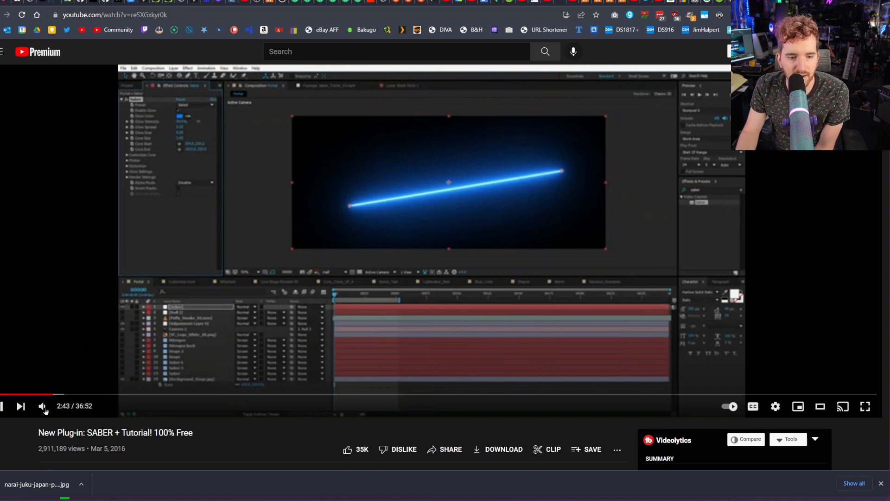
Set the tutorial video's quality to 1080p and pause it at 2:48 on the Saber effect settings.
left_click(775, 406)
left_click(816, 379)
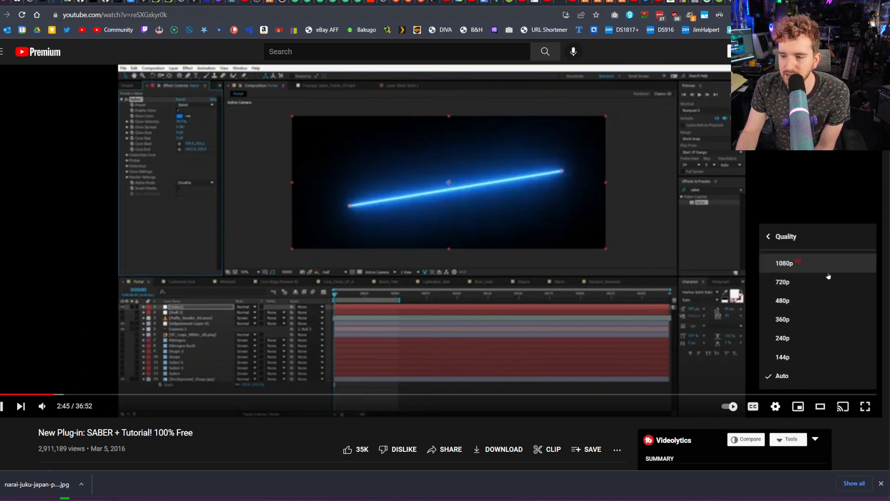
left_click(828, 273)
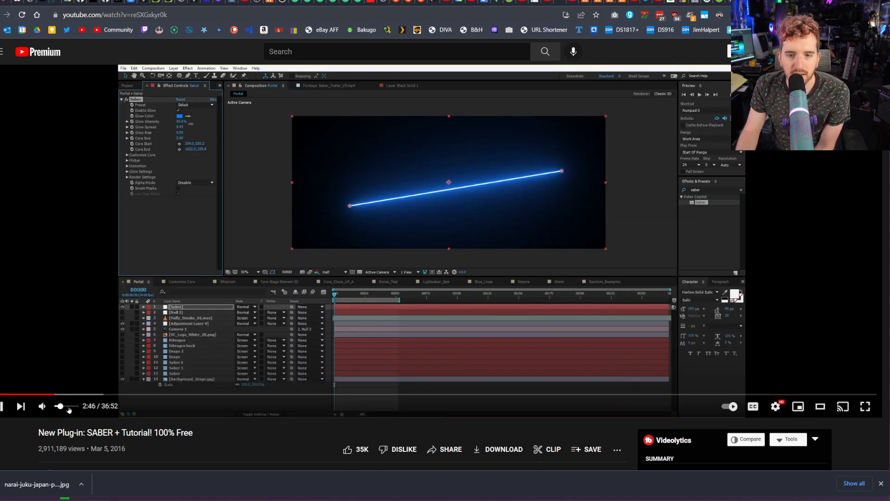
left_click(123, 356)
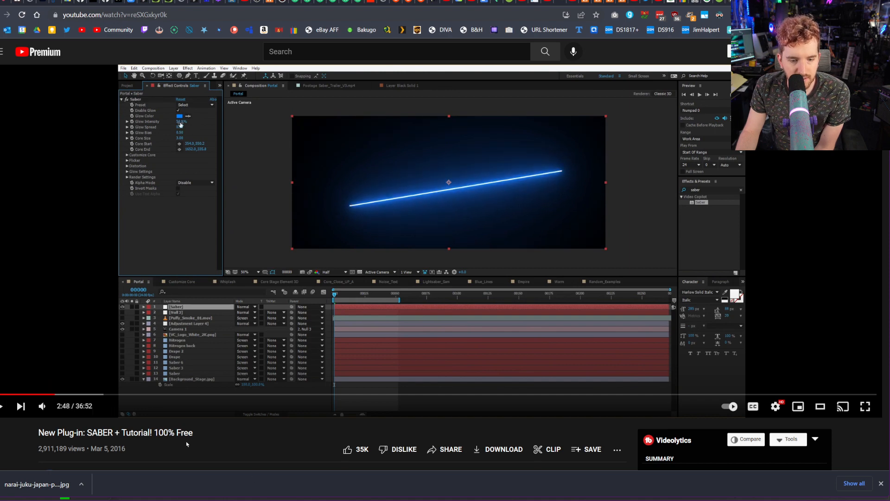
Rewind the SABER tutorial to about 1:36, watch the section on adding the effect to a solid, and pause it at 2:14.
left_click(27, 394)
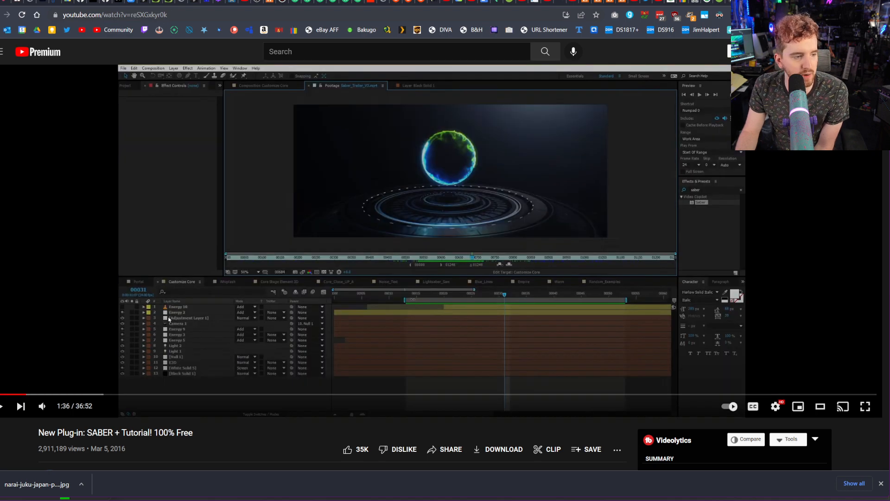
left_click(170, 319)
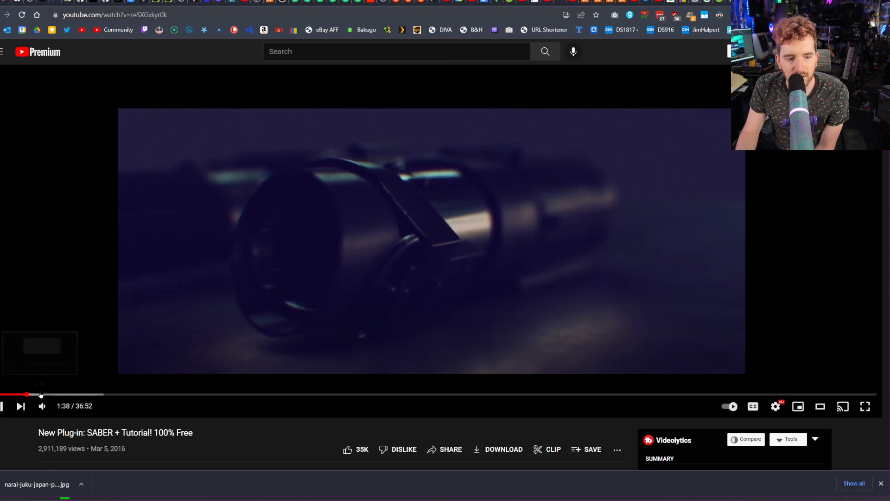
left_click(33, 394)
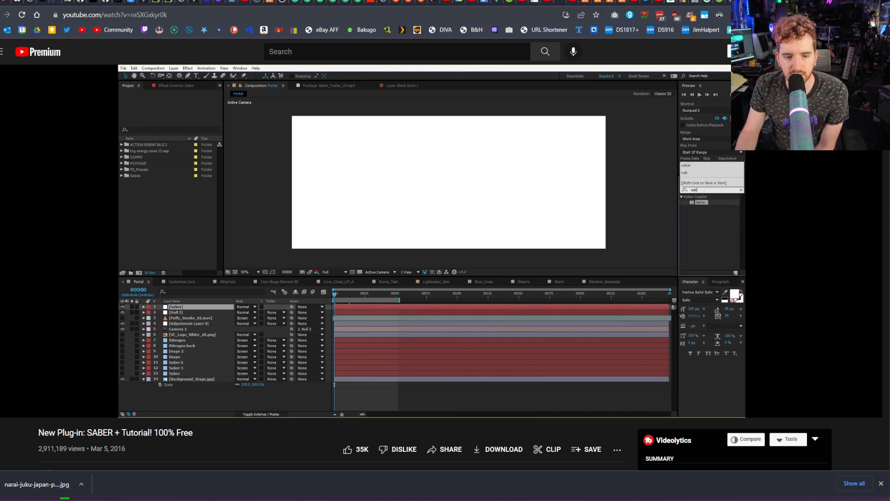
key("space")
key("space")
key("space")
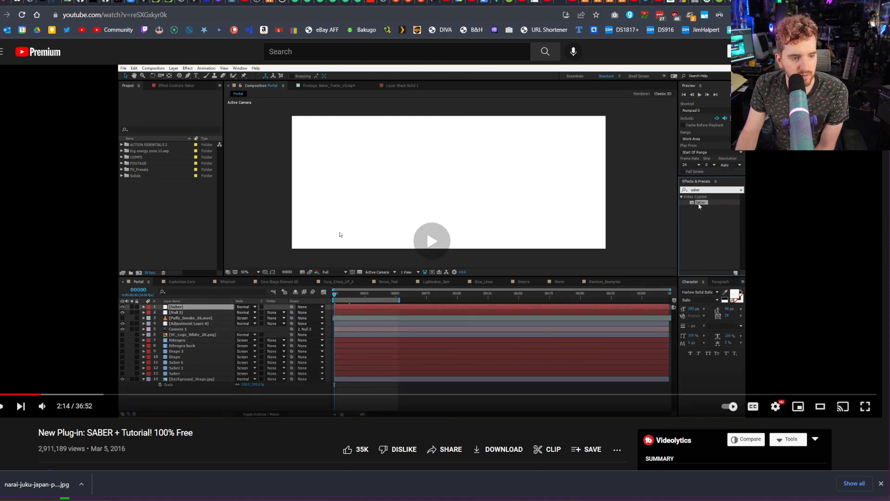
Switch to After Effects and replace the shape layer with a new 6720 x 4480 px solid carrying the Saber effect.
key("alt+Tab")
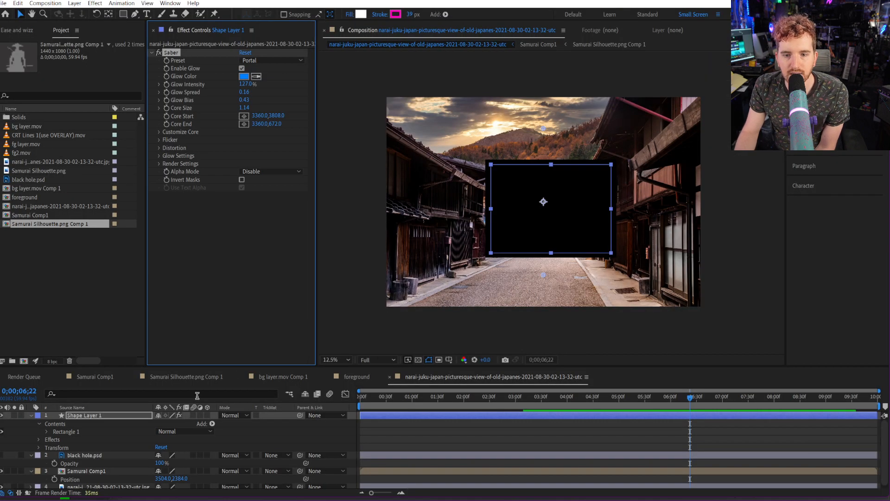
key("Delete")
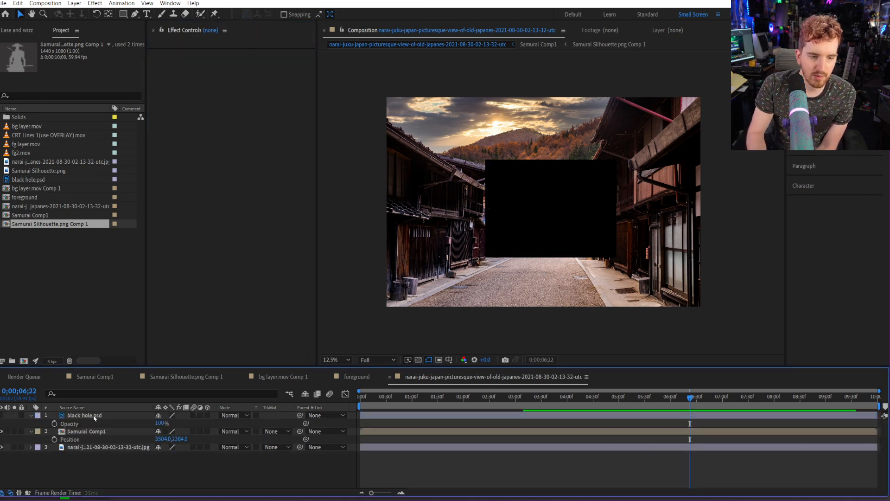
left_click(74, 4)
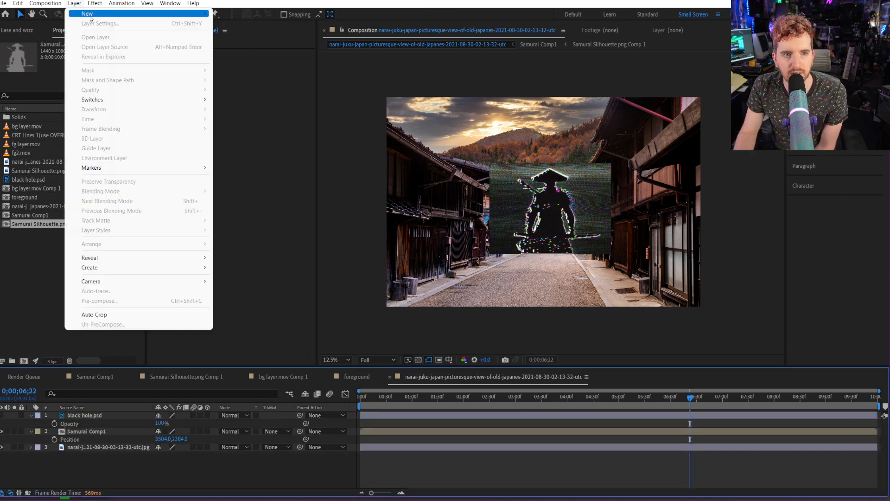
mouse_move(186, 13)
left_click(258, 23)
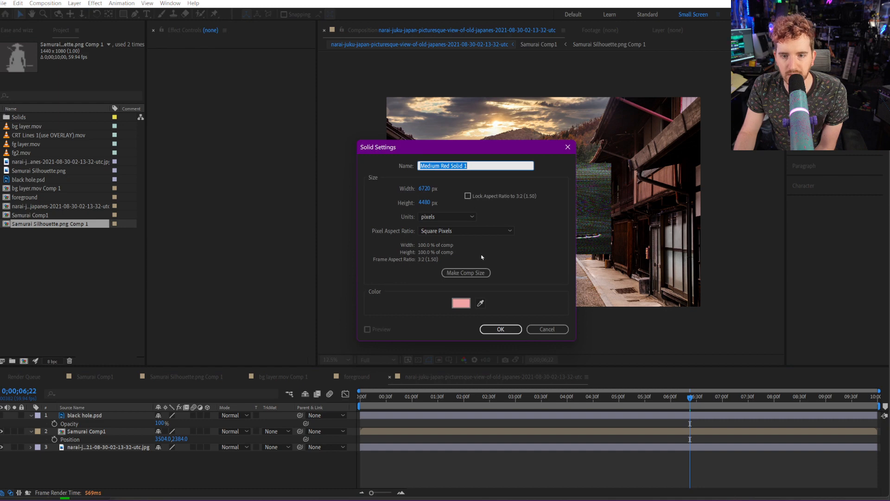
left_click(501, 329)
left_click_drag(1, 131, 234, 131)
Try the Arc Reactor and Portal presets for the Saber effect on the new solid.
left_click(258, 60)
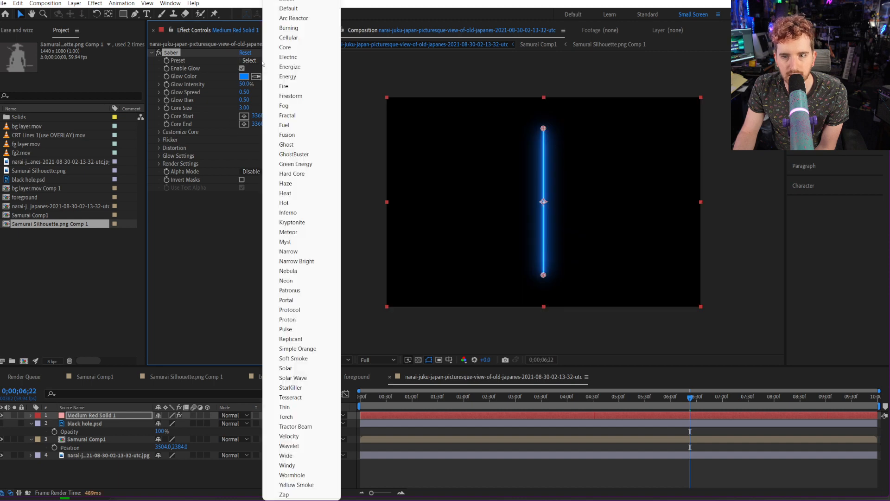
left_click(315, 18)
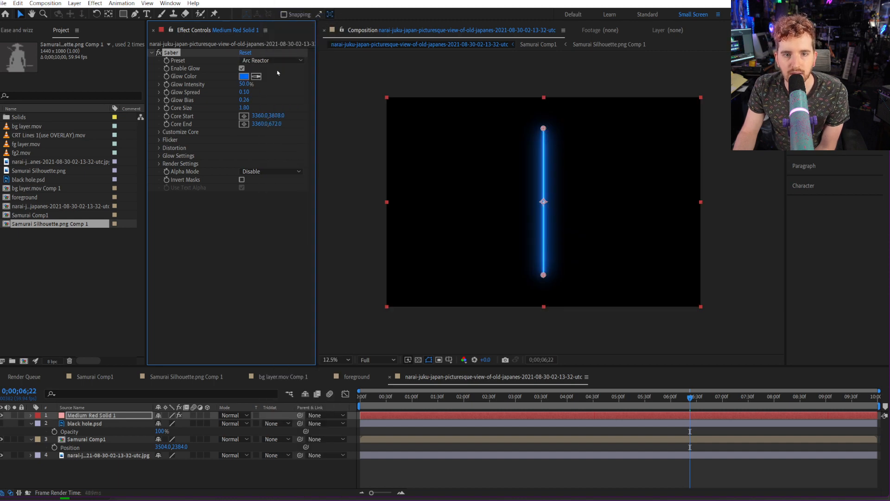
left_click(274, 60)
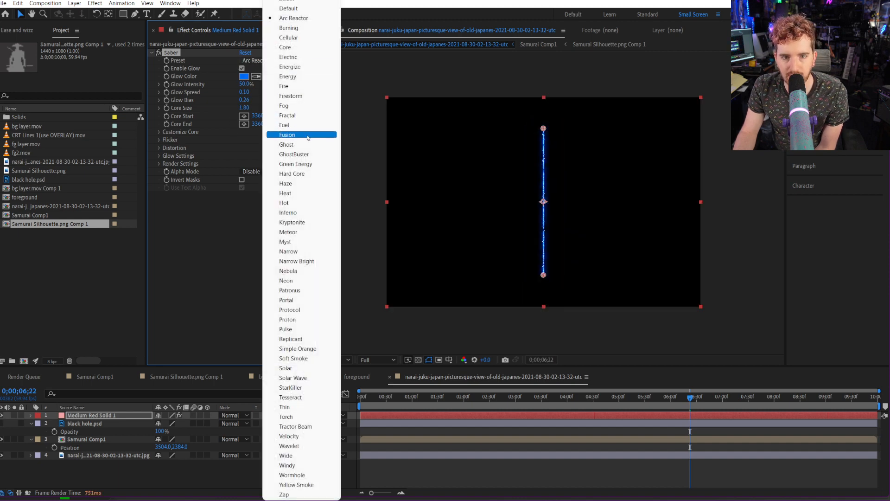
left_click(305, 301)
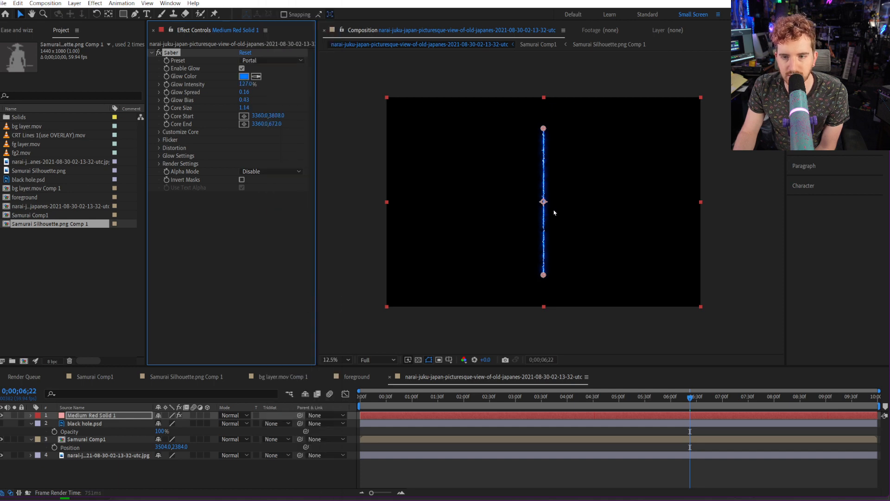
key("period")
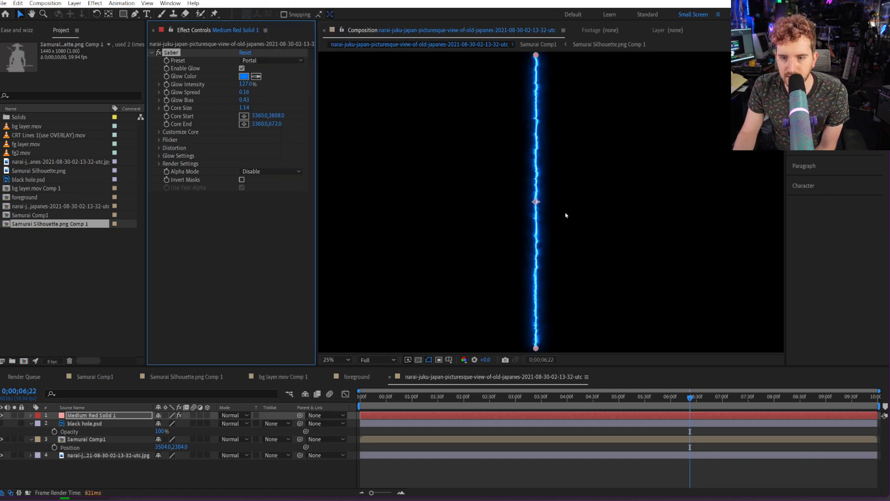
Try the Electric, Proton and Soft Smoke presets on the solid's Saber effect.
left_click(279, 61)
left_click(280, 60)
left_click(279, 60)
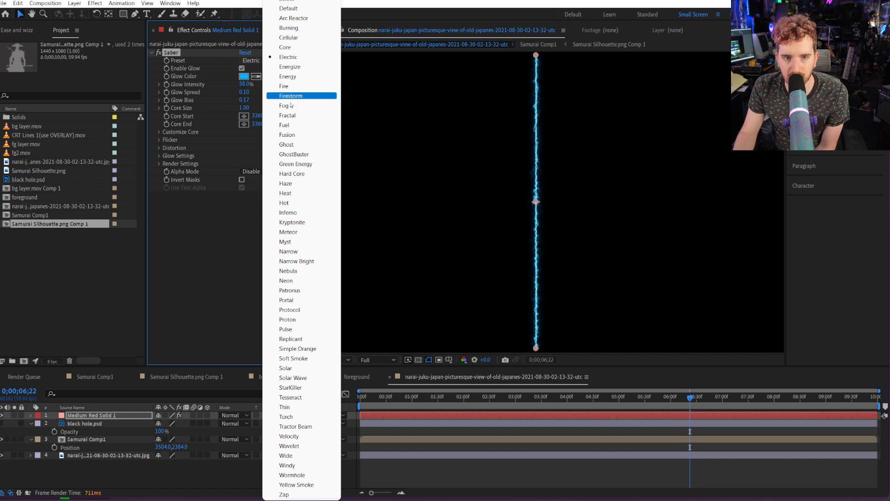
left_click(289, 320)
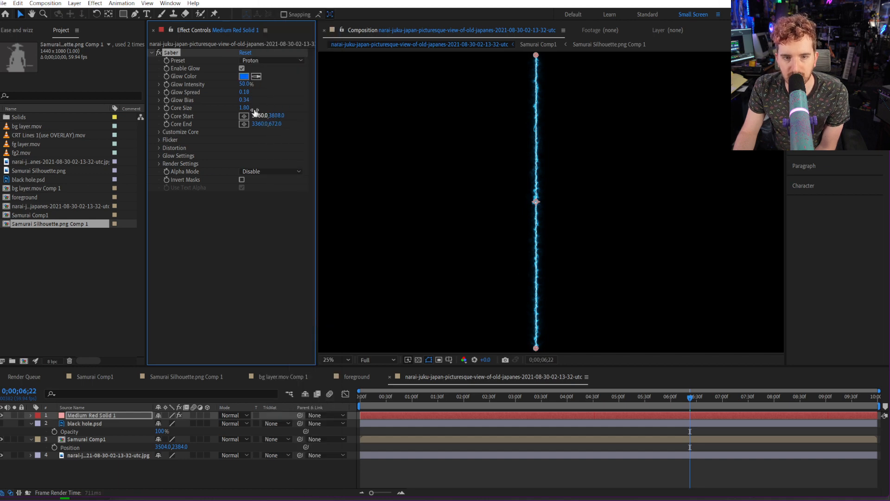
left_click(280, 61)
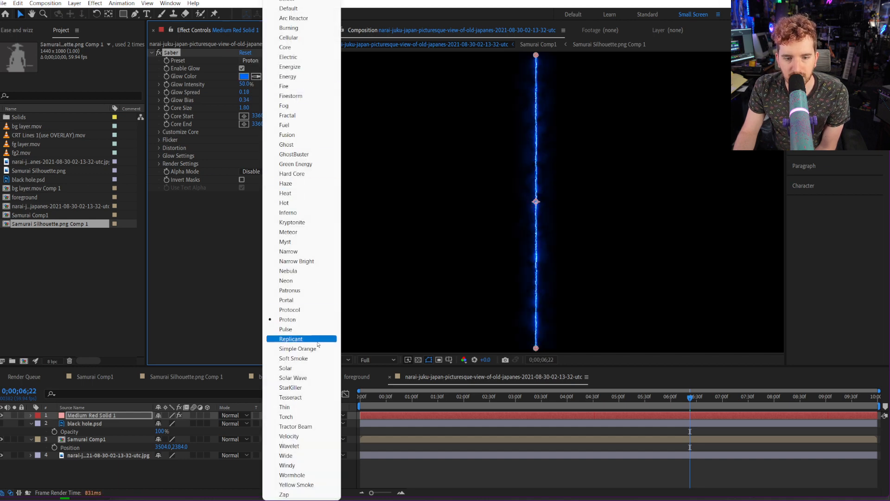
left_click(317, 358)
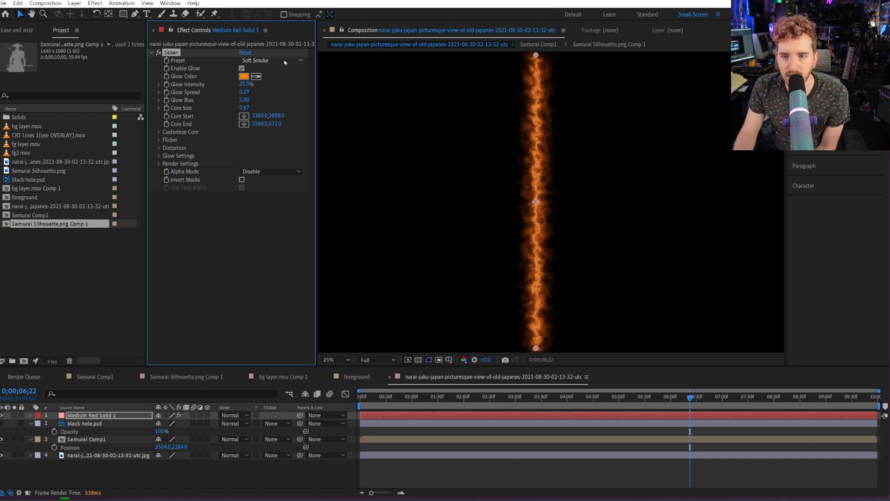
key("comma")
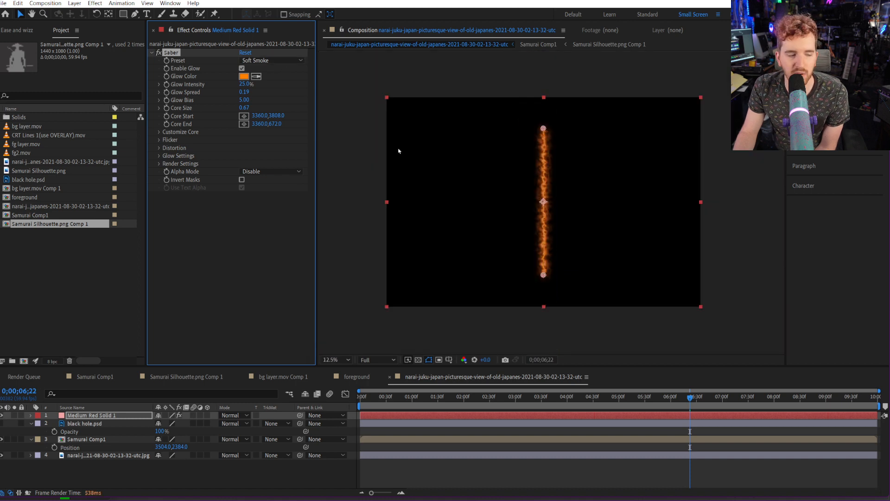
Preview the Solar and Nebula presets on the Saber beam.
left_click(275, 61)
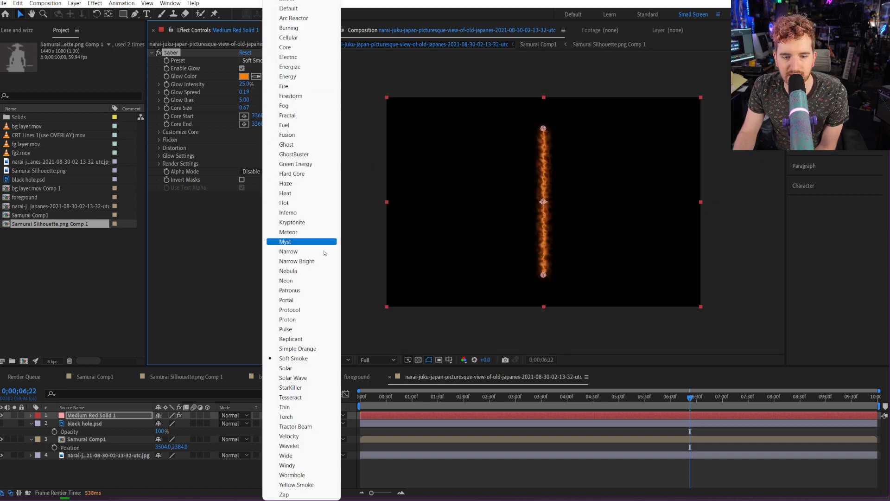
left_click(305, 376)
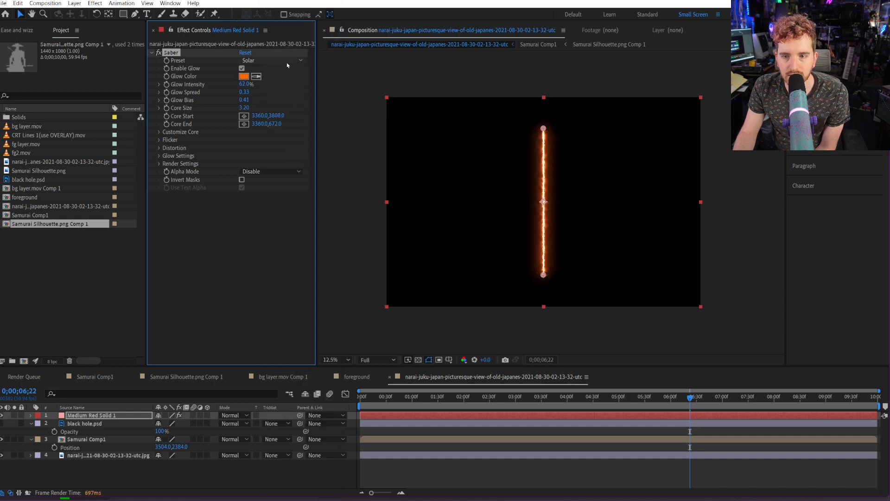
left_click(287, 63)
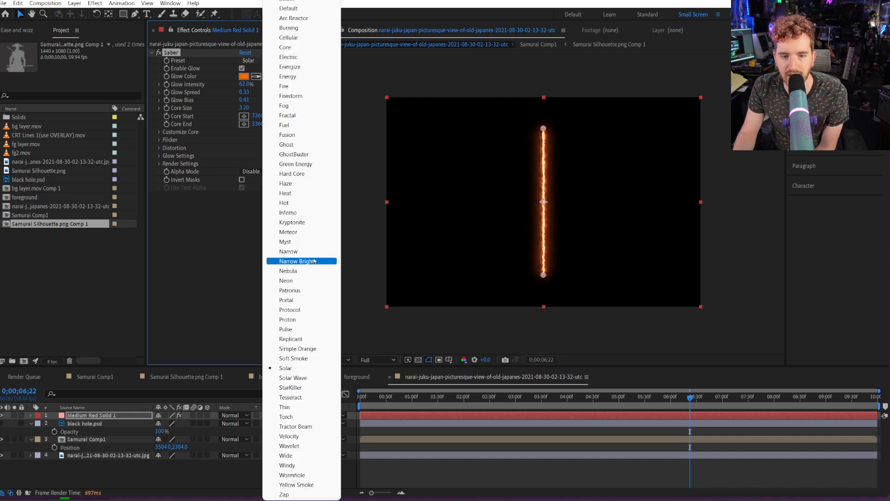
left_click(301, 271)
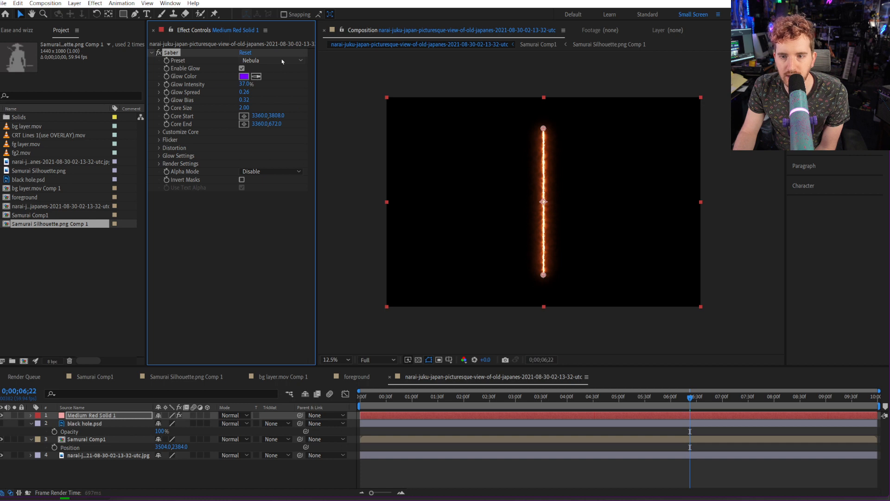
key("period")
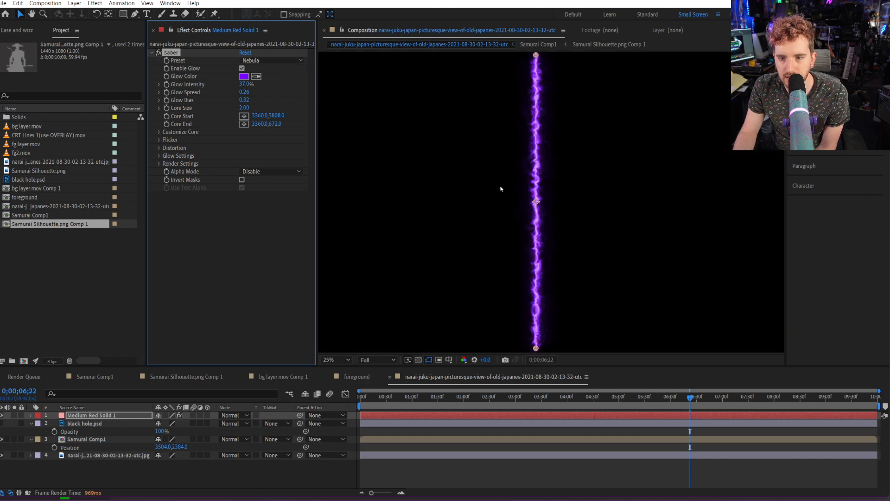
Compare the Tractor Beam and Wormhole presets on the Saber beam.
left_click(290, 60)
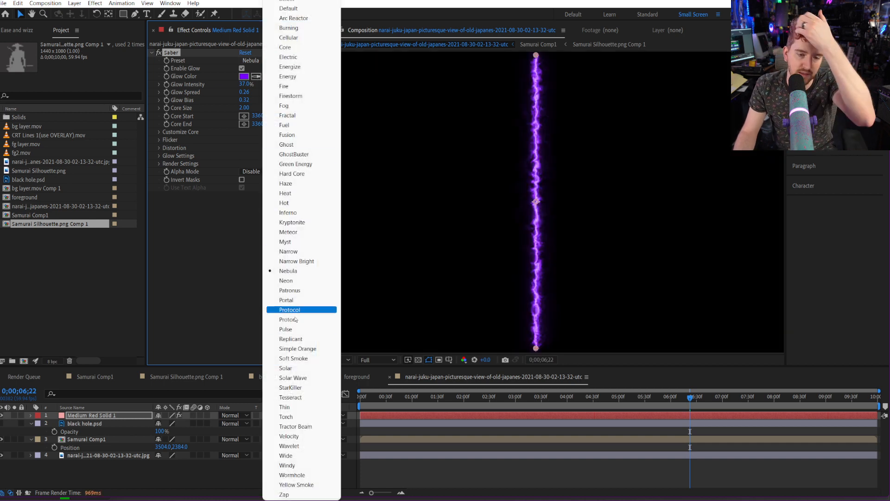
left_click(300, 427)
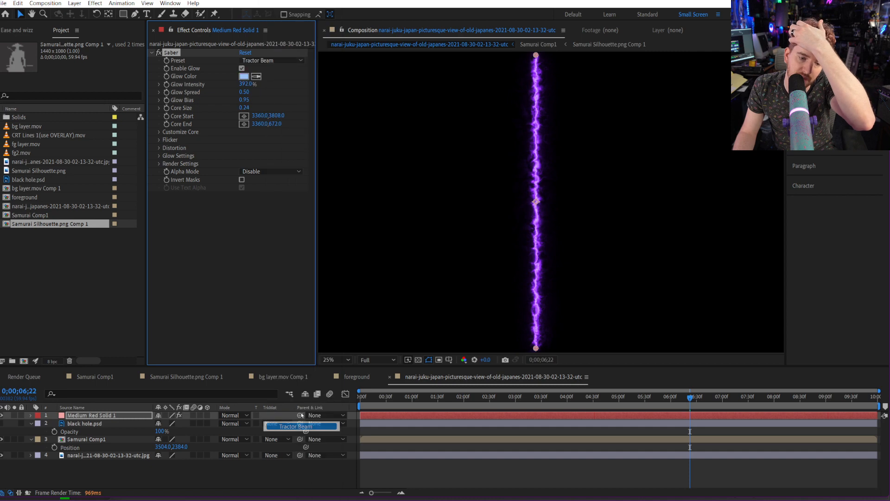
left_click(286, 64)
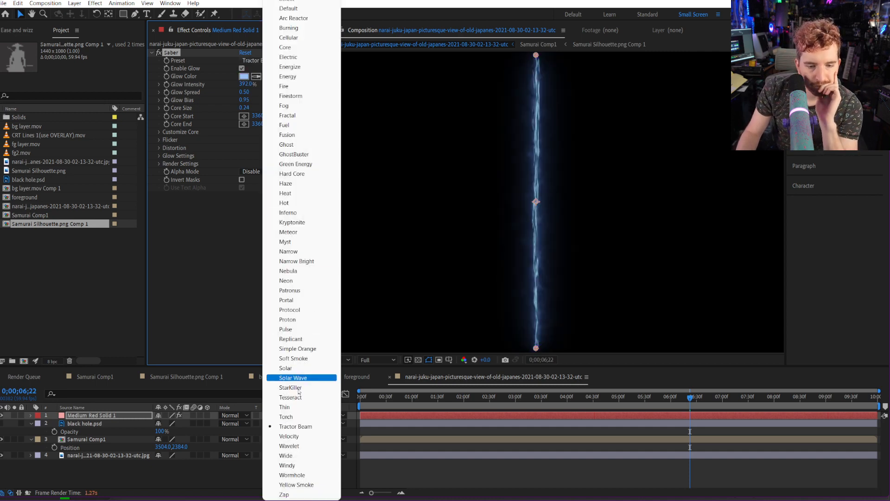
left_click(292, 475)
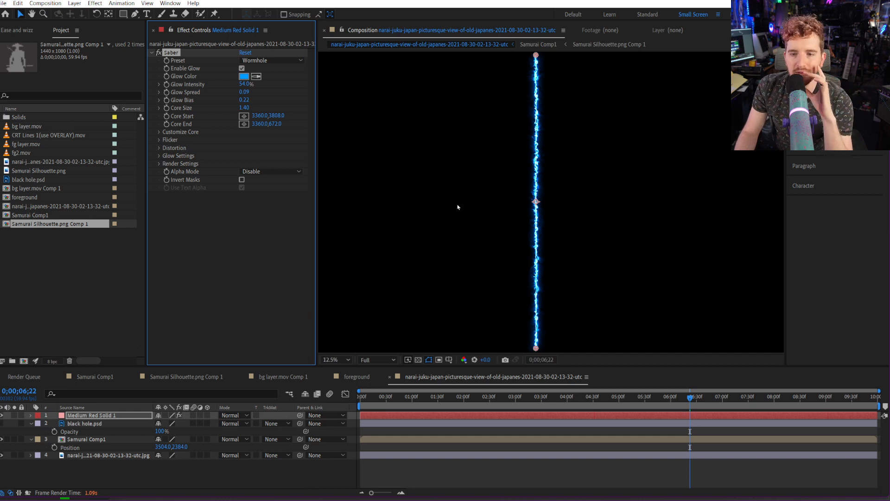
scroll(452, 203, "up", 1)
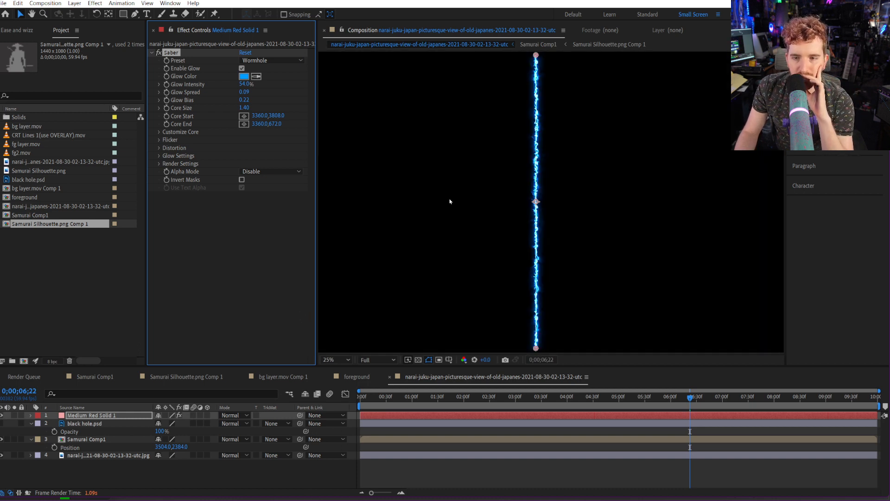
Try the Velocity, Ghost and GhostBuster presets for the Saber effect.
left_click(278, 60)
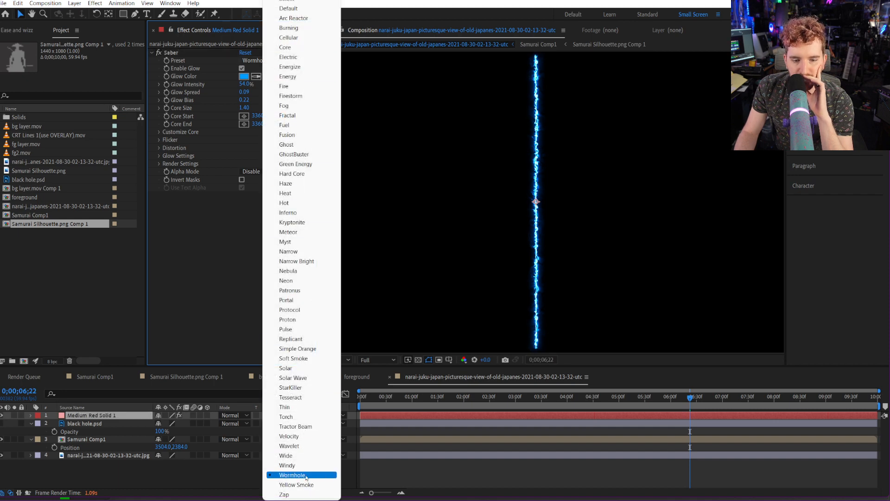
left_click(309, 438)
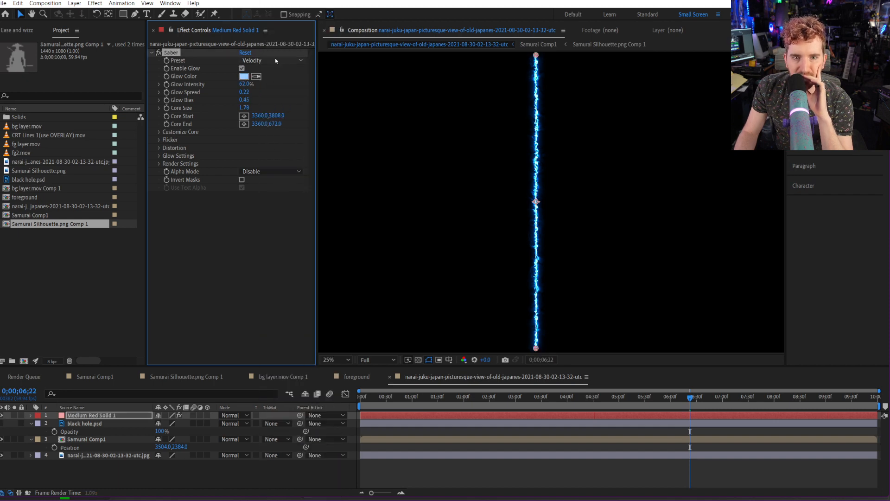
left_click(253, 60)
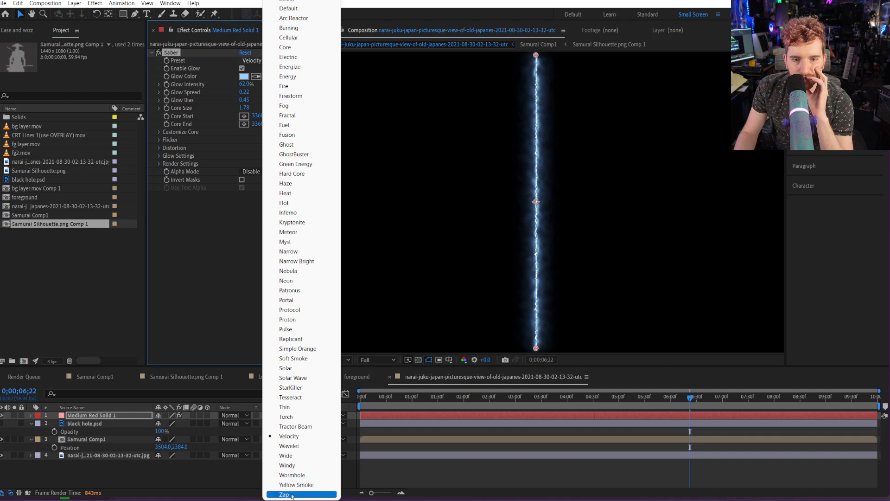
left_click(299, 144)
left_click(269, 60)
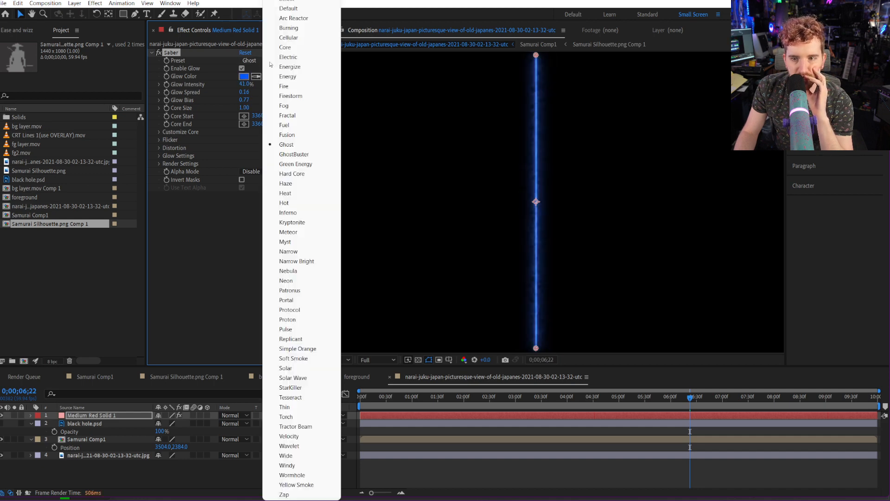
left_click(299, 154)
Try the Firestorm preset for the Saber effect, and set it to Core instead.
left_click(274, 60)
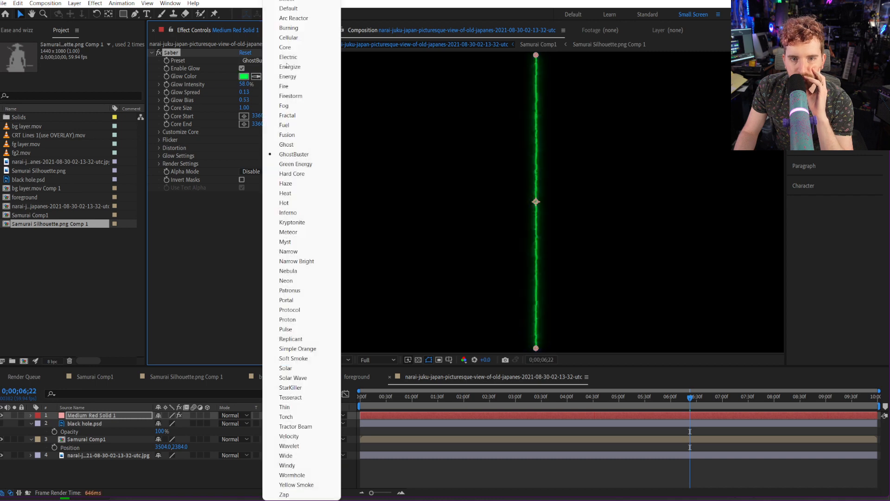
left_click(314, 106)
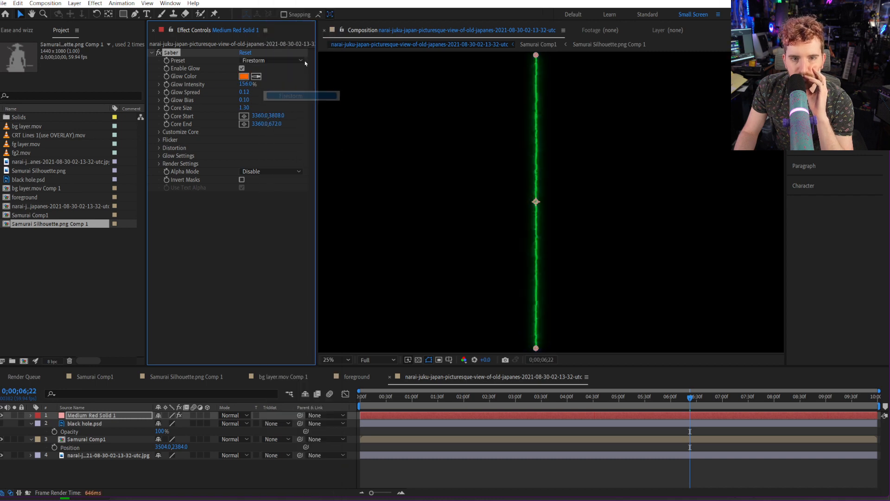
left_click(286, 60)
left_click(287, 48)
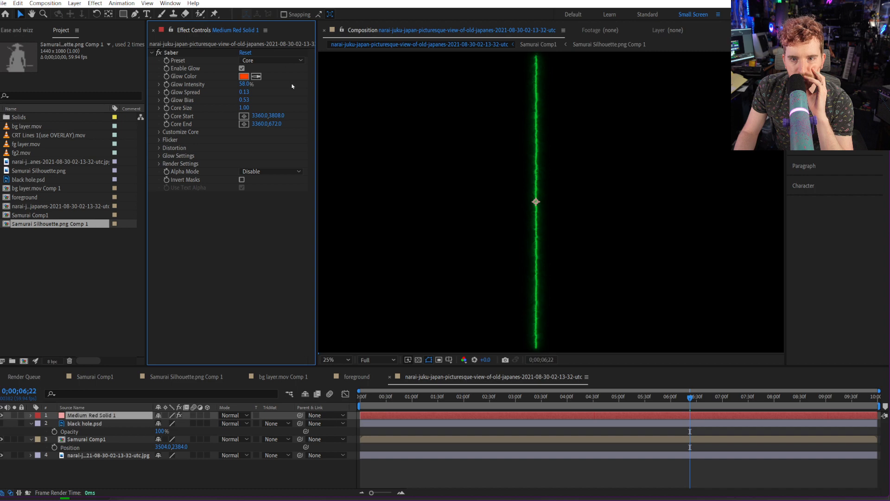
Try the Energy, Energize and Cellular presets for the Saber effect.
left_click(292, 62)
left_click(297, 78)
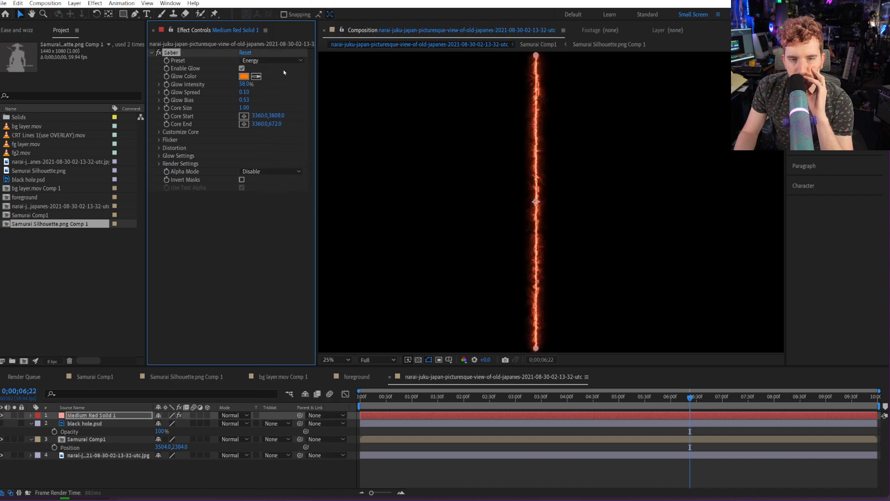
left_click(292, 60)
left_click(292, 67)
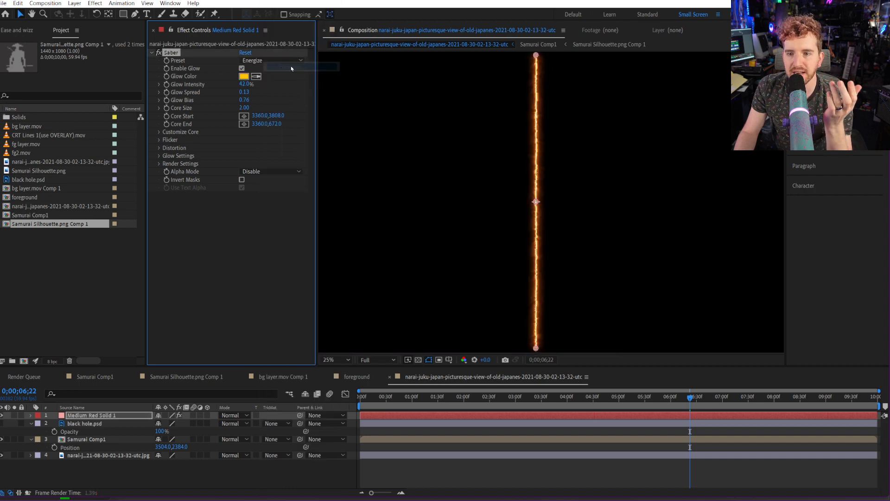
left_click(292, 61)
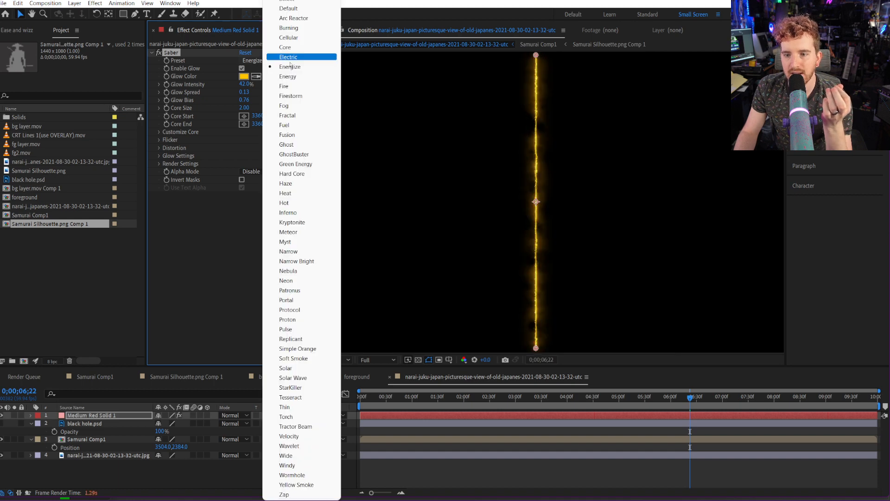
left_click(292, 37)
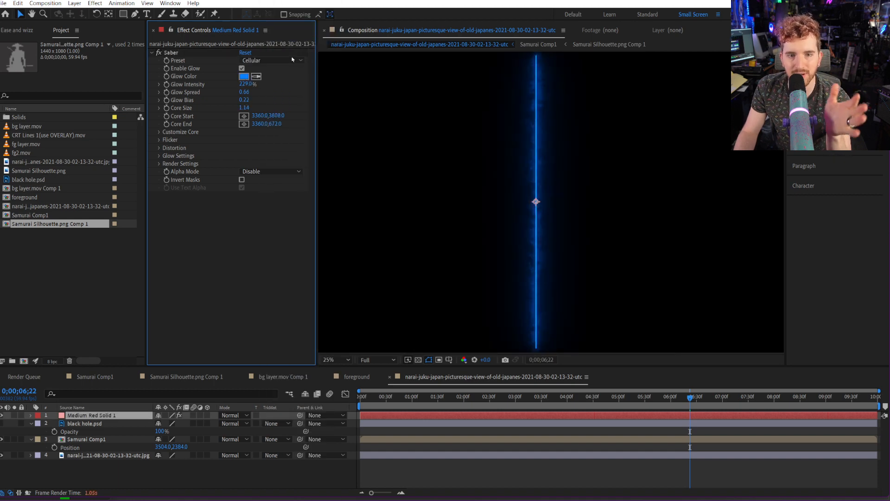
Try the Kryptonite and Patronus presets on the Saber beam, and set the preset to Portal instead.
left_click(298, 59)
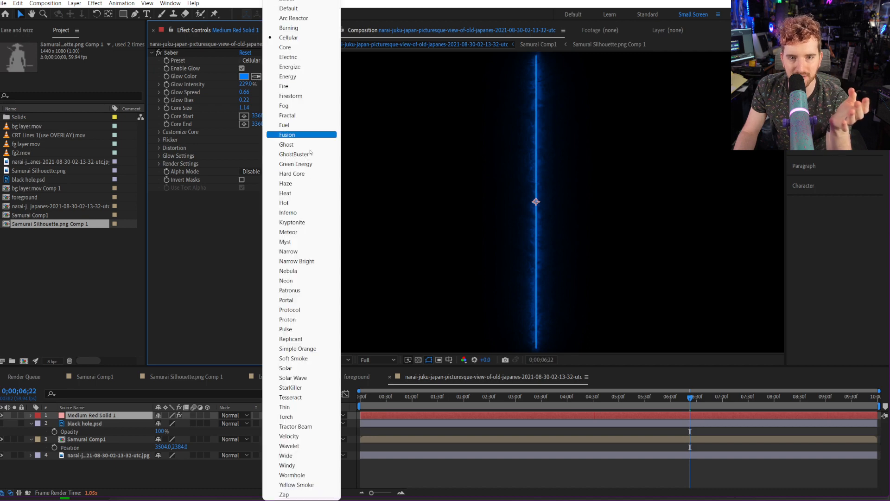
left_click(306, 223)
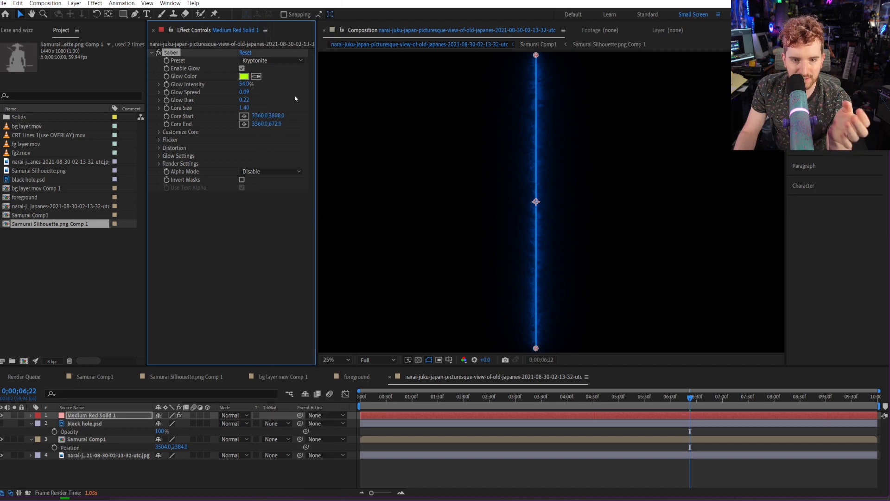
left_click(304, 64)
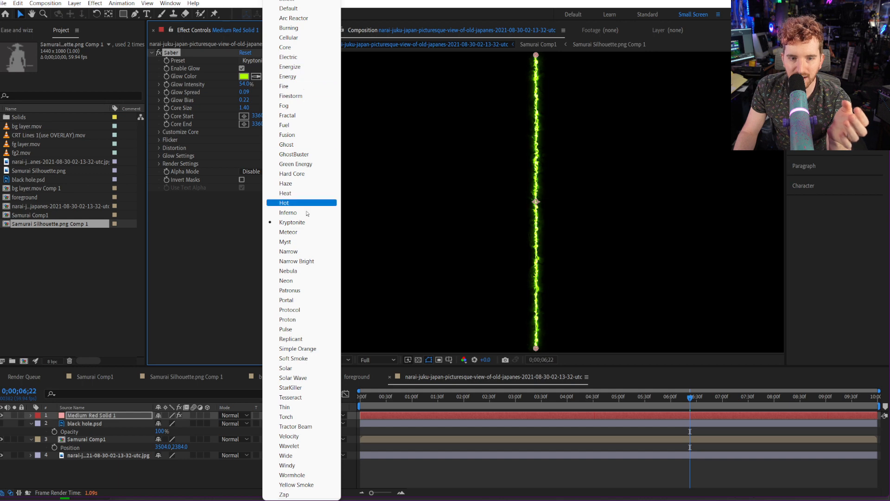
left_click(311, 290)
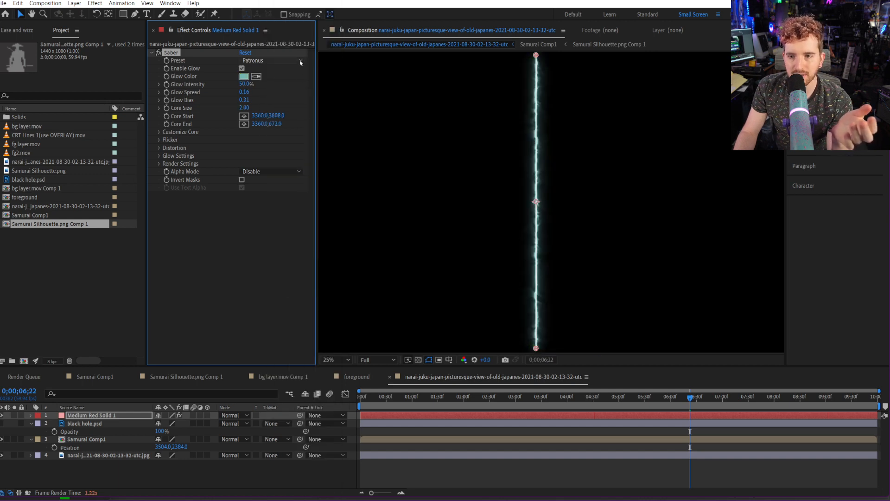
left_click(301, 63)
left_click(302, 299)
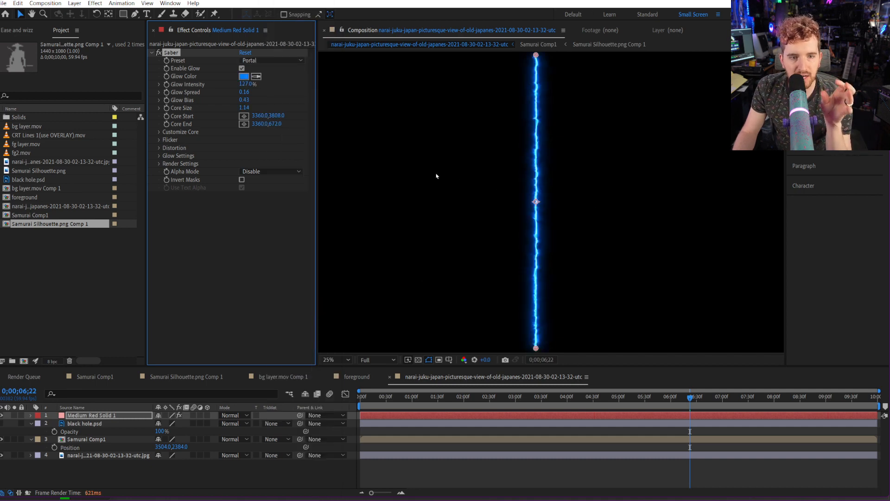
Expand the Saber's Customize Core settings and look through the core type options.
left_click(159, 132)
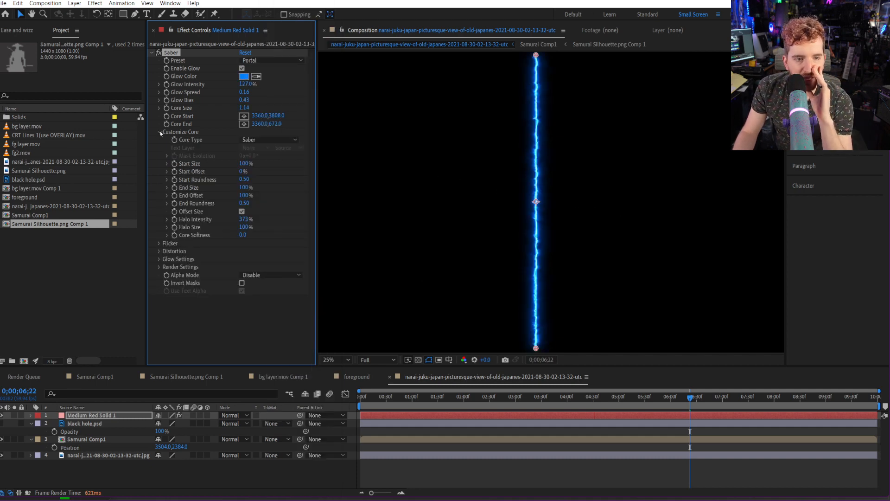
left_click(285, 140)
left_click(293, 236)
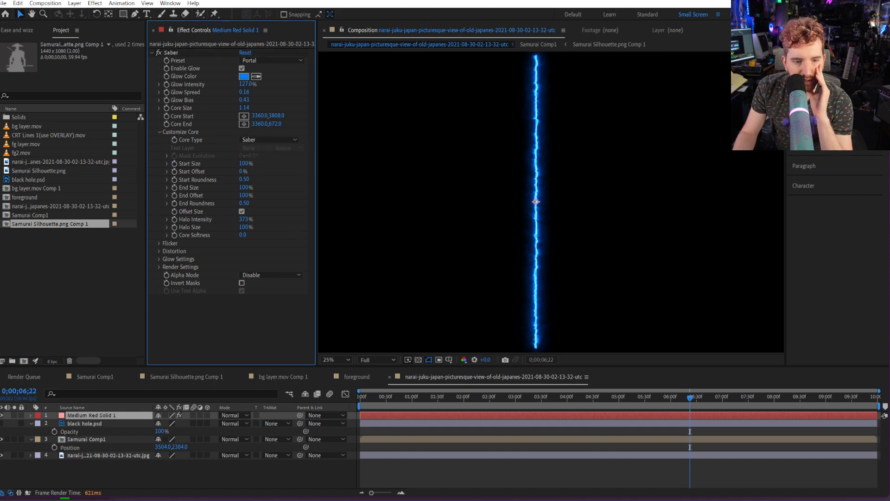
Switch to the Saber tutorial on YouTube, resume it with autoplay off, and set the playback speed to 1.75.
key("alt+Tab")
left_click(368, 180)
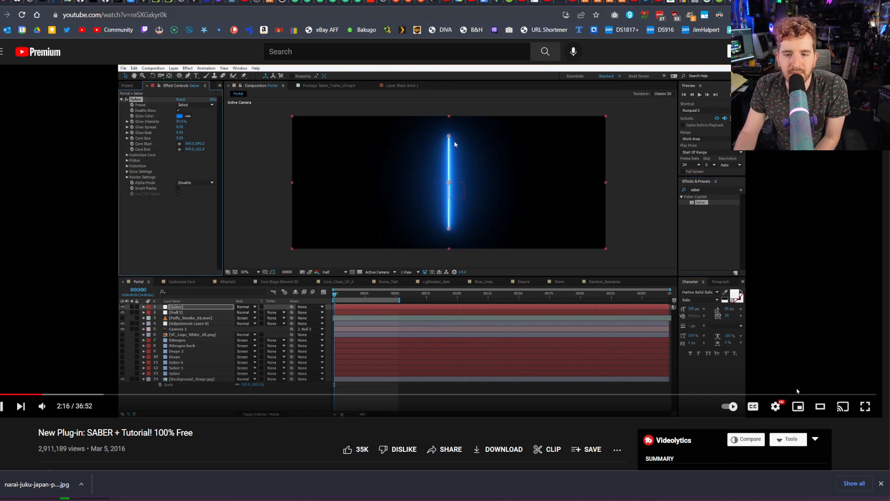
left_click(729, 406)
left_click(776, 406)
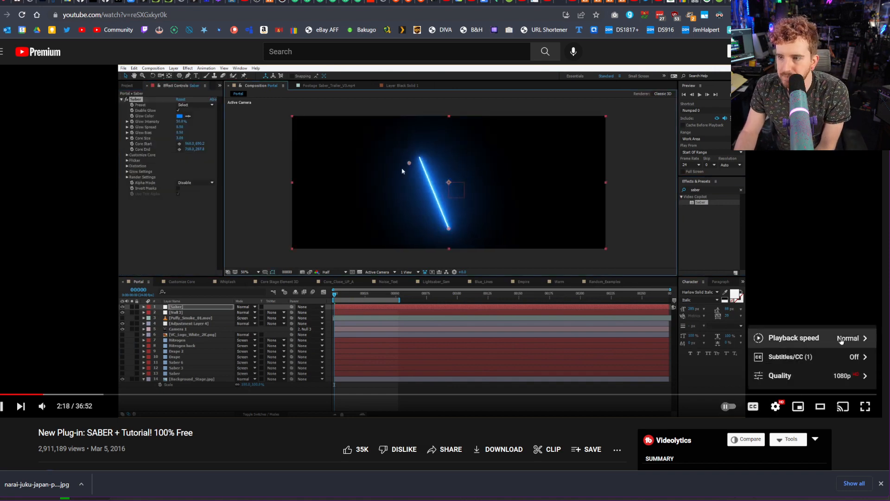
left_click(842, 338)
left_click(834, 356)
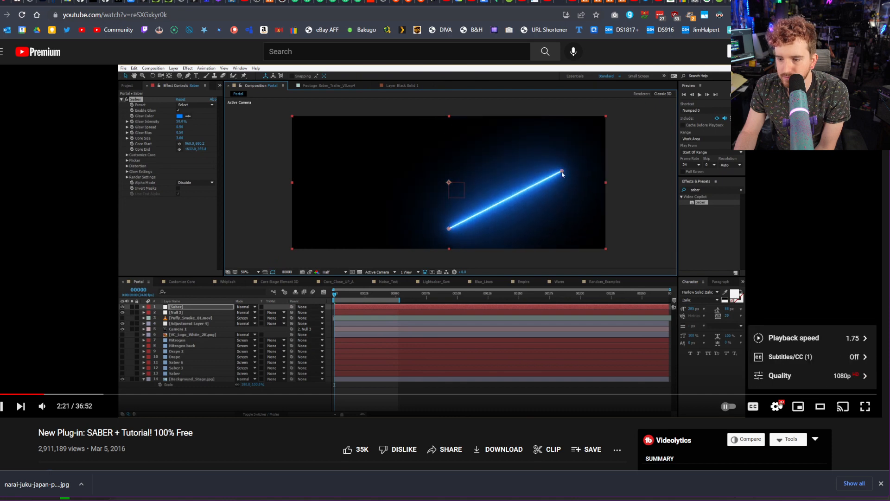
left_click(777, 406)
Skip ahead to about 4:06 in the tutorial and pause where the core type is changed to Layer Masks.
mouse_move(42, 406)
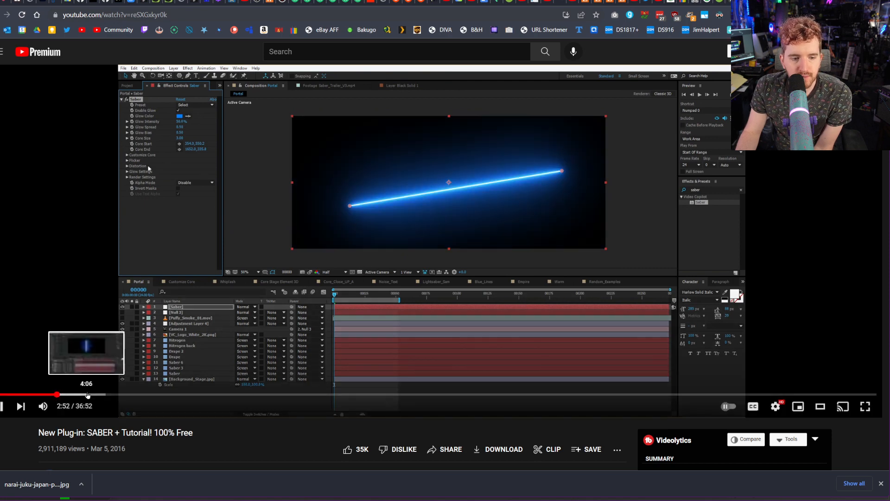
left_click(87, 394)
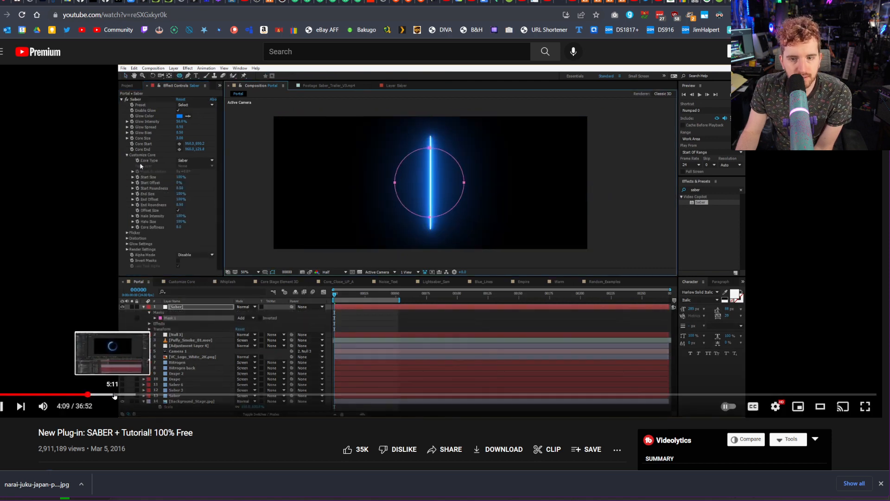
key("space")
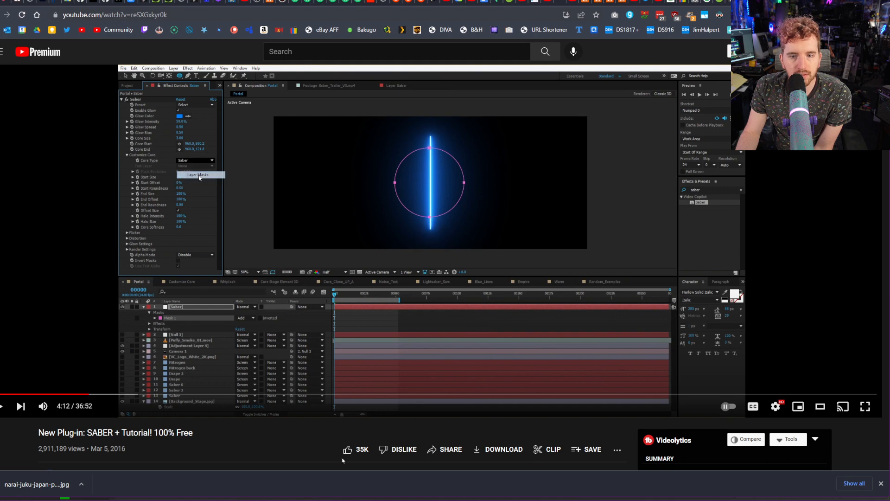
Back in After Effects, draw a circular mask on the red solid with the Ellipse Tool and set Saber's core type to Layer Masks.
key("alt+Tab")
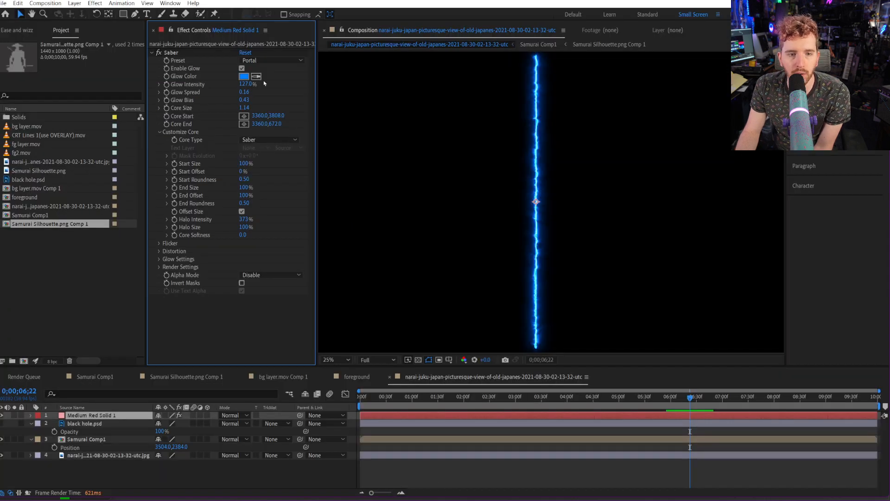
left_click(124, 15)
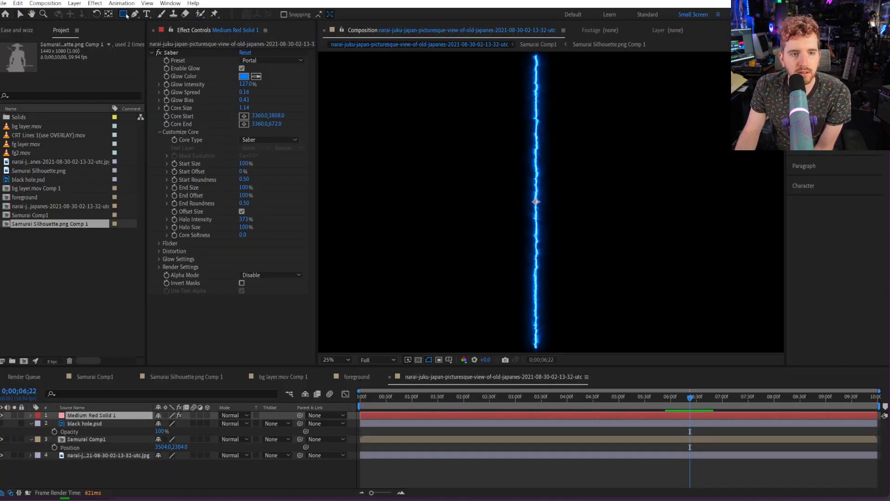
left_click_drag(127, 16, 157, 41)
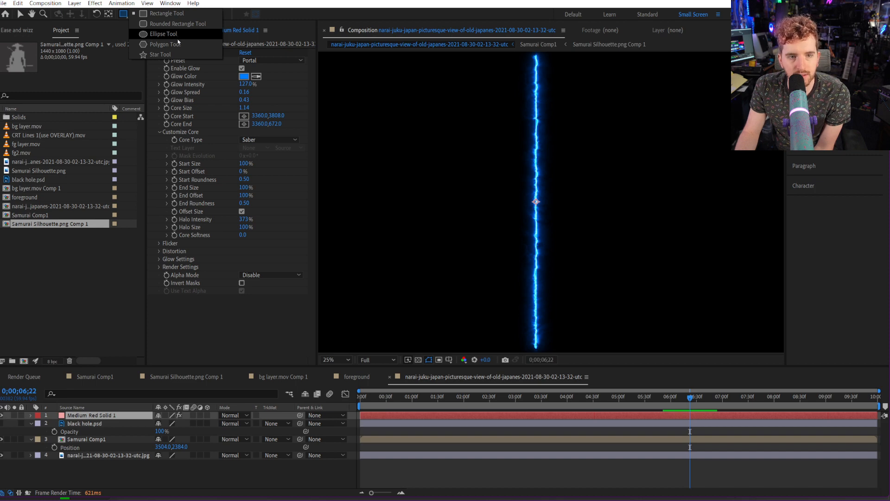
left_click_drag(178, 41, 177, 38)
key("comma")
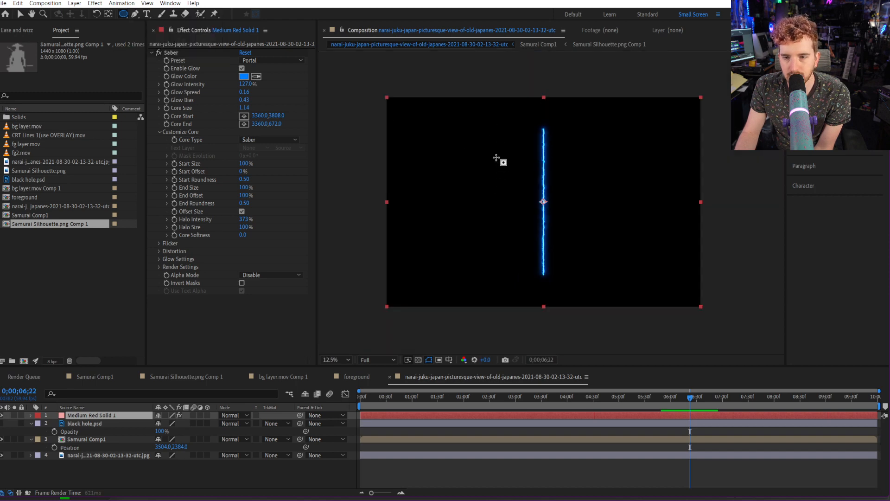
mouse_move(486, 143)
left_mouse_down()
mouse_move(581, 210)
mouse_move(630, 290)
left_mouse_up()
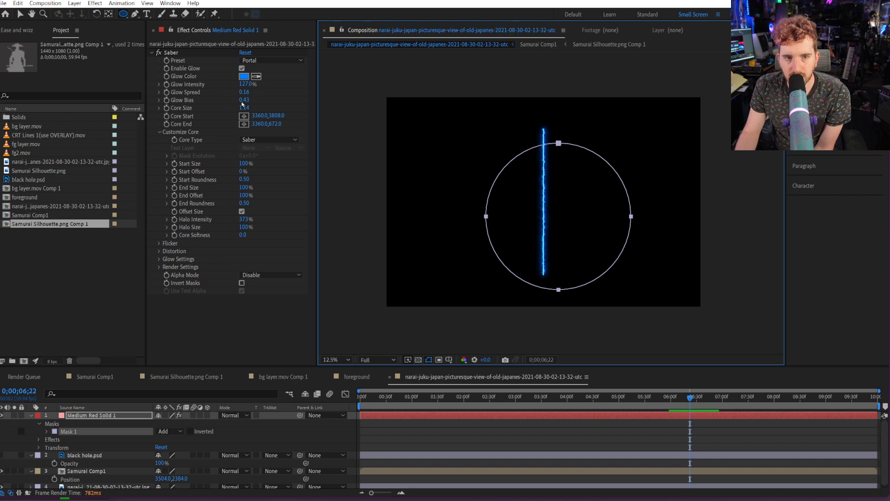
left_click(269, 140)
left_click(258, 158)
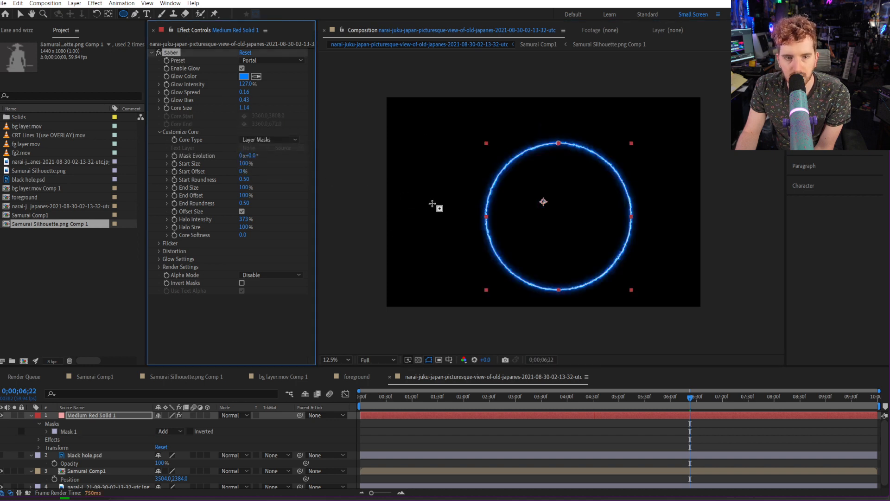
Try the Enable Masks and Mask Core alpha modes on the Saber ring, return to Disable, and test Invert Masks.
left_click(248, 276)
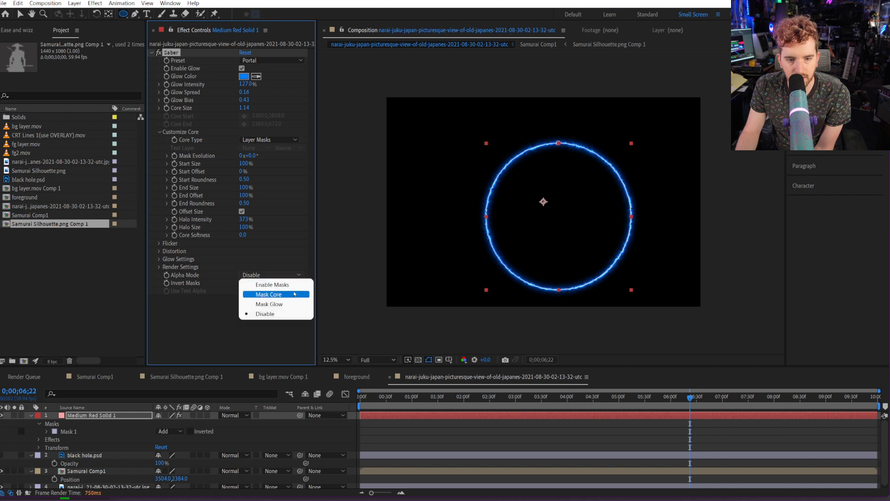
left_click(287, 284)
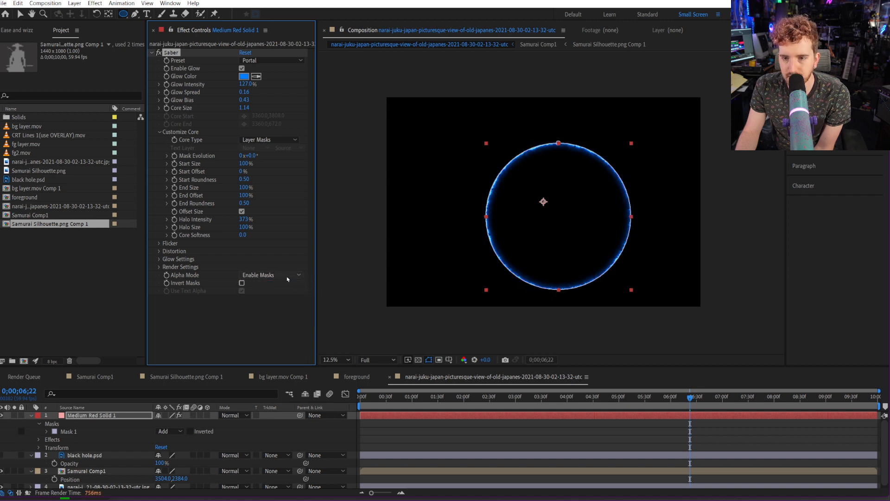
left_click(287, 277)
left_click(285, 283)
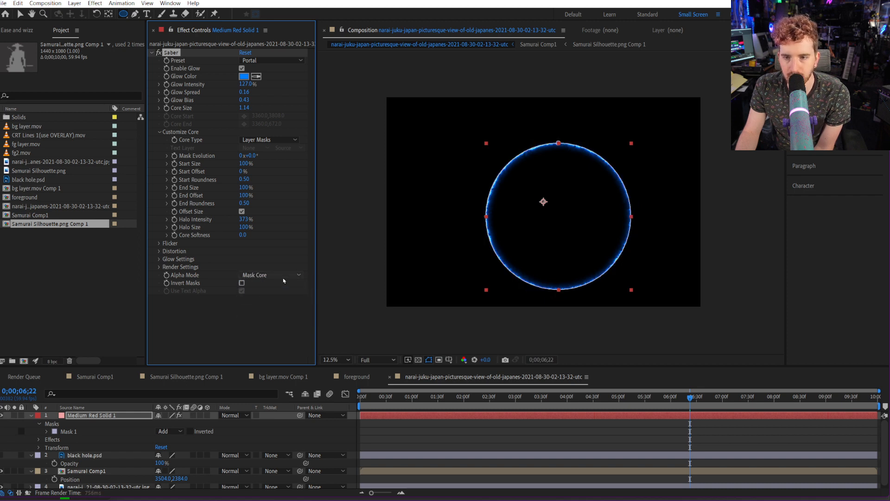
left_click(284, 277)
left_click(266, 313)
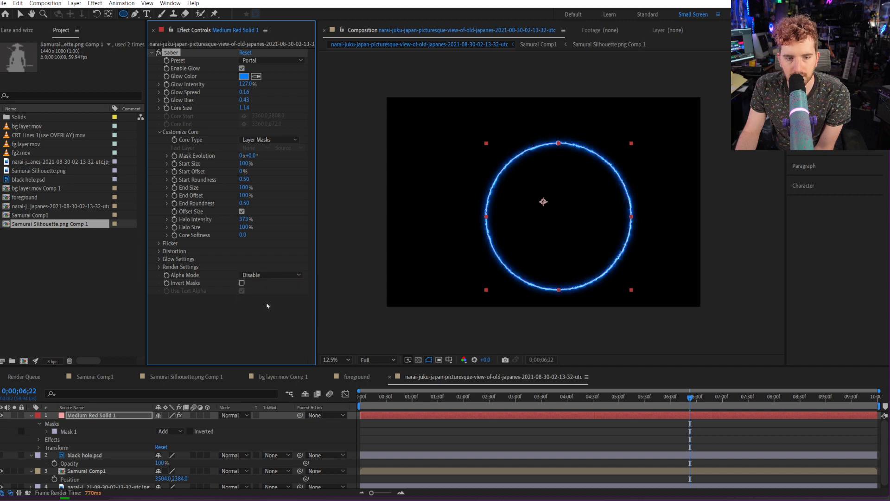
left_click(241, 284)
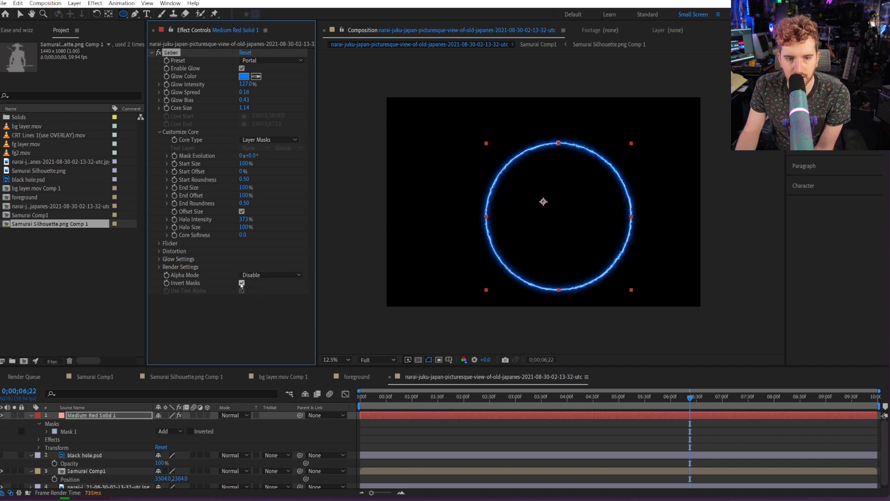
In Saber's Render Settings, try the Add composite setting, and set it to Transparent instead.
left_click(159, 268)
scroll(166, 306, "down", 1)
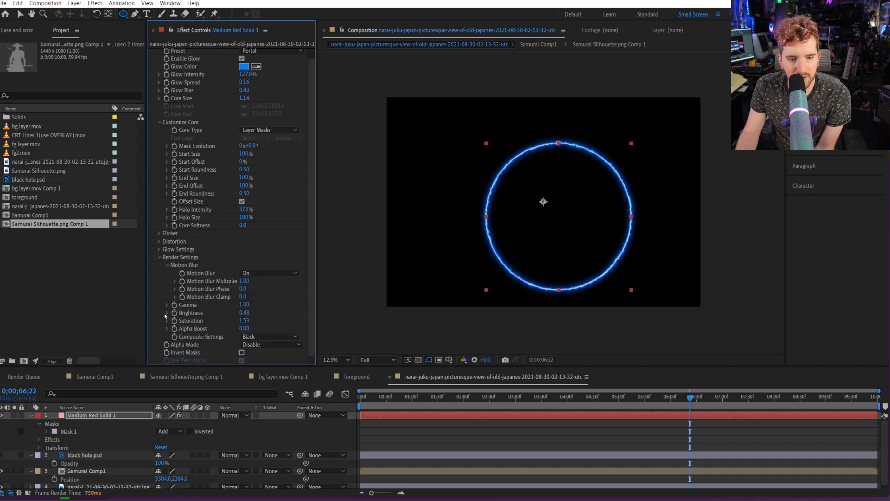
left_click(269, 337)
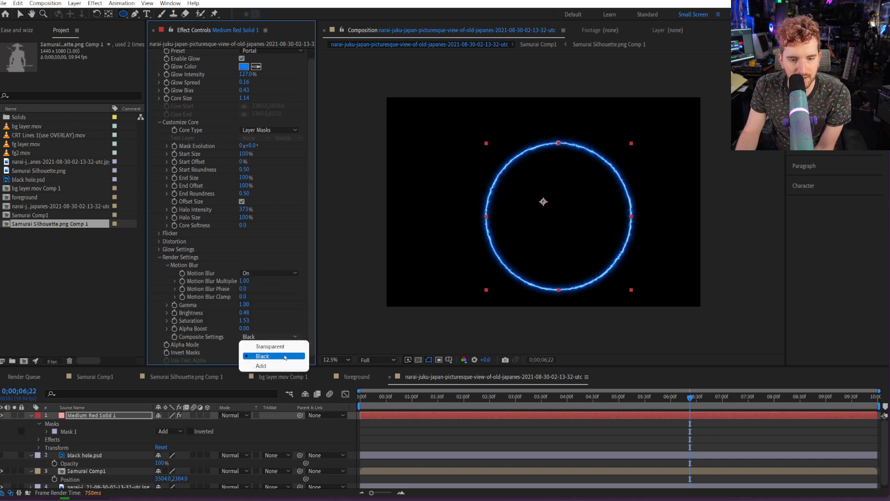
left_click(260, 365)
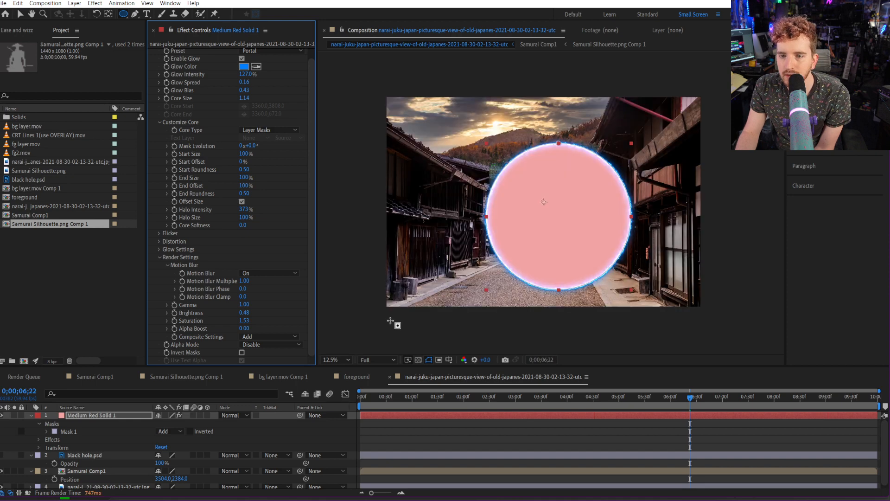
left_click(269, 339)
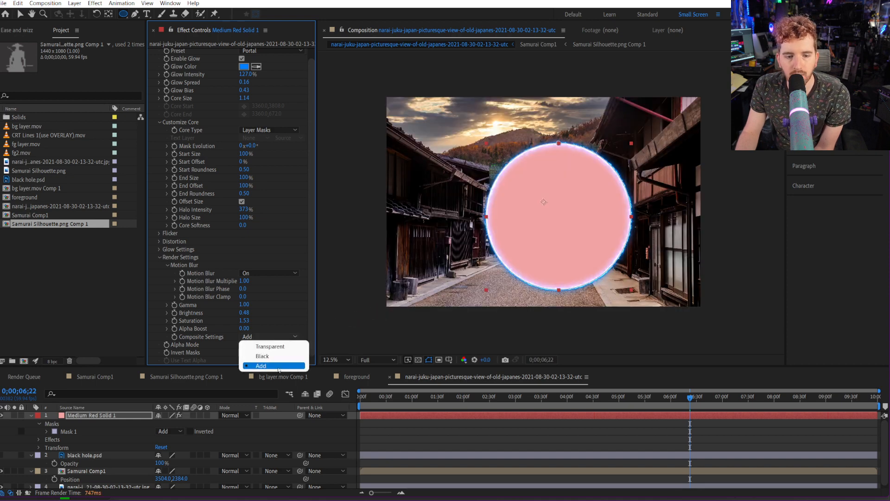
left_click(281, 347)
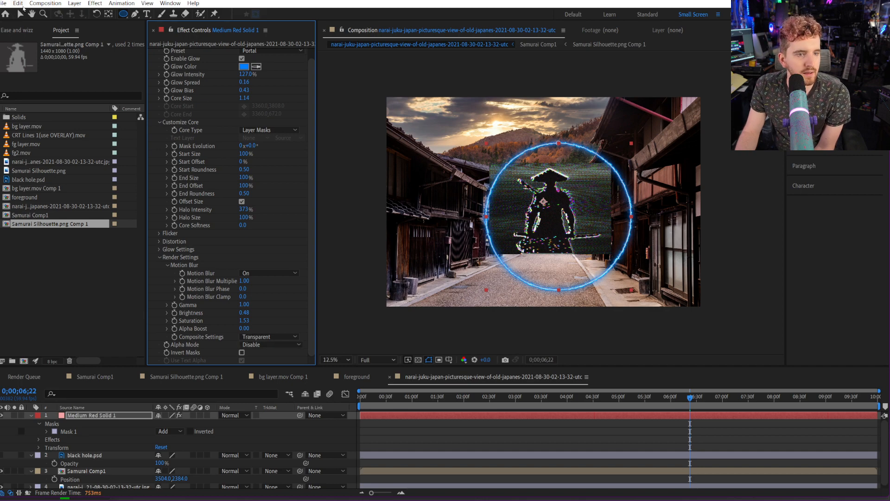
Move the glowing ring so it is centred around the samurai footage.
left_click(21, 15)
left_click_drag(599, 214, 589, 202)
key(".")
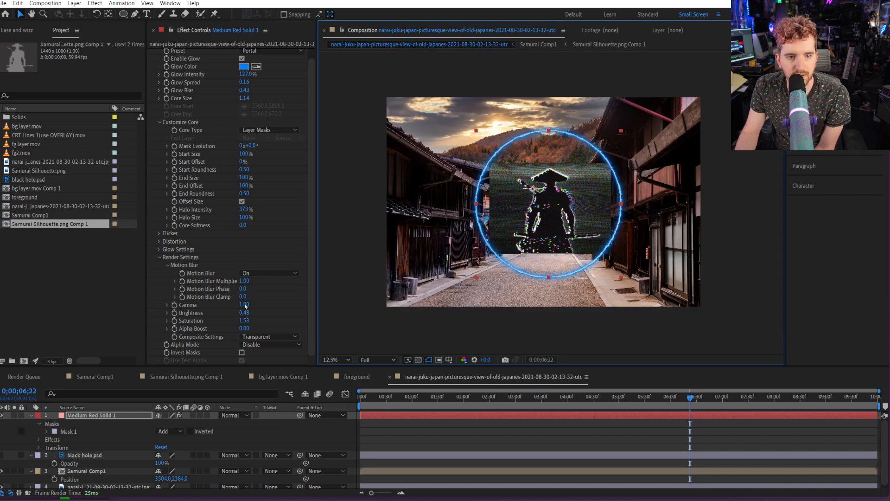
Expand Saber's Distortion and Glow Distortion settings and review the available distortion types.
scroll(201, 288, "up", 1)
left_click(159, 252)
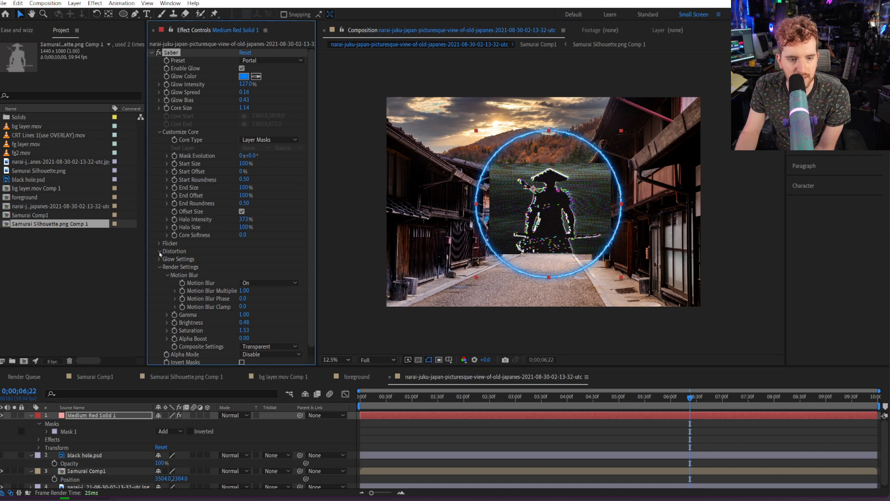
left_click(159, 252)
left_click(160, 252)
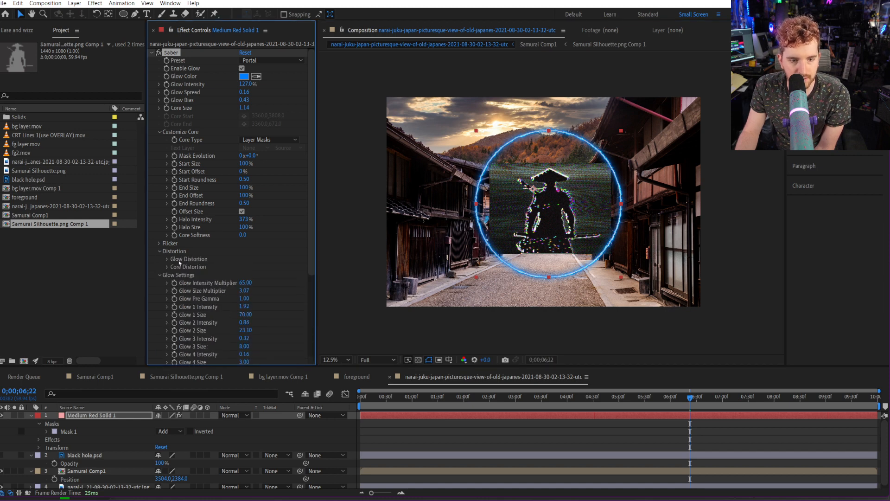
left_click(166, 259)
scroll(185, 279, "down", 1)
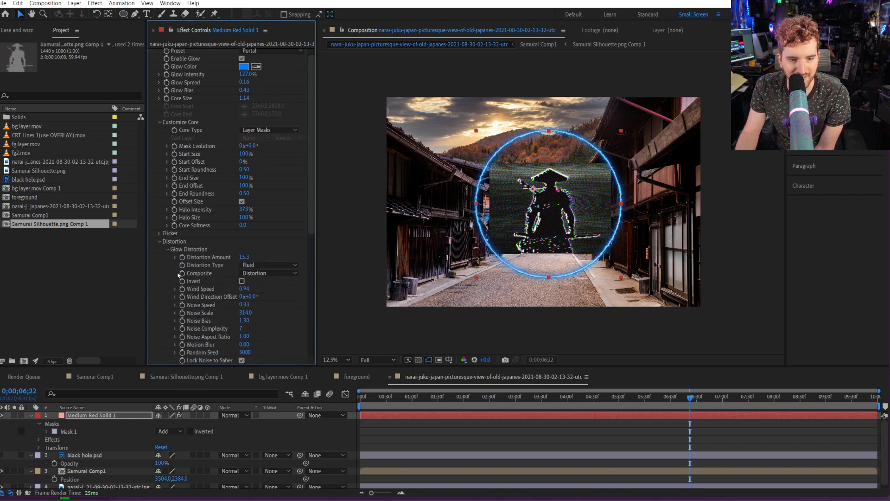
left_click(260, 265)
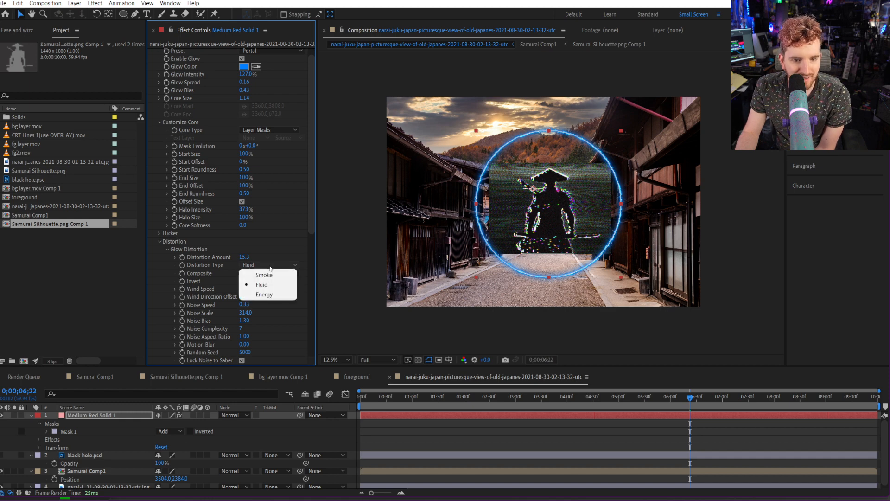
left_click(312, 232)
left_click_drag(312, 229, 312, 204)
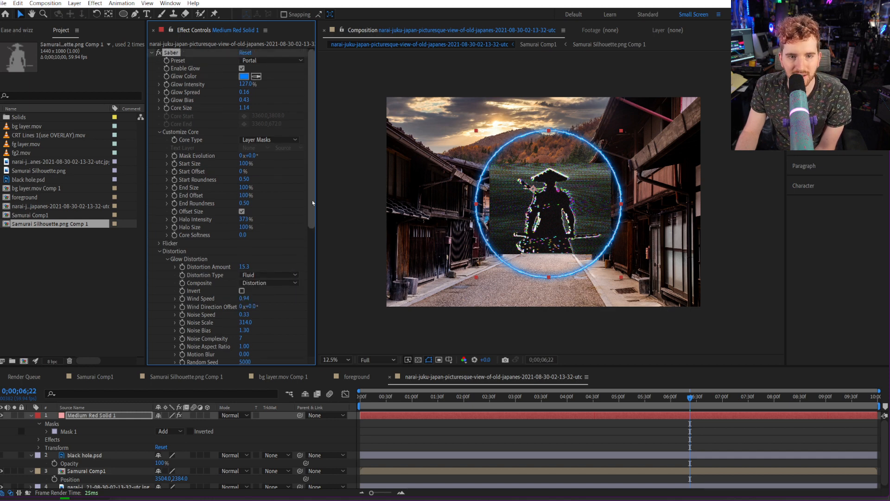
Change the ring's glow colour to cyan 00FFF5, and set Glow Intensity to 156% and Glow Bias to 0.69.
left_click(244, 76)
left_click_drag(486, 235, 486, 251)
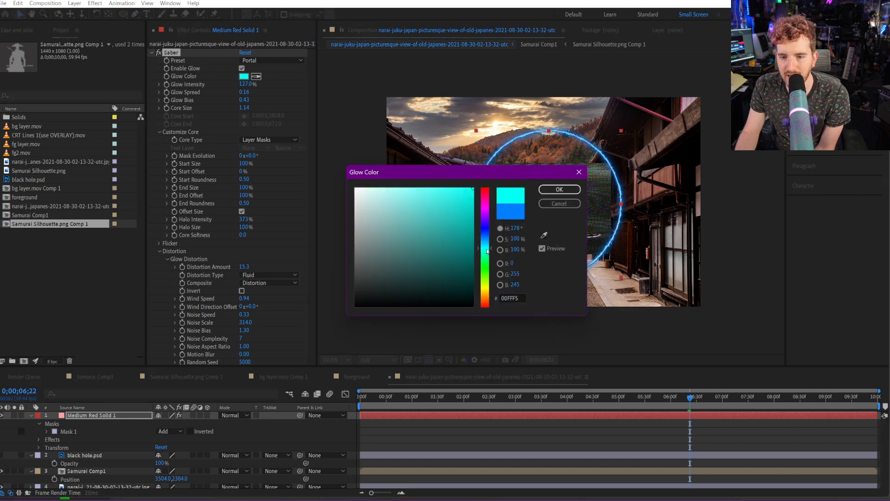
left_click(560, 189)
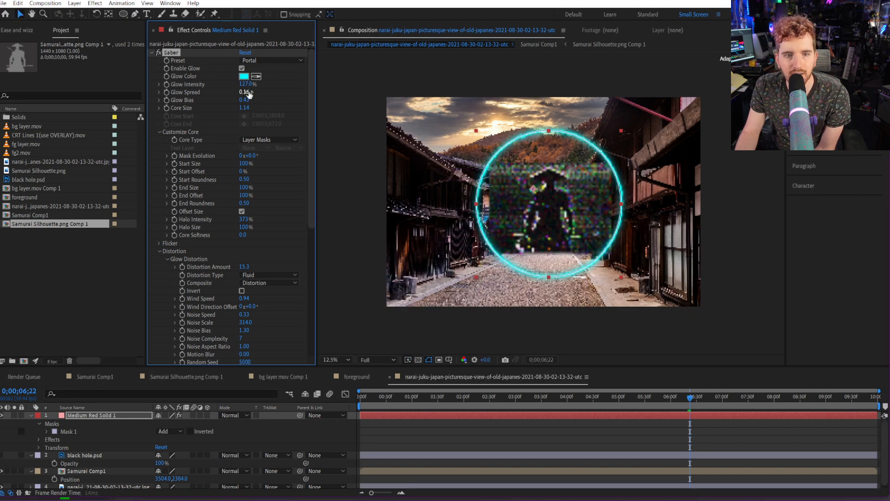
left_click_drag(246, 84, 259, 100)
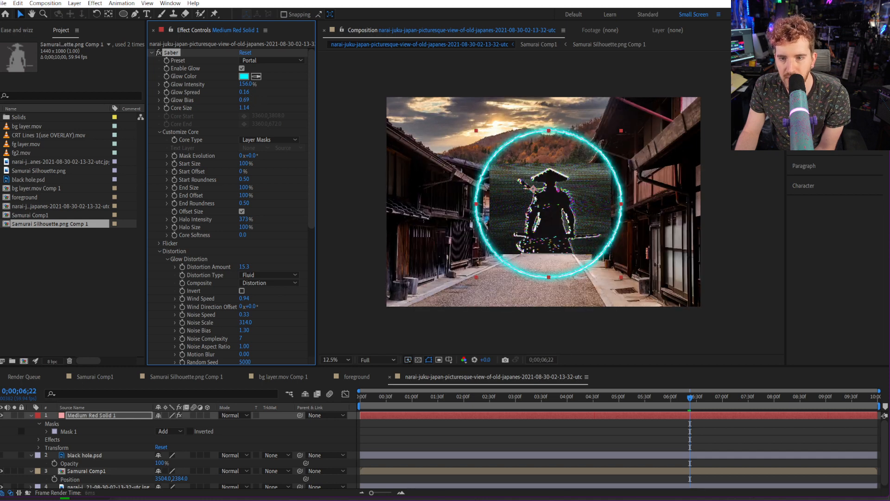
Try much thicker cores on the Saber ring and settle on a Core Size of 1.90.
key("period")
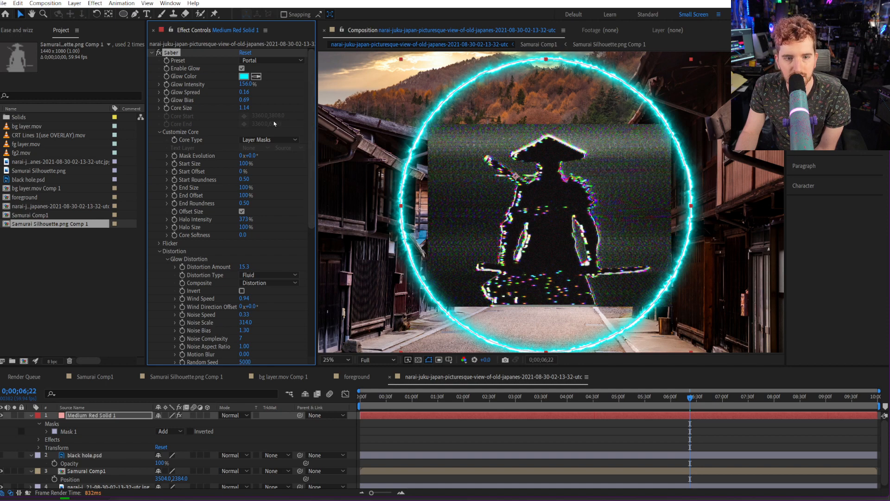
left_click(48, 431)
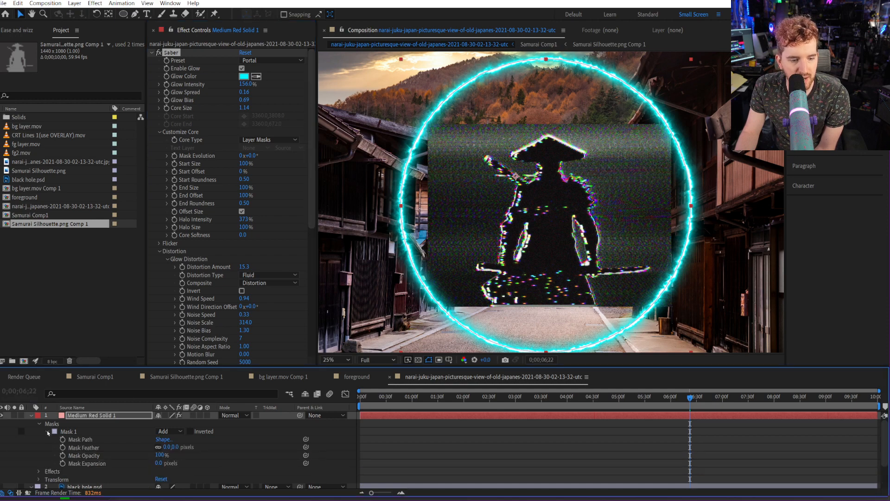
left_click(46, 432)
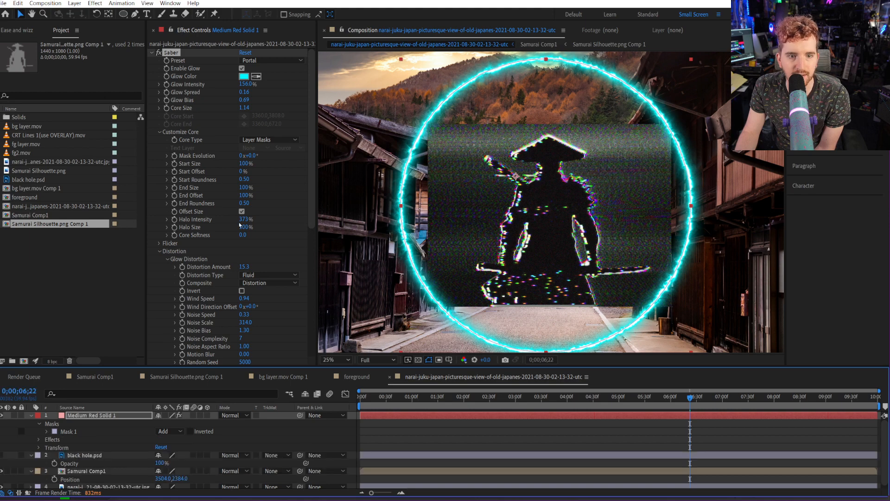
left_click_drag(245, 108, 321, 108)
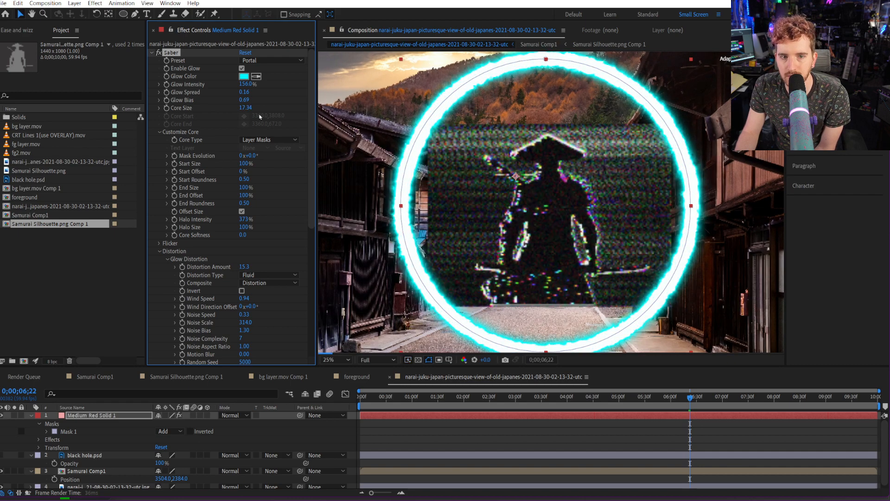
mouse_move(245, 109)
left_mouse_down()
mouse_move(199, 109)
mouse_move(229, 110)
left_mouse_up()
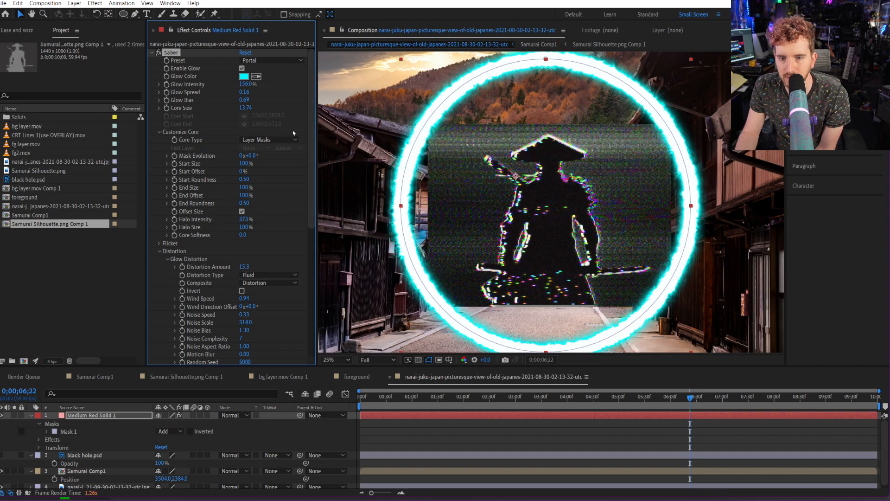
left_click_drag(244, 108, 189, 108)
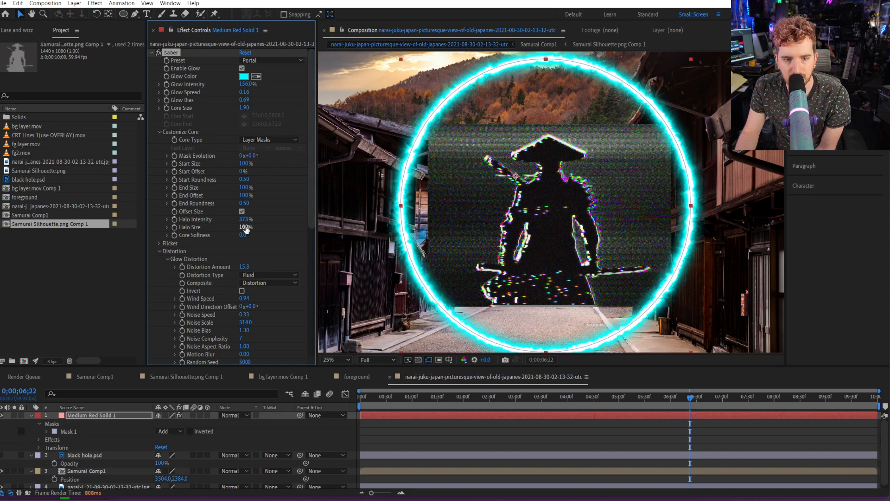
Set the Saber ring's Halo Intensity to 415% and Flicker Intensity to 16%.
mouse_move(249, 219)
left_mouse_down()
mouse_move(271, 218)
mouse_move(261, 218)
left_mouse_up()
left_click(159, 243)
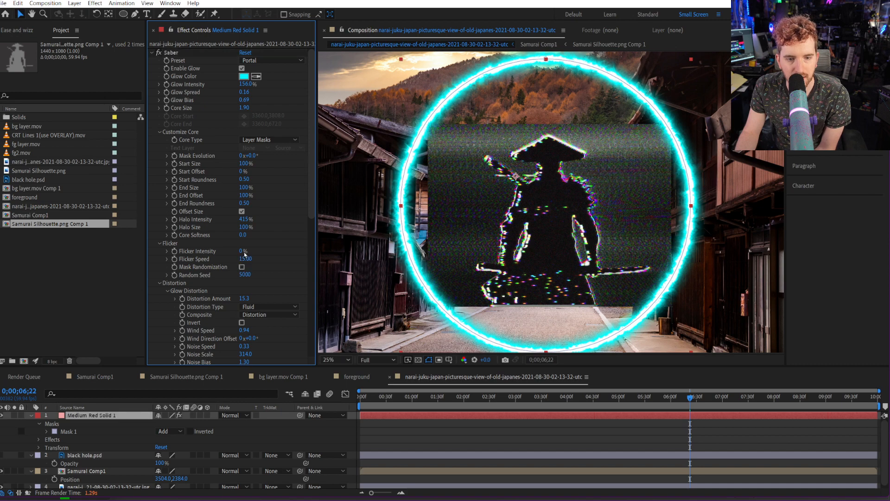
left_click_drag(242, 250, 249, 251)
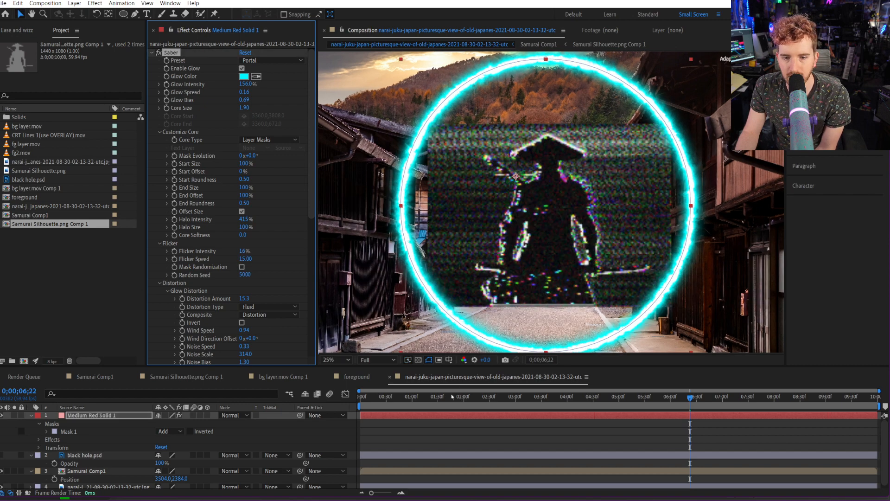
Preview the ring at 0;00;04;17 and set the Glow Distortion's Motion Blur to 4.60.
left_click_drag(450, 397, 582, 398)
scroll(236, 284, "down", 5)
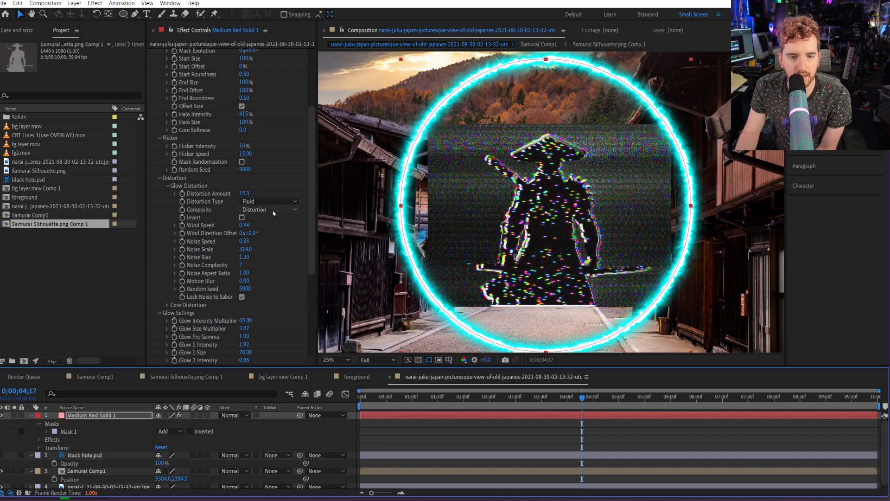
left_click_drag(243, 280, 269, 279)
Review Saber's core, flicker, distortion, glow and render settings against the ring in the composition.
scroll(254, 274, "down", 3)
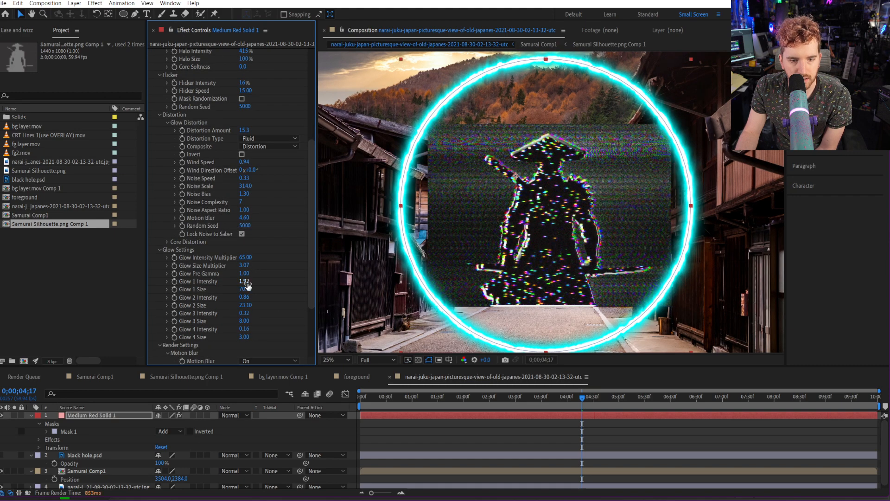
scroll(273, 278, "up", 8)
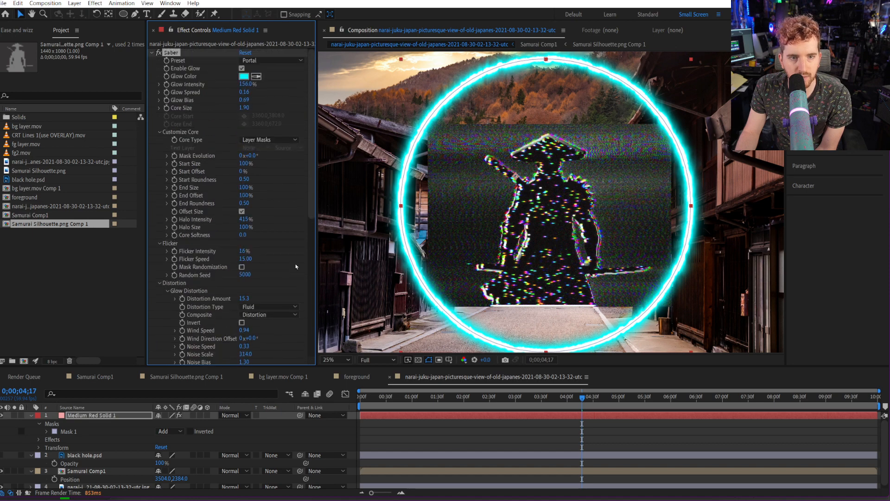
scroll(296, 266, "down", 12)
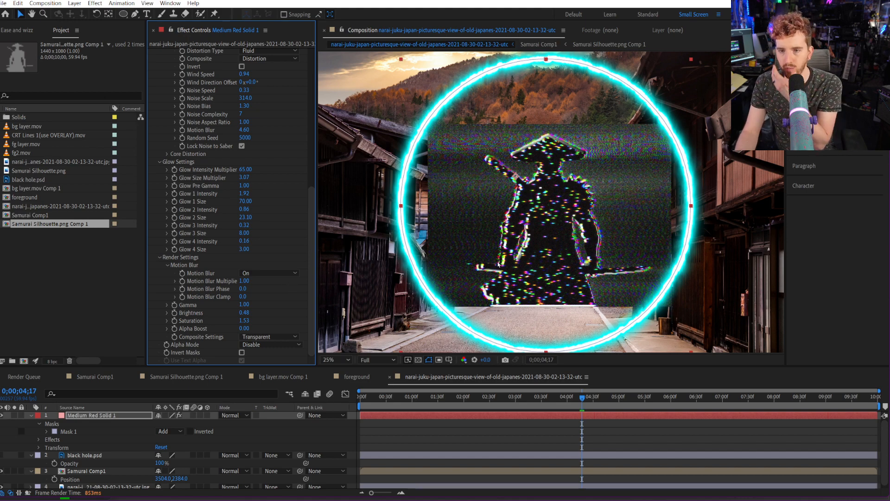
key("comma")
key("period")
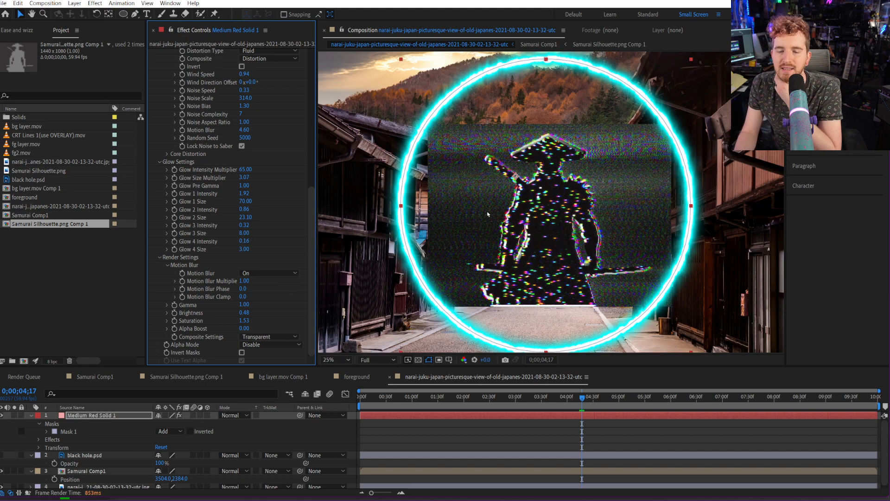
scroll(161, 104, "up", 6)
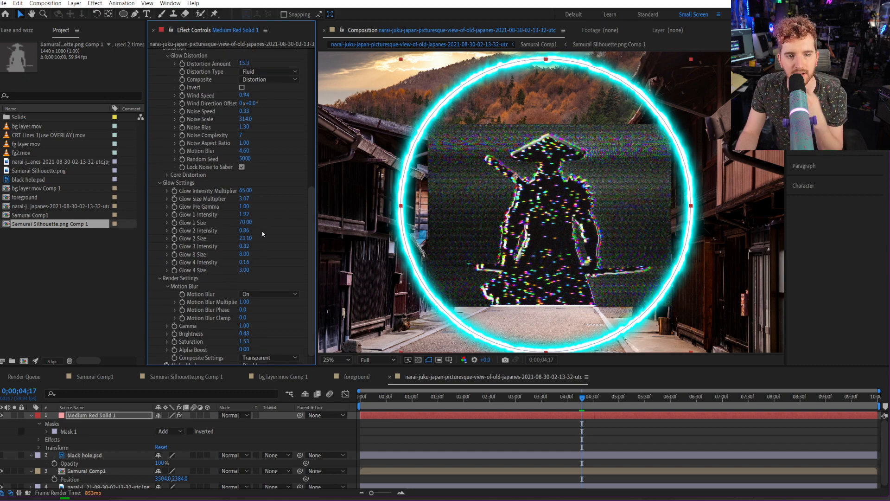
scroll(161, 104, "up", 5)
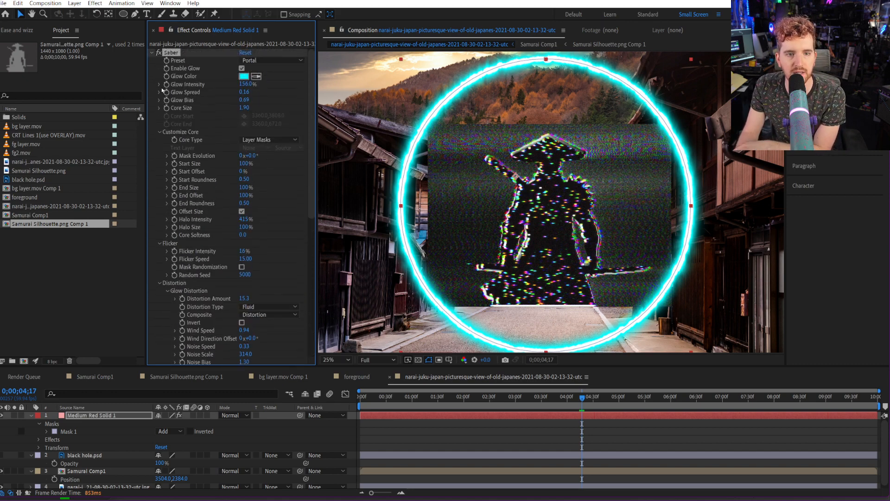
left_click(152, 53)
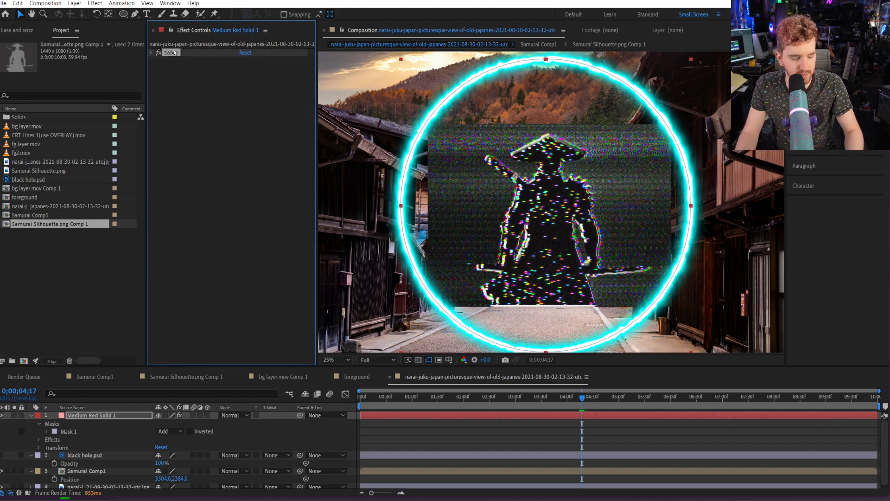
key("ctrl+grave")
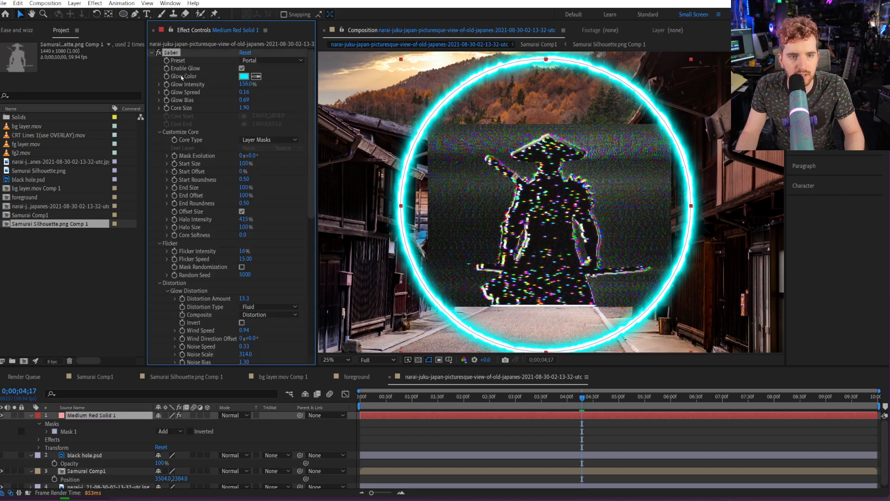
scroll(176, 93, "down", 10)
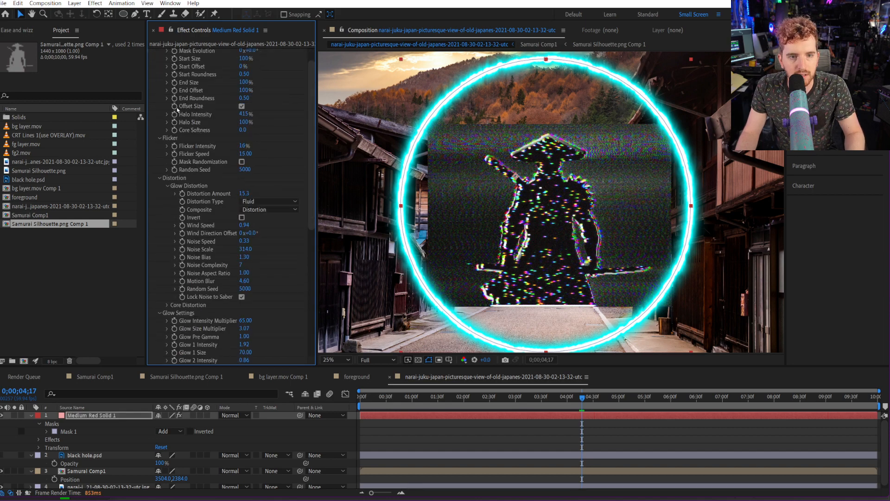
scroll(182, 116, "up", 10)
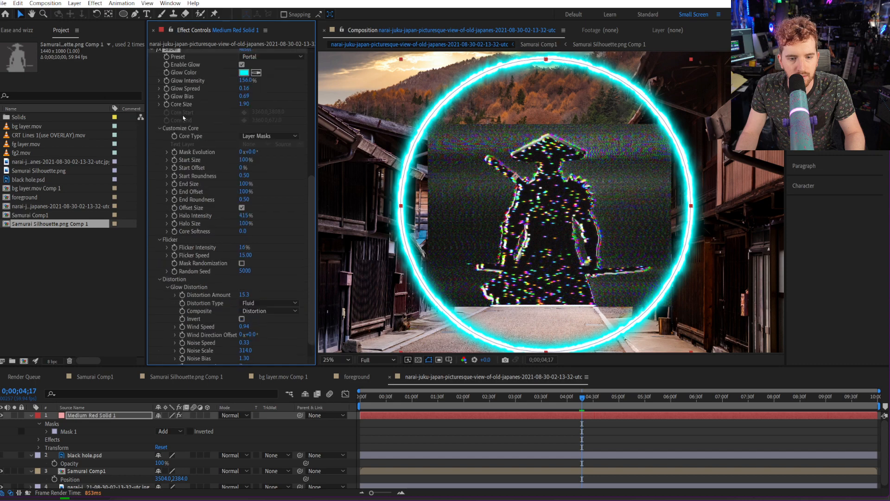
left_click(152, 52)
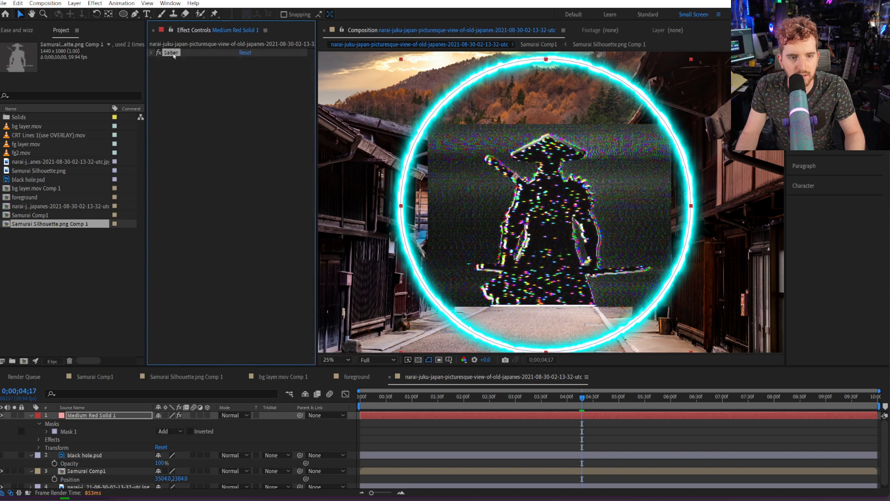
key("ctrl+grave")
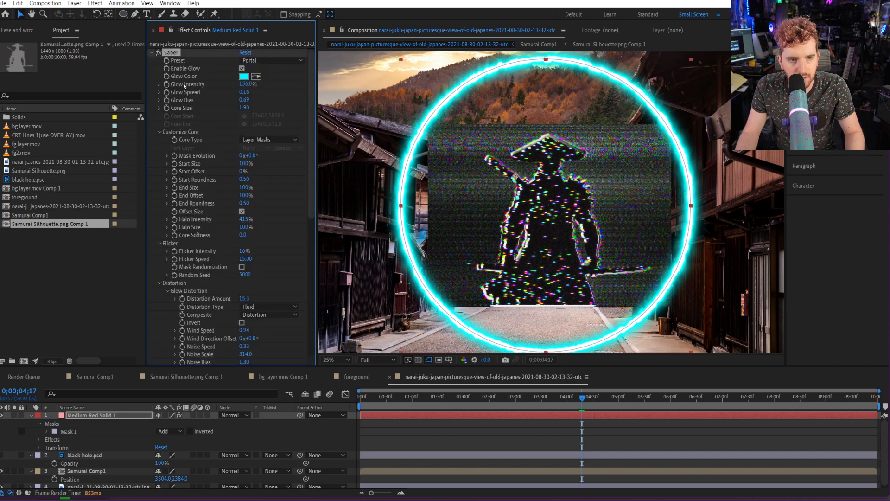
Try a duplicate Saber effect with the Nebula preset on the same solid, and delete the duplicate.
left_click(152, 53)
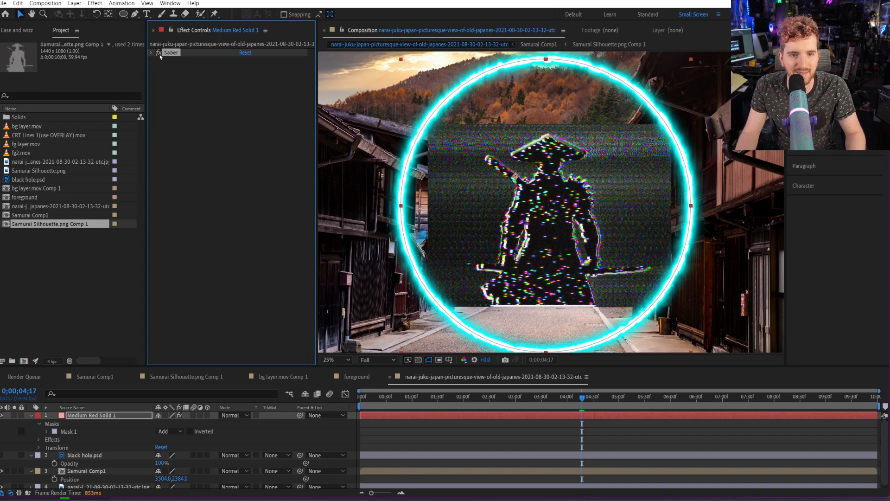
key("ctrl+d")
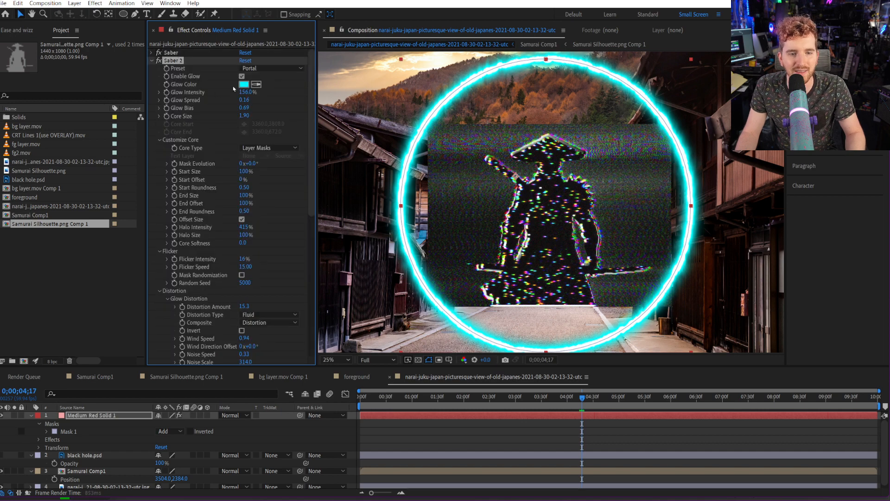
left_click(274, 68)
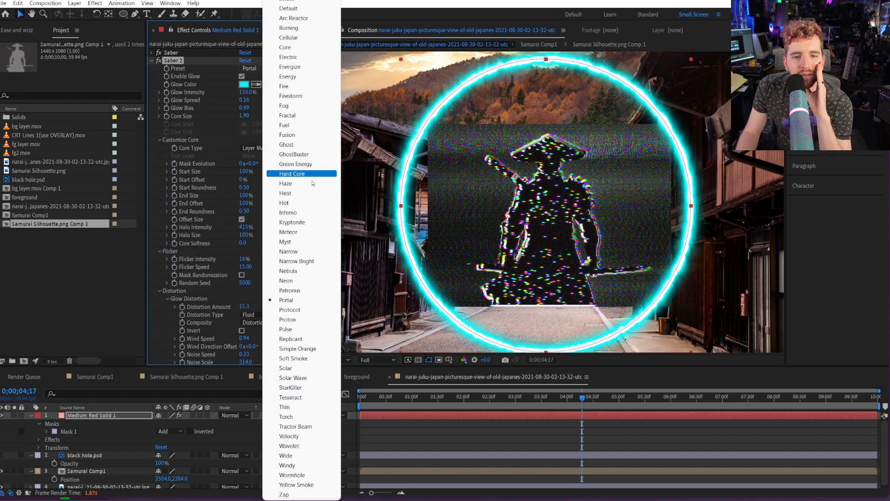
left_click(305, 272)
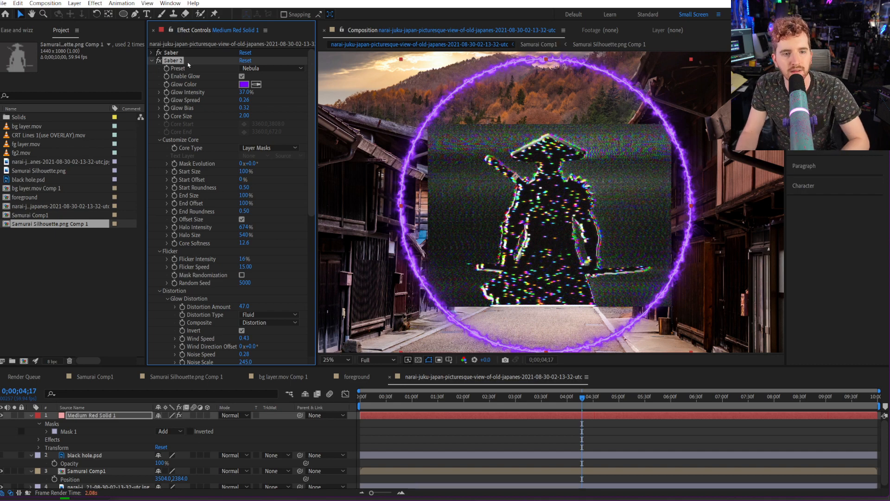
key("Delete")
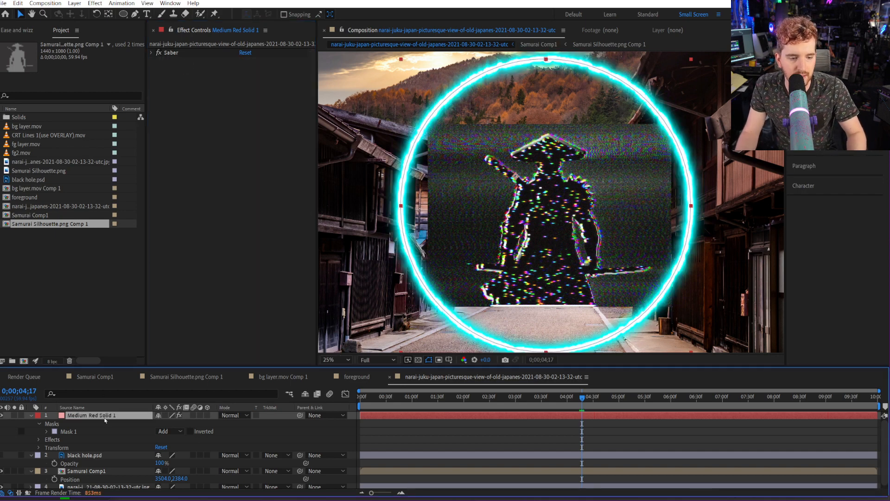
Duplicate the cyan ring's solid and switch the duplicate's Saber preset to Nebula.
key("ctrl+d")
left_click(273, 60)
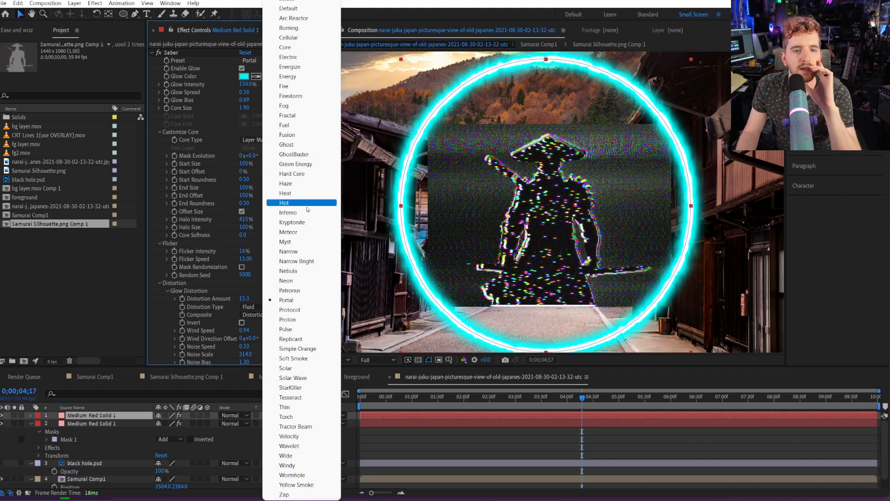
left_click(299, 271)
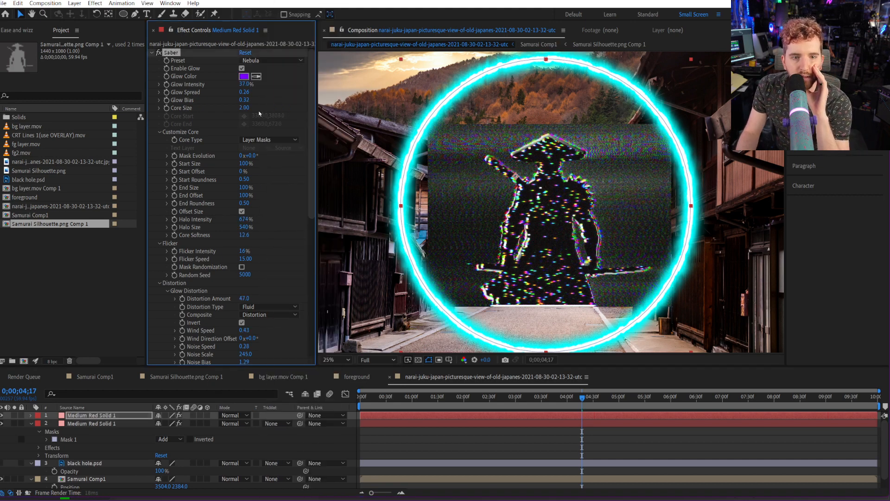
Set the Nebula ring's Glow Color to hot pink and its Glow Spread to 0.40.
left_click(244, 76)
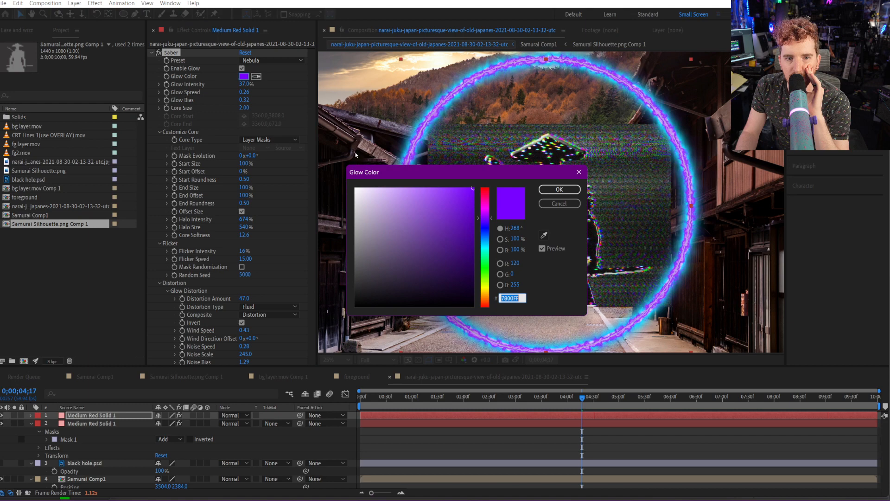
left_click(485, 200)
left_click(553, 193)
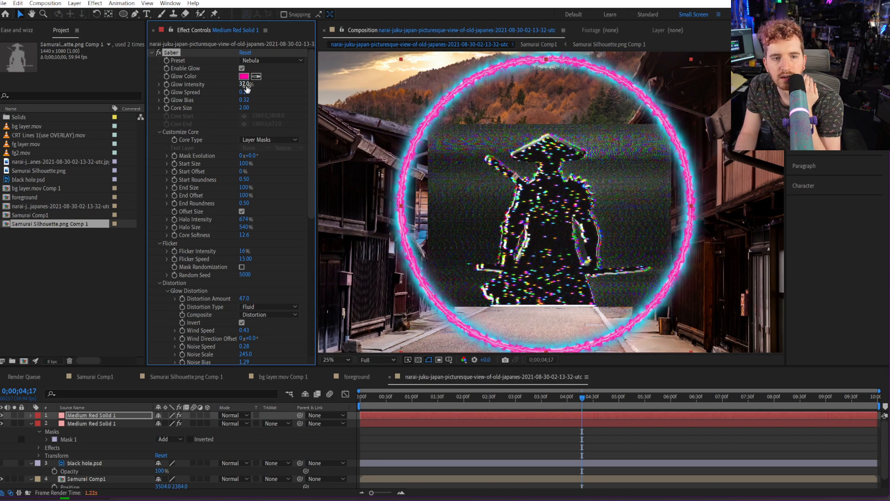
left_click_drag(245, 92, 255, 93)
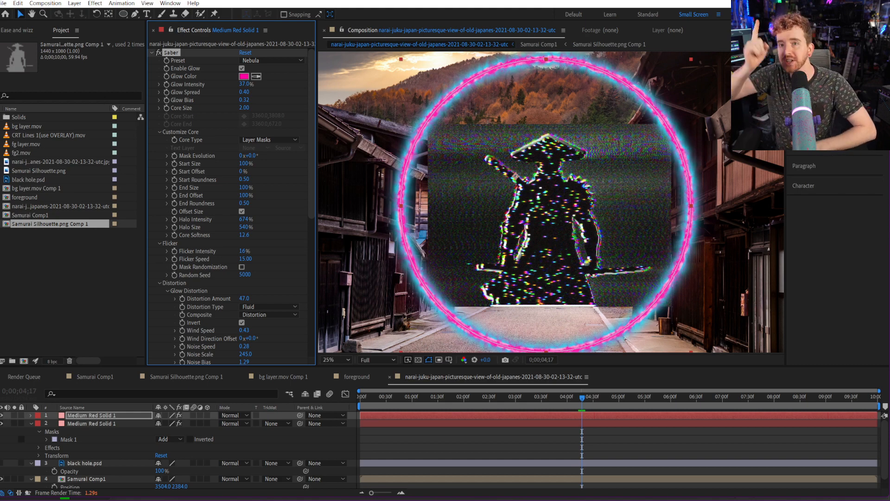
key("alt+Tab")
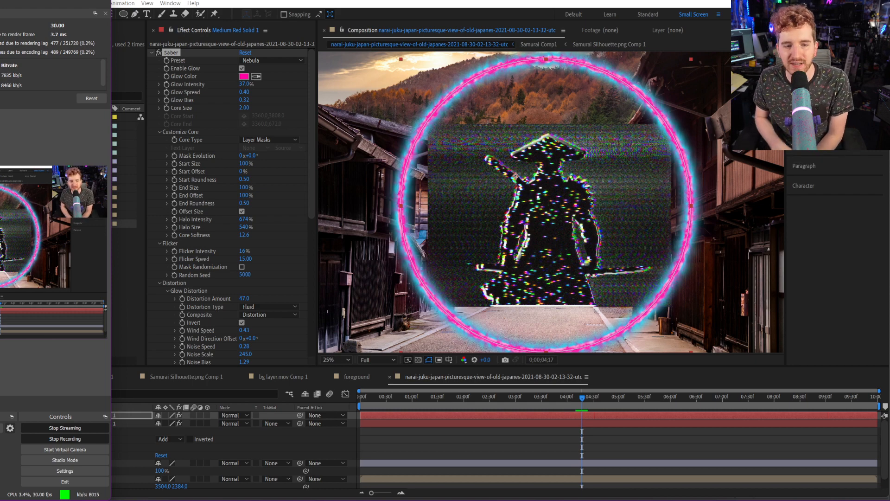
left_click(310, 201)
left_click_drag(310, 202, 311, 206)
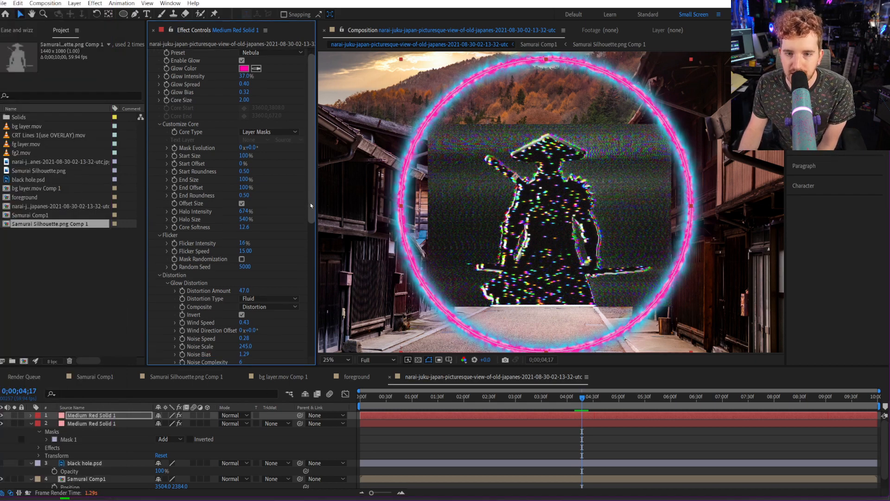
scroll(302, 243, "down", 3)
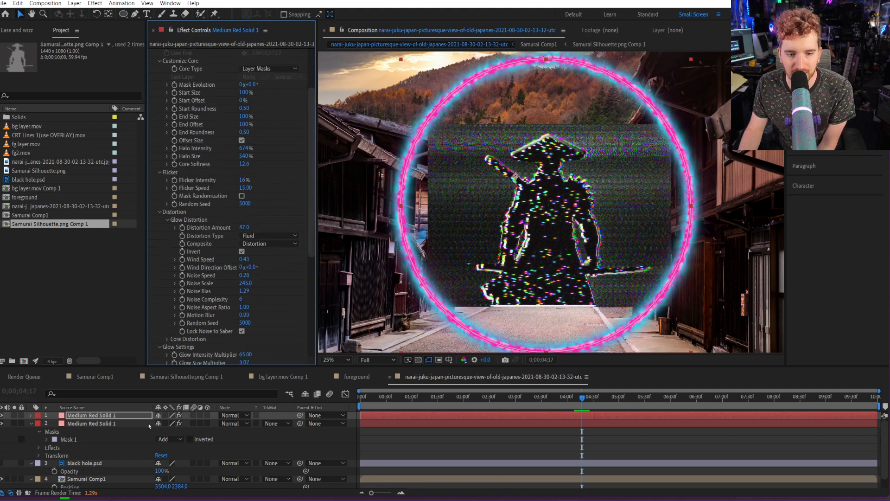
Offset the pink ring's layer Position to 3184, 1991 and inspect its overlap with the cyan ring up close.
left_click(94, 417)
key("p")
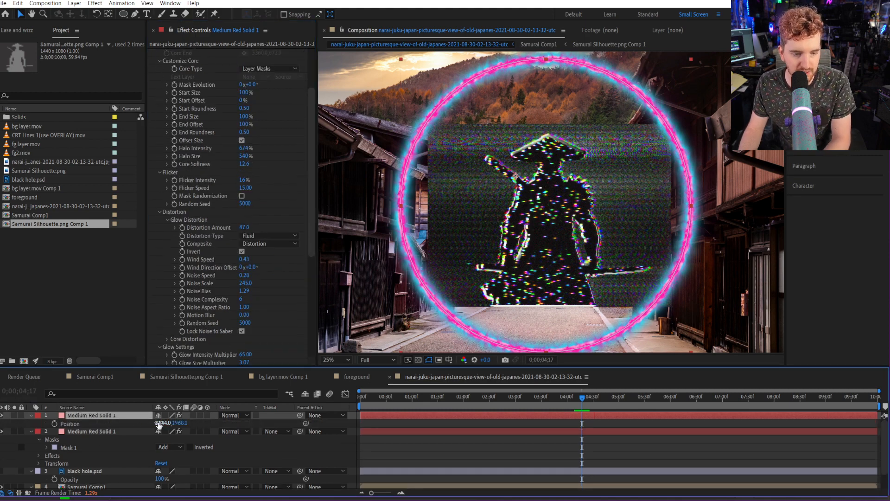
left_click_drag(164, 423, 194, 423)
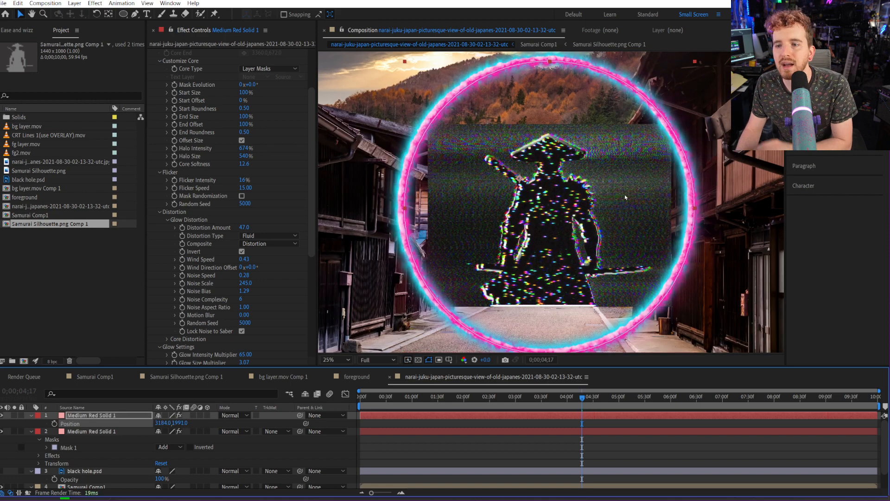
key("comma")
key("period")
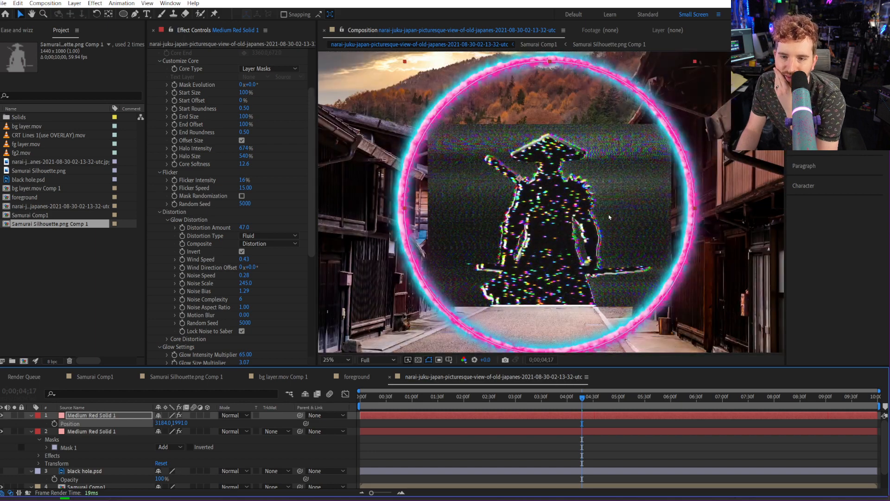
left_click_drag(467, 192, 508, 194)
key("period")
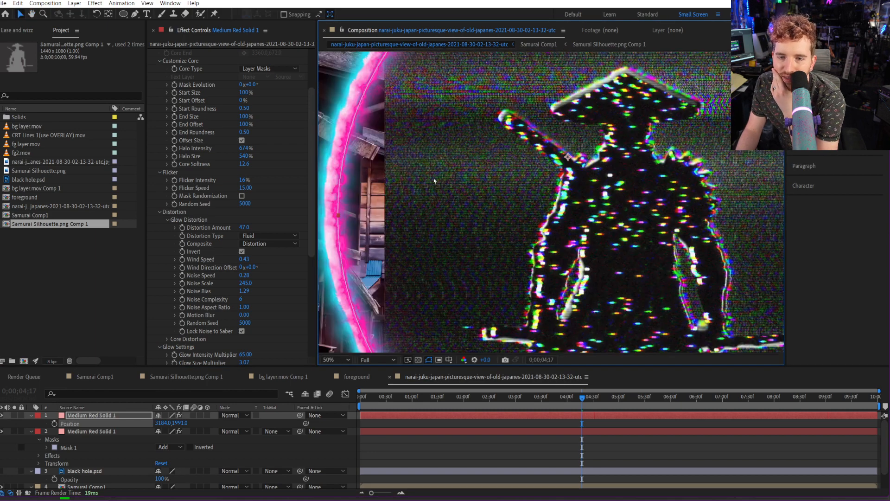
left_click_drag(436, 181, 477, 185)
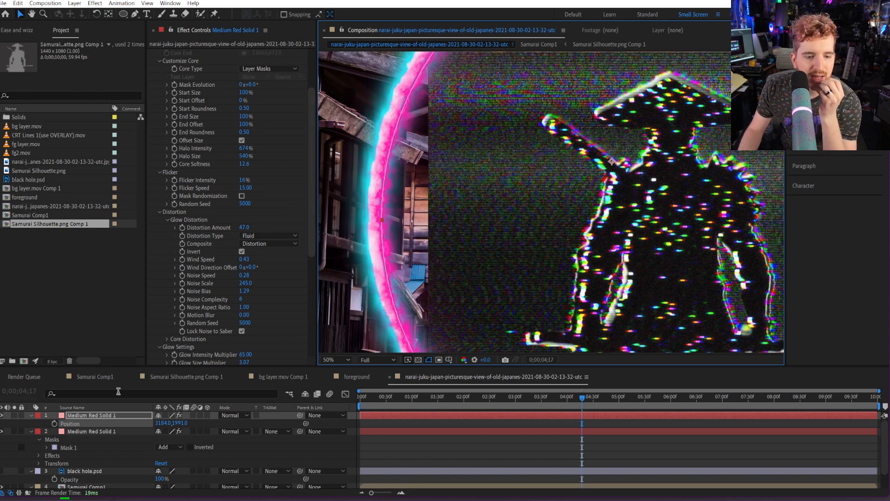
Duplicate the pink ring's solid, try the Ghost preset on the copy, and settle on the Hard Core preset.
left_click(119, 418)
key("ctrl+d")
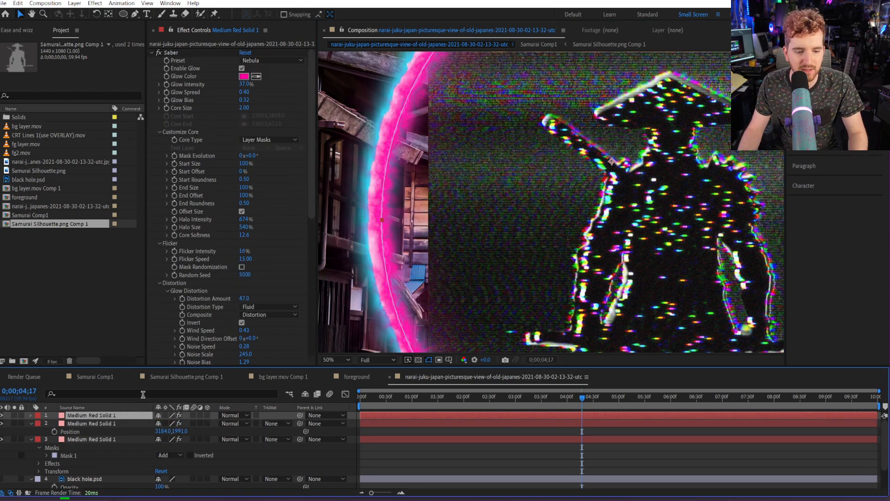
left_click(270, 61)
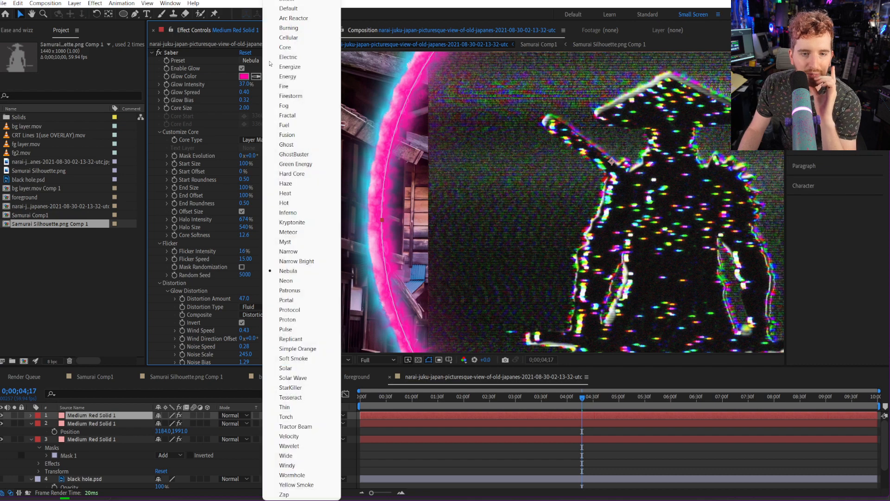
left_click(302, 147)
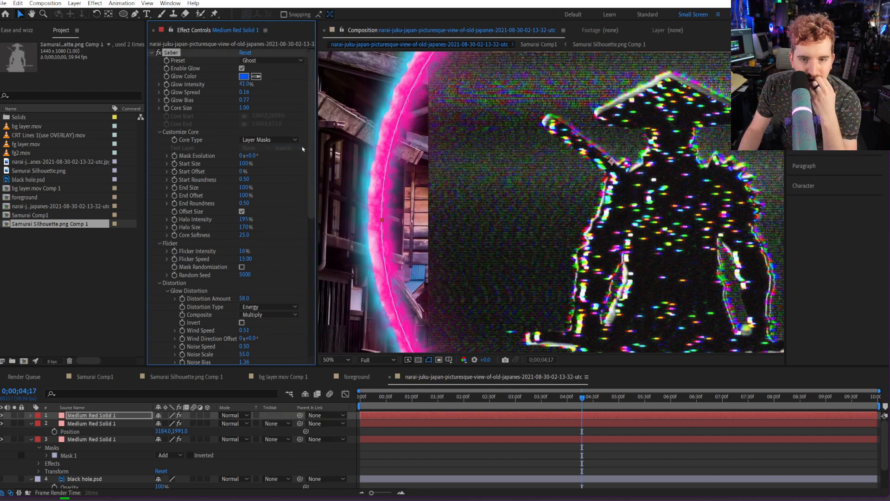
left_click(278, 61)
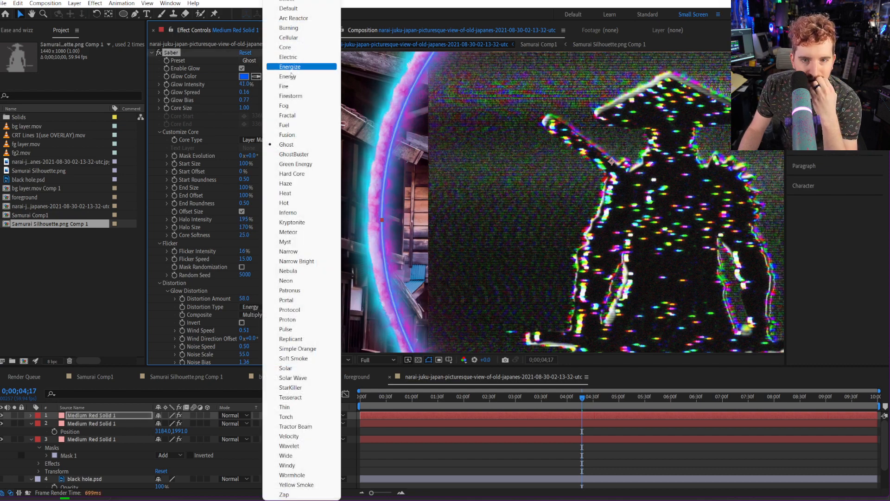
left_click(312, 178)
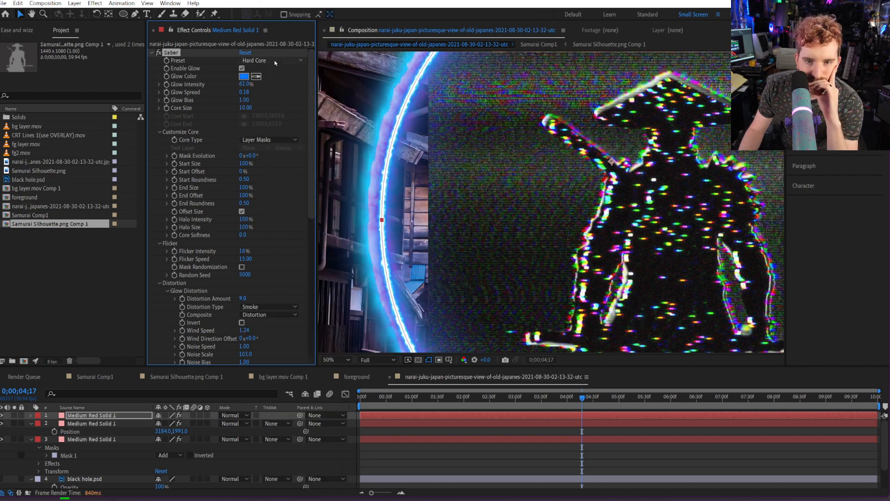
Set the Hard Core ring's Glow Color to orange, FF5800.
left_click(244, 76)
left_click_drag(490, 283, 488, 304)
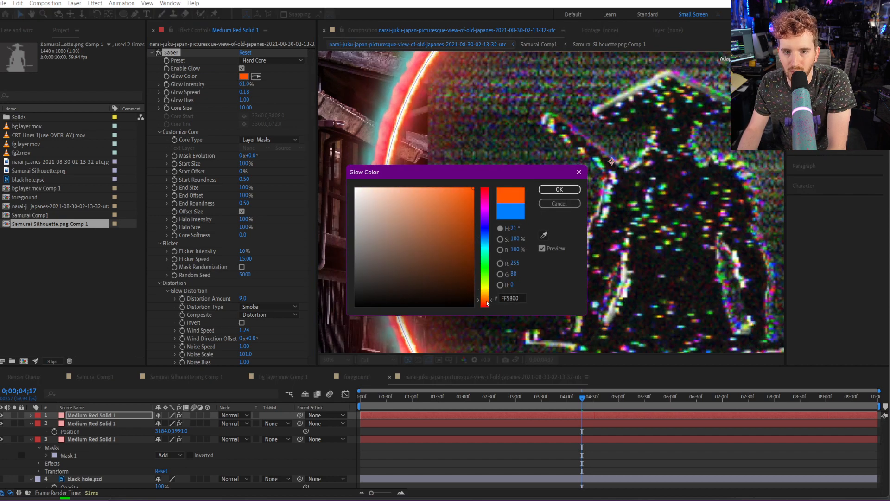
left_click(542, 189)
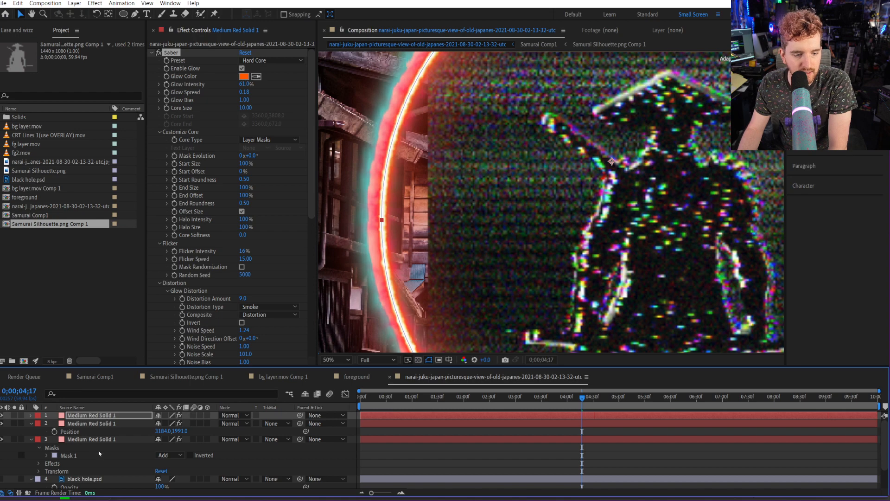
Place the Hard Core ring's layer beneath the other two ring solids and set its Position to 3079, 1935.
left_click_drag(96, 415, 101, 464)
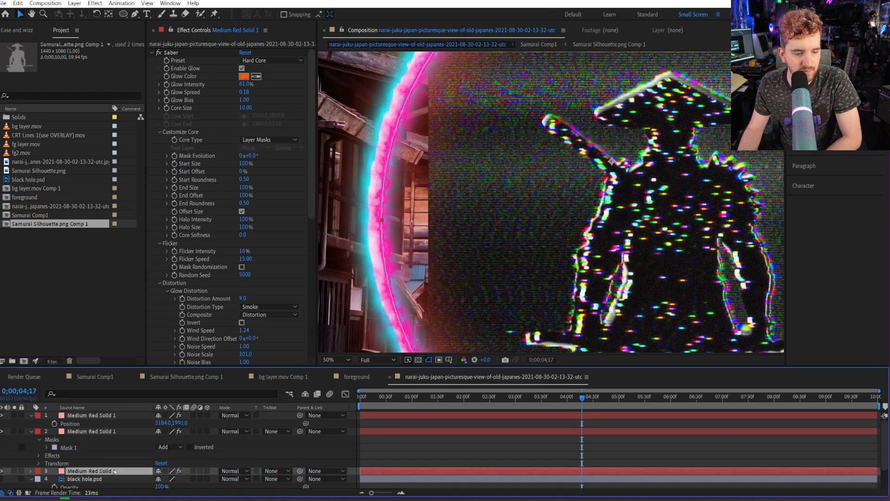
key("p")
left_click_drag(169, 478, 112, 476)
key("comma")
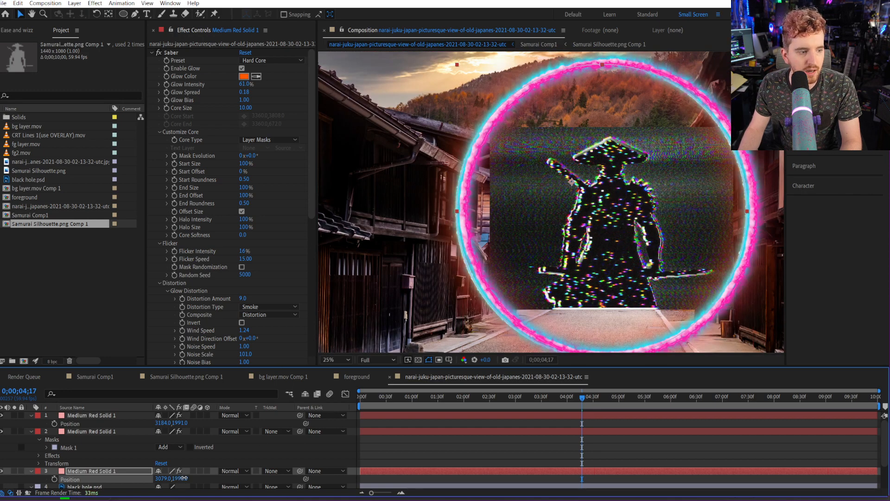
left_click_drag(186, 478, 170, 464)
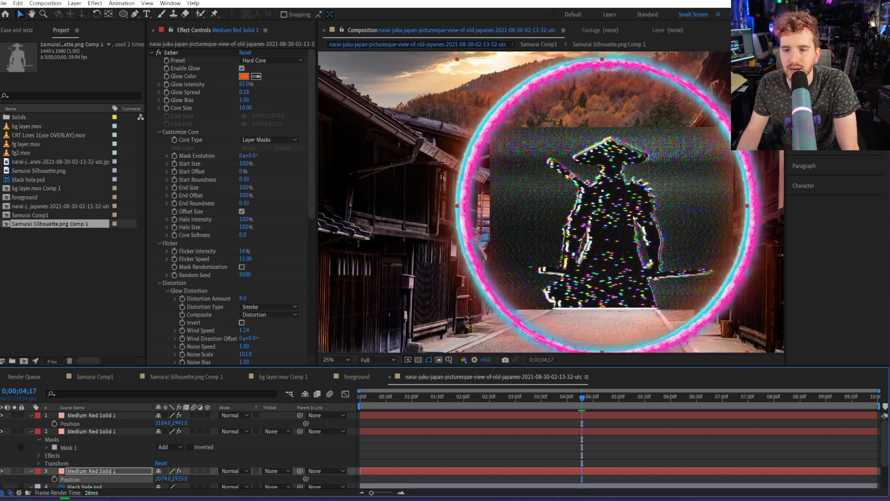
key("comma")
key("period")
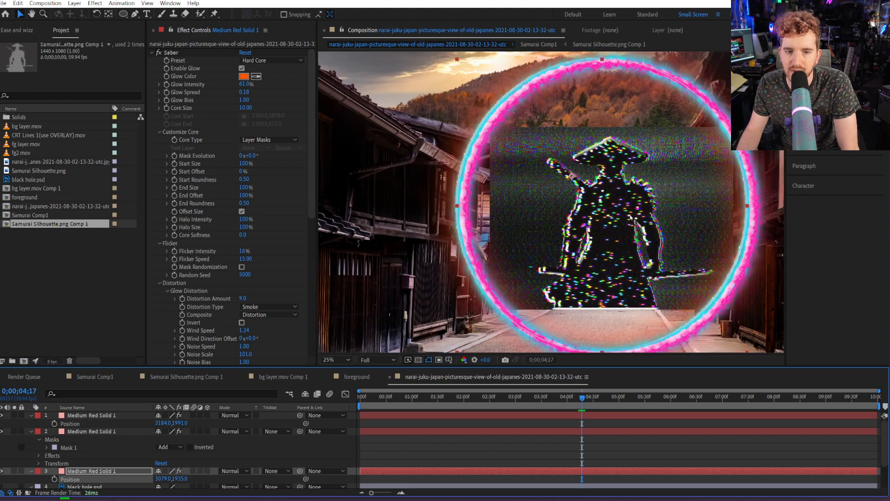
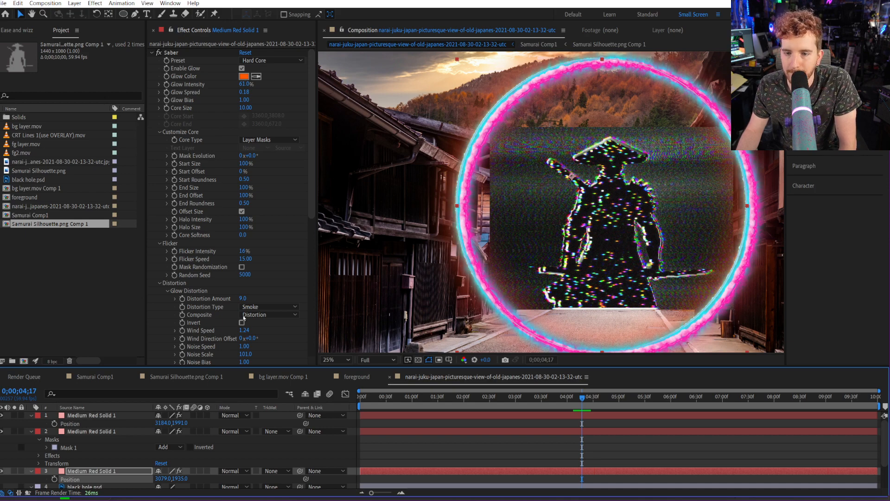
Change the Hard Core ring's Glow Color to green, 56FF00, and check the layered rings in the full composition.
left_click(243, 76)
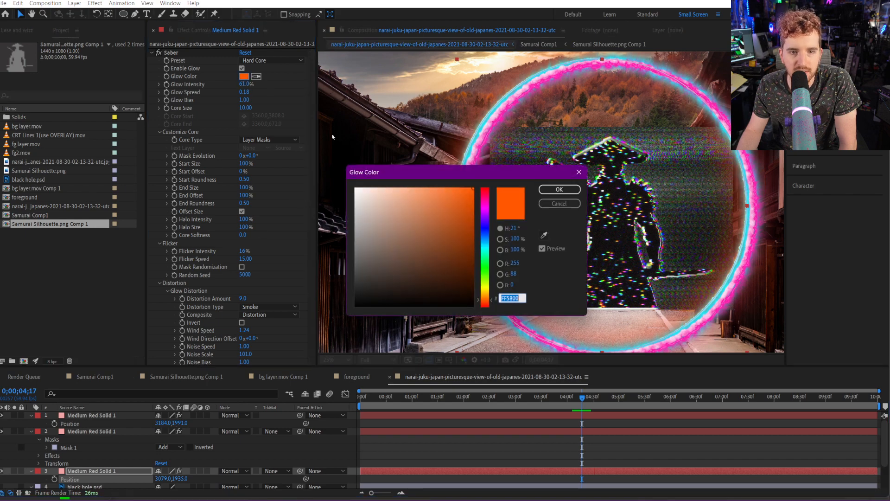
type("56FF00")
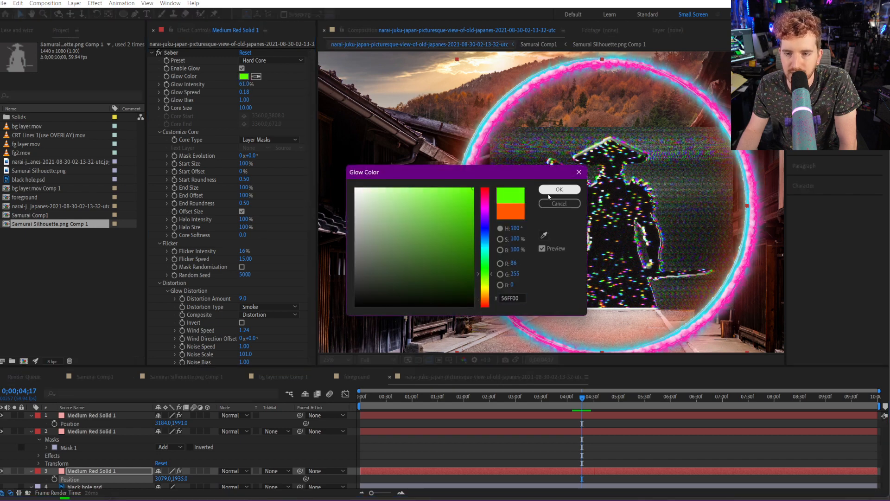
left_click(559, 189)
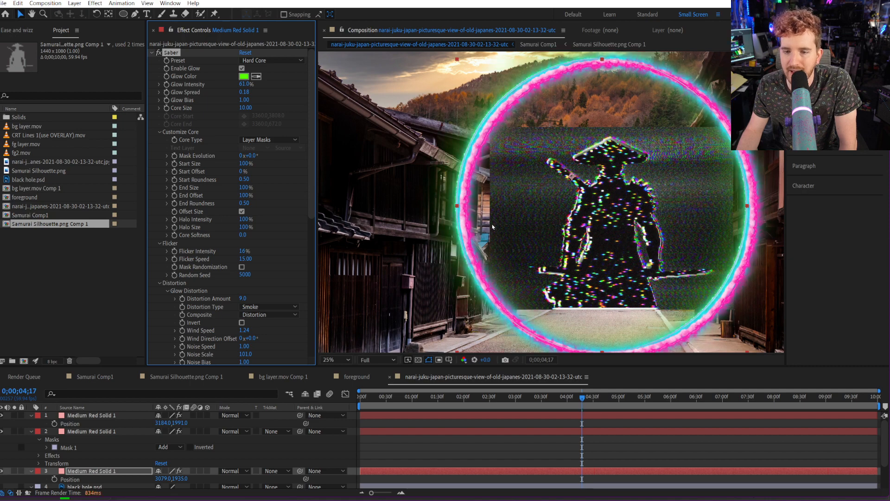
scroll(493, 228, "down", 1)
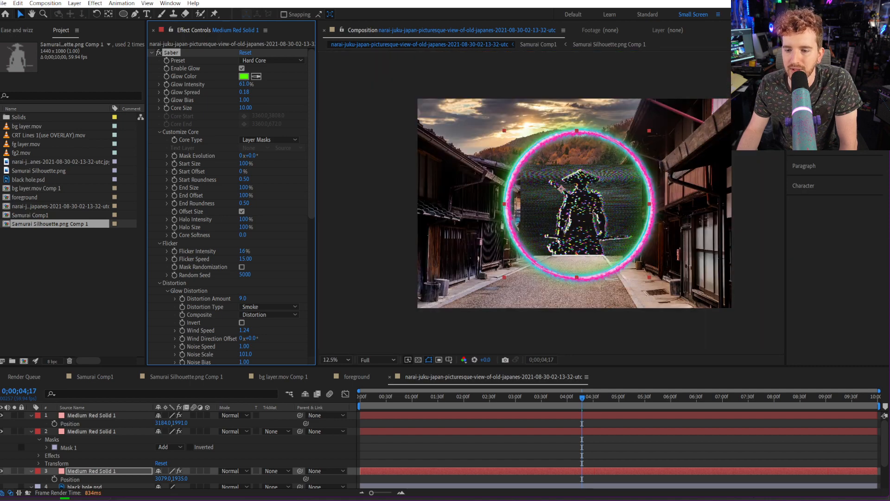
scroll(562, 241, "up", 1)
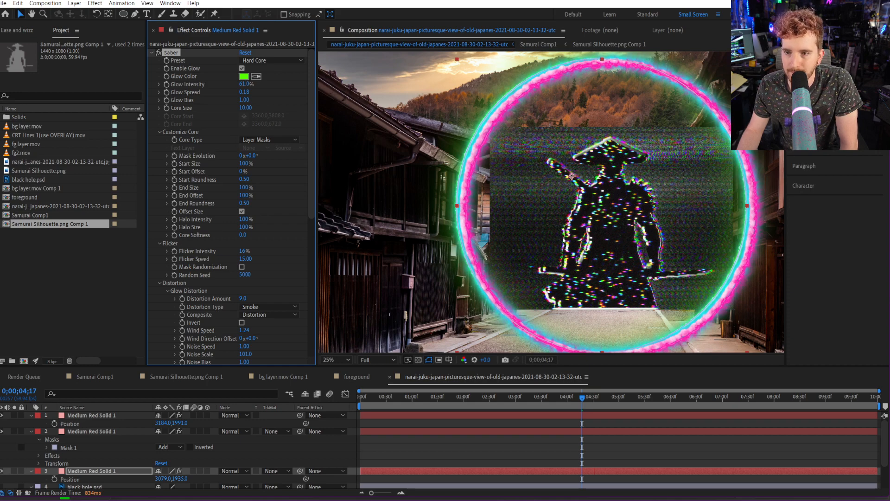
Collapse the cyan ring layer's properties and scale up Samurai Comp1 until the samurai fills the rings.
left_click(31, 431)
left_click(104, 471)
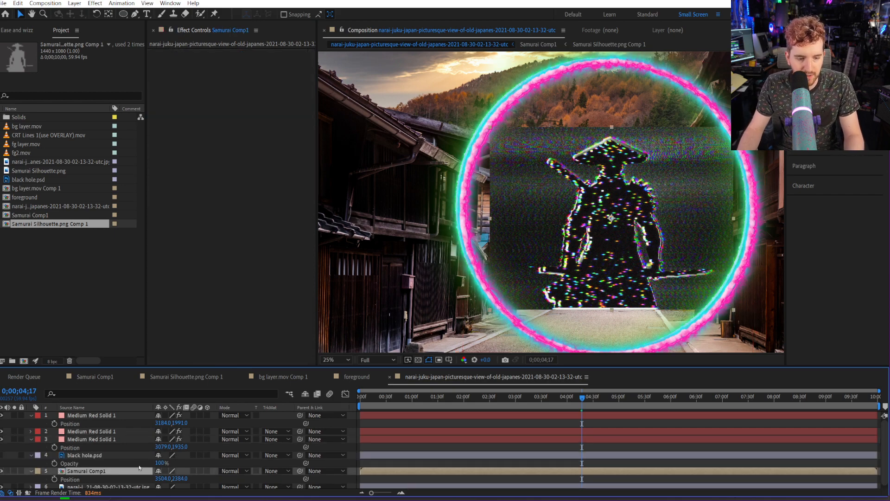
key("s")
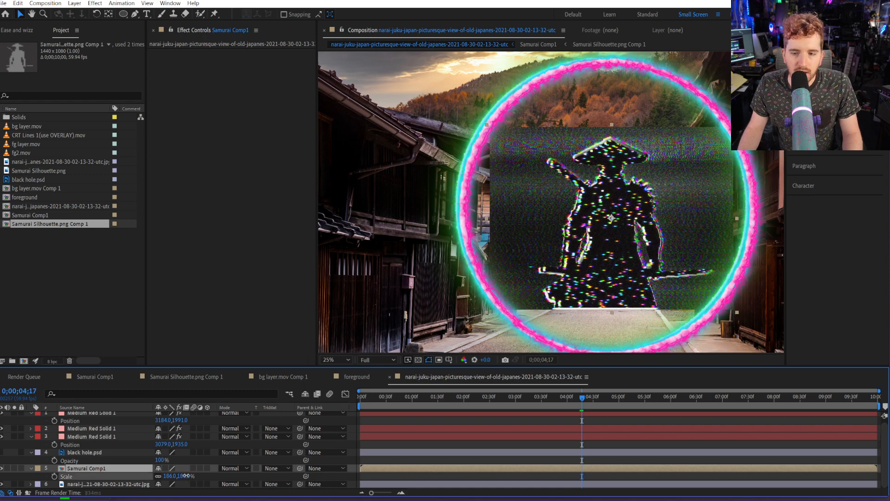
left_click_drag(187, 476, 134, 470)
Raise Samurai Comp1 to Position 3504, 2272 and stretch it slightly in height to fit the rings.
key("p")
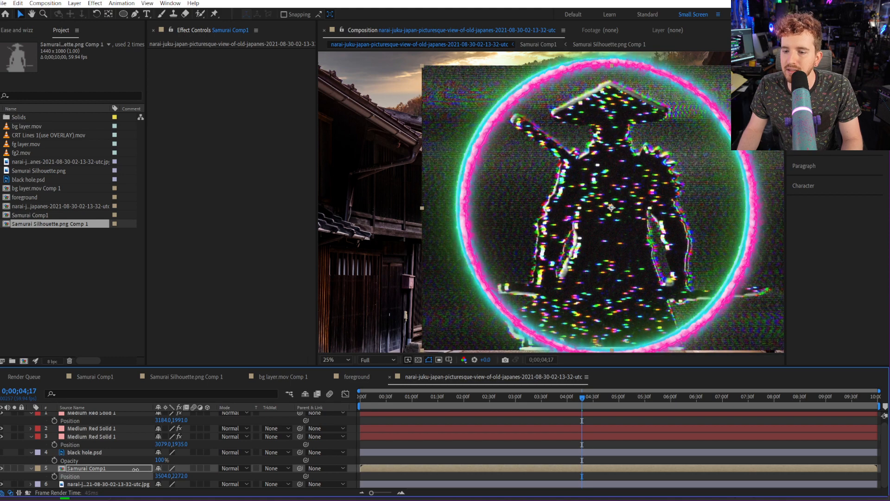
left_click_drag(669, 208, 612, 208)
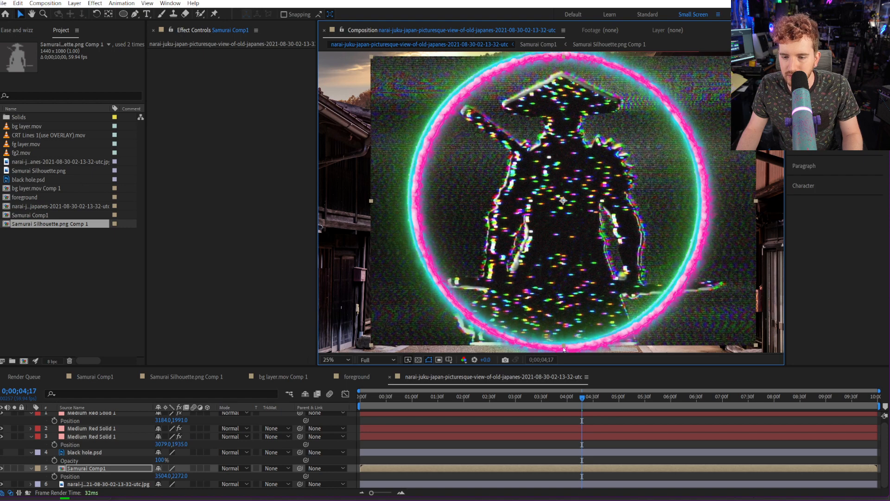
left_click_drag(564, 347, 564, 351)
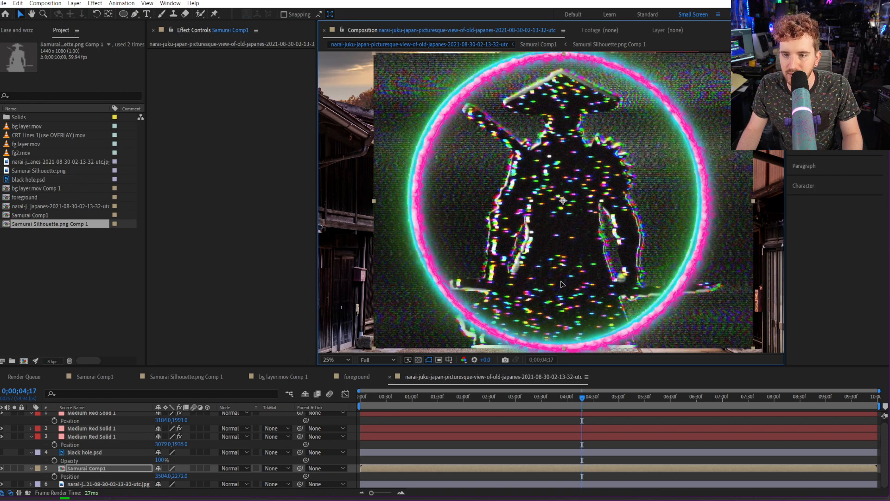
Nudge Samurai Comp1 to Position 3552, 2244 so the samurai sits centered inside the rings.
left_click_drag(562, 283, 567, 282)
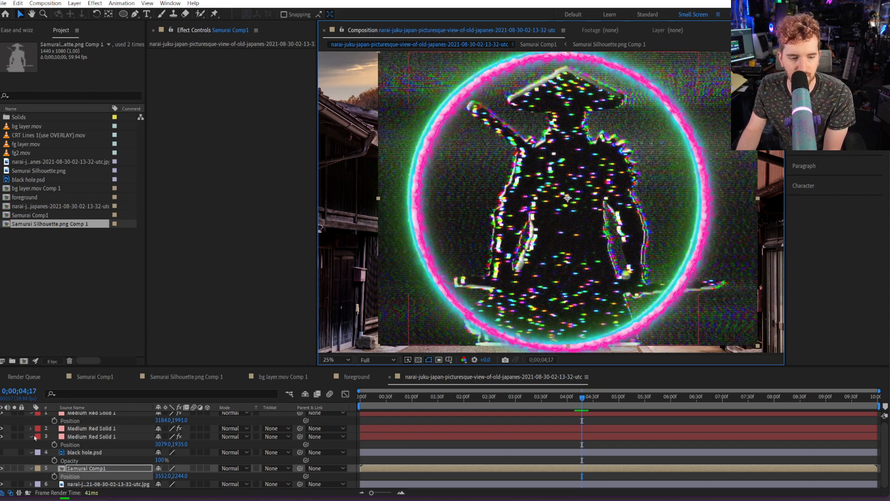
Try to copy Mask 1 from the second Medium Red Solid ring layer onto Samurai Comp1.
left_click(31, 428)
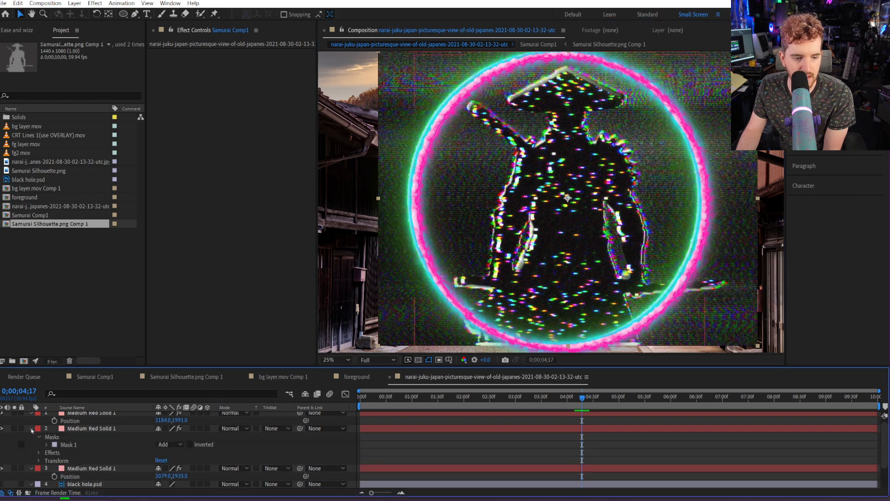
left_click(59, 445)
left_click(31, 428)
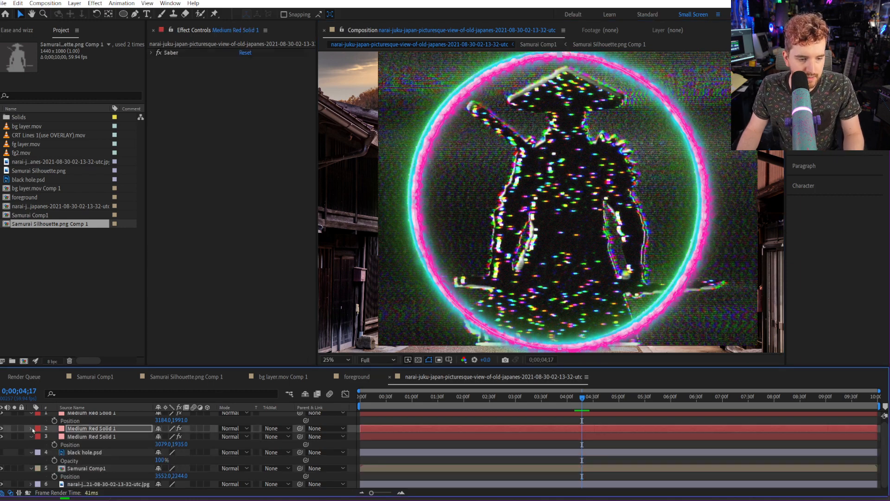
left_click(88, 467)
key("shift+m")
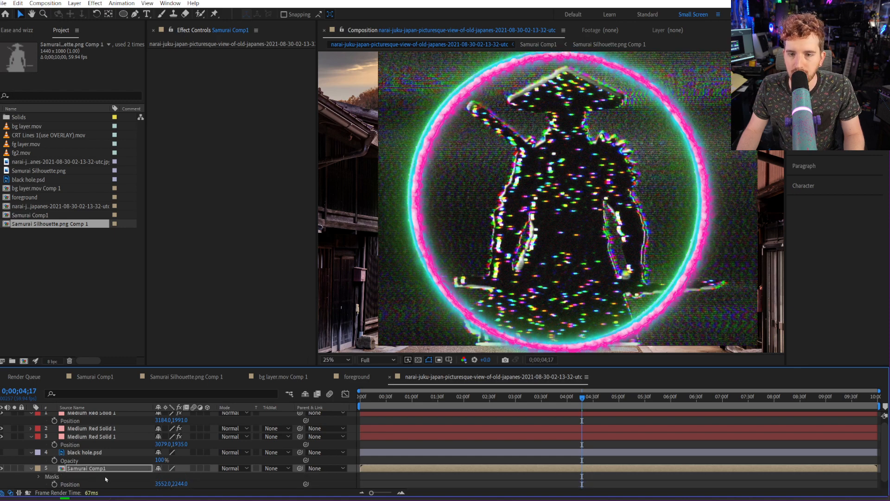
Try Subtract mode and then the Inverted option on Samurai Comp1's Mask 1, restoring the original mask settings.
left_click(39, 476)
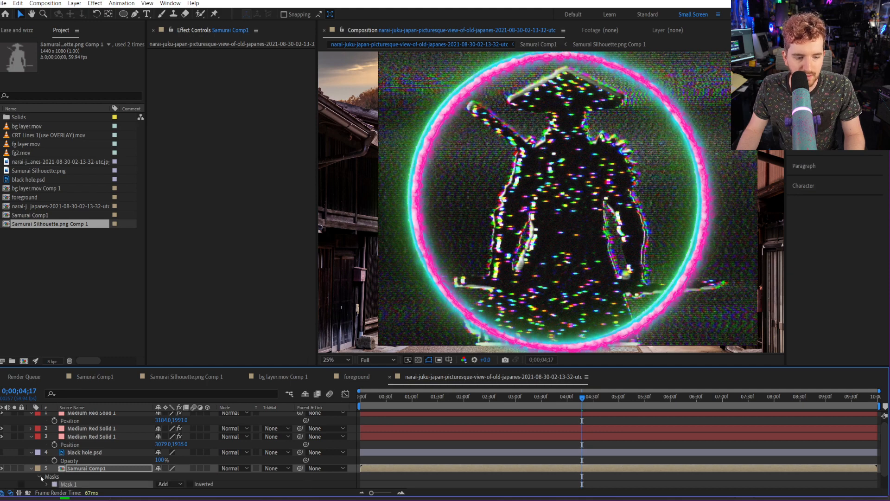
scroll(51, 478, "down", 1)
left_click(45, 469)
scroll(49, 473, "down", 1)
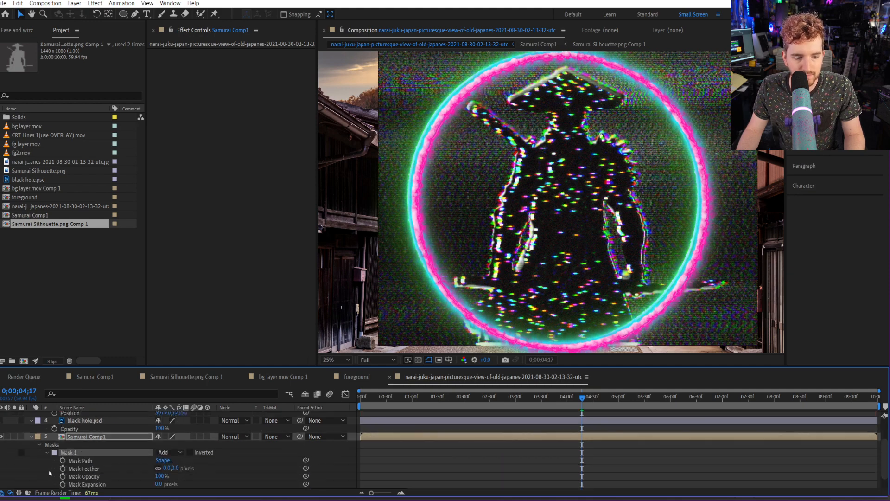
left_click(172, 452)
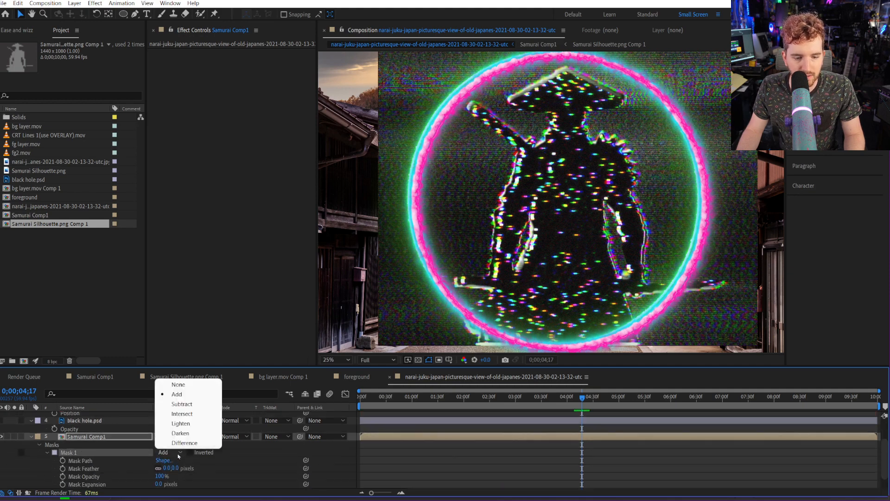
left_click(186, 410)
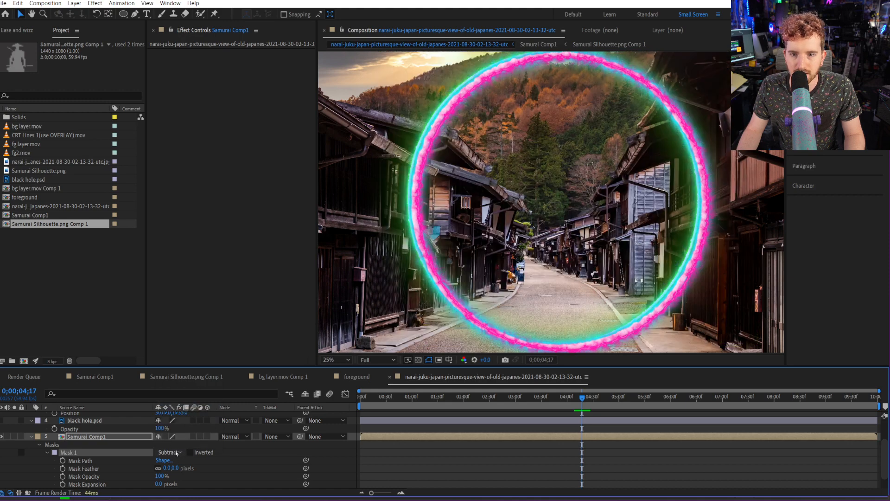
left_click(177, 453)
left_click(177, 395)
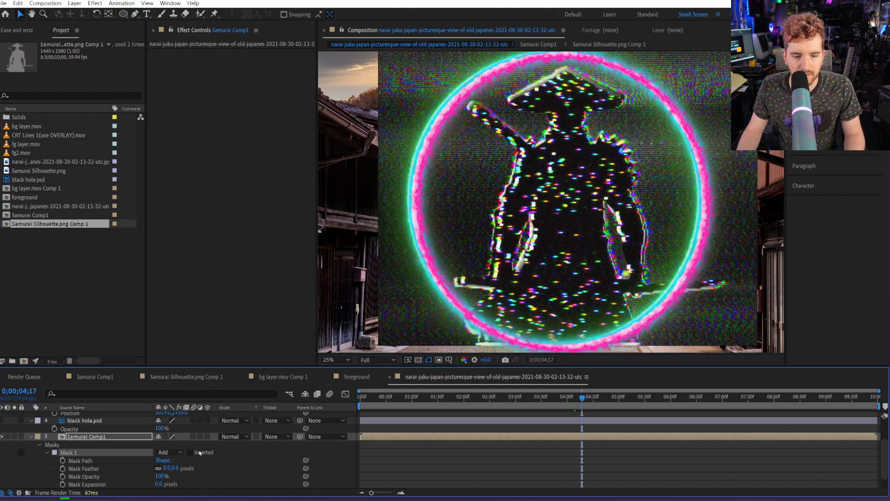
left_click(191, 452)
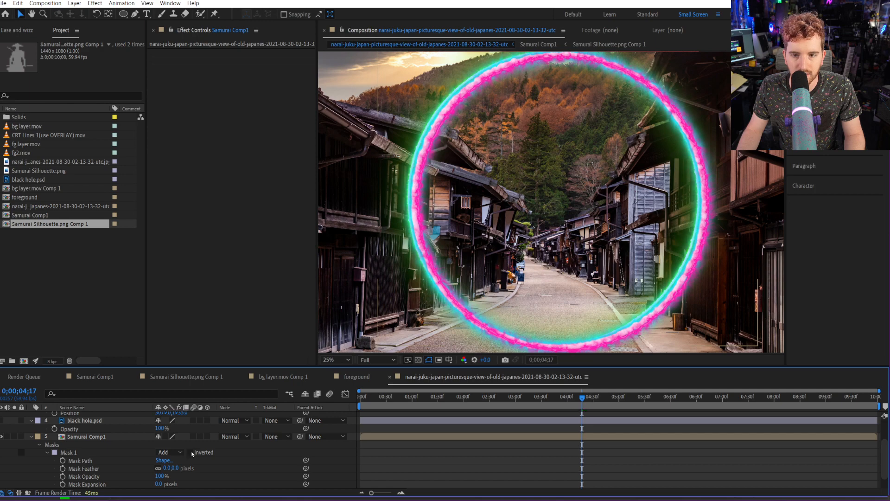
left_click(191, 453)
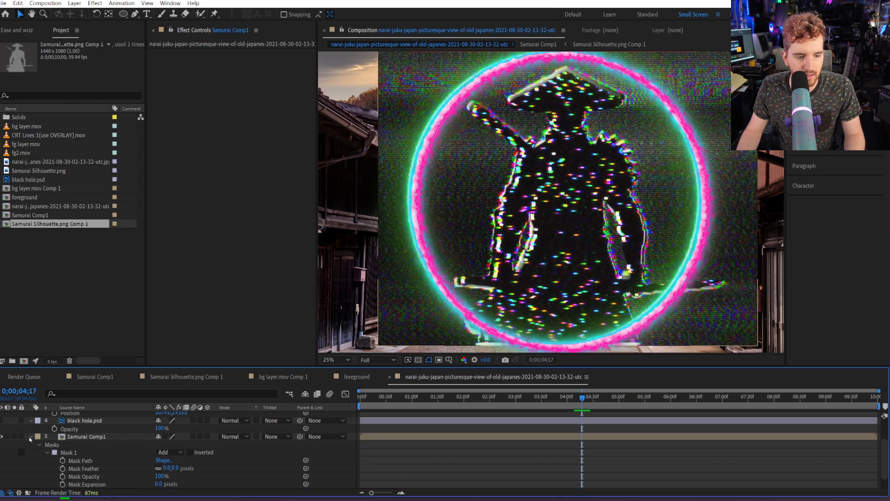
Remove the copied Mask 1 from Samurai Comp1 and show only the layer's Position.
left_click(2, 436)
left_click(2, 437)
left_click(84, 436)
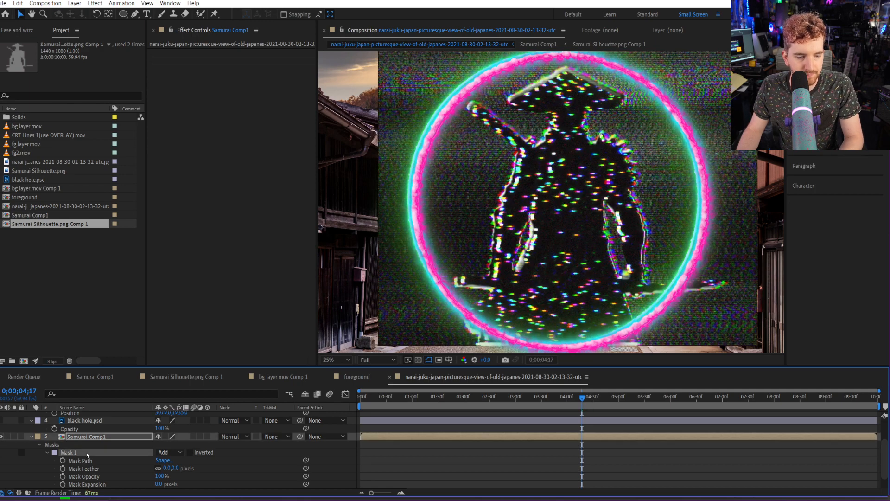
key("p")
Draw an elliptical mask around the samurai on Samurai Comp1 and center it inside the glowing rings.
left_click(123, 14)
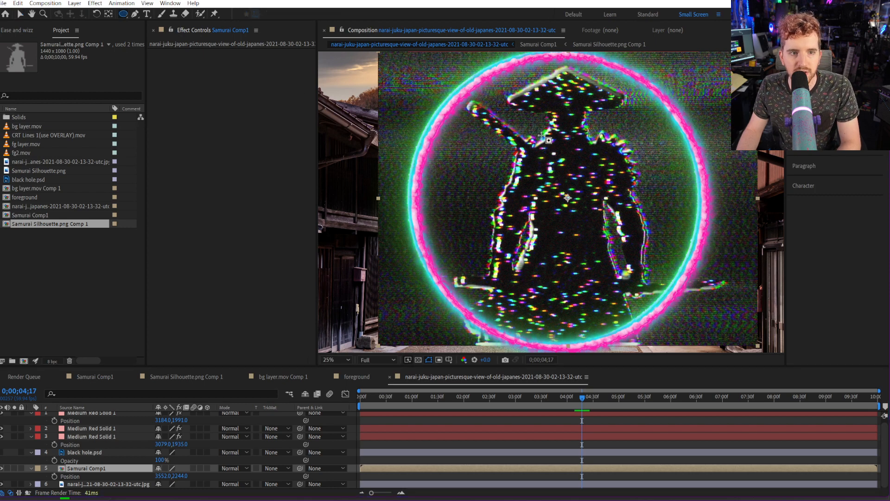
left_click_drag(472, 91, 705, 332)
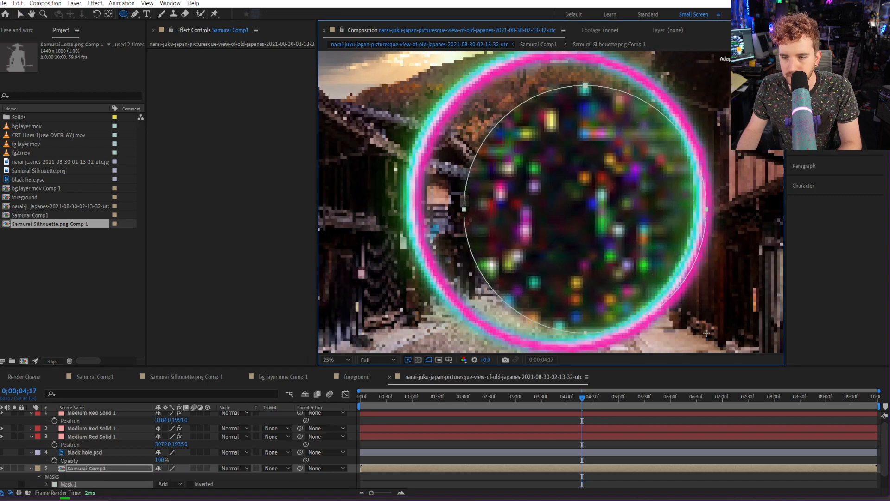
left_click(20, 14)
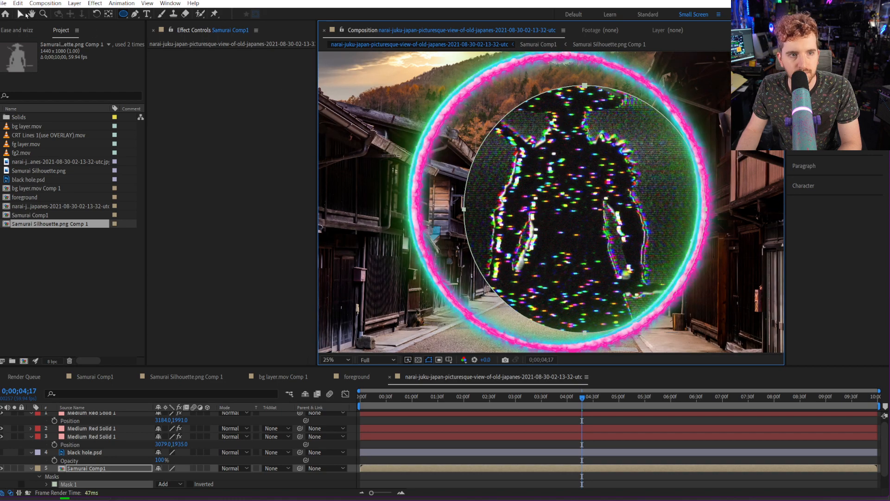
left_click_drag(586, 333, 561, 325)
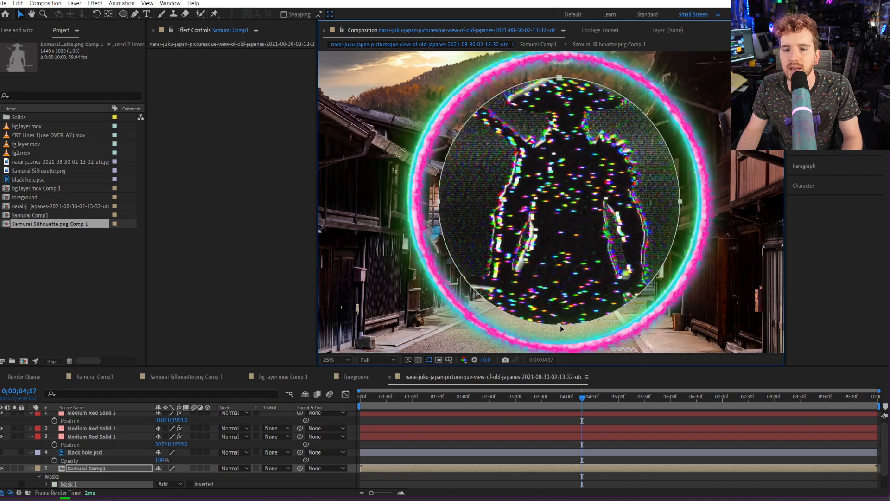
Widen the samurai's mask by moving its right, left and upper points outward to the rings.
left_click(680, 201)
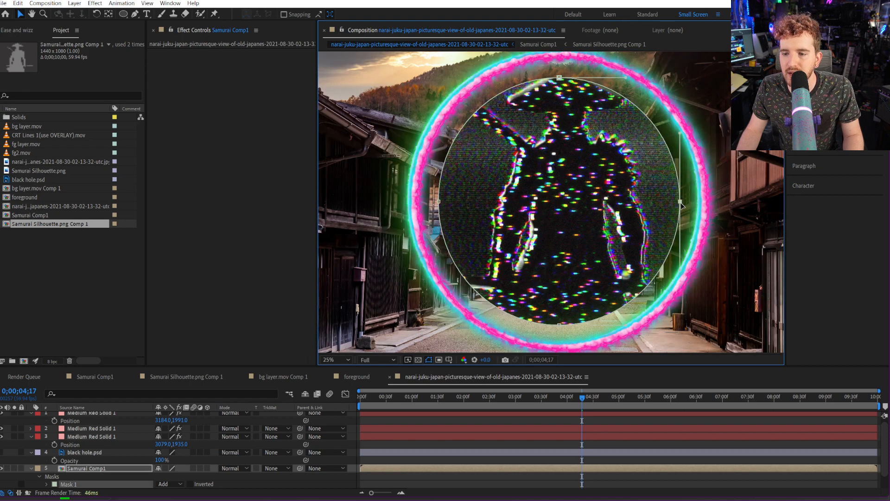
left_click_drag(681, 202, 699, 200)
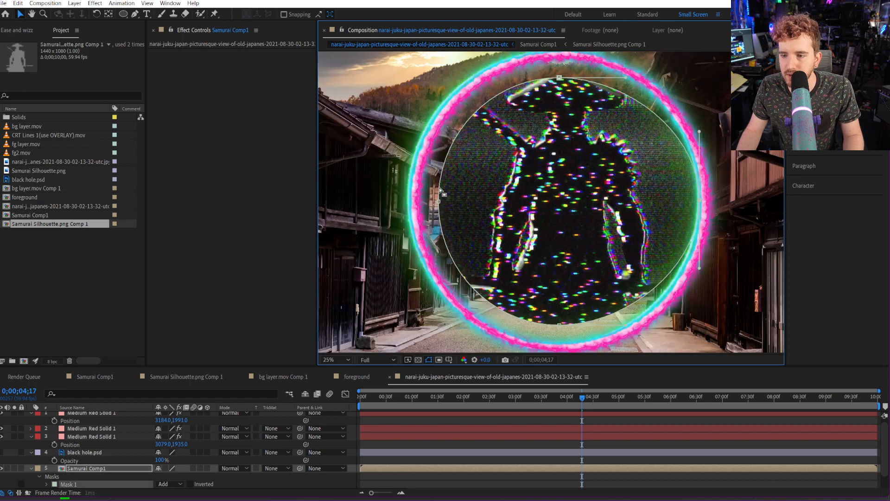
left_click_drag(438, 204, 418, 200)
mouse_move(559, 78)
left_mouse_down()
mouse_move(560, 67)
mouse_move(554, 94)
left_mouse_up()
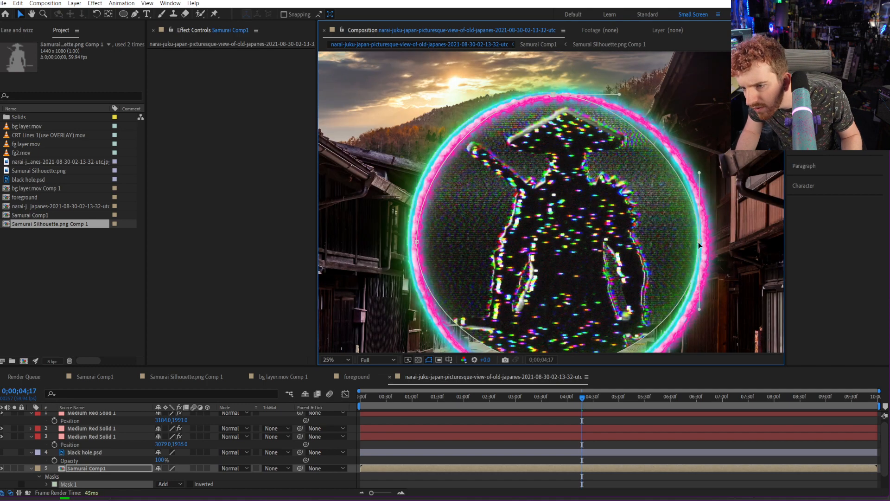
Refine the mask's side points and its upper-right curve so its edge lies beneath the ring glow.
left_click_drag(699, 241, 707, 235)
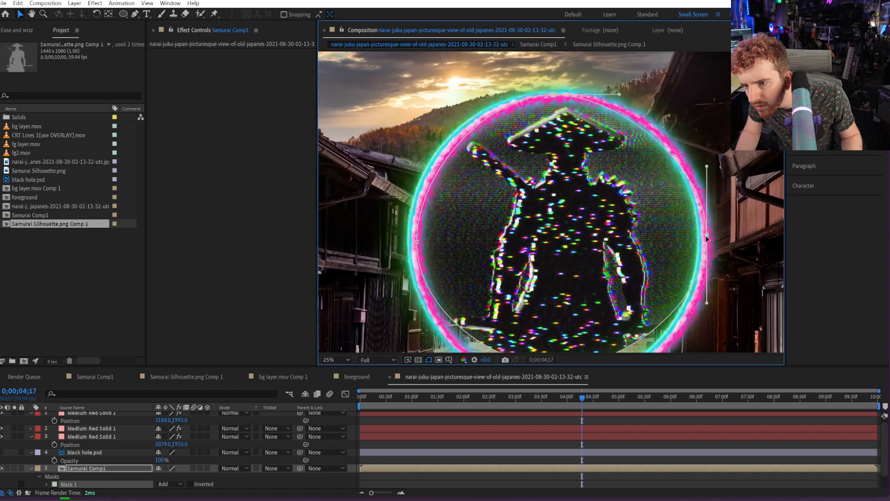
mouse_move(707, 166)
left_mouse_down()
mouse_move(724, 174)
mouse_move(714, 170)
left_mouse_up()
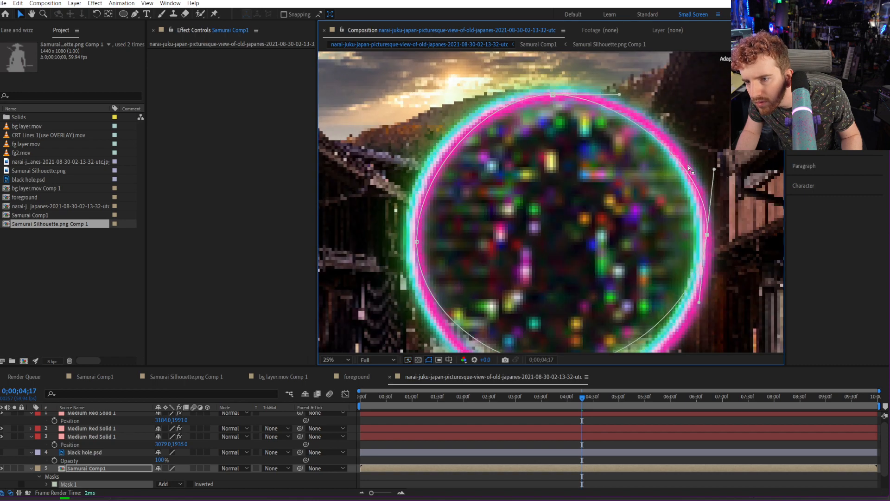
left_click_drag(620, 96, 622, 88)
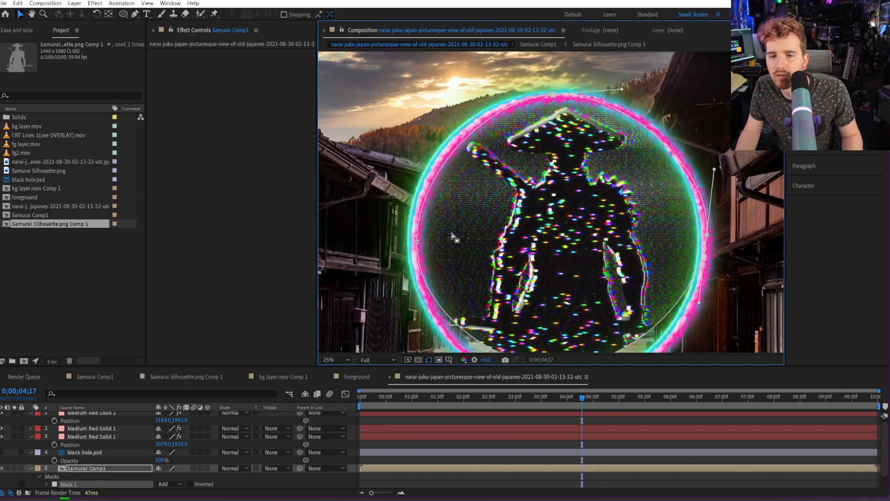
left_click_drag(417, 242, 410, 241)
Extend the mask's lowest point down to the ring and adjust its curve to follow the ring's lower edge.
left_click_drag(560, 265, 530, 163)
left_click_drag(530, 264, 533, 288)
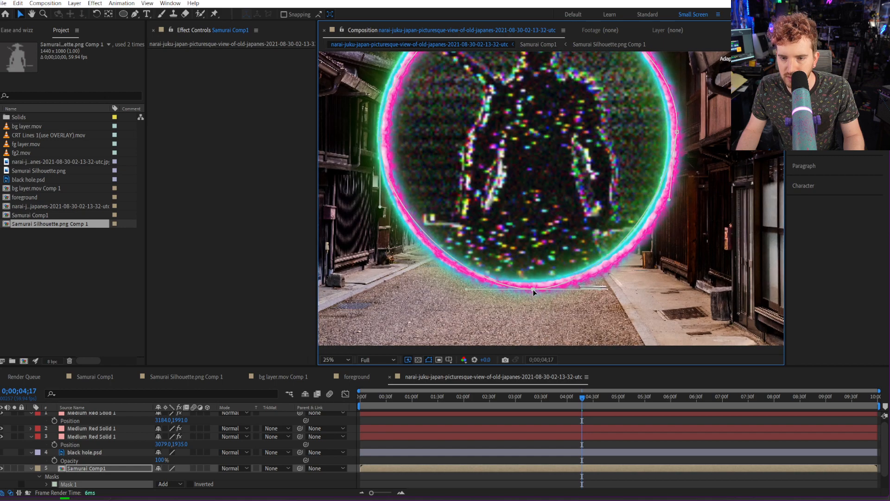
left_click_drag(467, 289, 467, 292)
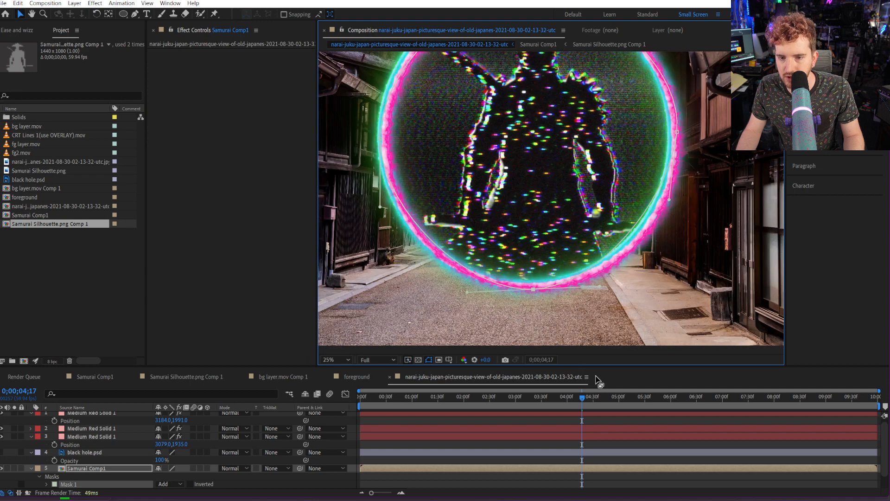
left_click(619, 470)
Examine the masked samurai inside the rings up close and in the full composition.
scroll(603, 274, "down", 1)
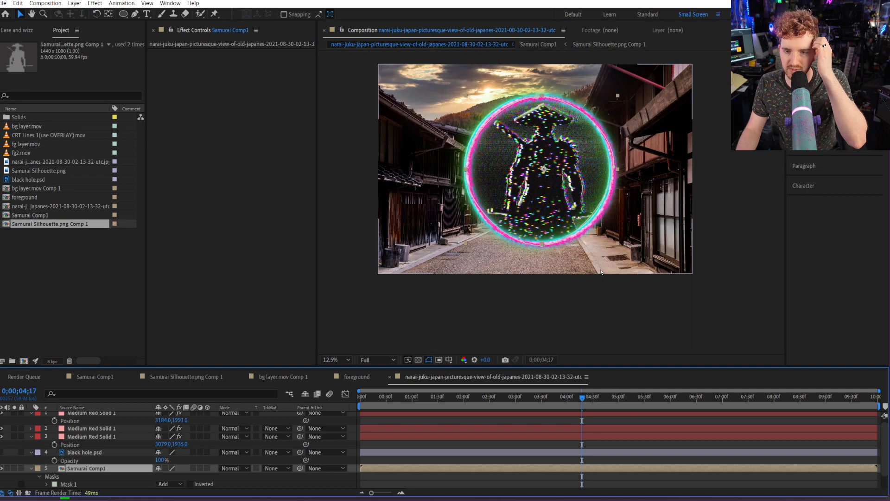
scroll(603, 276, "up", 1)
scroll(603, 276, "down", 1)
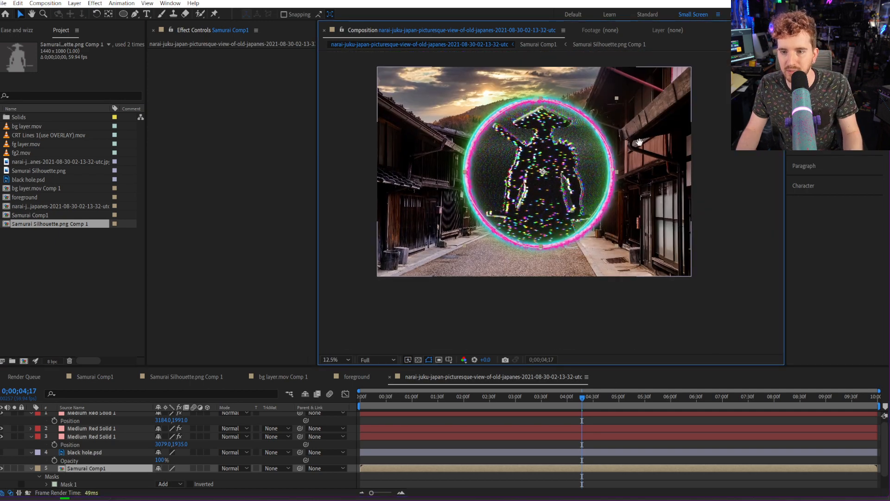
scroll(622, 168, "up", 1)
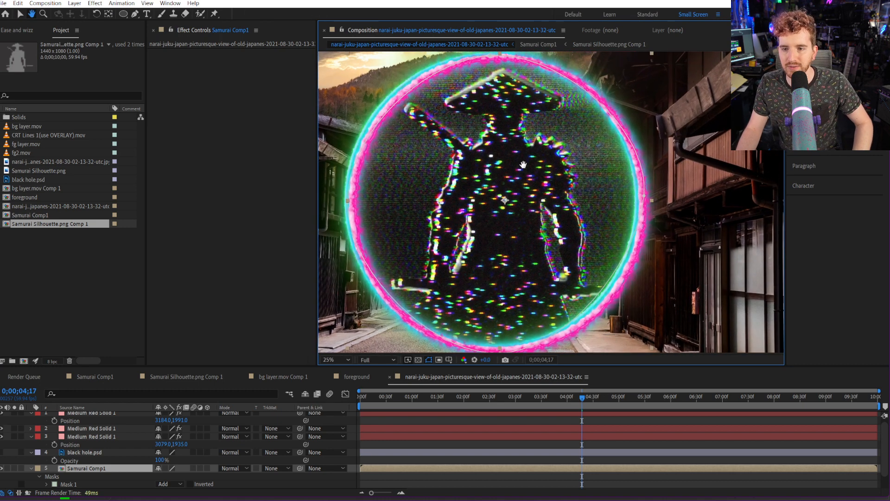
scroll(530, 182, "down", 1)
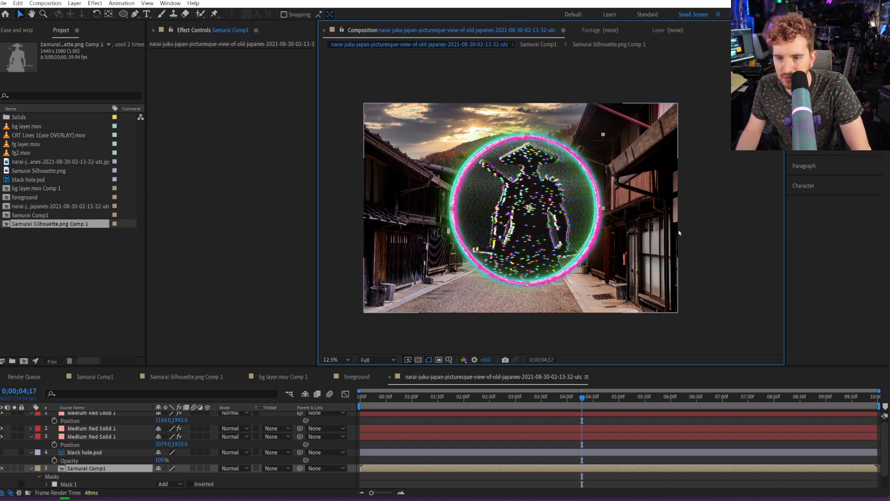
left_click(750, 226)
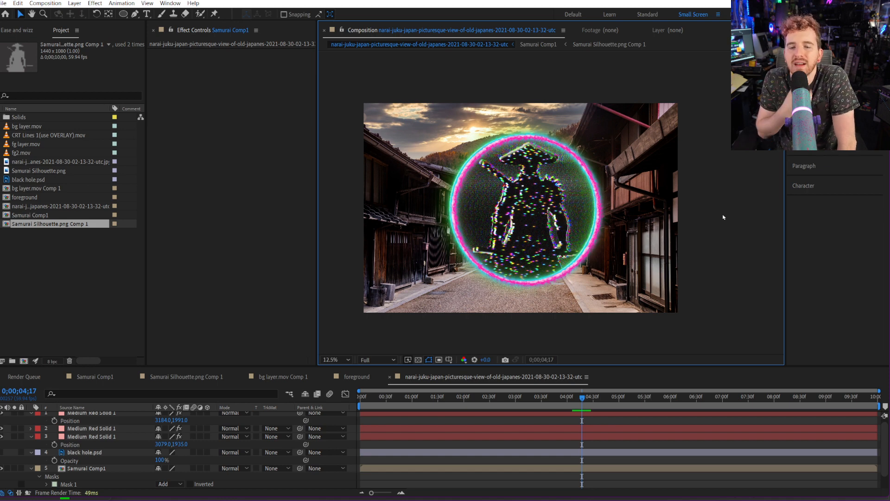
Select the green Hard Core ring's layer and collapse its properties.
left_click(35, 439)
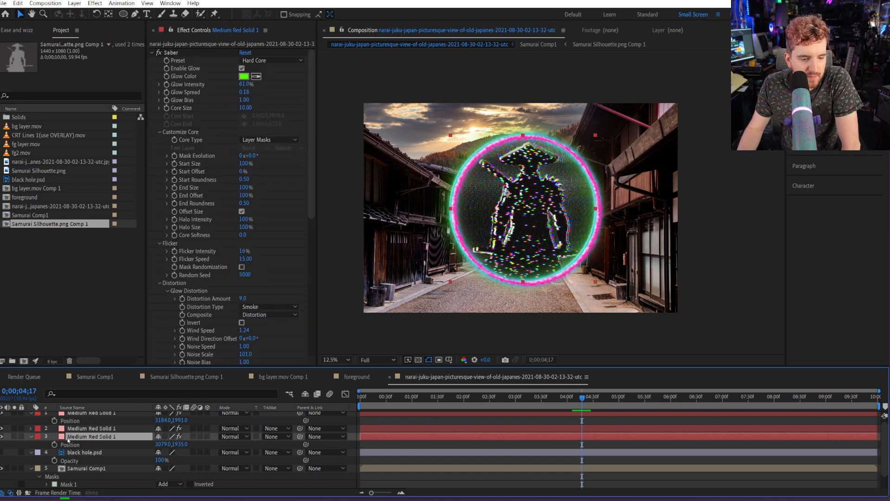
left_click(31, 439)
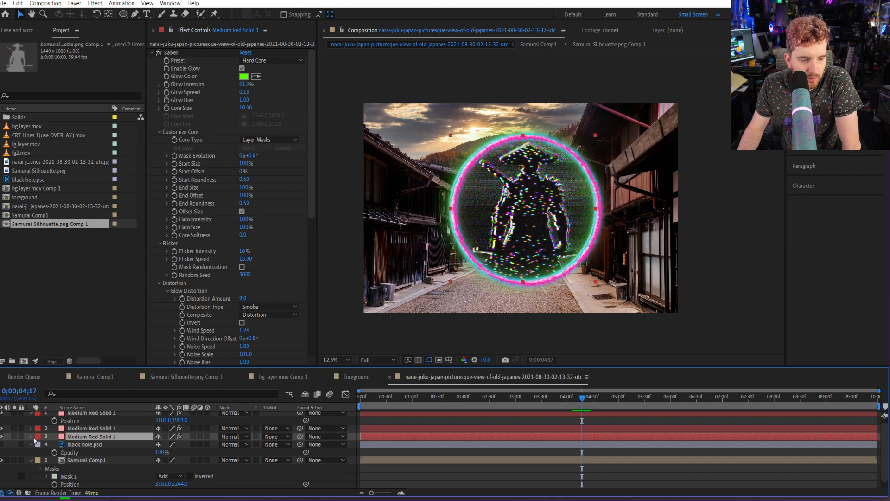
Expand the green ring layer's masks (third Medium Red Solid 1 layer) and select Mask 1 for point editing.
left_click(33, 440)
left_click(31, 439)
left_click(52, 430)
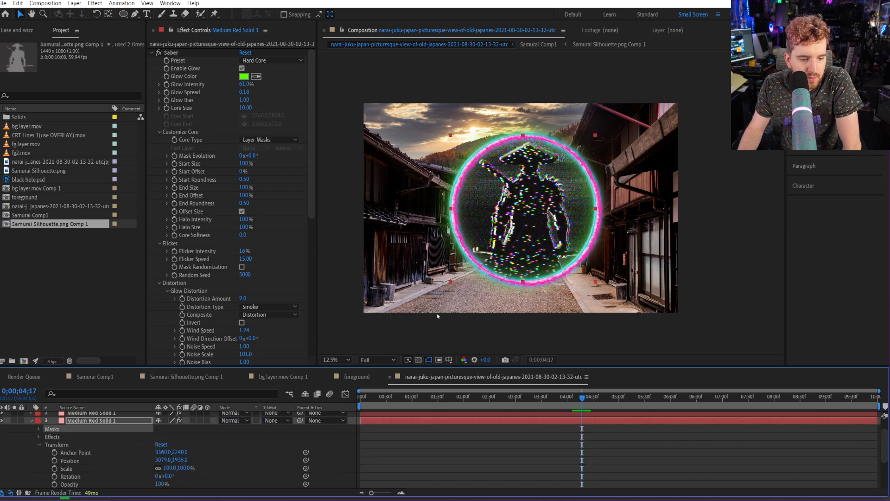
left_click(39, 429)
left_click(72, 438)
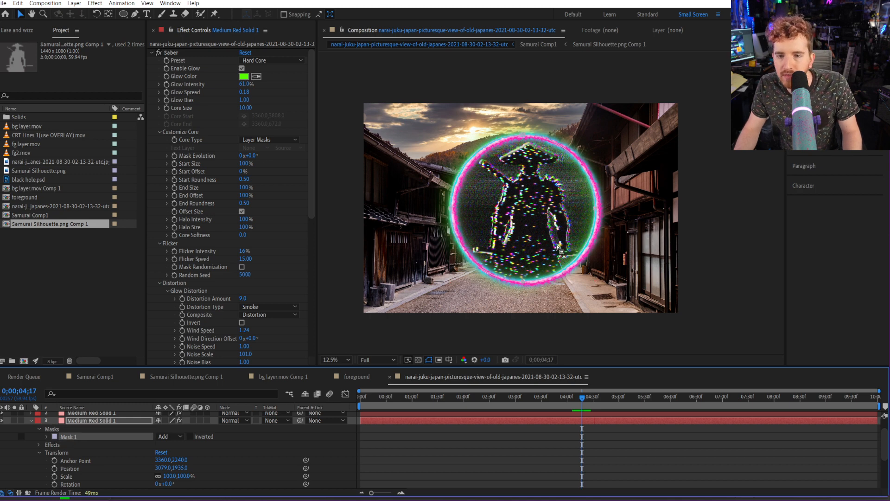
scroll(557, 247, "up", 1)
double_click(641, 215)
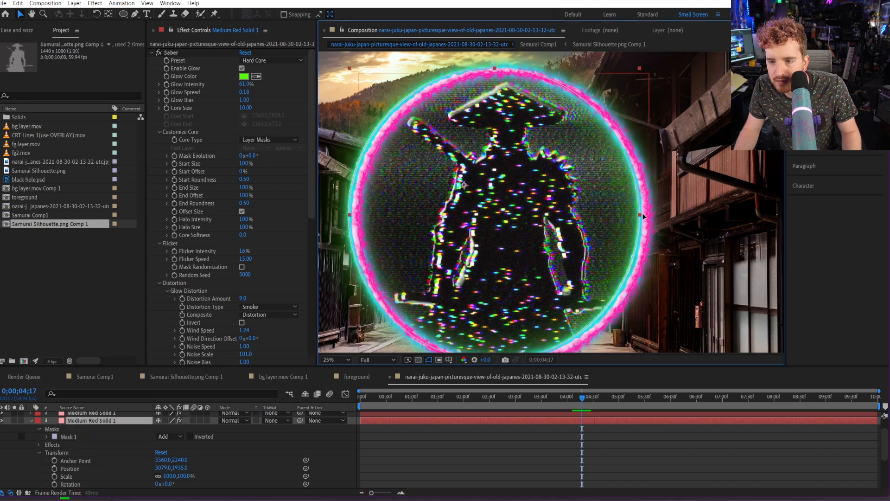
key("Escape")
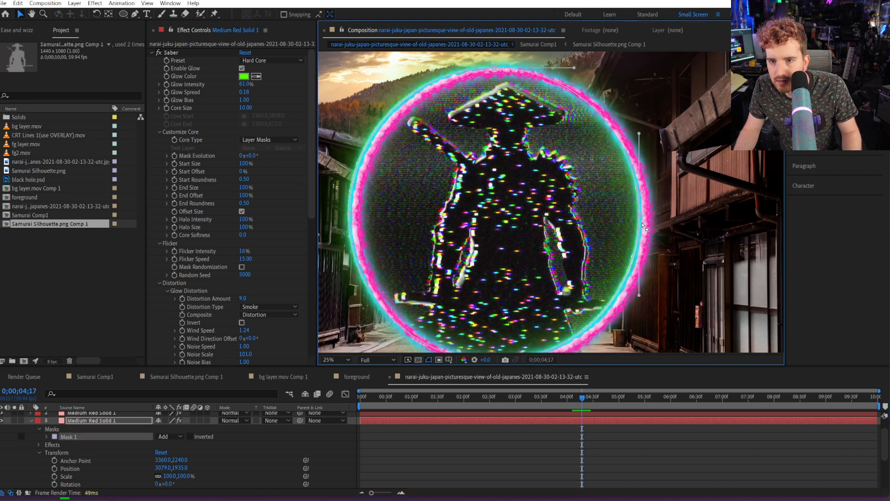
Try narrowing the green ring's Mask 1 by pulling its two side points inward, and undo the edits.
left_click_drag(640, 217, 623, 216)
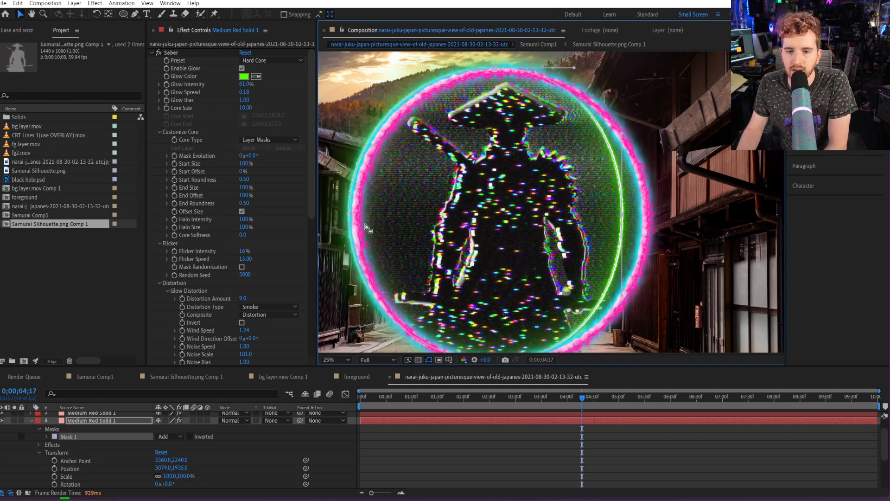
left_click(350, 217)
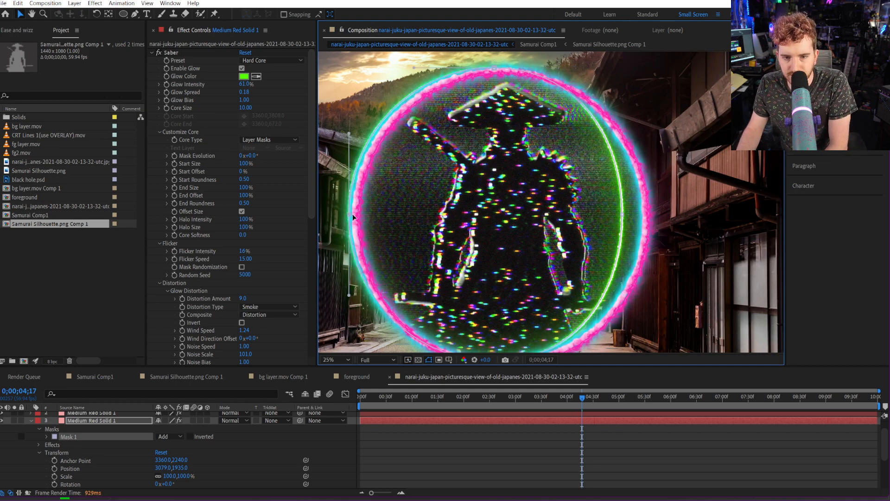
left_click_drag(353, 217, 381, 216)
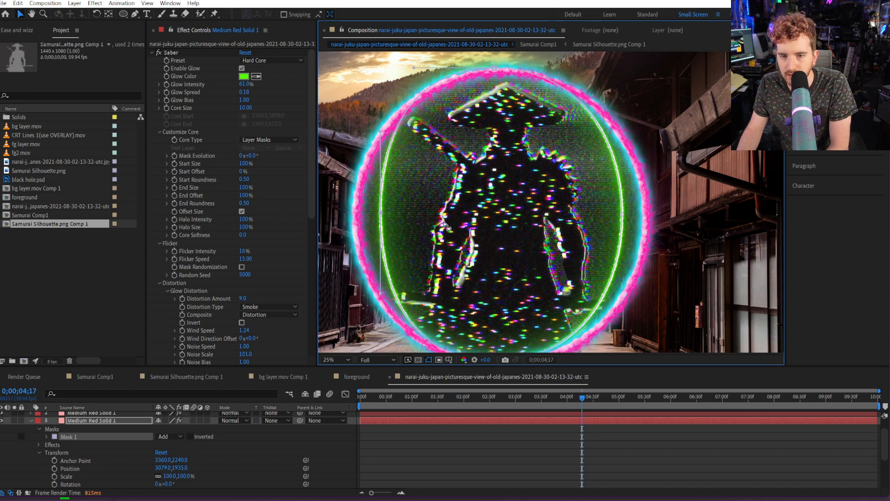
left_click_drag(381, 213, 377, 214)
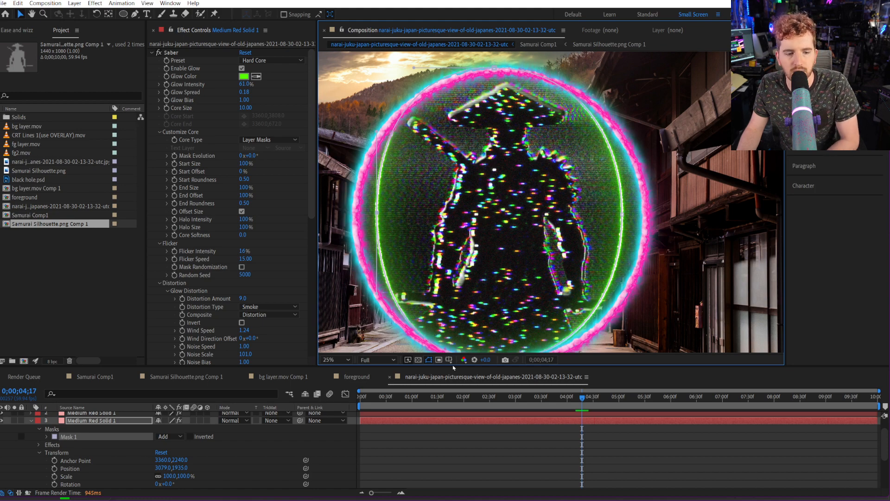
key("ctrl+z")
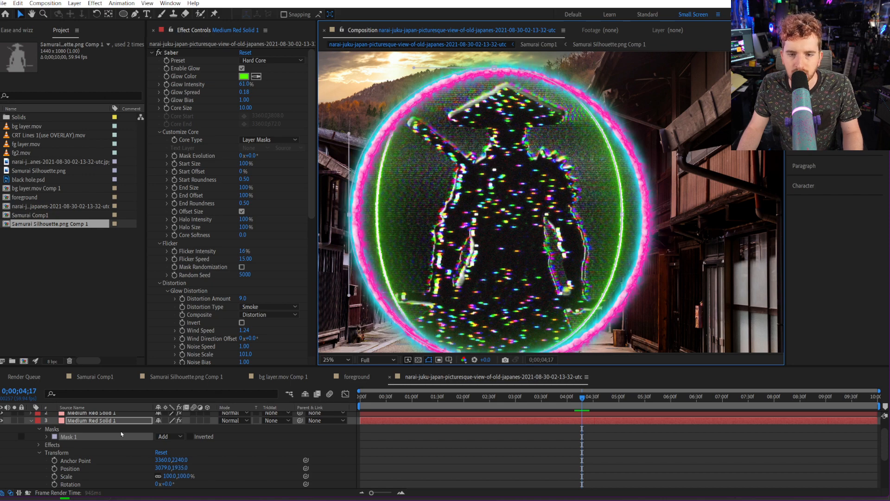
key("ctrl+z")
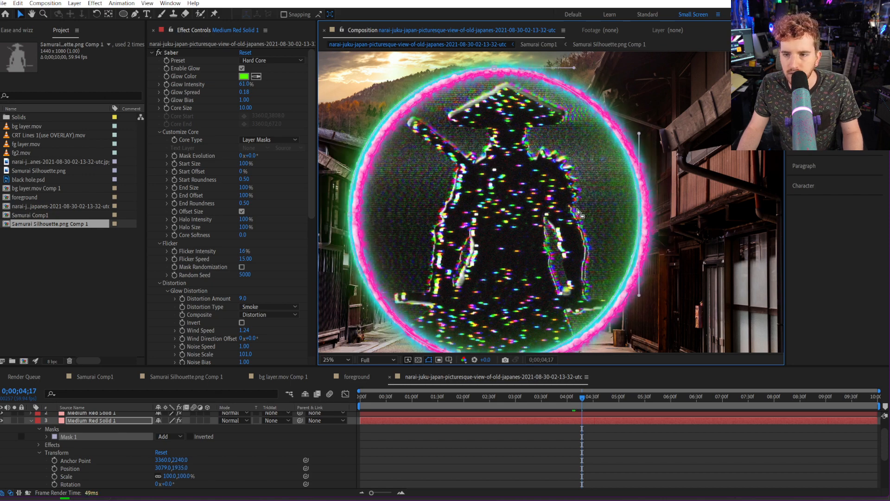
Scale the green ring layer to about 81.2, 99.7% and move it to about 3151, 1963 inside the portal.
left_click(70, 440)
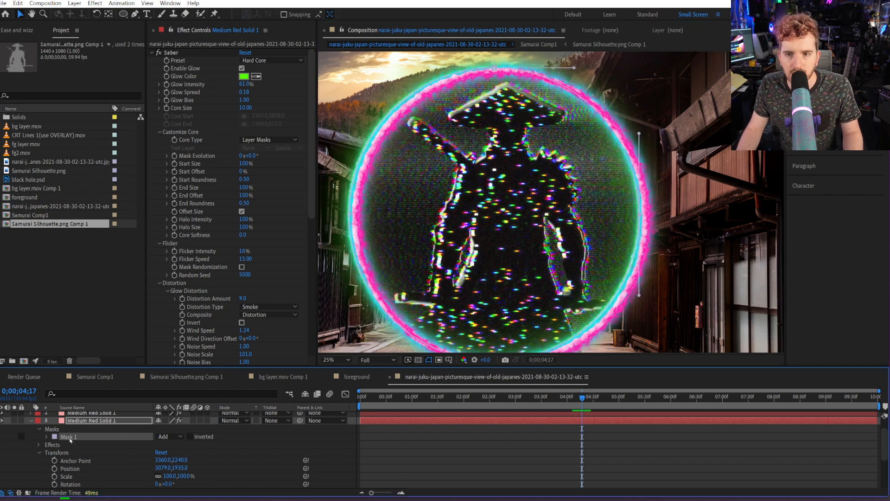
left_click(368, 477)
left_click(81, 436)
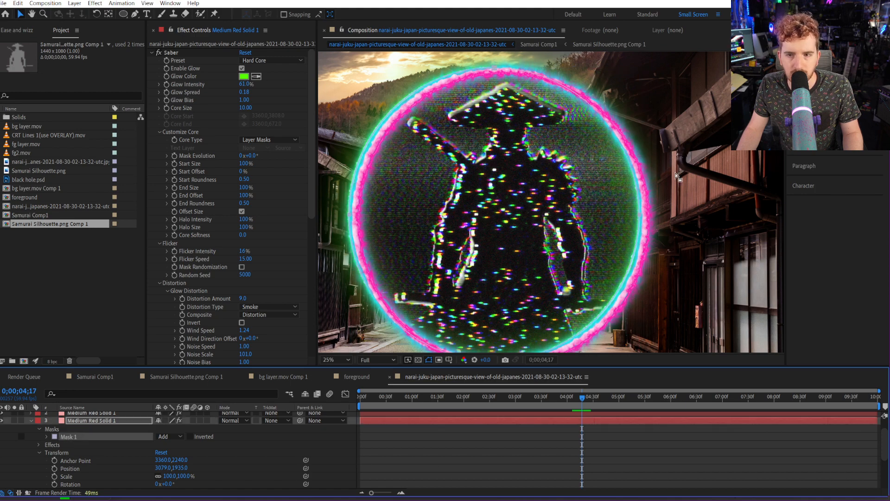
left_click(580, 180)
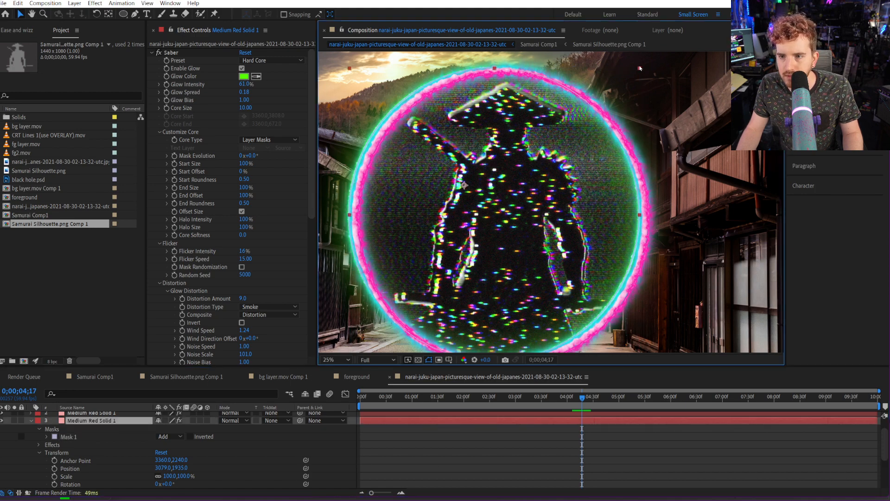
left_click_drag(640, 71, 608, 73)
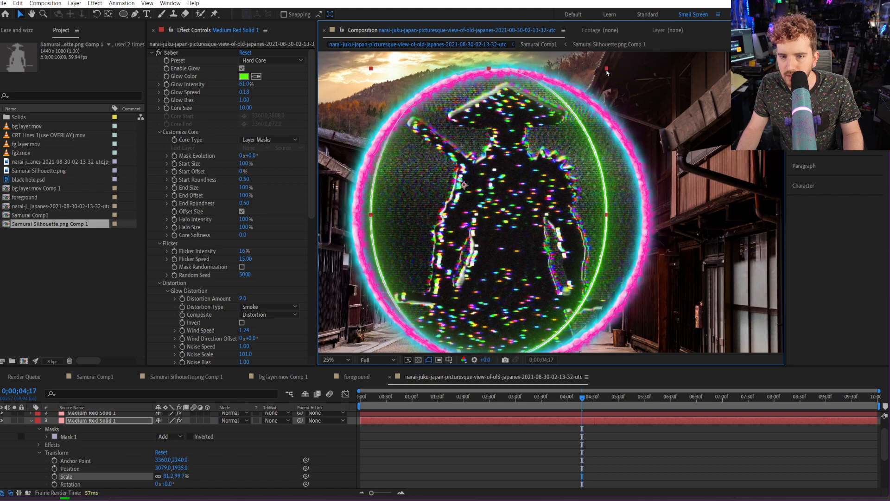
mouse_move(548, 176)
left_mouse_down()
mouse_move(564, 175)
mouse_move(555, 178)
left_mouse_up()
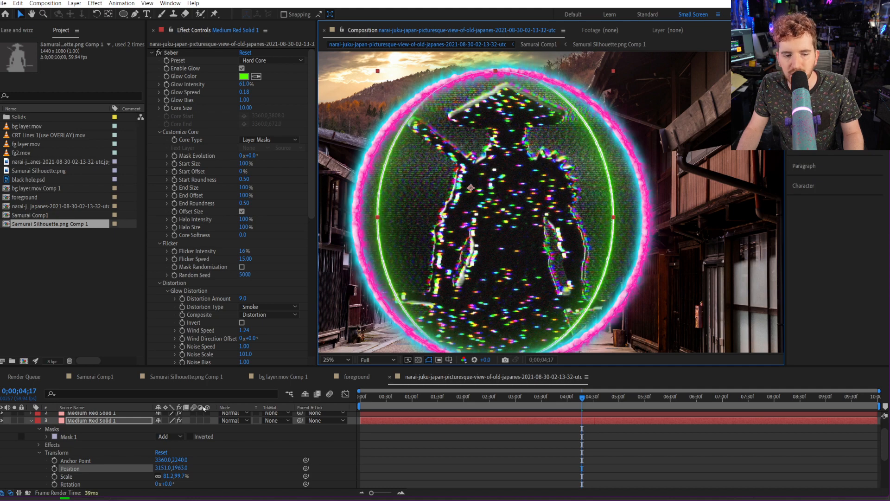
Rotate the green ring layer by 10° and reposition it to about 3255, 1923.
scroll(131, 475, "down", 2)
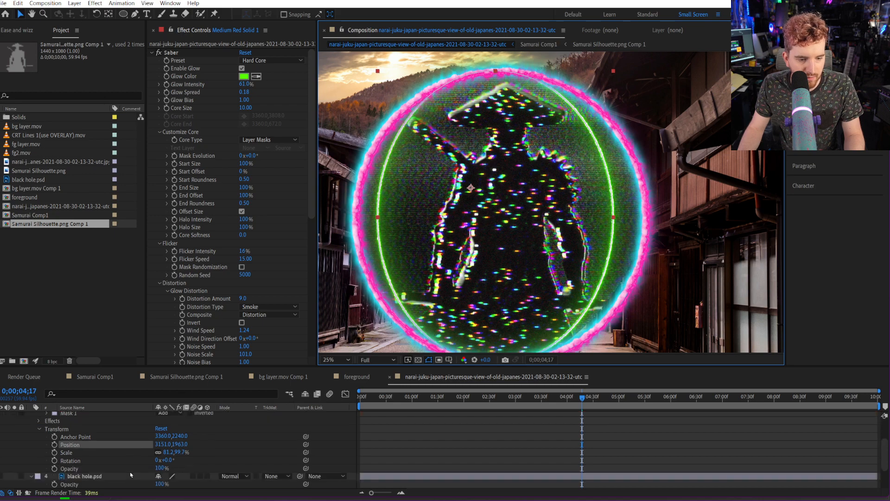
left_click(167, 460)
type("10")
key("Return")
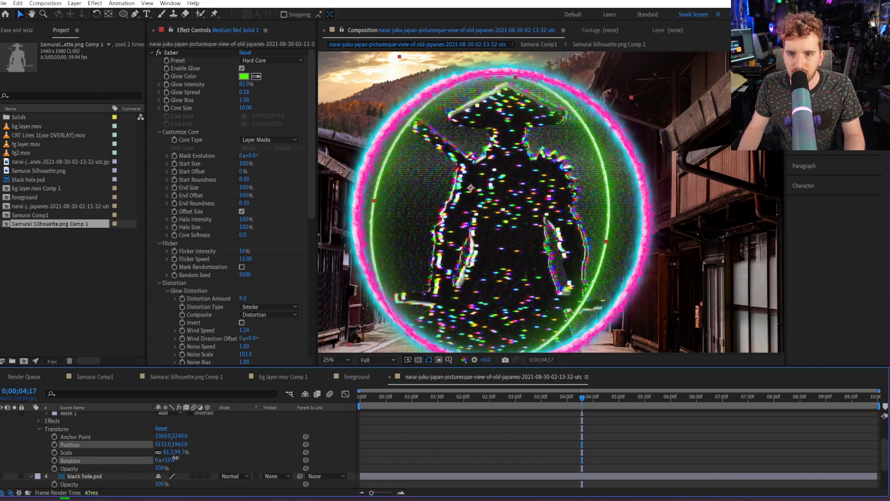
left_click_drag(556, 155, 565, 154)
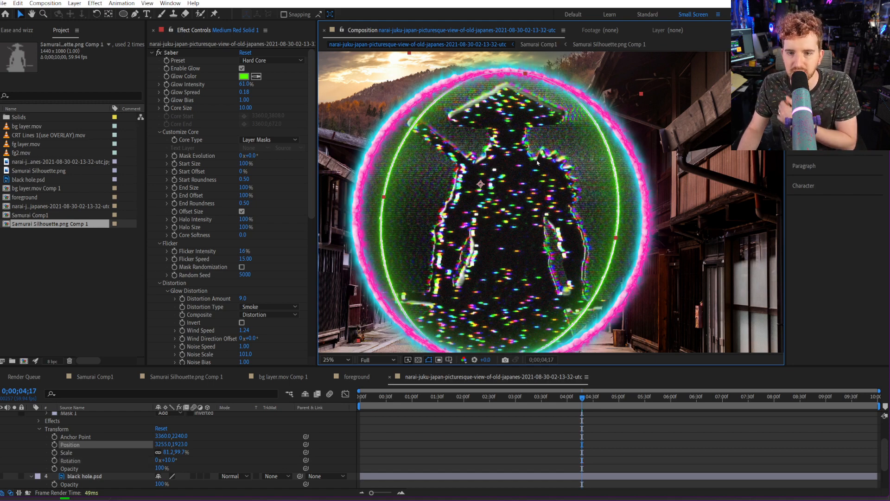
Try replacing the cyan ring layer's Mask 1 with a copy of the green ring's mask.
scroll(63, 443, "up", 1)
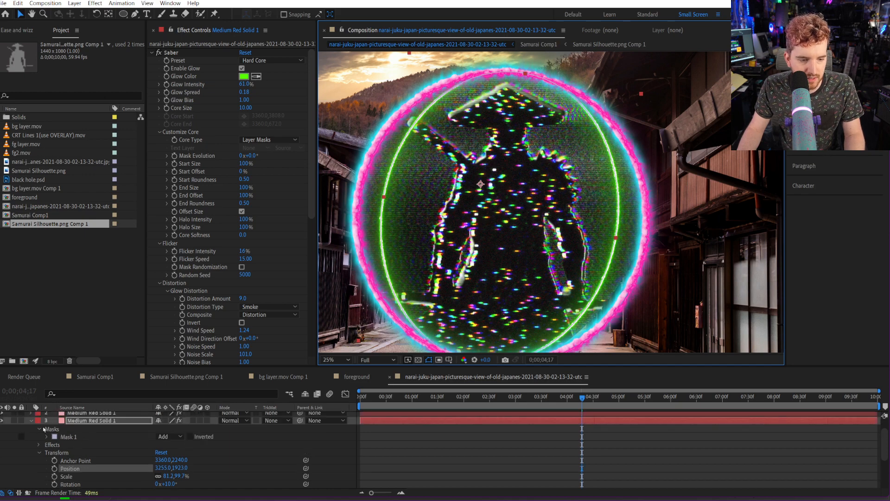
left_click(63, 438)
left_click(30, 422)
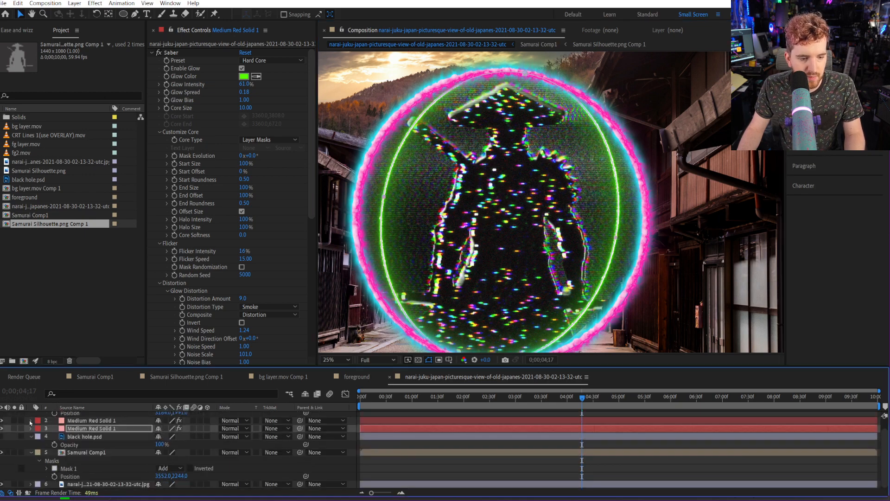
left_click(59, 422)
left_click(30, 421)
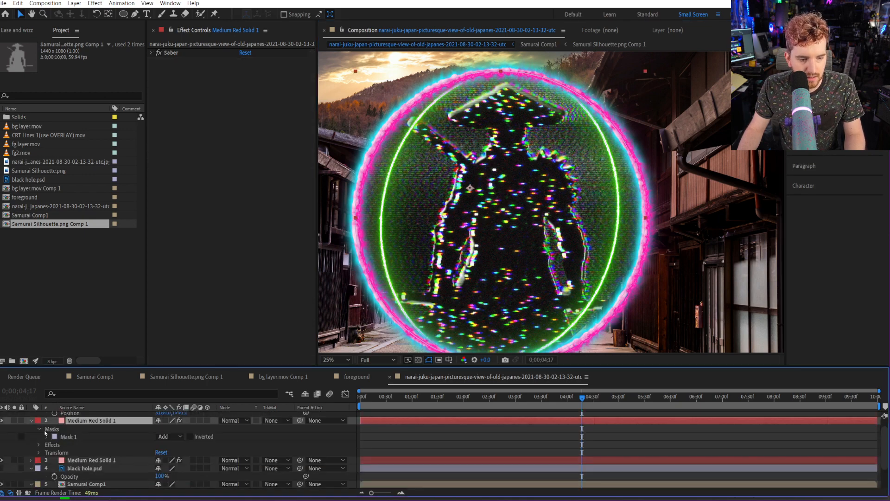
key("ctrl+v")
left_click(83, 437)
key("Delete")
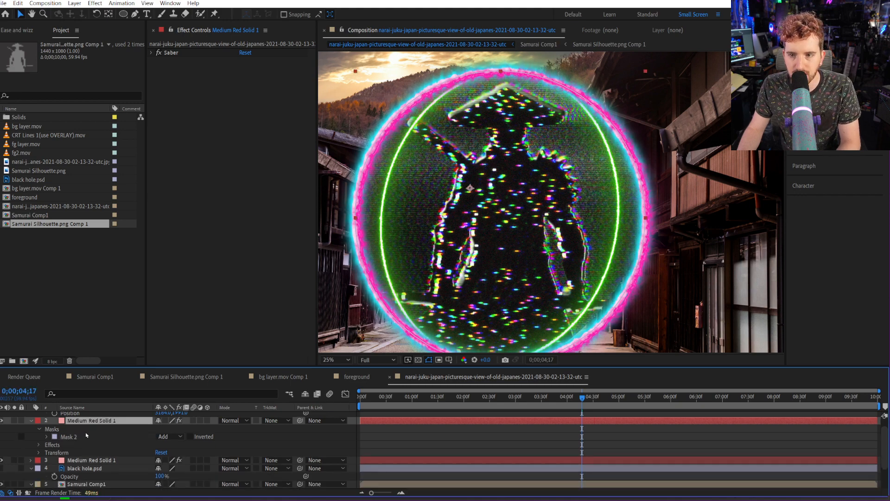
left_click(74, 436)
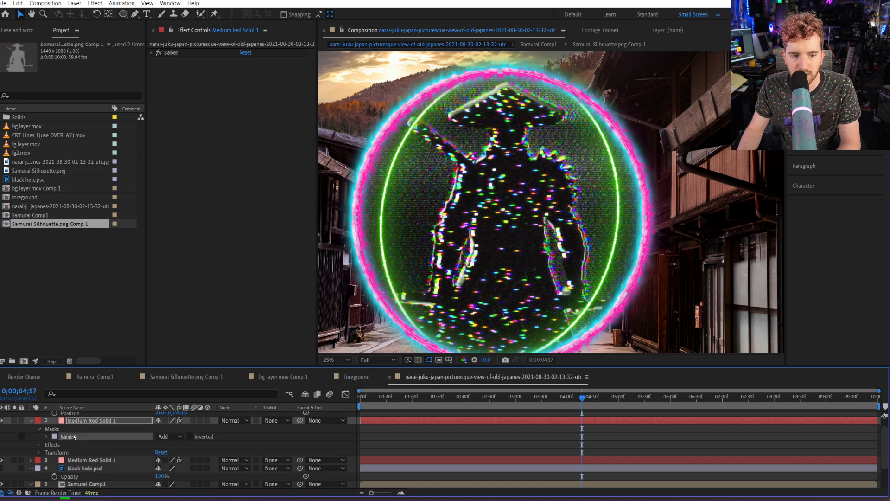
left_click(89, 422)
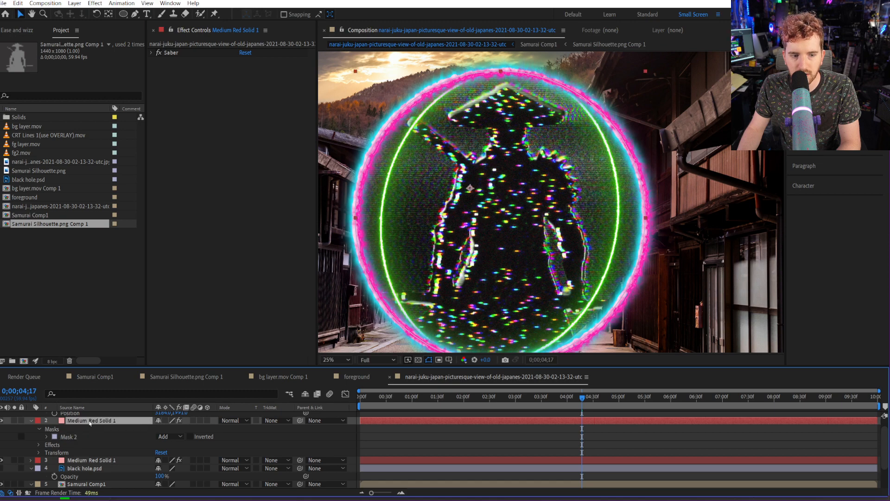
Try switching the cyan ring's Saber core type to Saber and back to Layer Masks, and select its pasted mask.
left_click(152, 53)
left_click(269, 140)
left_click(262, 150)
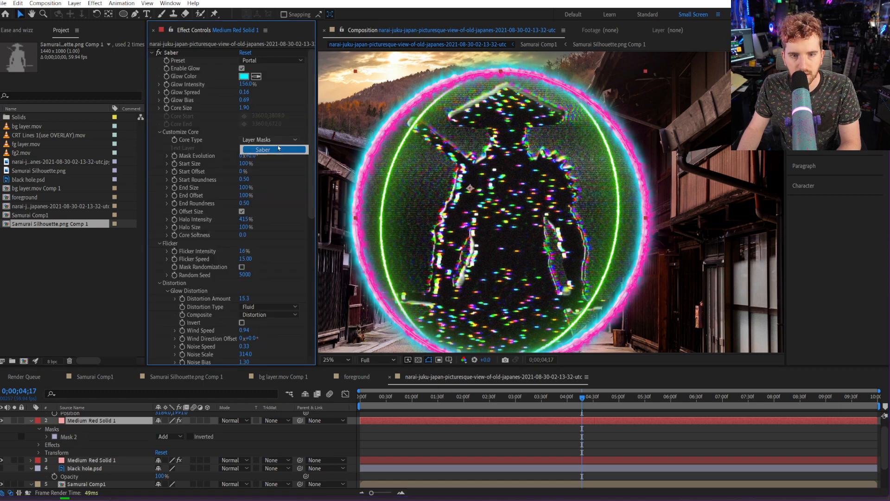
left_click(272, 140)
left_click(272, 160)
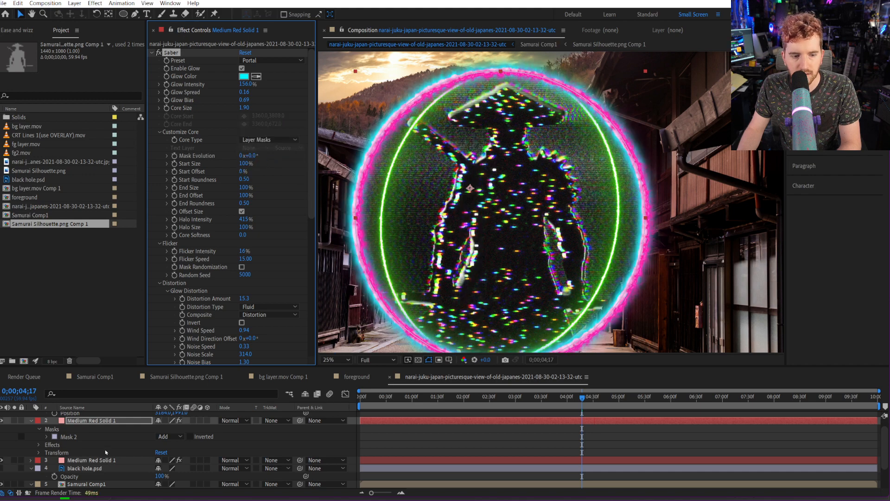
left_click(76, 438)
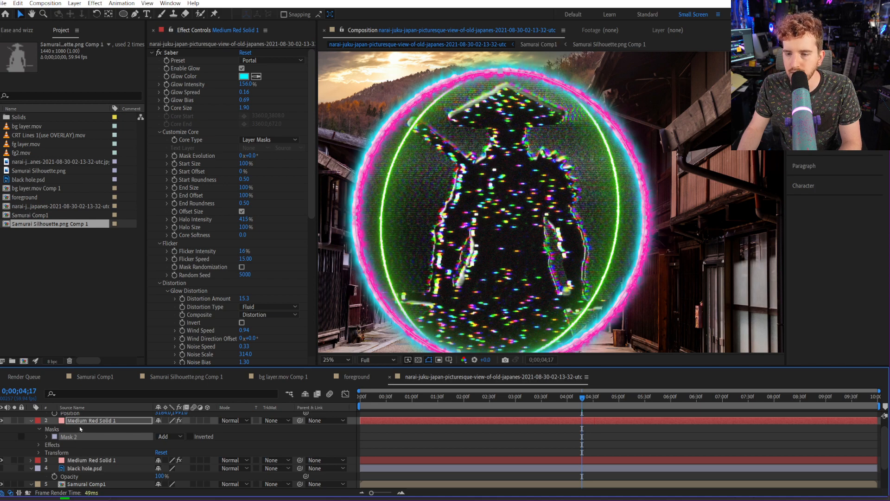
Delete the cyan and pink ring layers, keeping only the green Medium Red Solid 1 layer.
left_click(76, 421)
key("Delete")
scroll(84, 421, "up", 2)
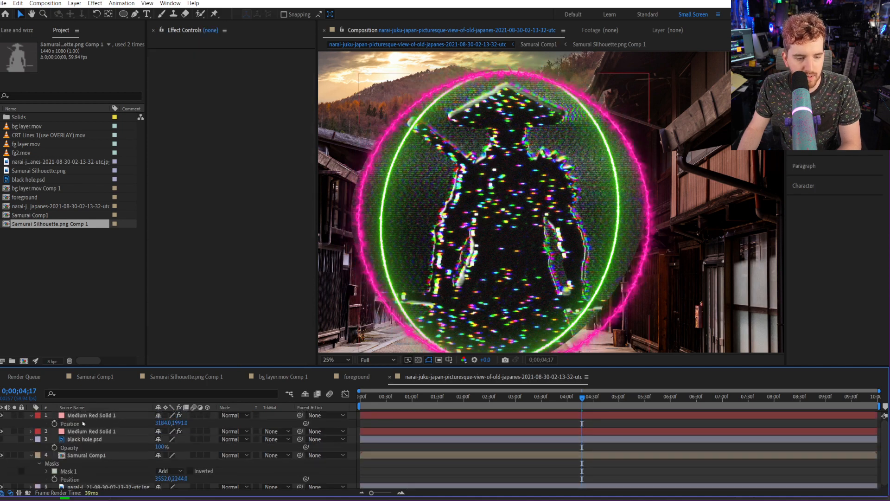
left_click(87, 417)
key("Delete")
Duplicate the green ring layer and apply the Portal preset to the copy's Saber effect.
left_click(88, 416)
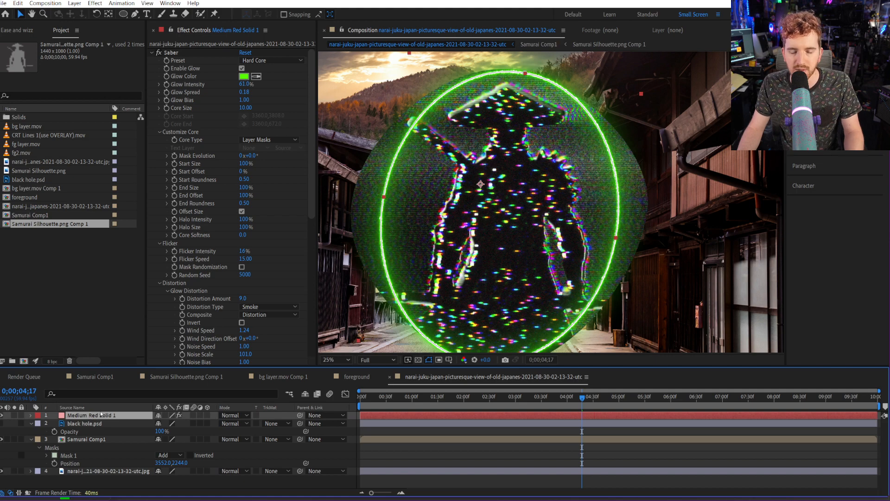
key("ctrl+d")
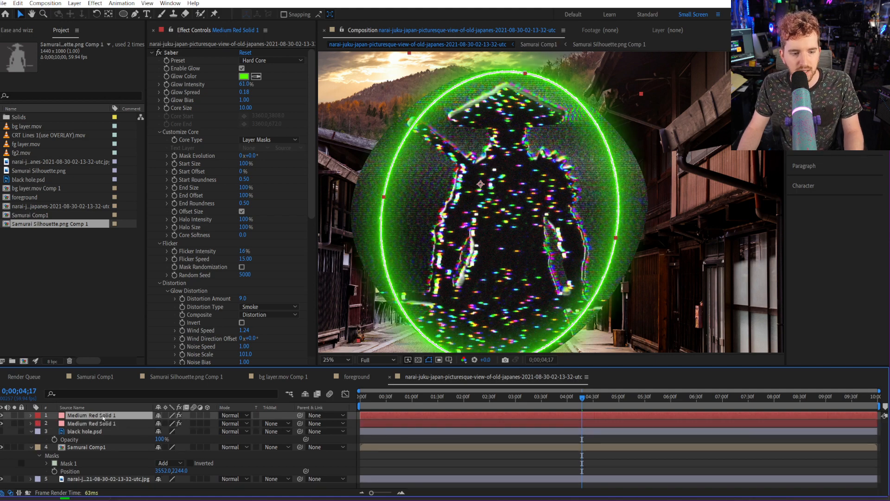
left_click(272, 61)
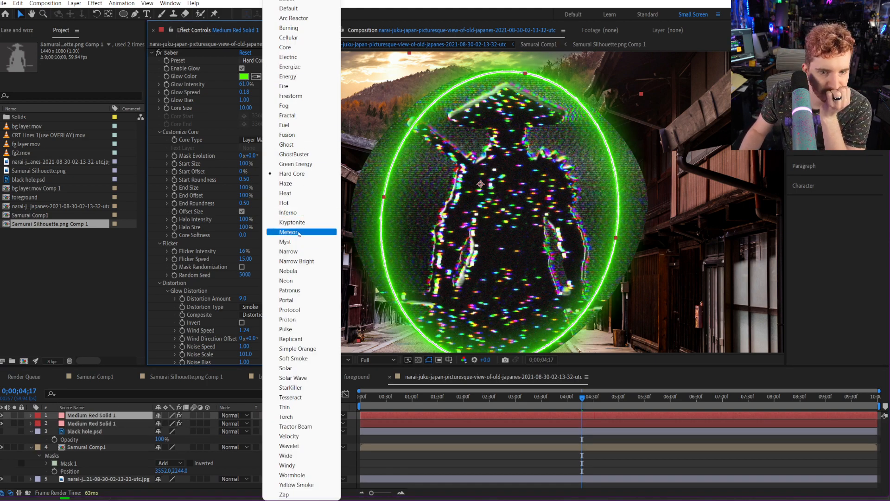
left_click(287, 300)
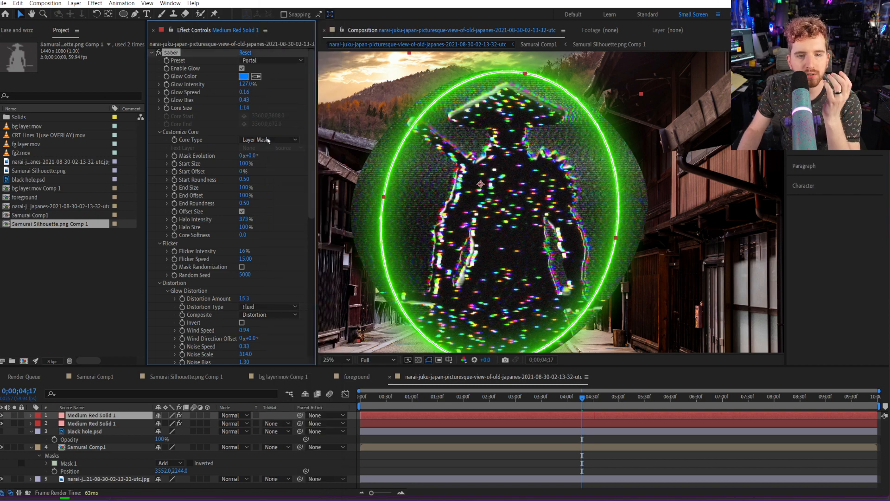
Set the duplicate ring's Saber glow color to 00E8FF, glow intensity to 147% and glow bias to 0.59.
left_click(244, 76)
left_click(490, 248)
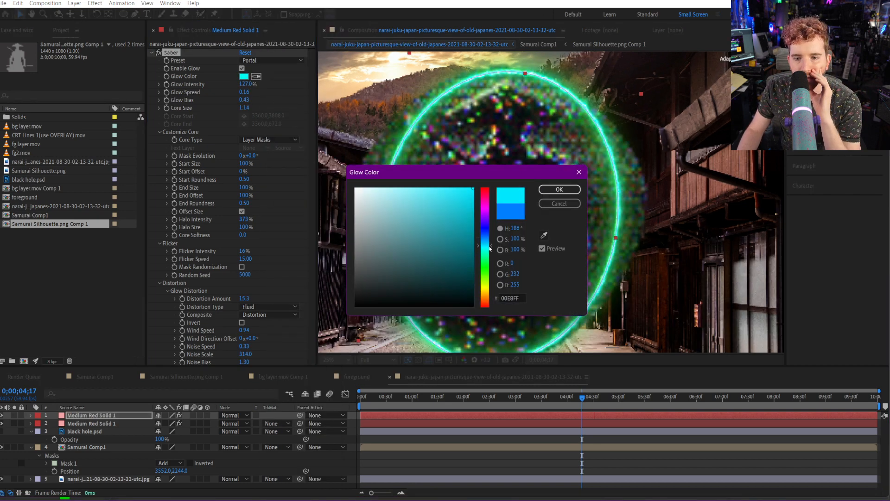
left_click(559, 190)
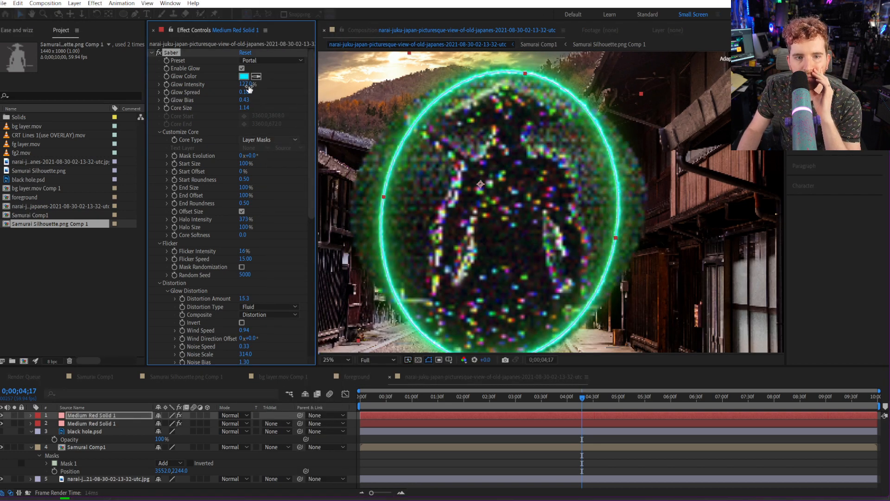
left_click_drag(247, 85, 258, 99)
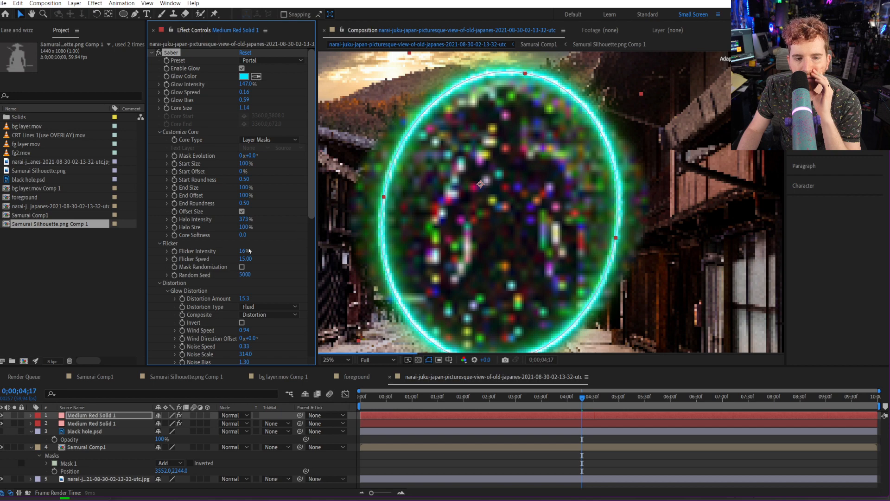
Set the glow distortion motion blur of the cyan ring's Saber effect to 1.40.
scroll(294, 262, "down", 1)
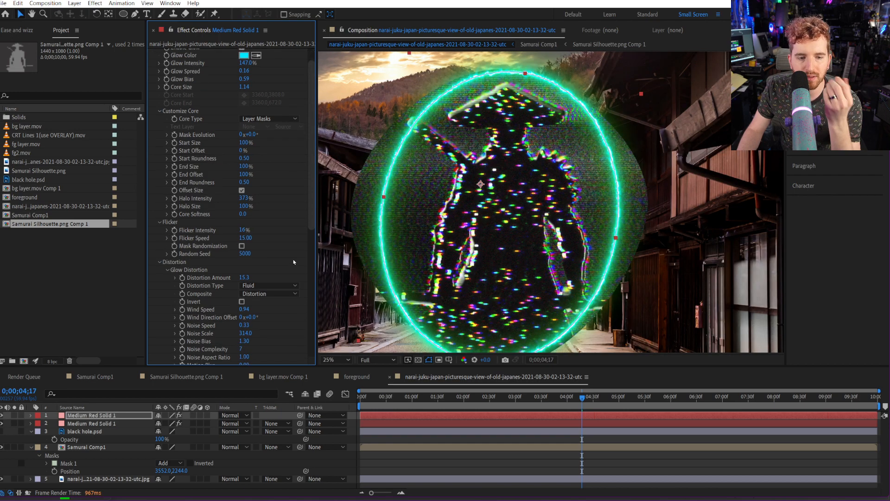
scroll(299, 297, "down", 5)
scroll(302, 322, "down", 5)
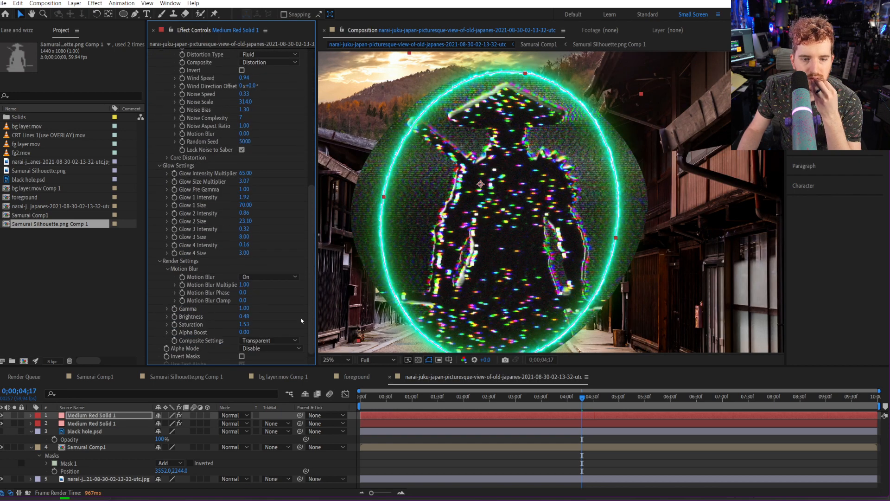
scroll(299, 319, "down", 1)
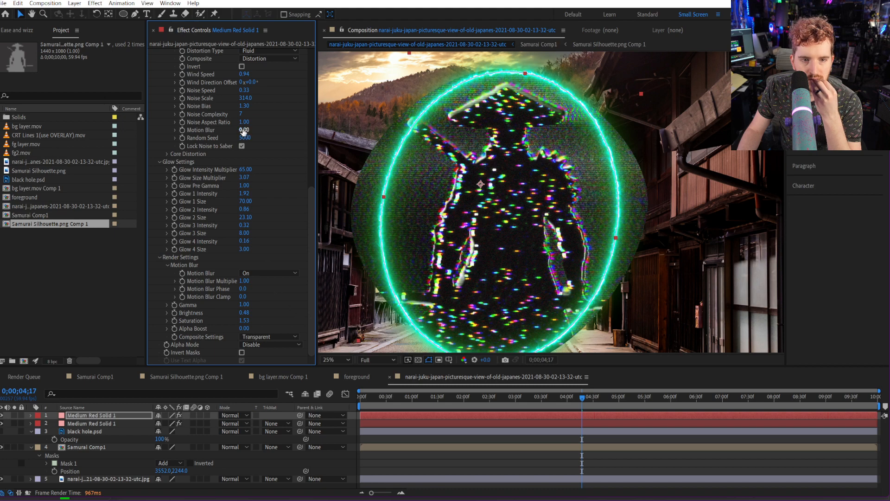
left_click_drag(243, 132, 251, 133)
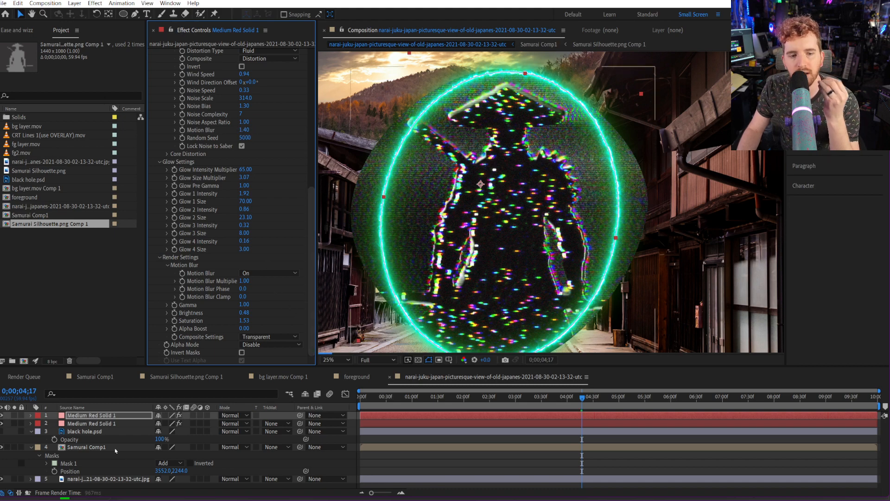
Rotate the cyan ring layer to -9° and reposition it so it closely overlaps the green ring.
key("r")
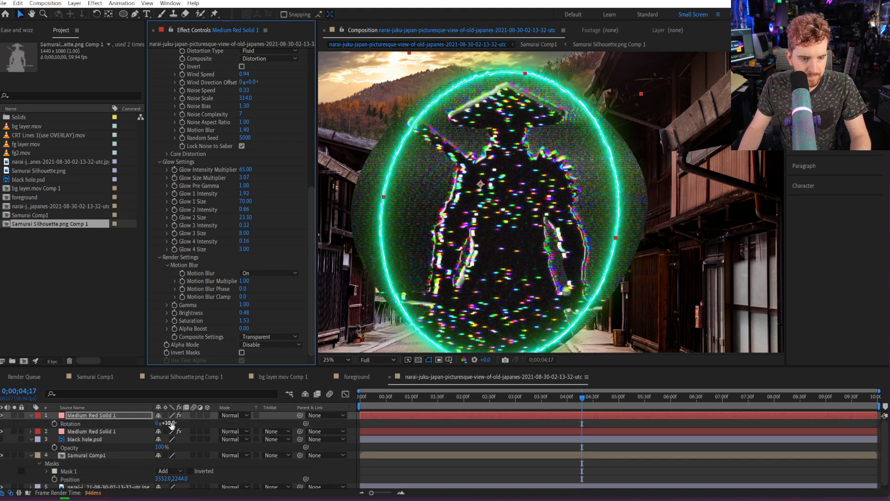
left_click_drag(166, 423, 154, 423)
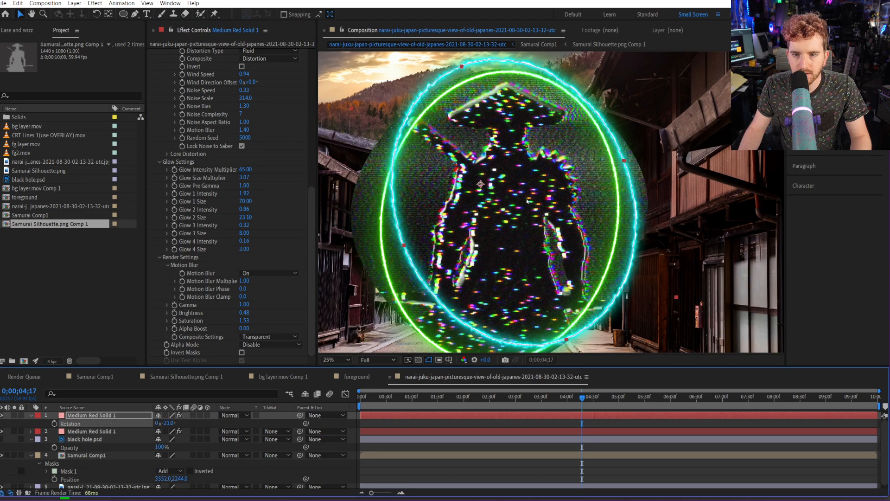
left_click_drag(527, 205, 527, 212)
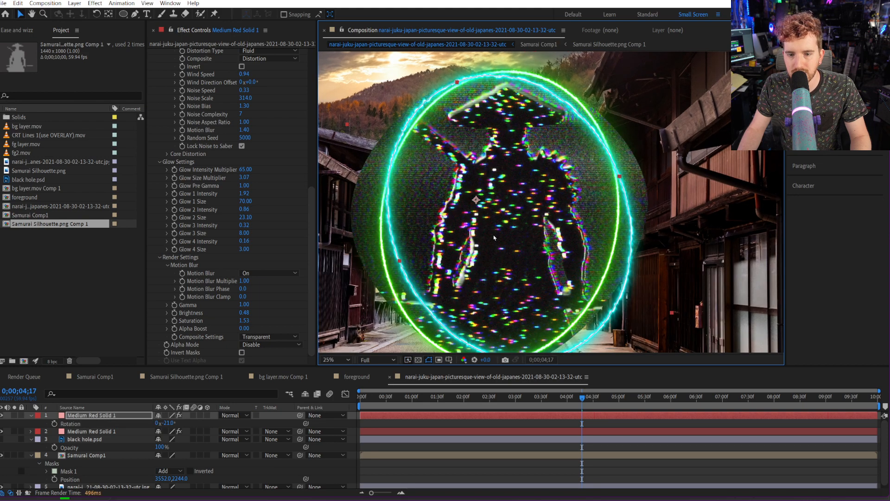
left_click_drag(167, 423, 178, 422)
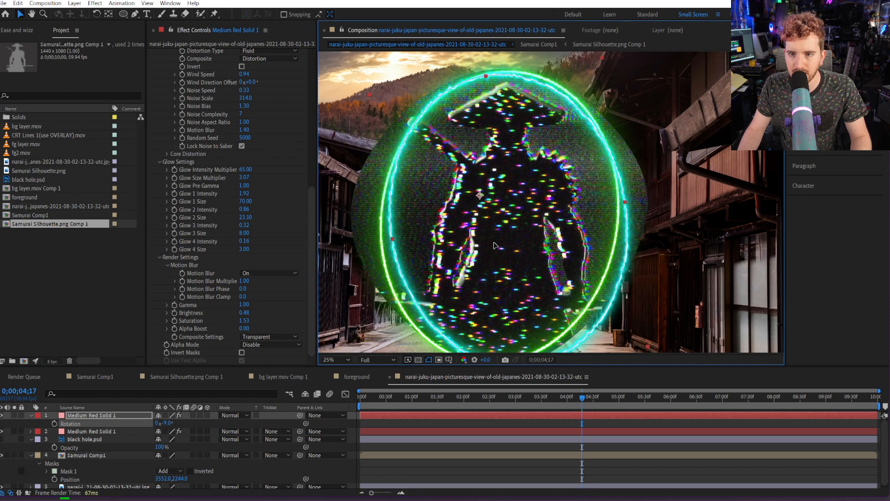
left_click_drag(494, 243, 490, 238)
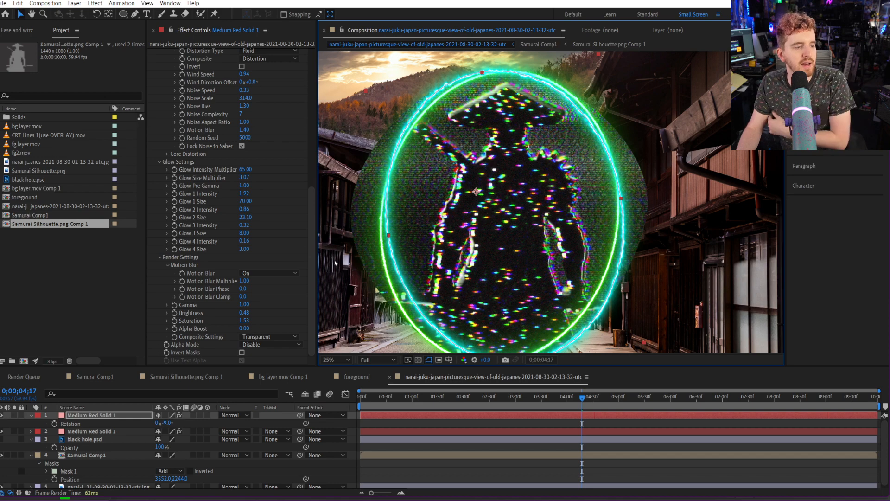
scroll(491, 211, "down", 1)
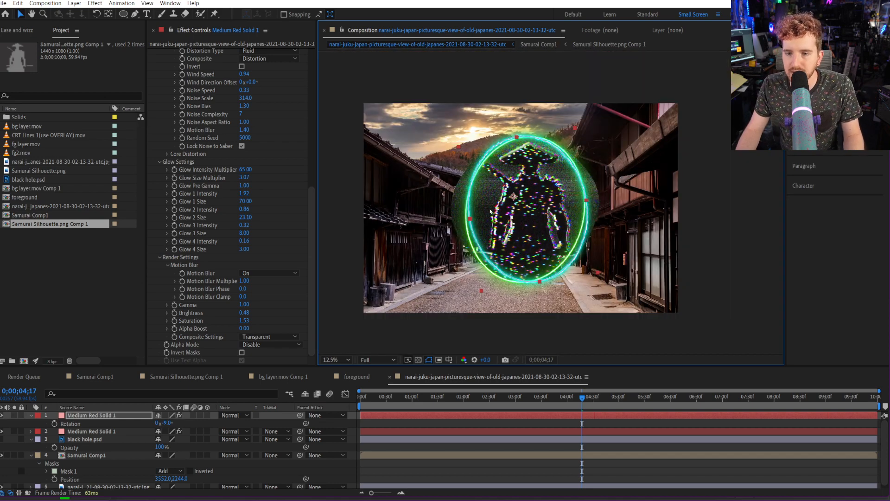
scroll(493, 221, "up", 1)
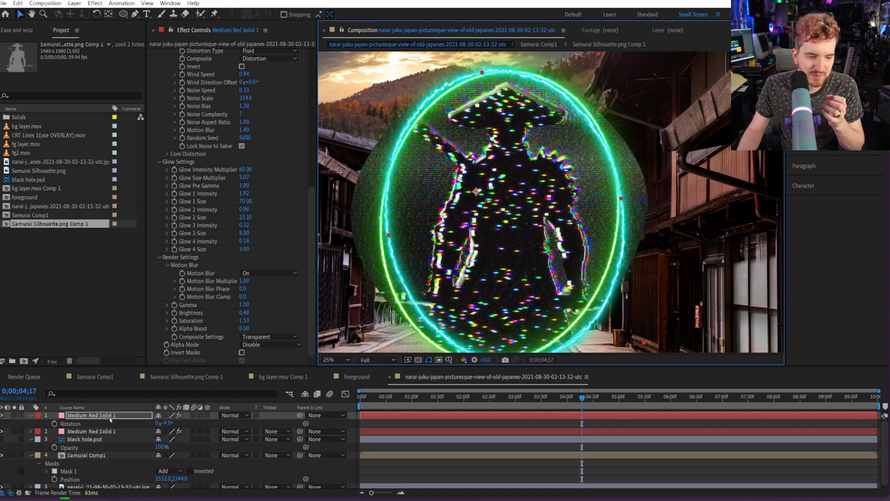
Duplicate the cyan ring layer, rotate the copy to +5° and nudge it into line with the other rings.
left_click(145, 408)
left_click(135, 408)
left_click(137, 416)
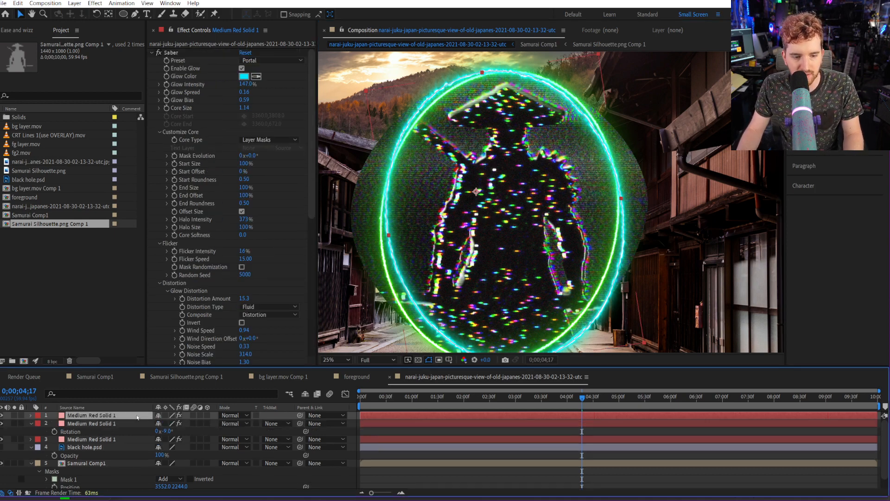
key("ctrl+d")
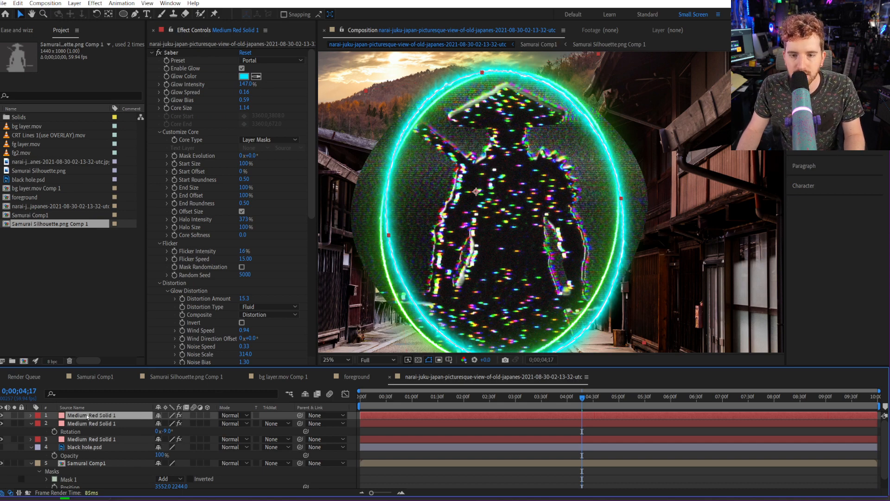
key("r")
left_click_drag(160, 424, 181, 429)
left_click_drag(494, 271, 496, 270)
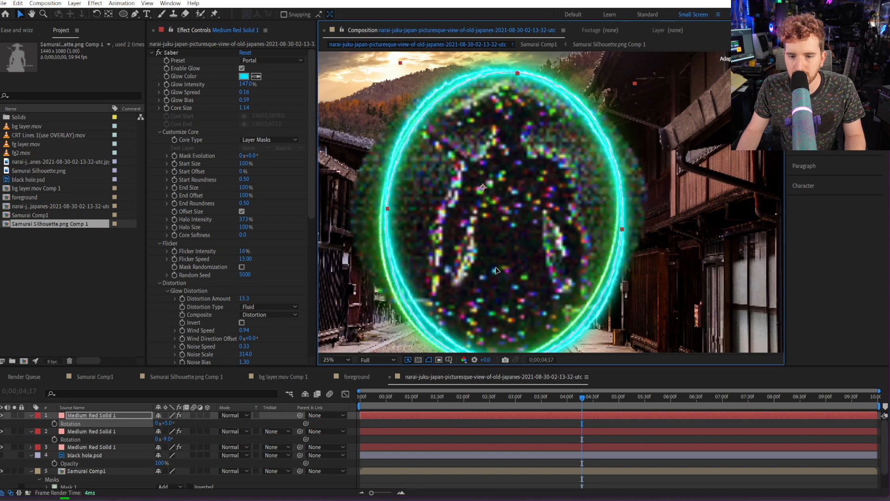
Try the Neon preset on the new ring's Saber effect, and apply the Electric preset instead.
left_click(265, 61)
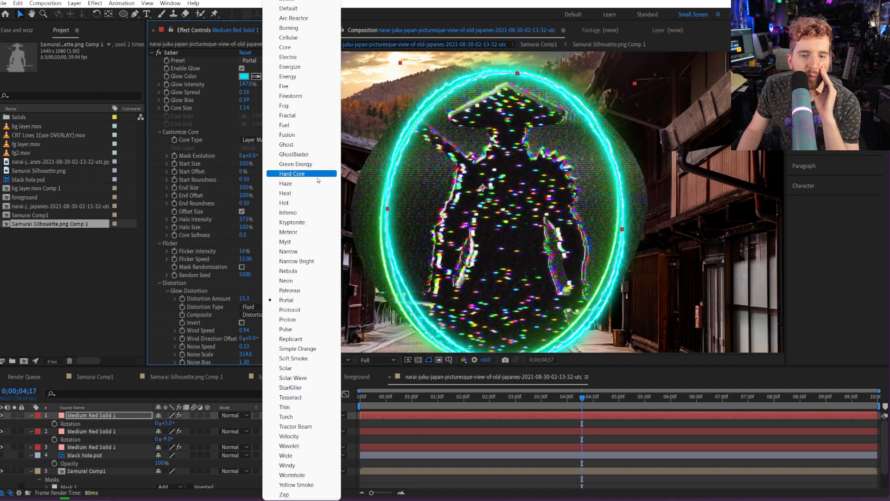
left_click(286, 281)
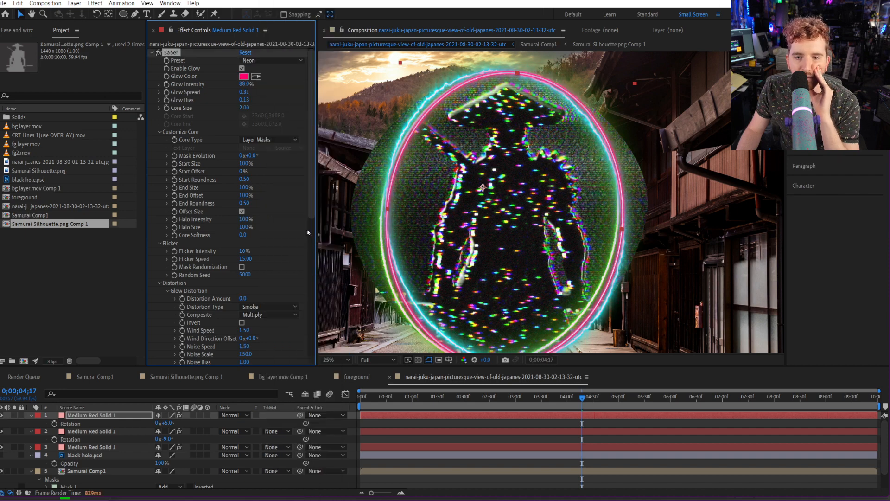
left_click(297, 60)
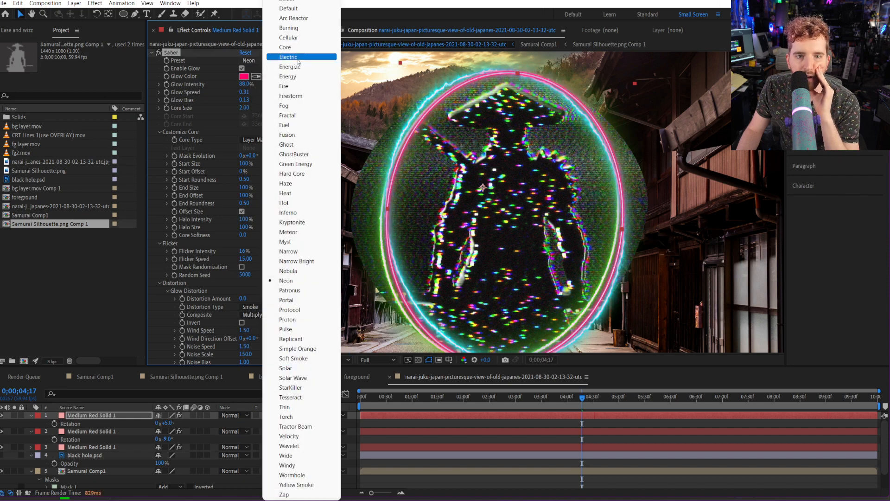
left_click(299, 57)
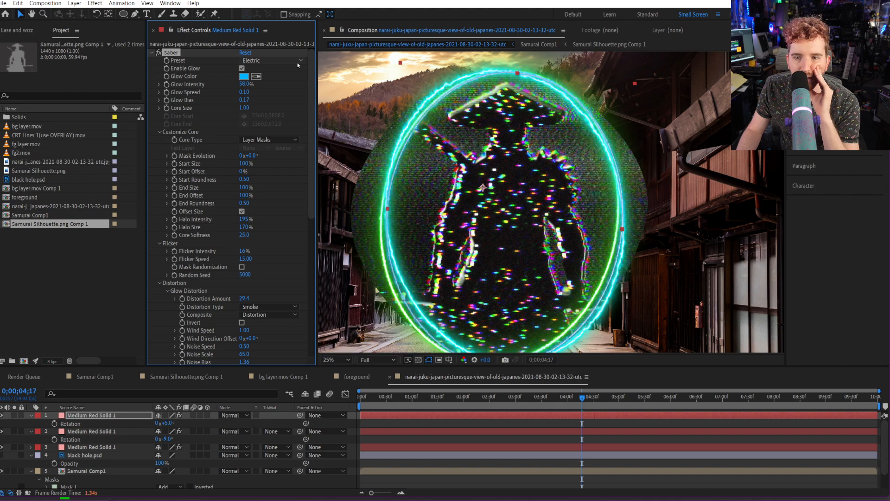
Set the new ring's Saber glow color to pink, glow intensity to 66% and core size to 3.00.
left_click(243, 78)
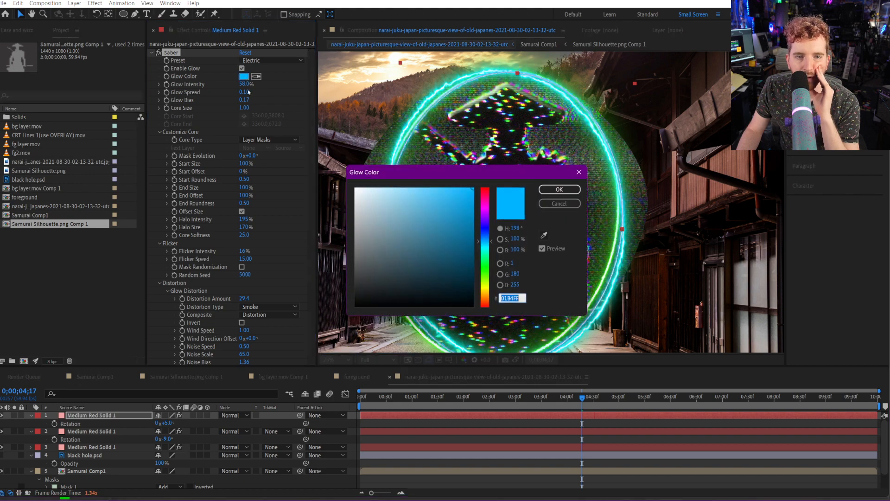
left_click(485, 188)
left_click(486, 204)
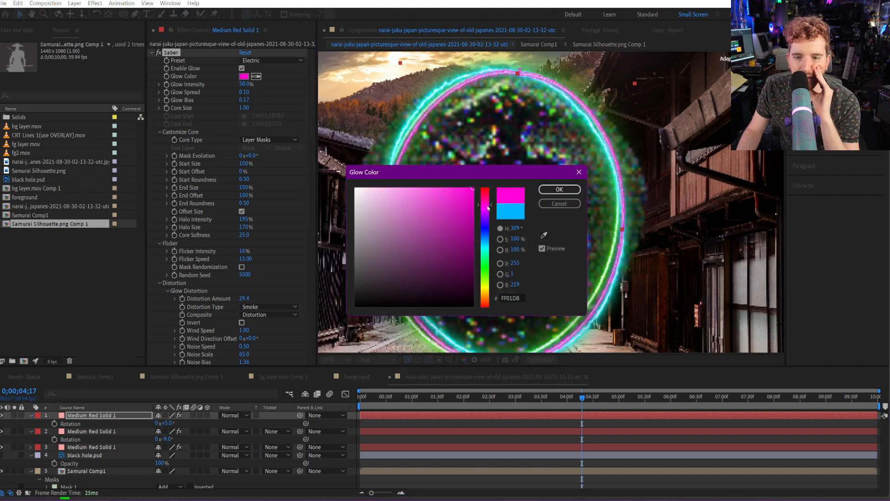
left_click(560, 189)
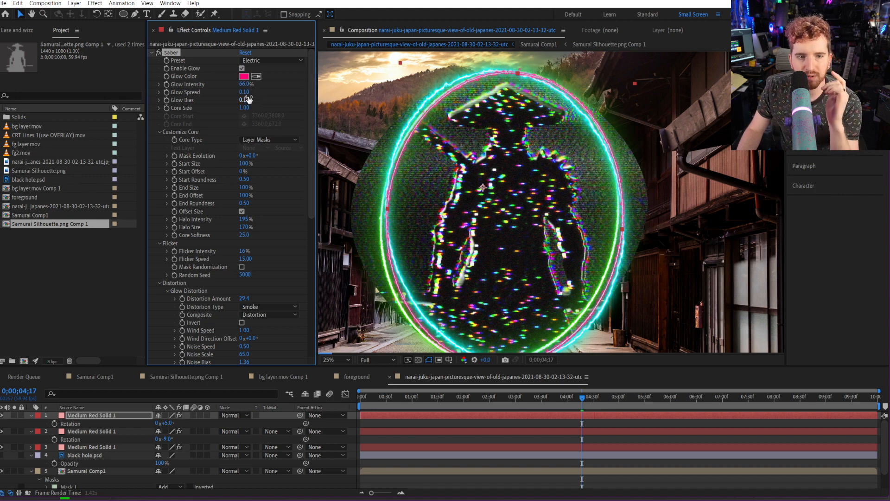
left_click_drag(249, 110, 258, 109)
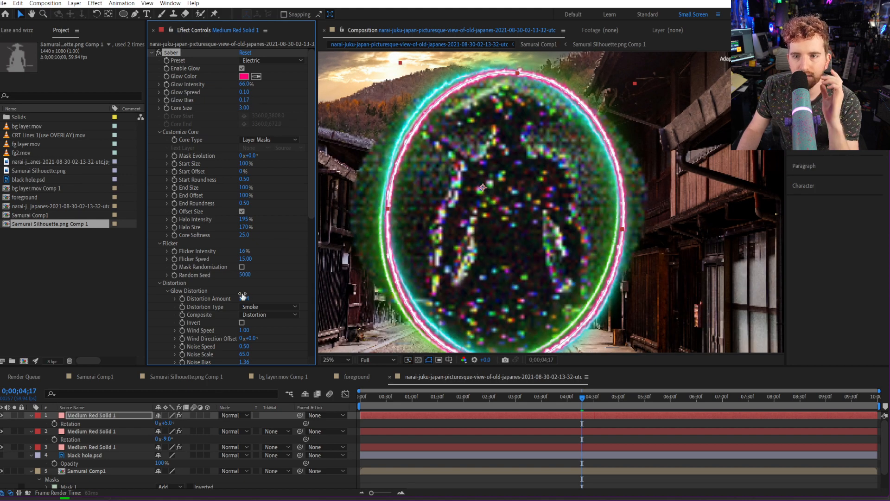
Set the Saber core size to 2.14 on the cyan ring and about 15 on the green ring.
left_click(72, 432)
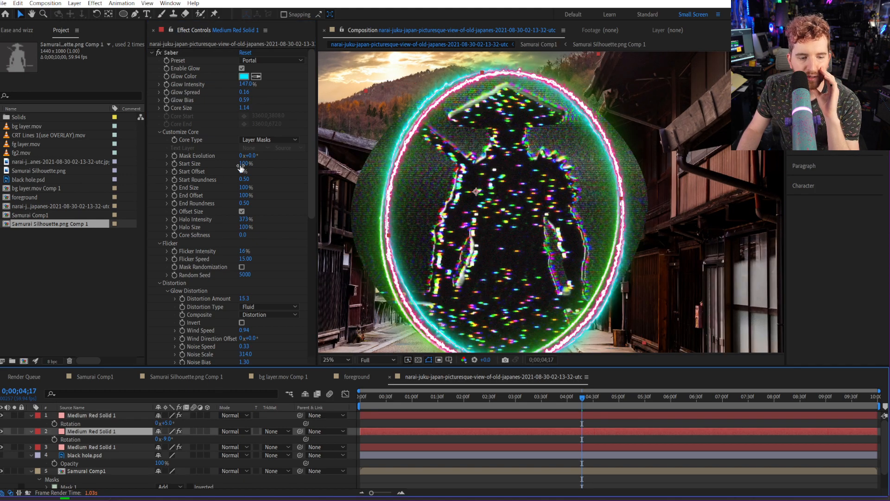
left_click(247, 100)
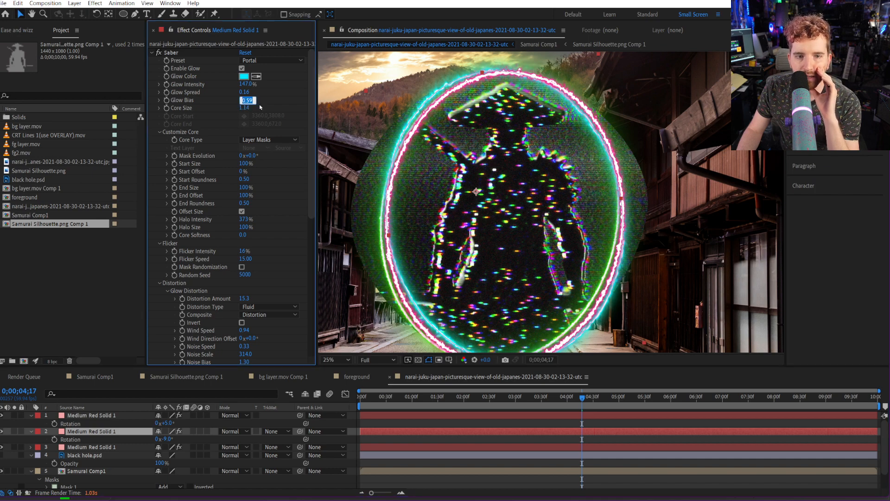
left_click_drag(248, 108, 249, 107)
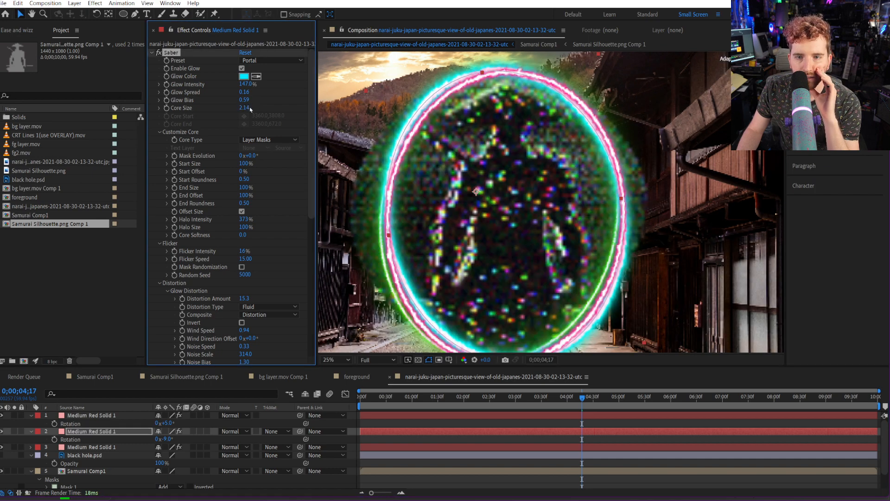
key("ctrl+Down")
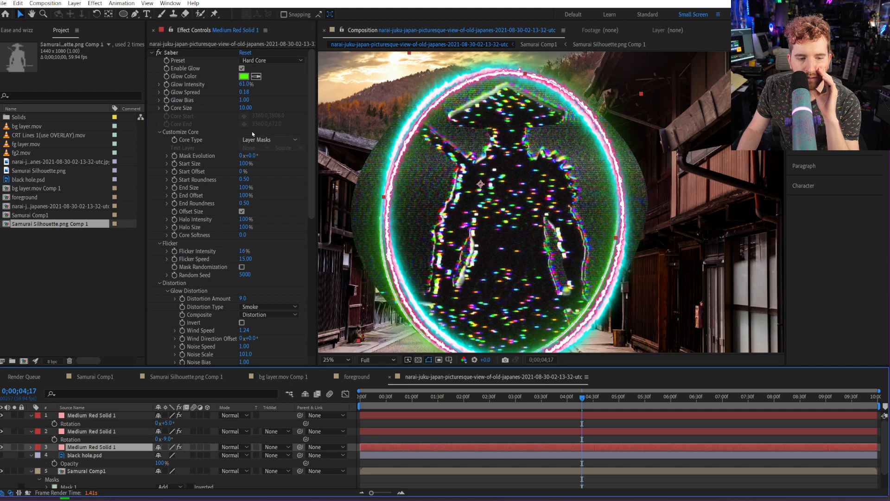
left_click_drag(247, 110, 273, 110)
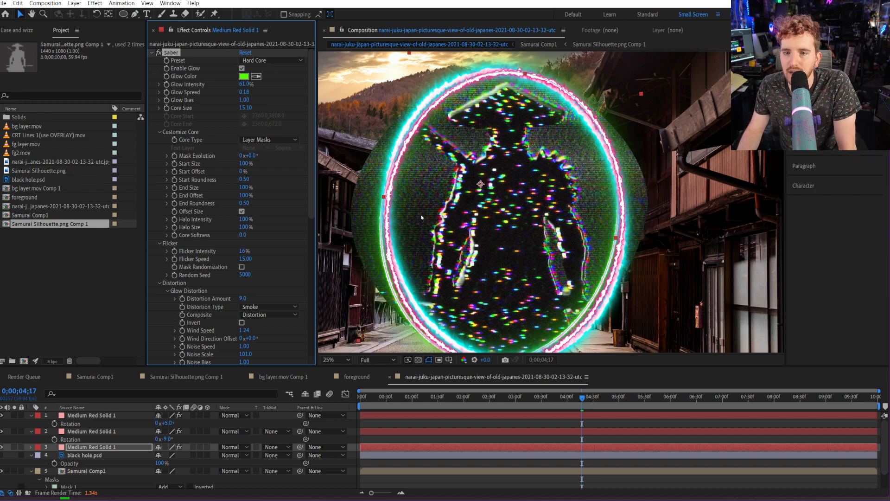
Set the pink ring's Saber glow spread to 0.31 and glow intensity to 82%, keeping the Electric preset.
left_click(91, 415)
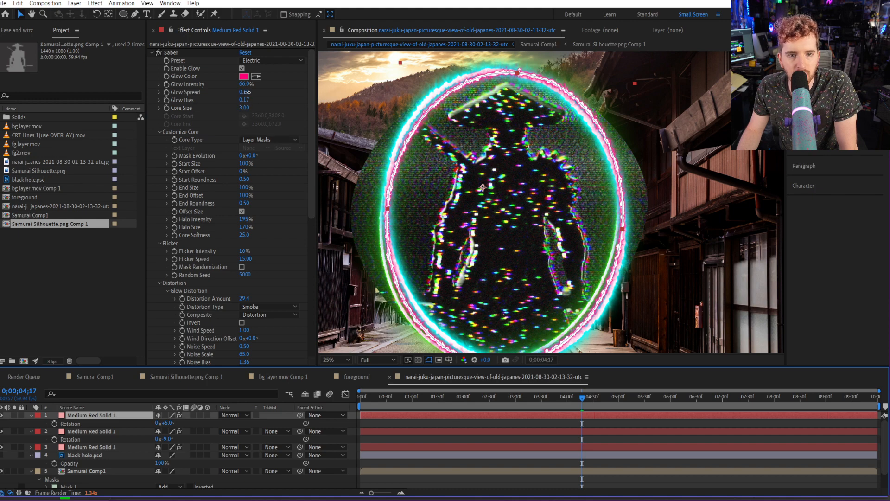
mouse_move(244, 91)
left_mouse_down()
mouse_move(262, 96)
mouse_move(240, 92)
left_mouse_up()
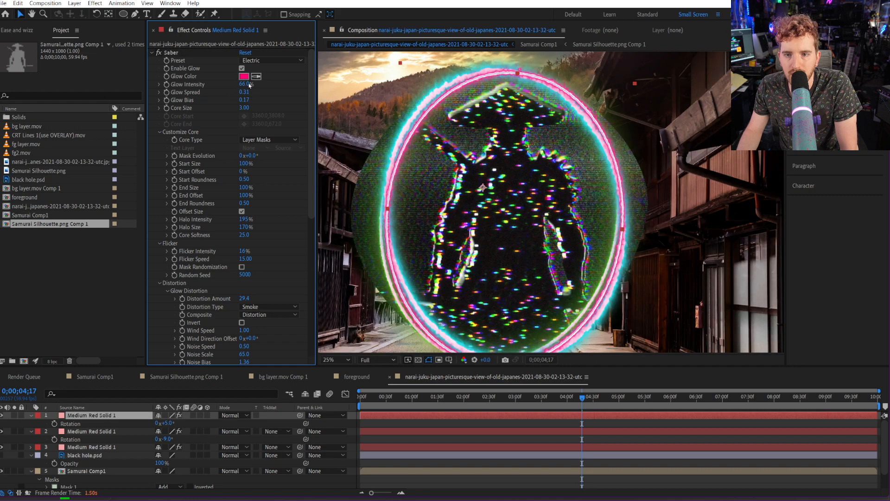
left_click_drag(250, 85, 253, 82)
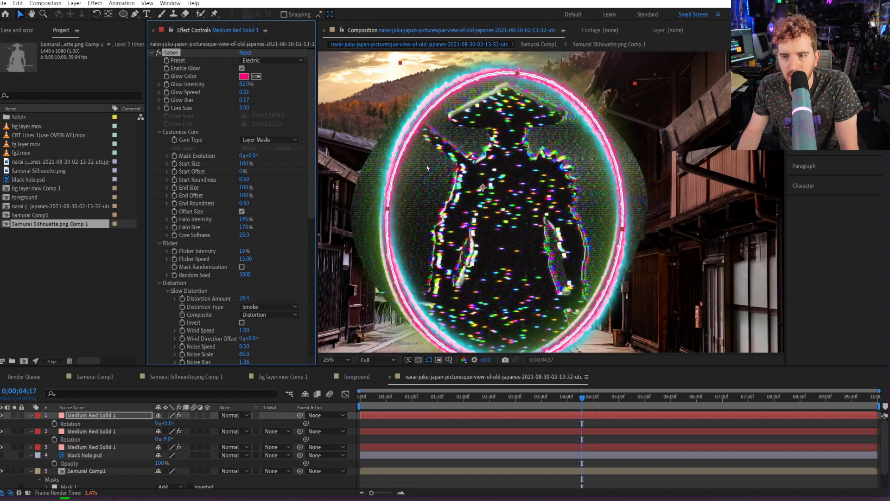
scroll(501, 227, "down", 2)
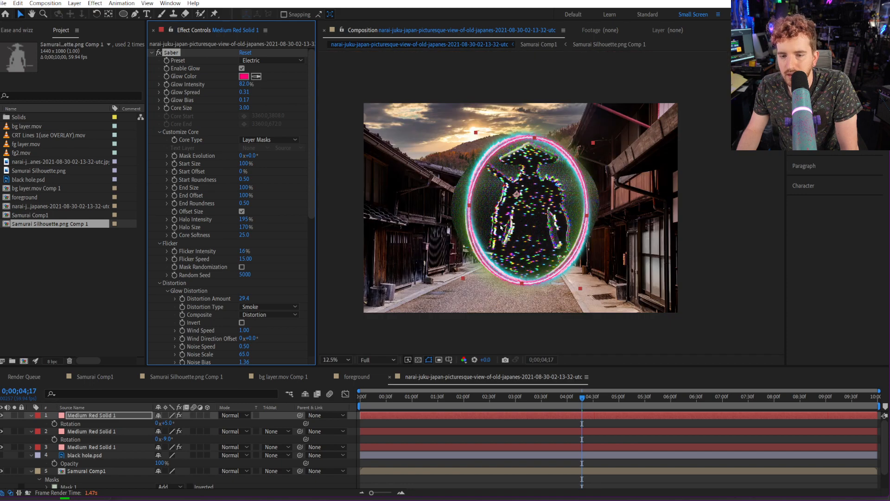
scroll(552, 297, "up", 1)
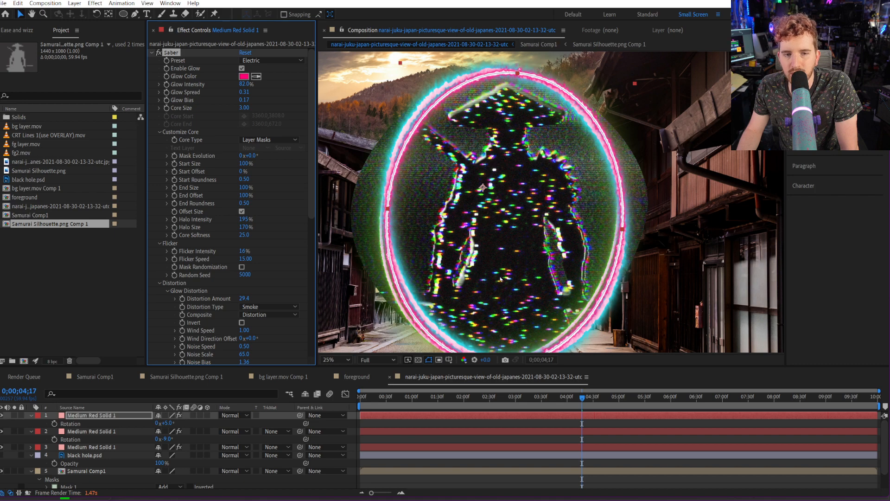
left_click(271, 60)
left_click(362, 261)
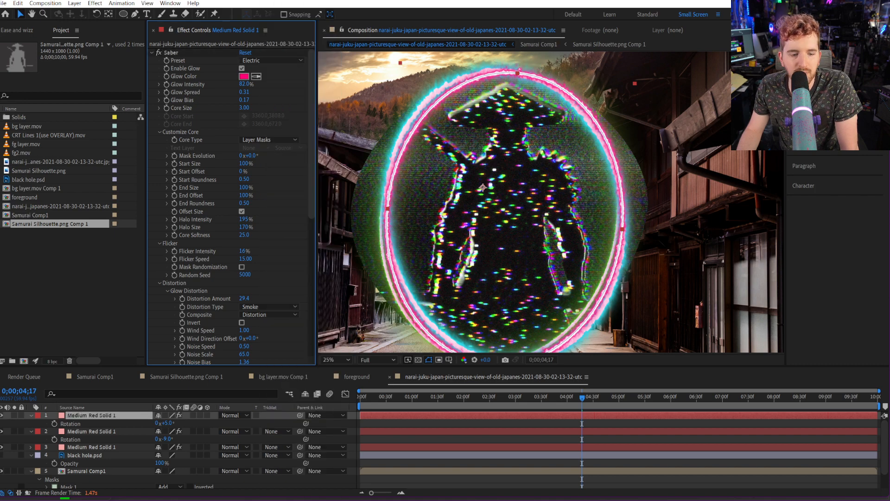
Switch to the SABER plug-in tutorial on YouTube in the browser and skip ahead to about 5:42.
mouse_move(134, 499)
left_click(87, 475)
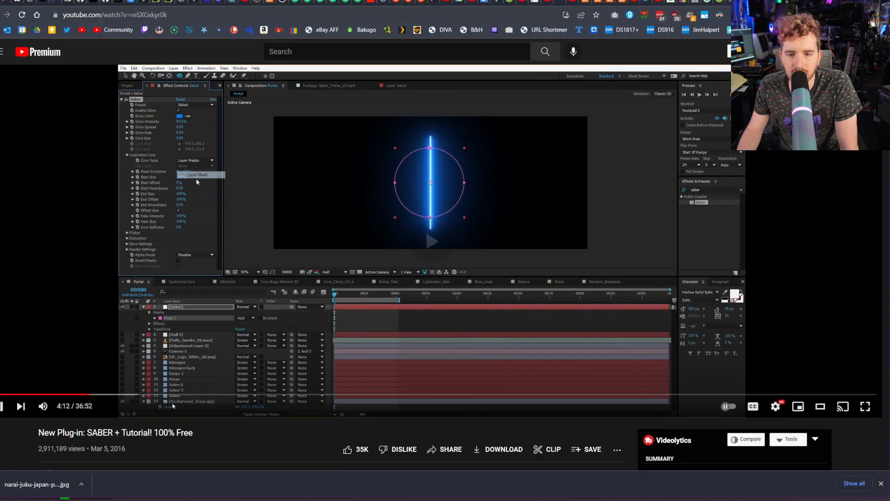
left_click(127, 395)
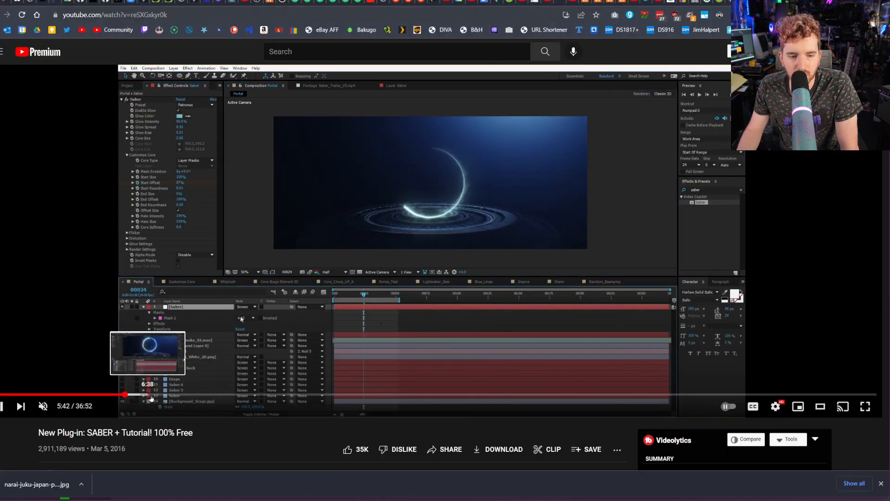
Skim the Saber tutorial video, checking around 8:12 and 2:00 before continuing near 6:05.
left_click(158, 395)
left_click(186, 395)
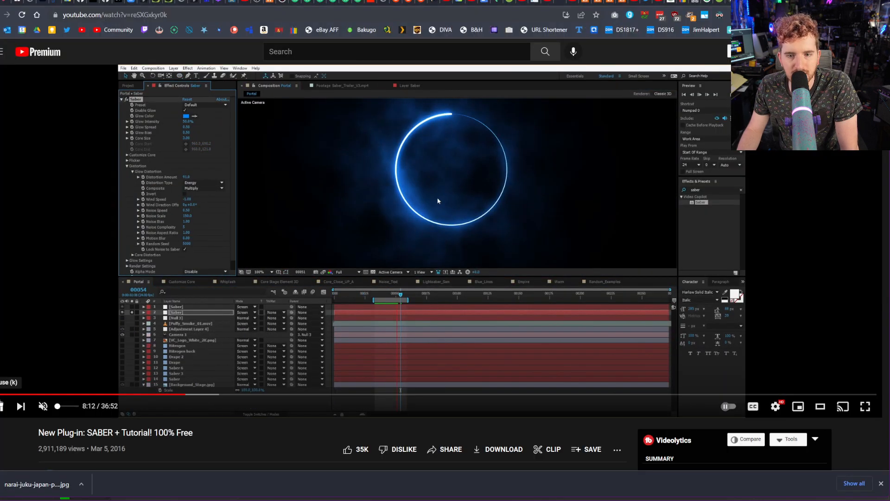
left_click(42, 394)
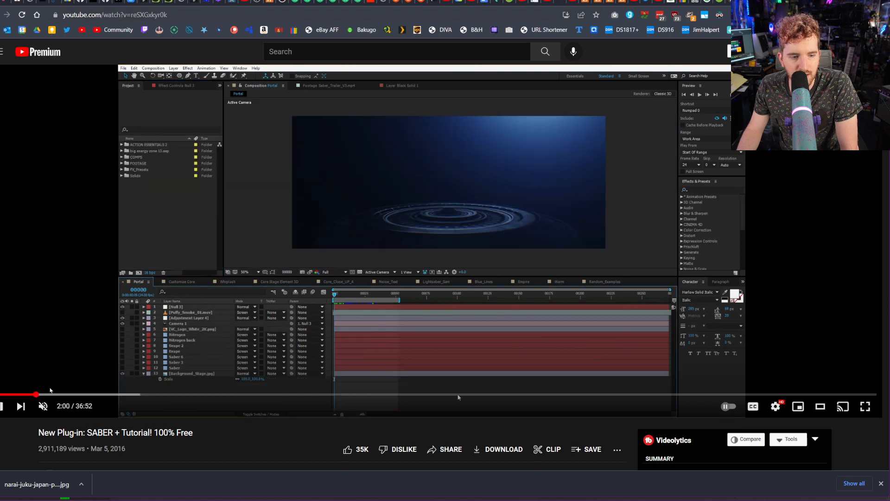
left_click(34, 394)
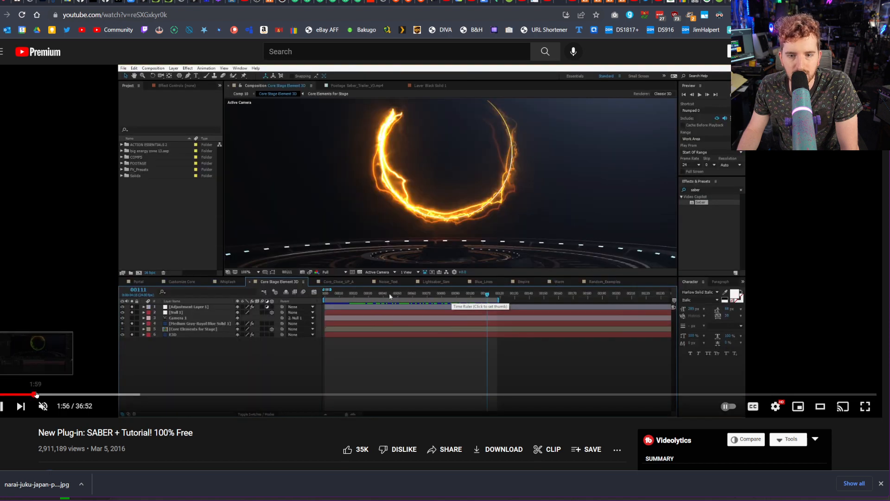
left_click(36, 395)
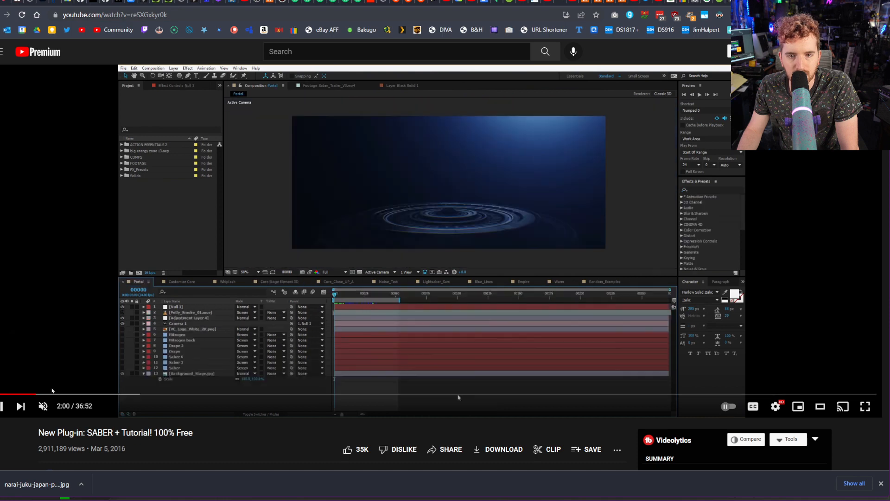
left_click(141, 395)
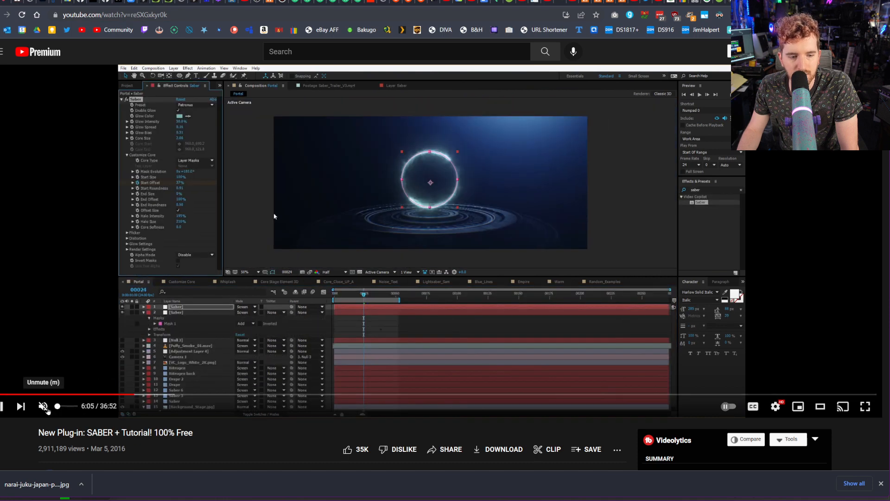
Unmute the Saber tutorial and watch the ring animation parts near 6:05, 5:30 and 4:38, pausing at the last.
left_click(42, 406)
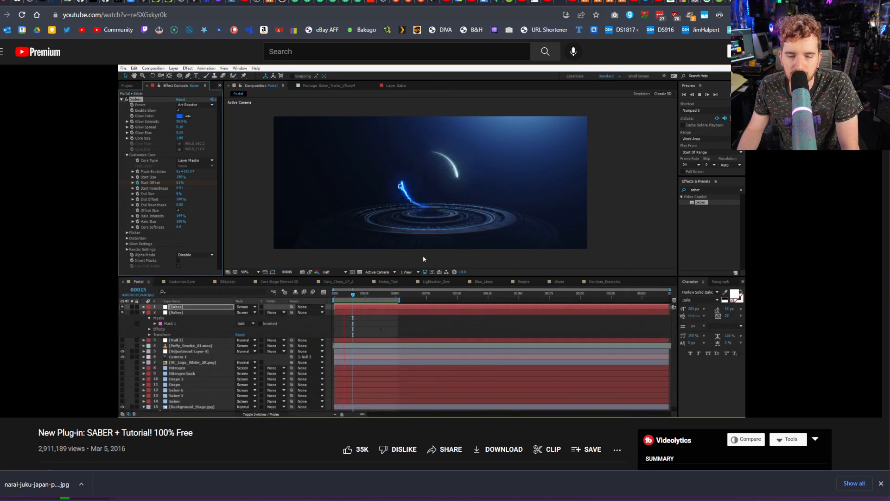
left_click(284, 376)
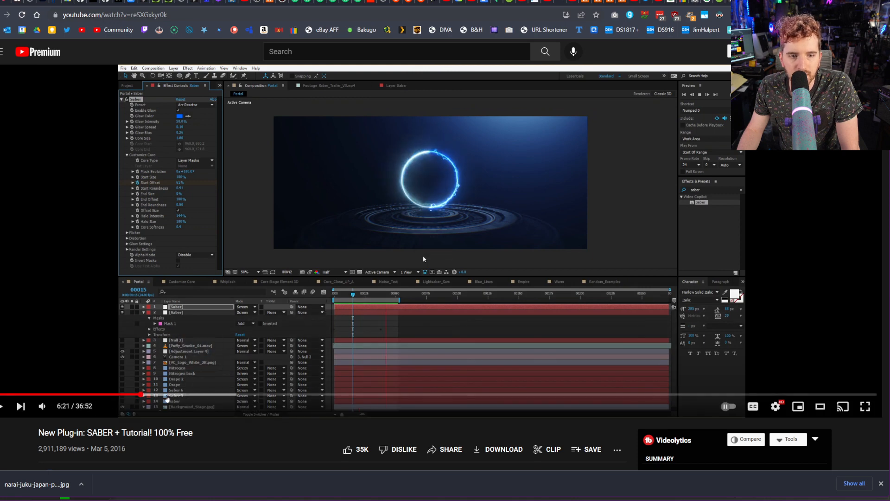
left_click(125, 395)
left_click(120, 394)
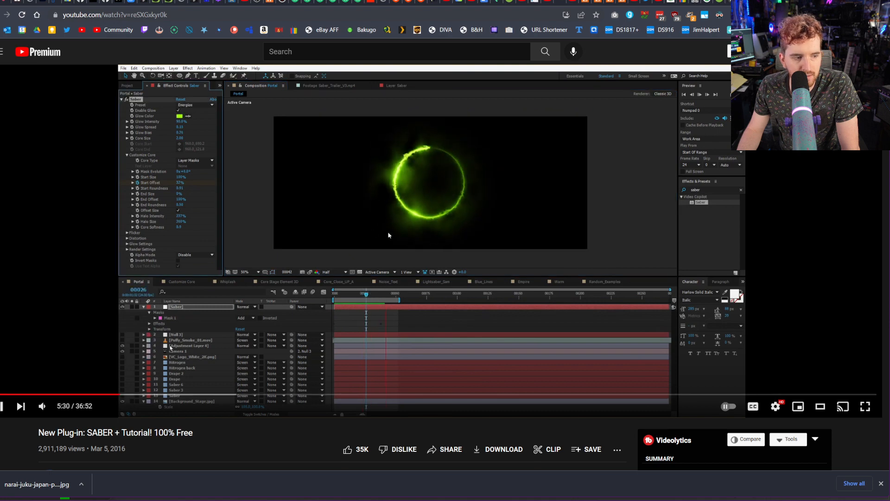
left_click(409, 241)
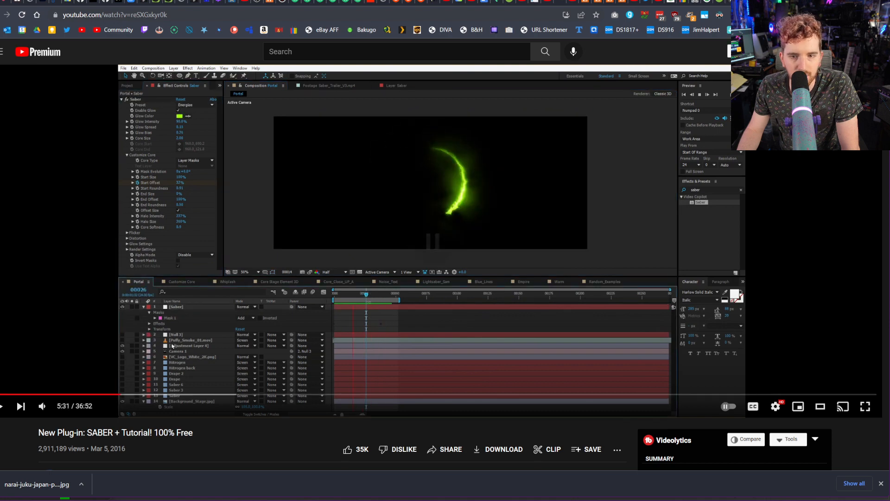
left_click(94, 394)
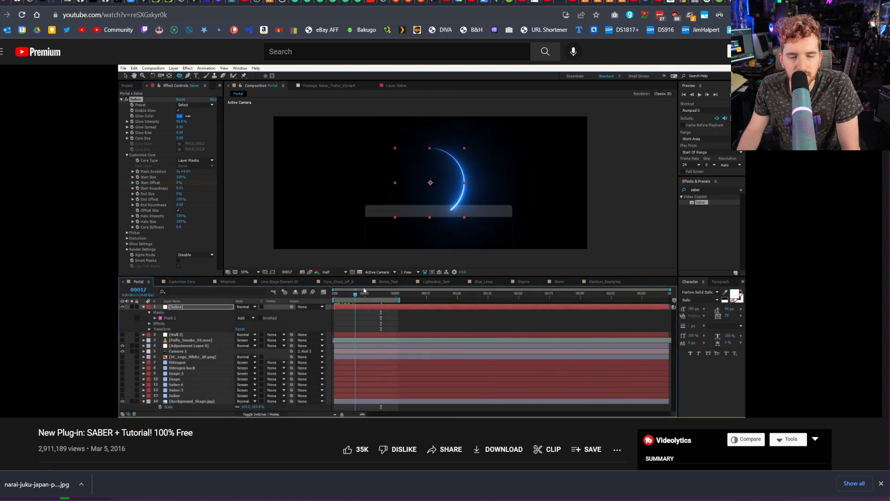
left_click(435, 297)
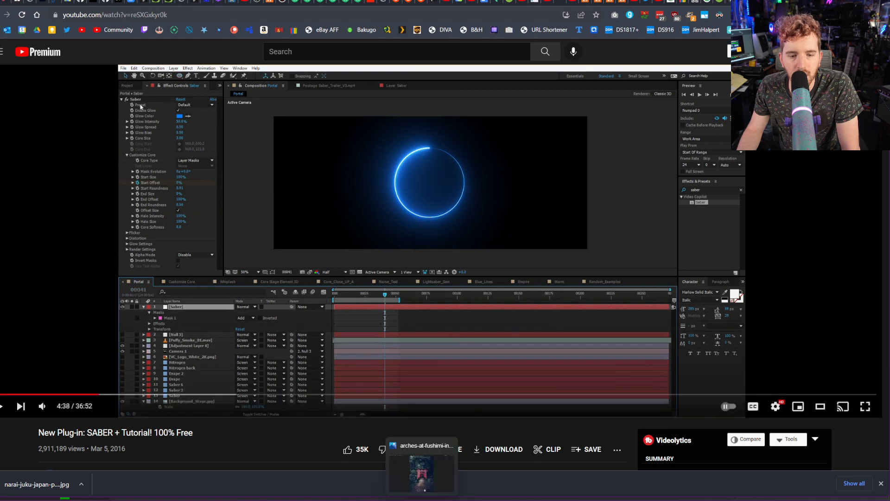
Switch back to After Effects, go to the first frame and look through the pink ring's Saber settings, including Start Offset.
left_click(439, 499)
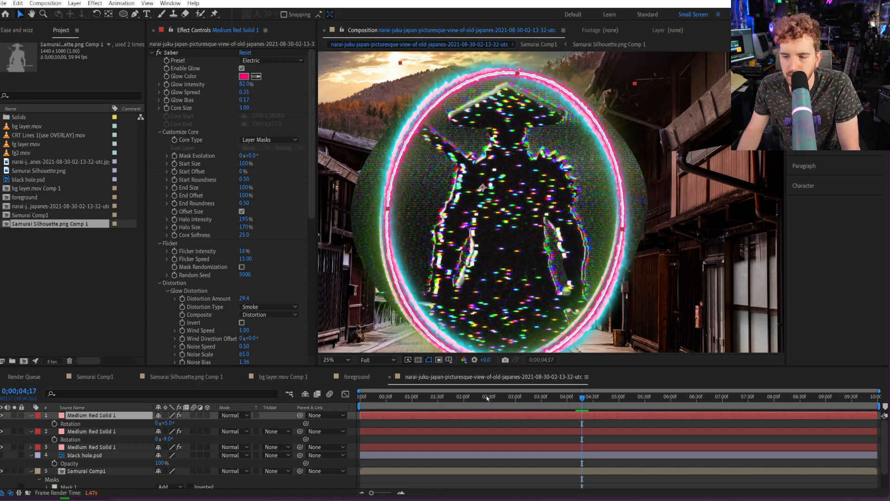
left_click_drag(426, 398, 360, 398)
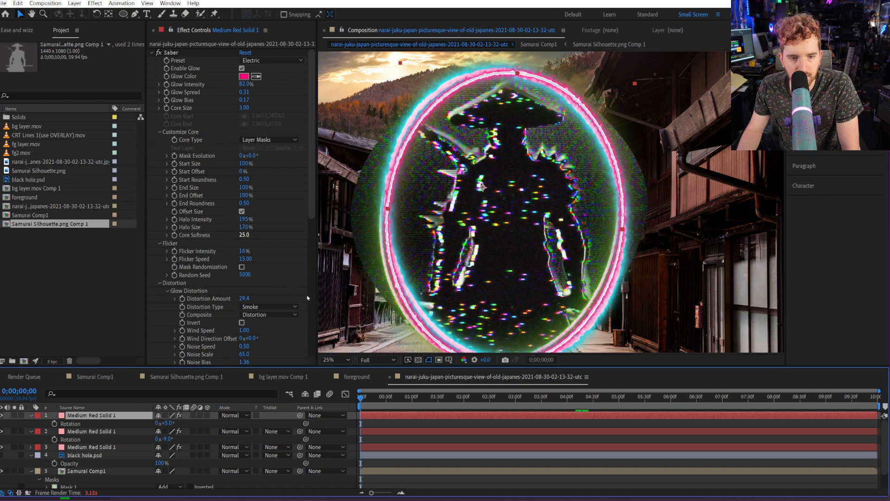
scroll(306, 299, "down", 5)
scroll(306, 299, "down", 5)
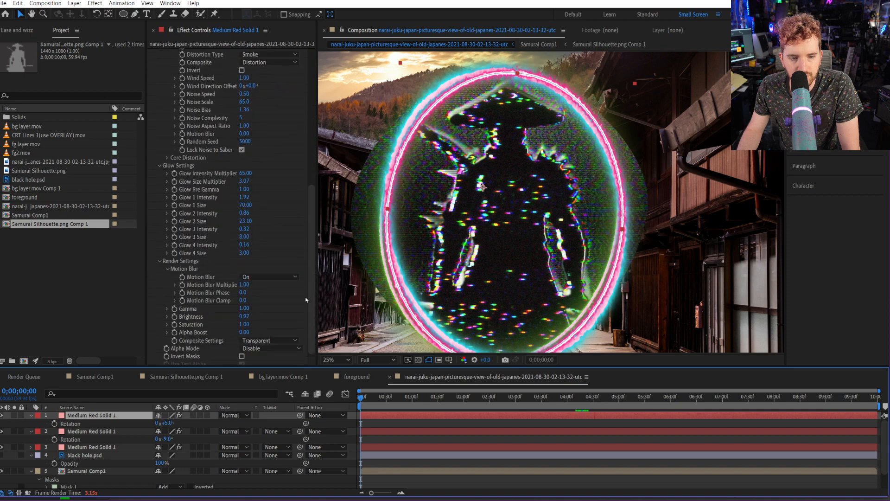
scroll(305, 300, "up", 10)
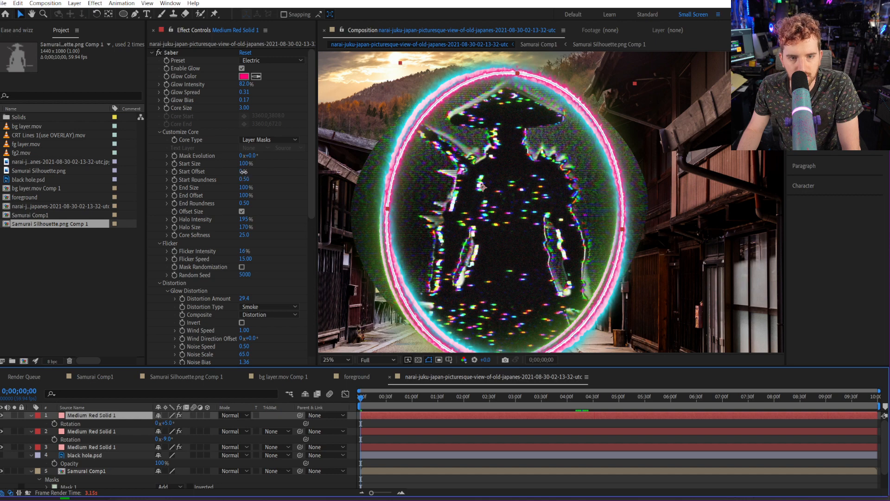
left_click_drag(243, 172, 164, 178)
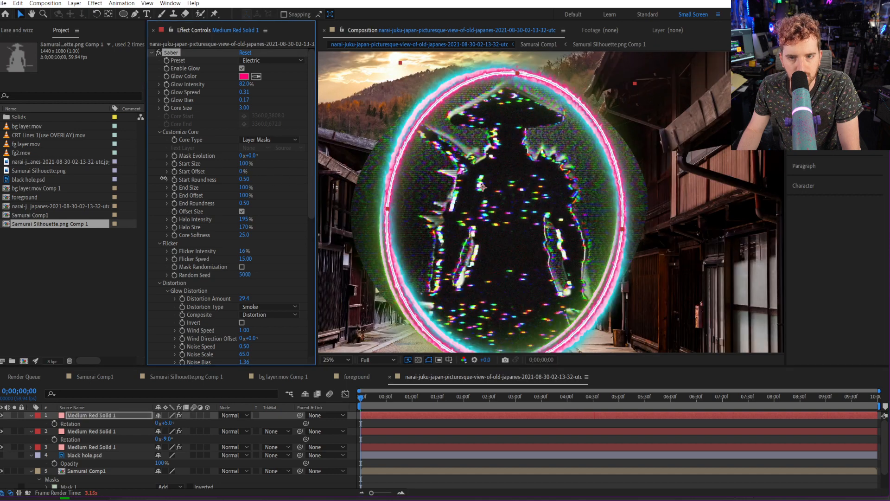
Hide the cyan and green rings and keyframe the pink ring's Saber Start Offset from 100% at the first frame to 0% at the last.
left_click(46, 417)
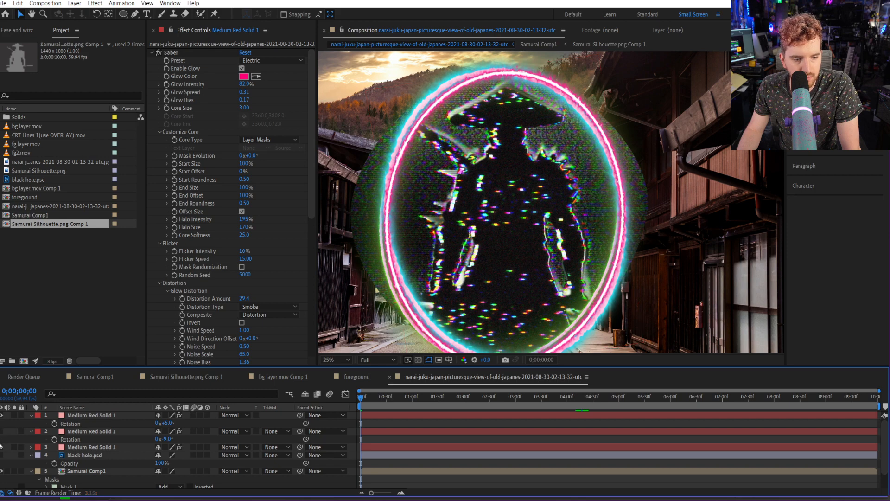
left_click(80, 412)
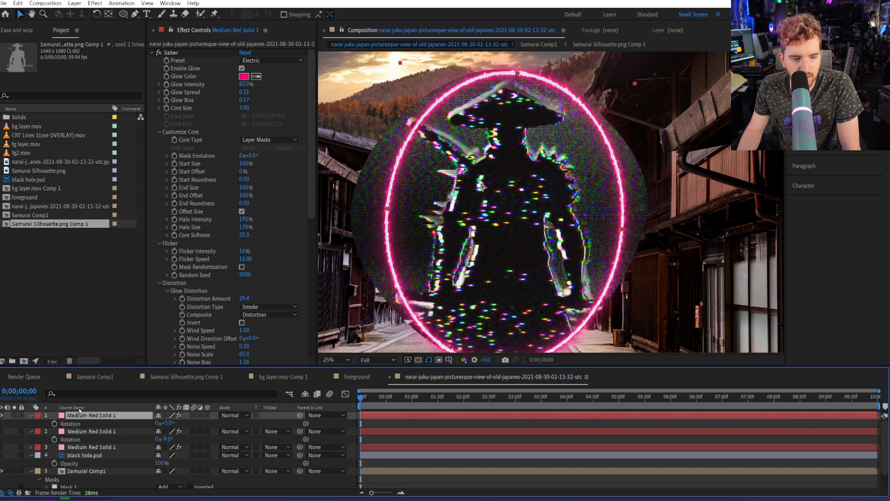
left_click_drag(242, 171, 412, 181)
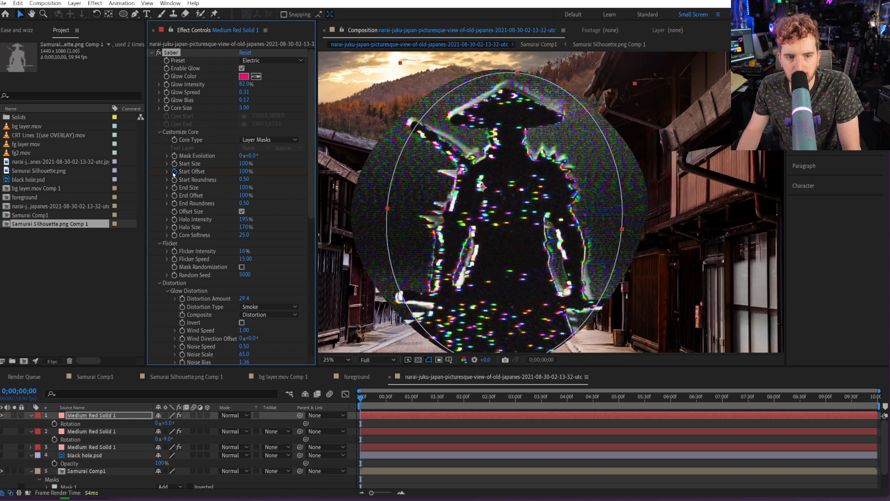
key("End")
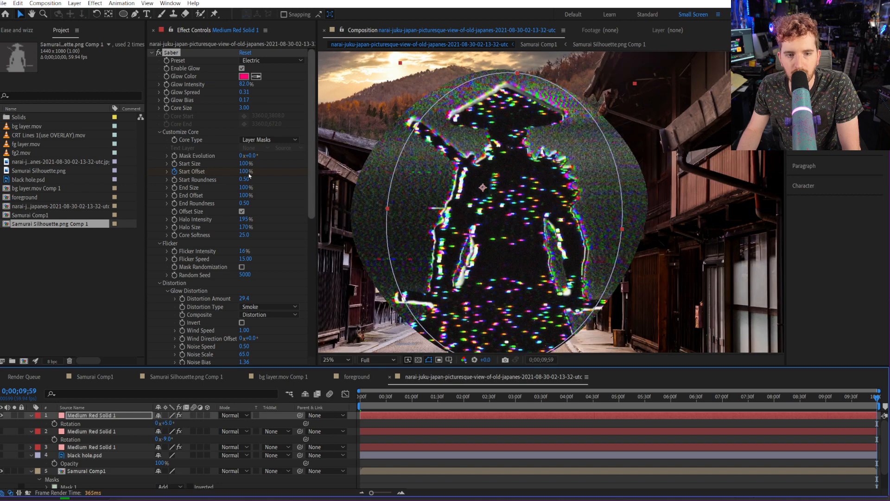
left_click(246, 171)
type("0")
key("Return")
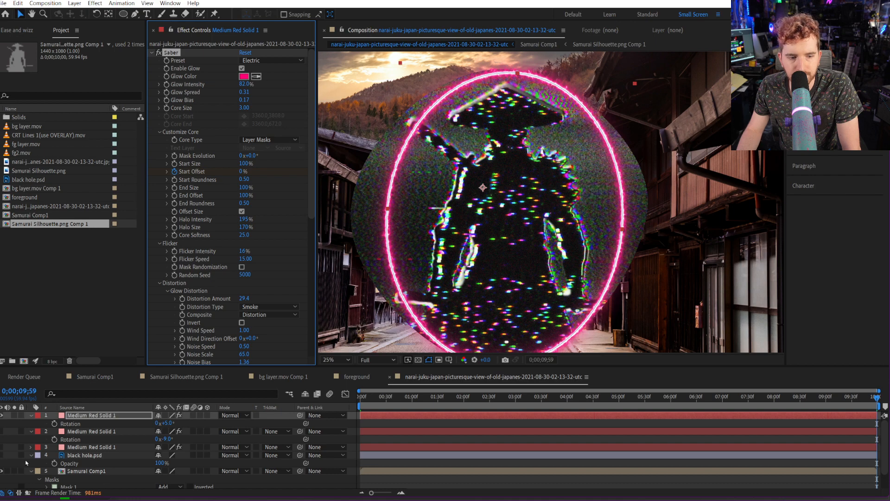
Show the cyan ring and keyframe its Saber End Offset from 0% at the first frame to 100% at the last.
left_click(79, 431)
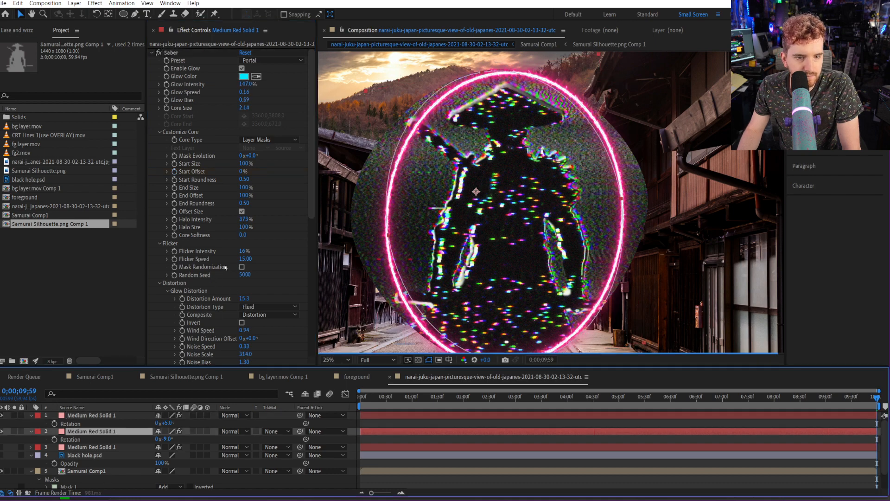
left_click_drag(246, 200, 227, 184)
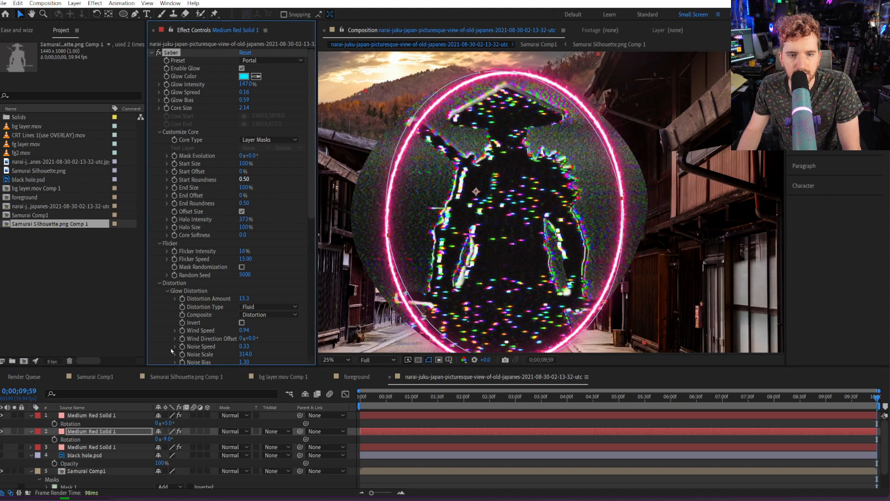
left_click(360, 398)
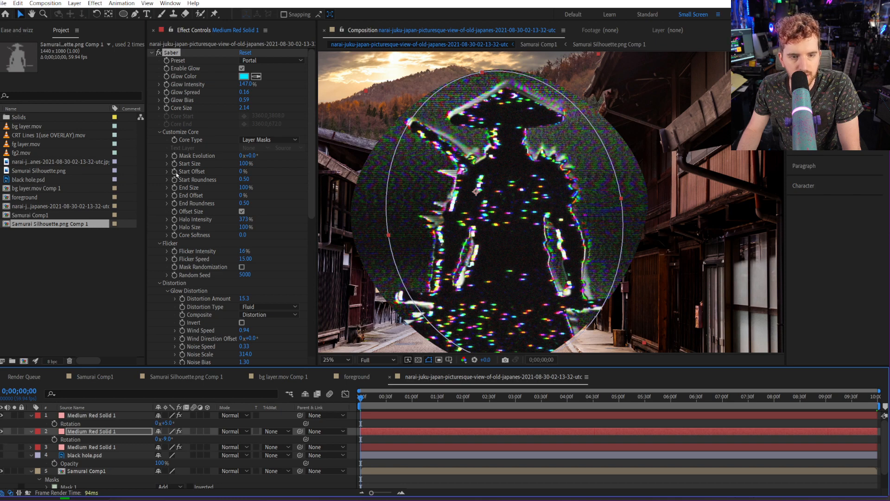
left_click(174, 197)
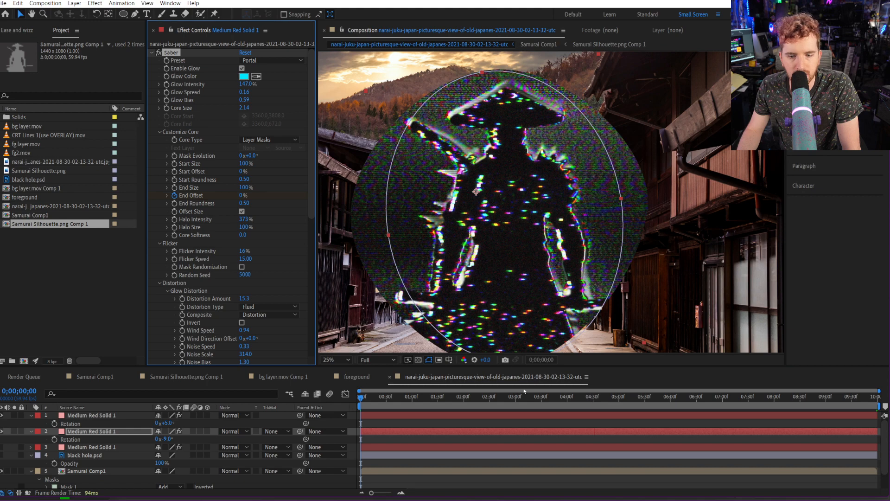
left_click_drag(530, 398, 878, 398)
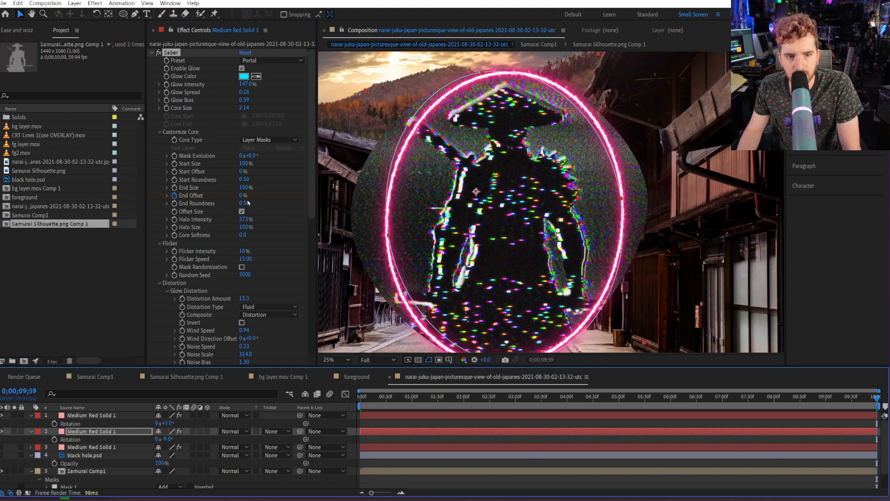
left_click_drag(242, 196, 505, 222)
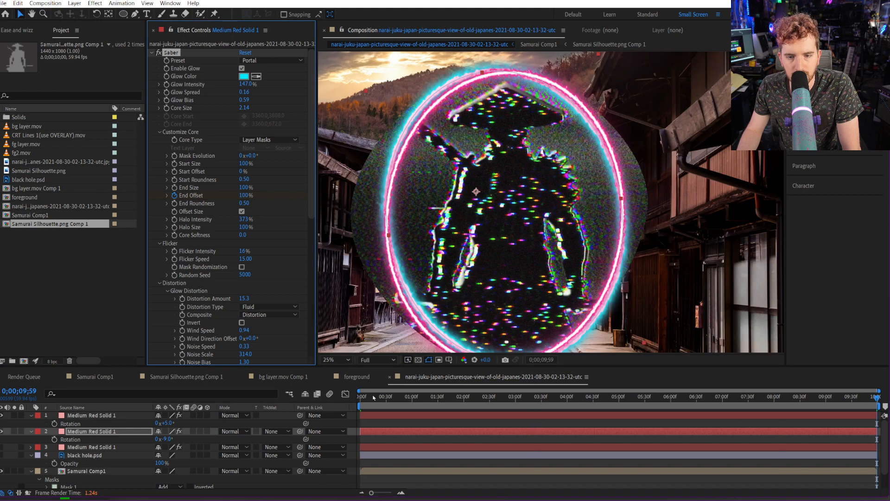
Scrub through the ring animation, then at the last frame remove the keyframes from the cyan ring's End Offset and pink ring's Start Offset.
left_click_drag(373, 397, 876, 408)
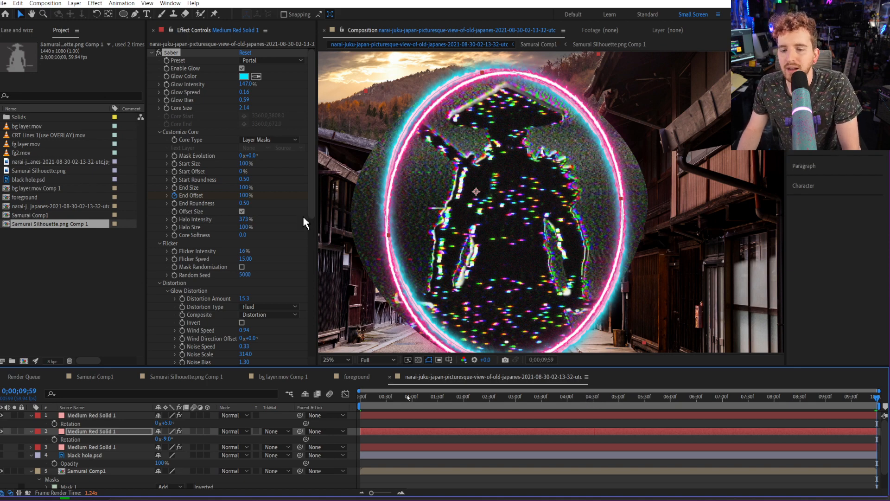
left_click_drag(407, 397, 369, 402)
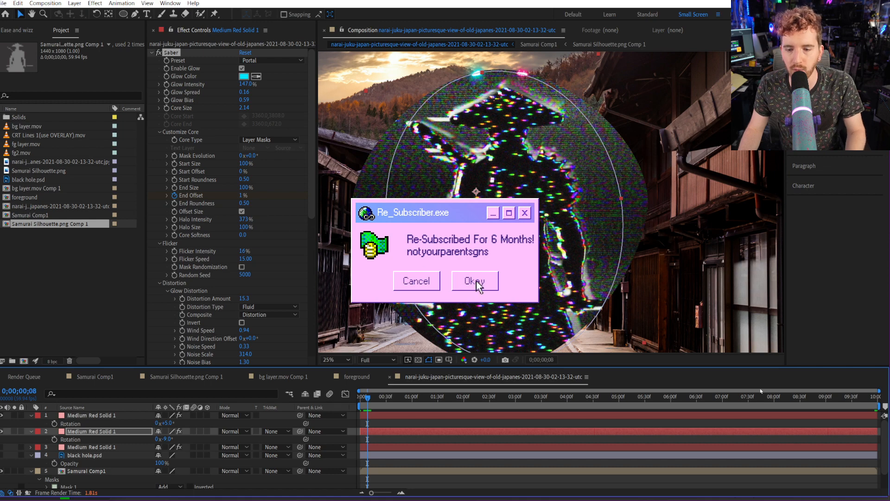
key("End")
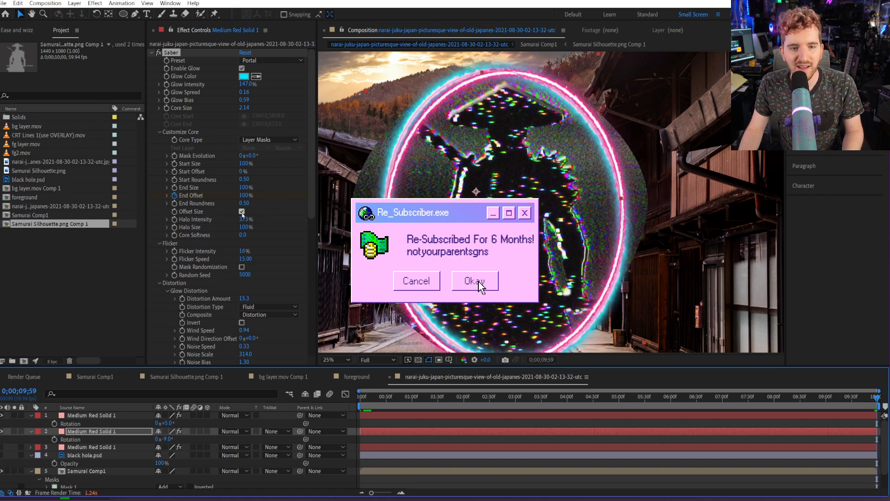
left_click(176, 198)
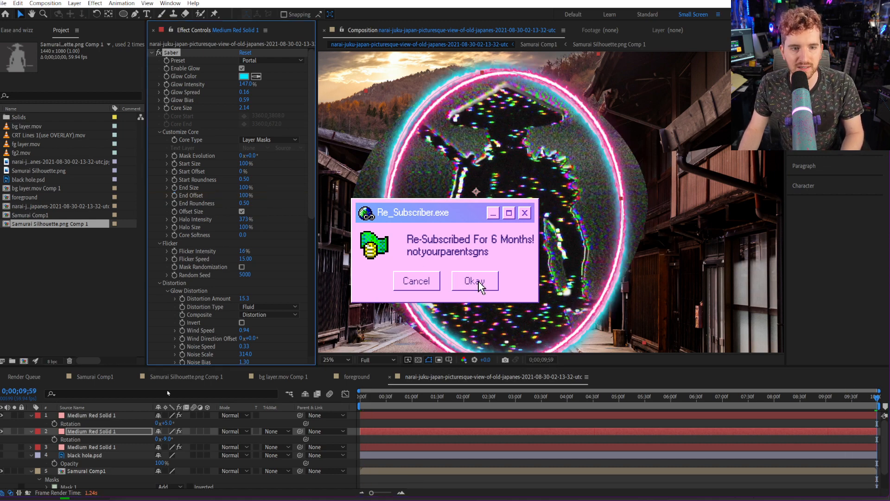
left_click(127, 416)
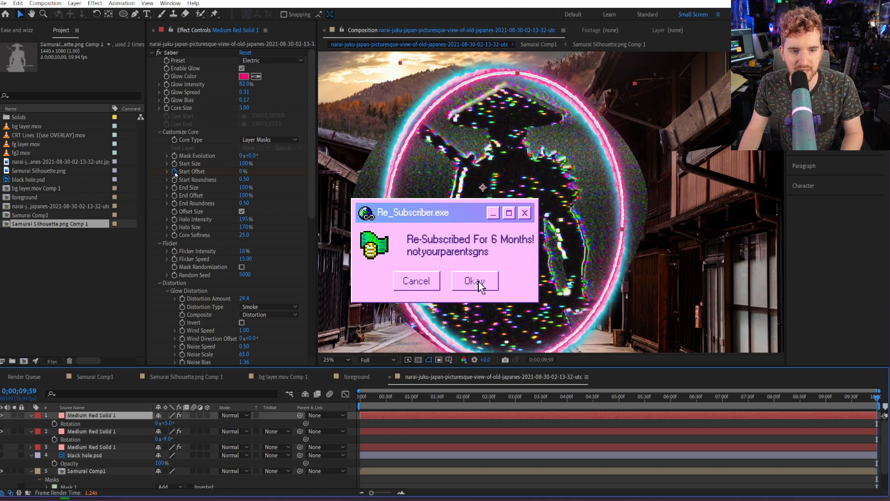
left_click(93, 415)
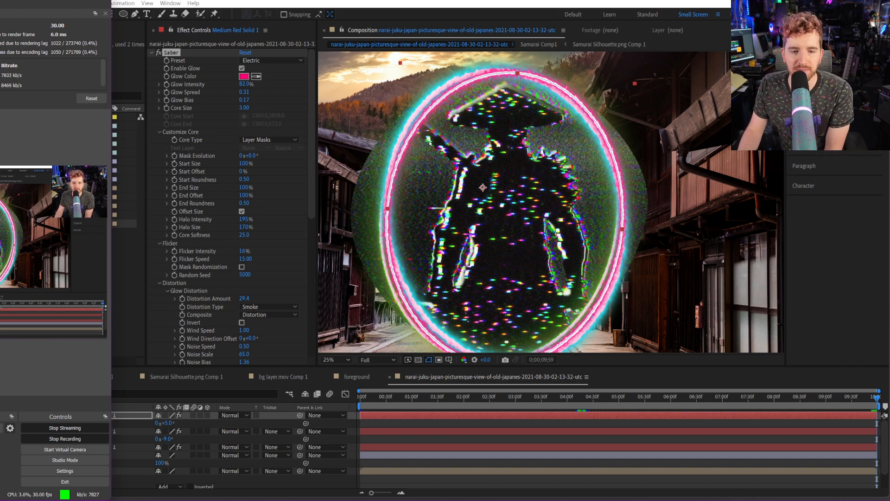
Return to the After Effects composition and preview the portal at 0;00;04;12.
left_click(454, 3)
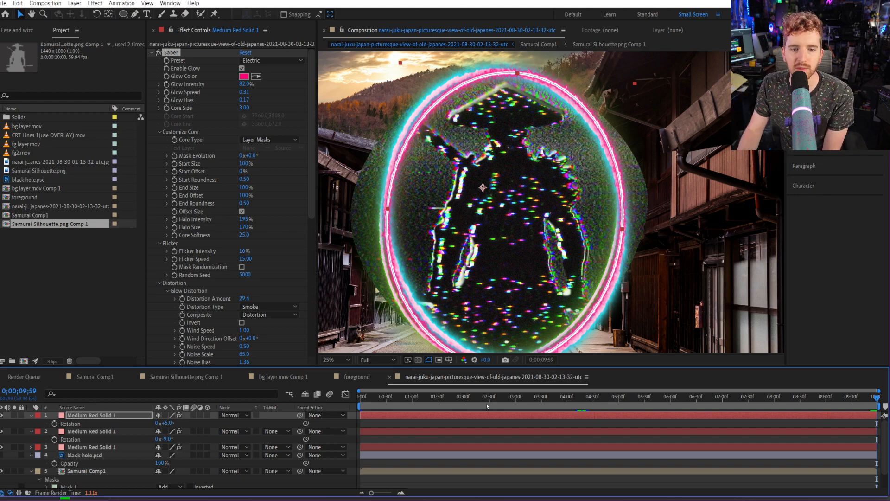
left_click_drag(454, 400, 578, 400)
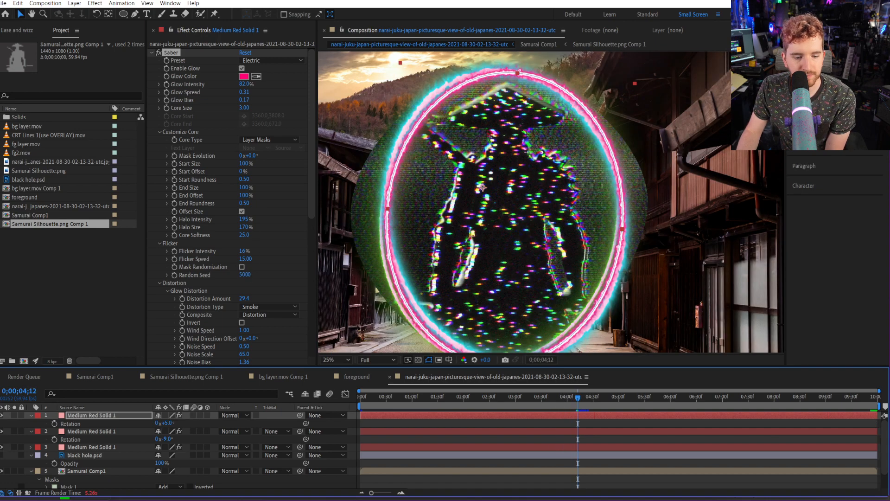
Switch to the Saber tutorial in the browser and review the ring draw-on section around 6:15.
left_click(126, 458)
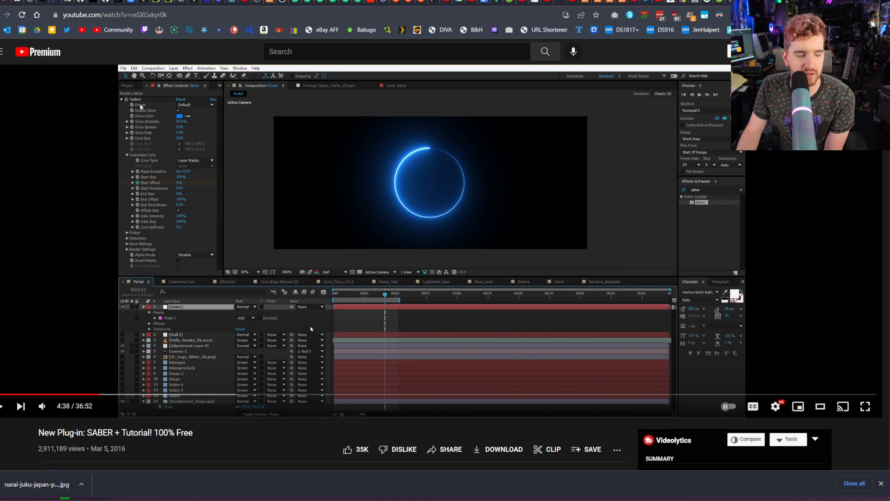
left_click(154, 396)
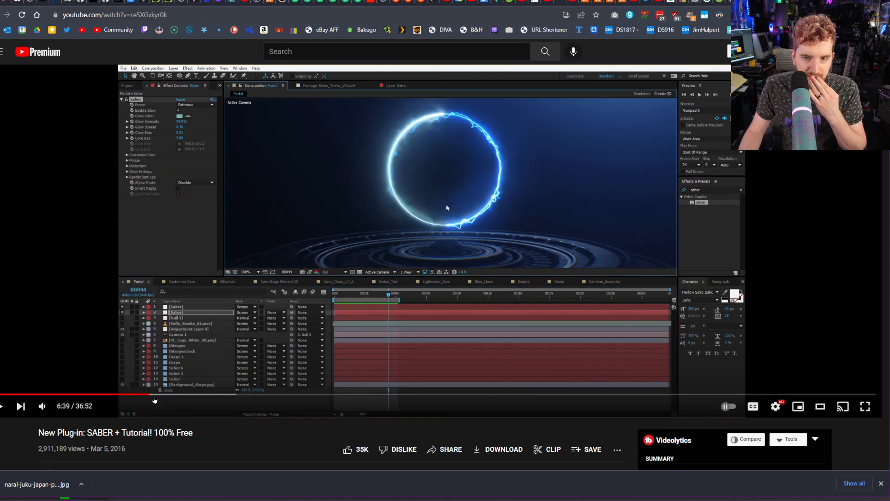
left_click(135, 398)
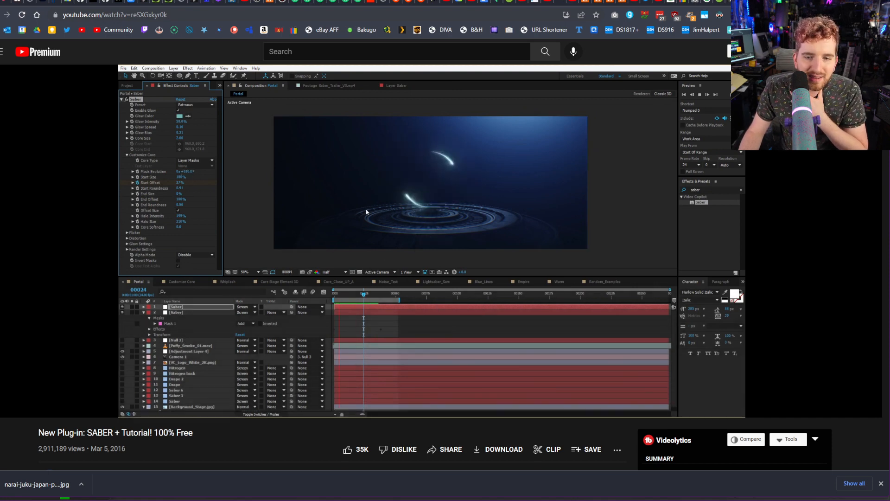
left_click(310, 314)
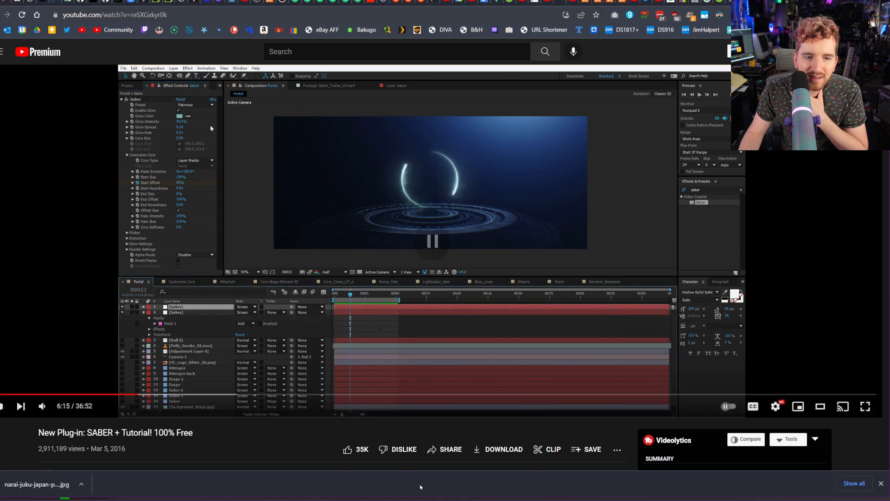
Return to After Effects and set the pink ring's Saber Mask Evolution to 180°.
left_click(421, 499)
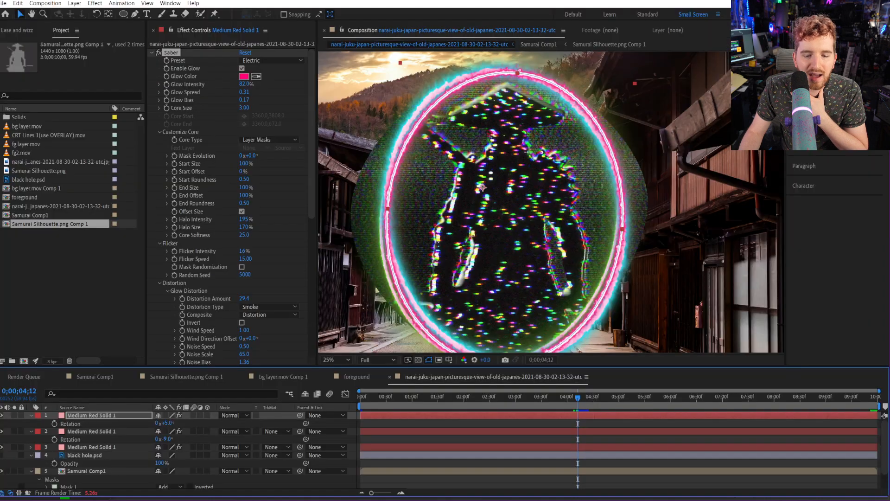
left_click(251, 156)
type("180")
key("Return")
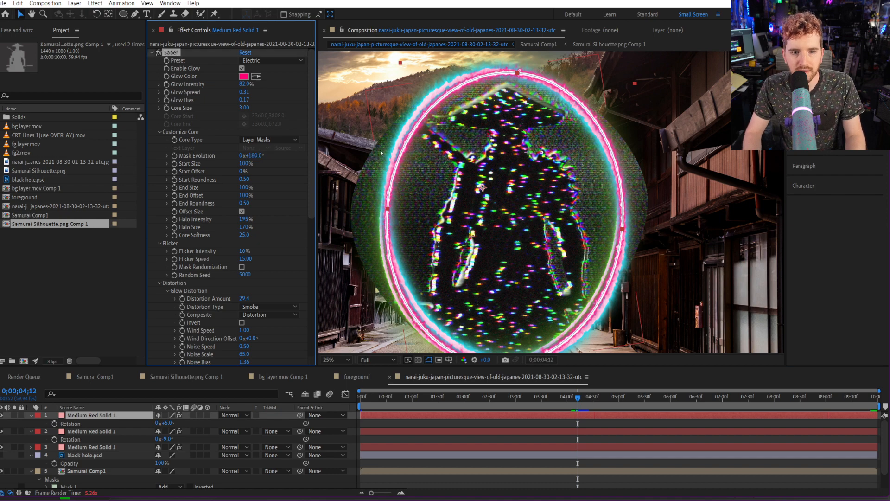
Select the cyan ring layer and set its Saber Mask Evolution to 180°.
left_click(132, 430)
left_click(258, 155)
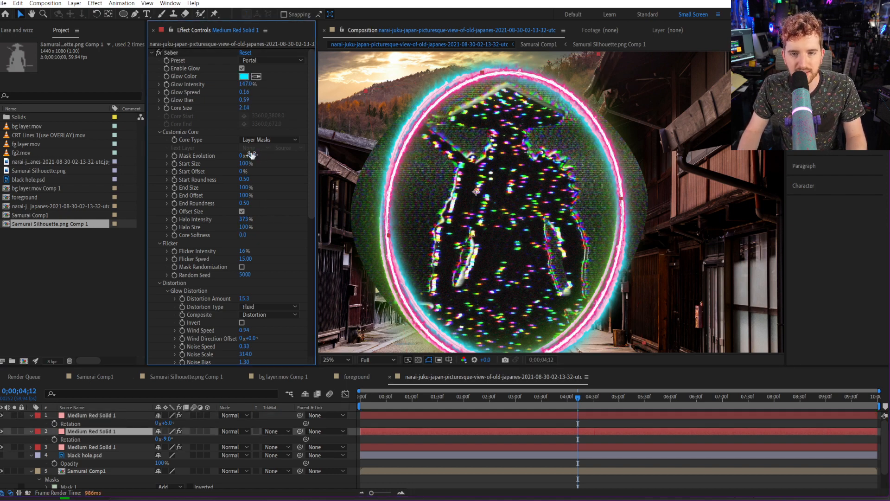
left_click(252, 155)
type("180")
key("Return")
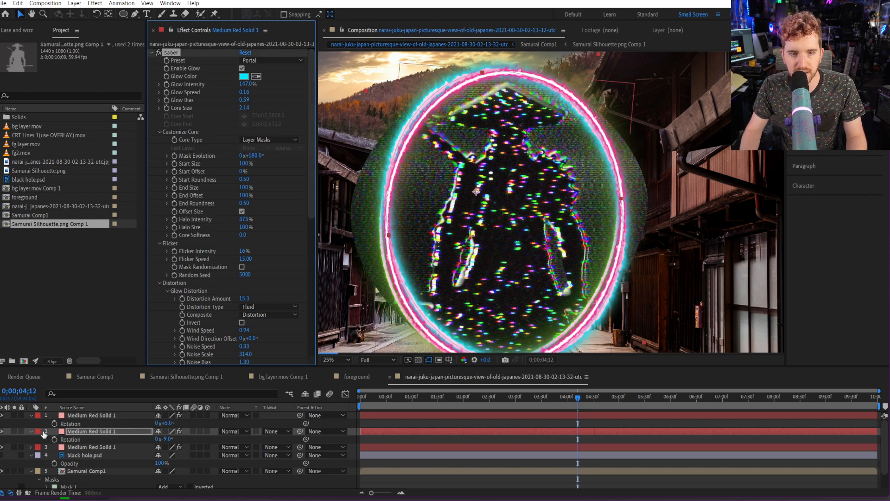
Select the green ring layer and set its Saber Mask Evolution to 180°.
left_click(116, 447)
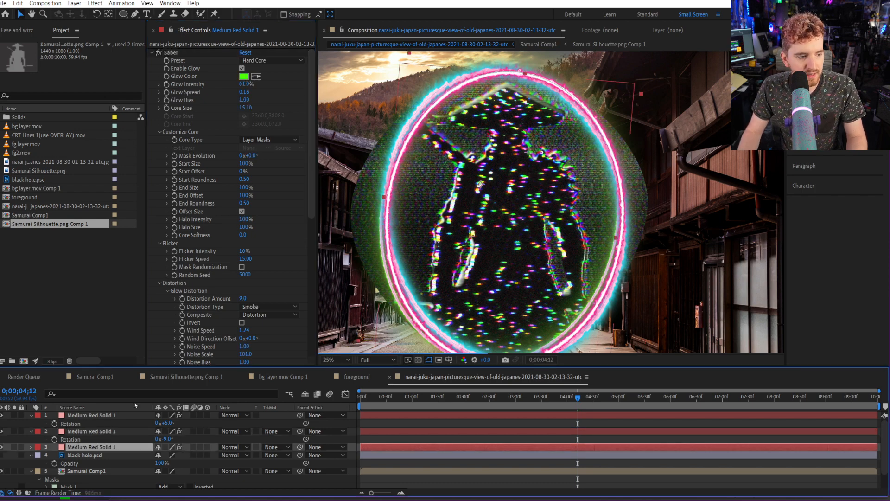
left_click(252, 156)
type("180")
key("Return")
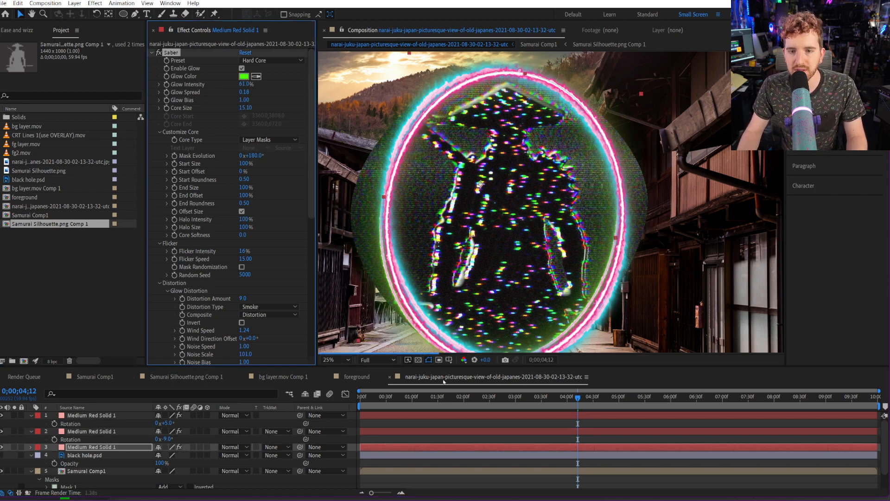
View the whole portal composition, scrub to around 0;00;02;14 and try to play the preview.
left_click(459, 397)
key("space")
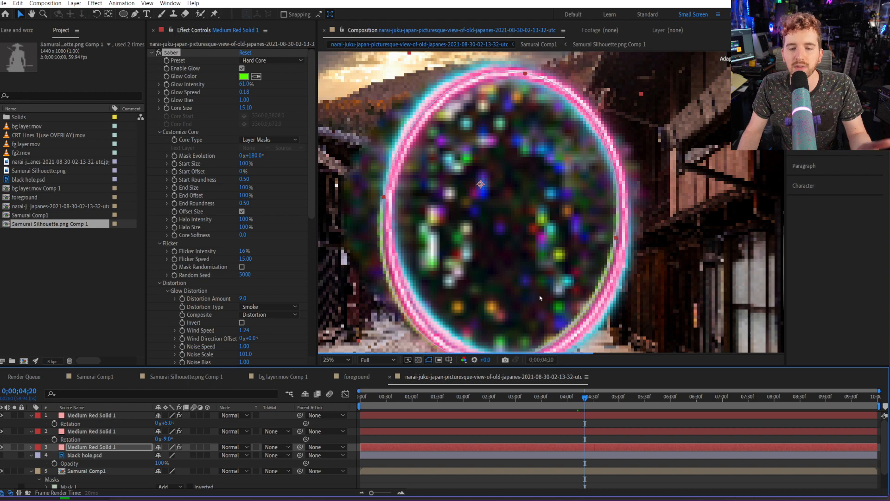
scroll(575, 241, "down", 1)
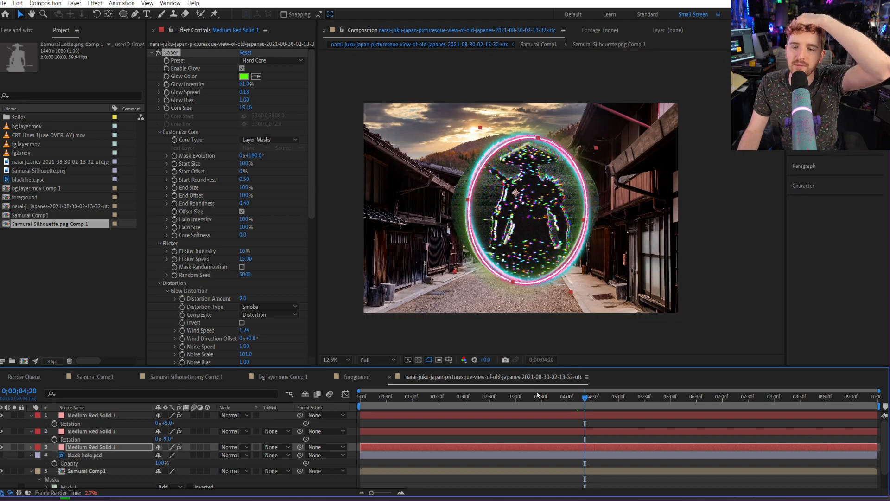
left_click_drag(538, 394, 476, 396)
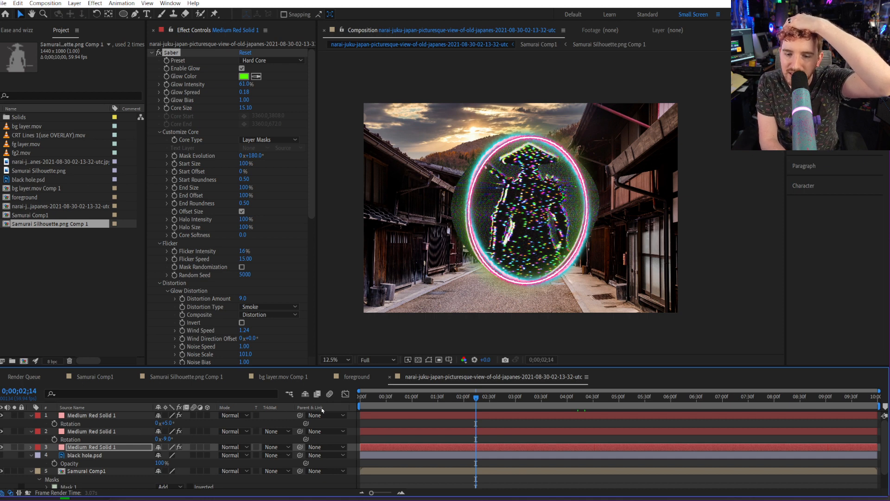
key("Page_Up")
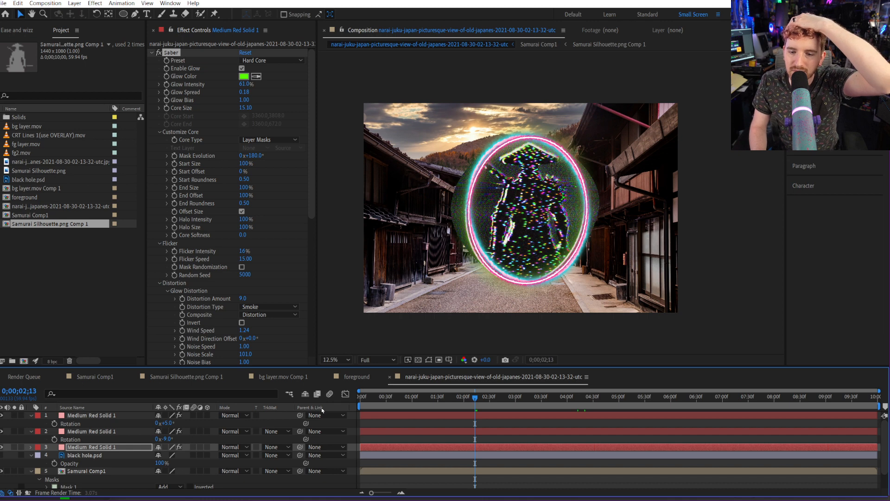
key("space")
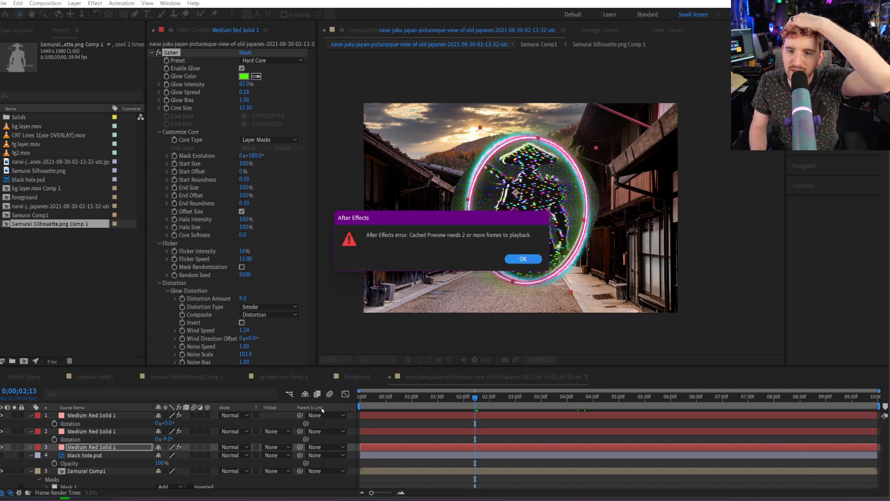
key("space")
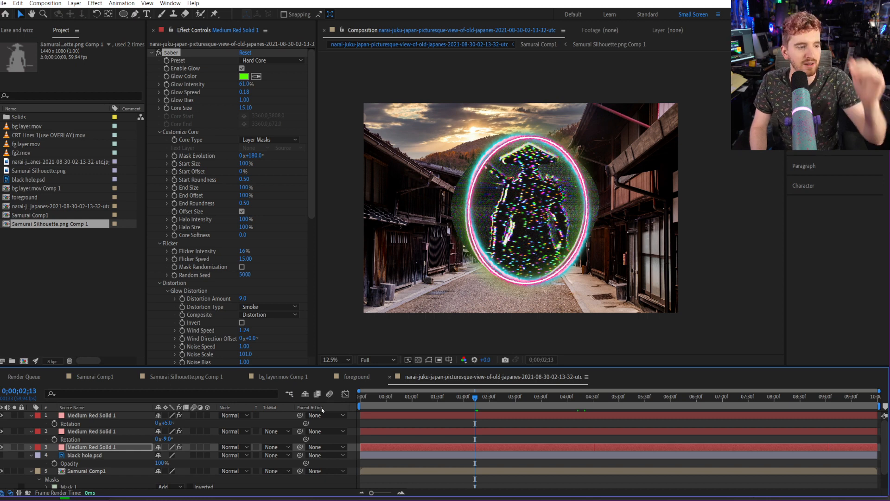
Dismiss the error, lower the preview resolution to Half and inspect the portal up close at 0;00;02;39.
left_click(384, 363)
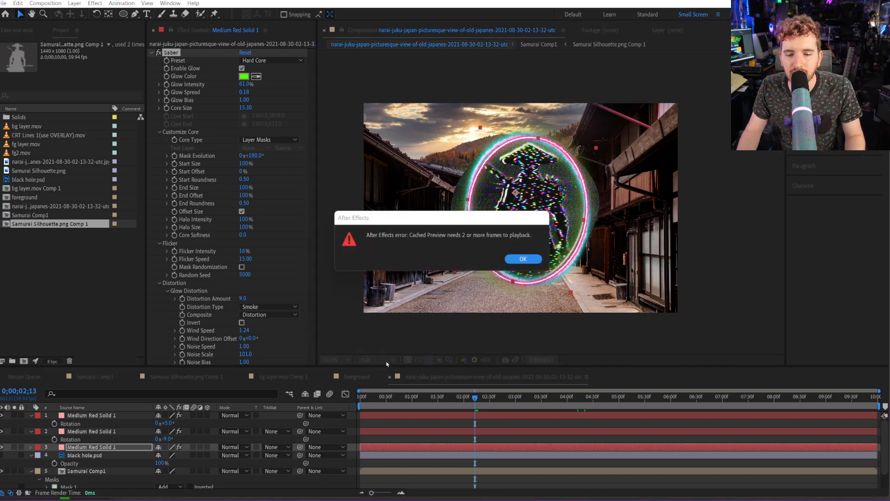
left_click(523, 258)
left_click(384, 362)
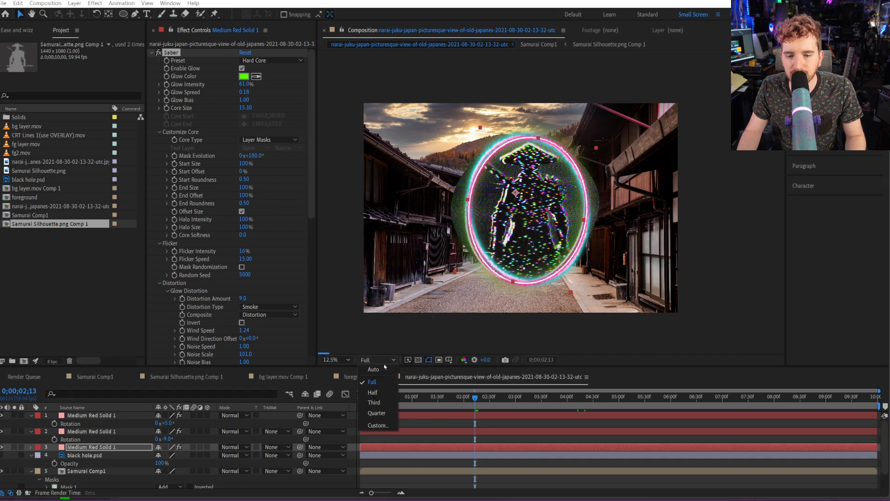
left_click(372, 393)
left_click_drag(474, 398, 499, 402)
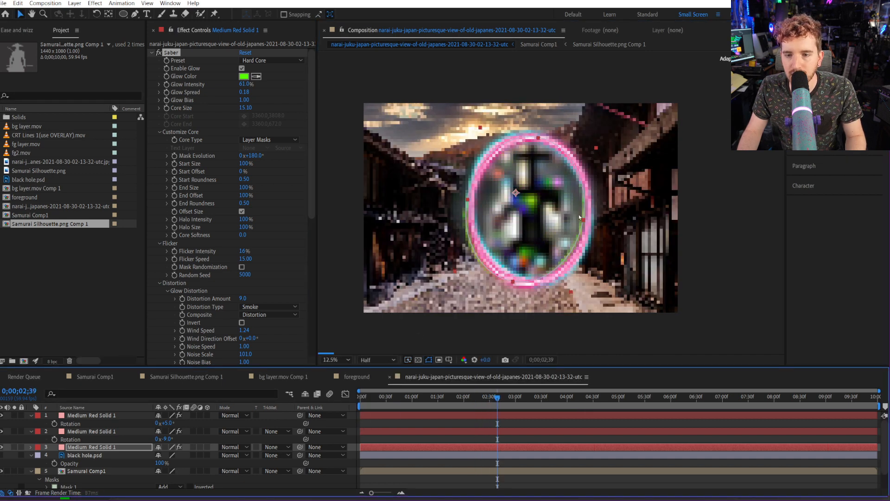
scroll(550, 201, "up", 1)
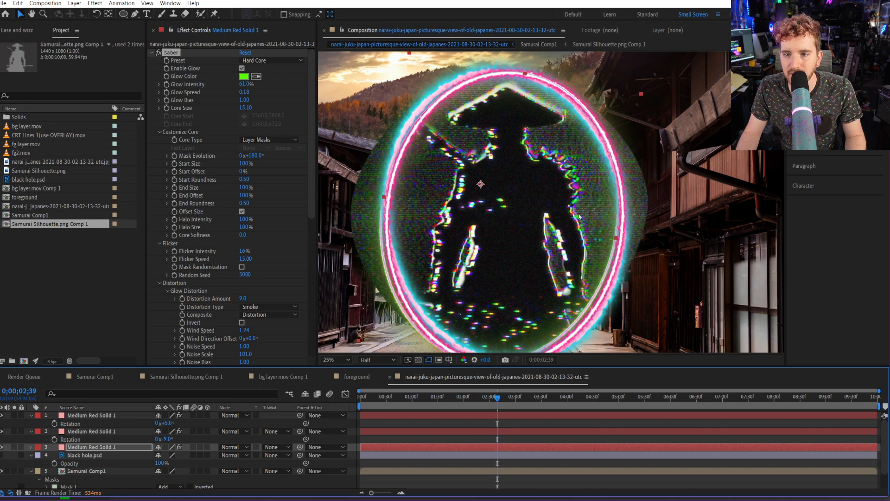
Switch to the Saber tutorial and watch the glow distortion section up to about 7:19.
key("alt+Tab")
left_click(475, 257)
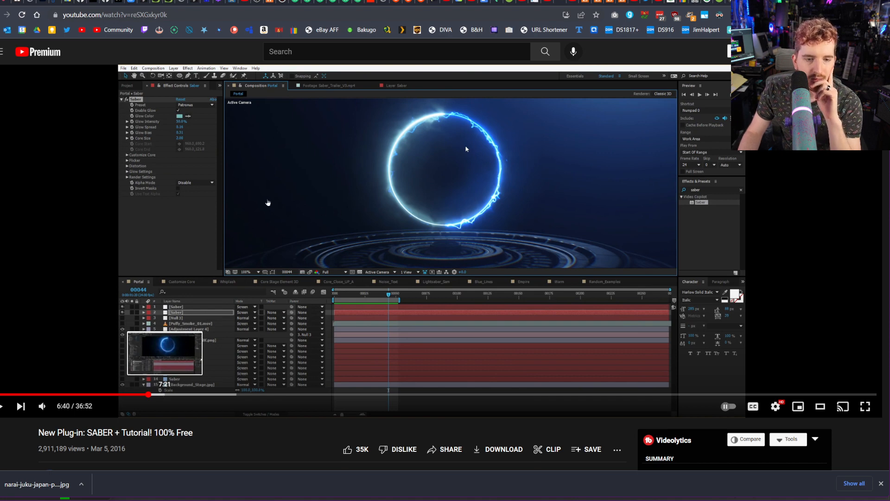
left_click(161, 395)
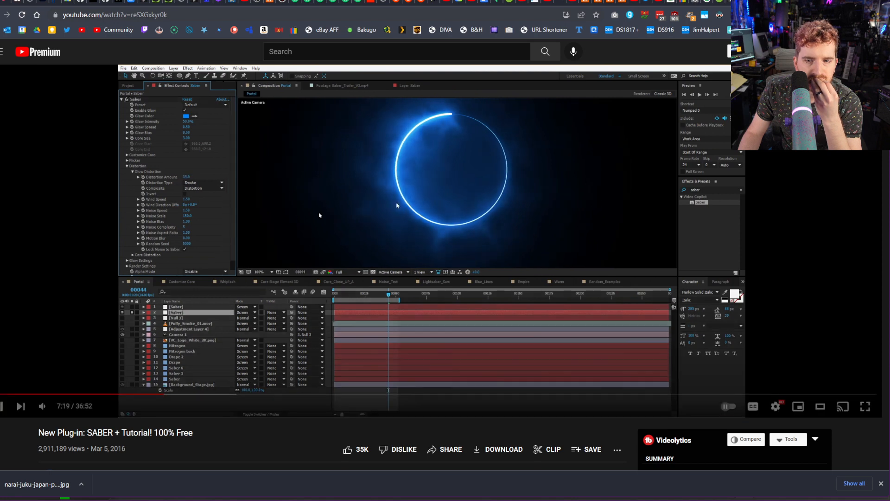
left_click(319, 215)
Return to After Effects and raise the green ring's Glow Distortion Amount to 40.
key("alt+Tab")
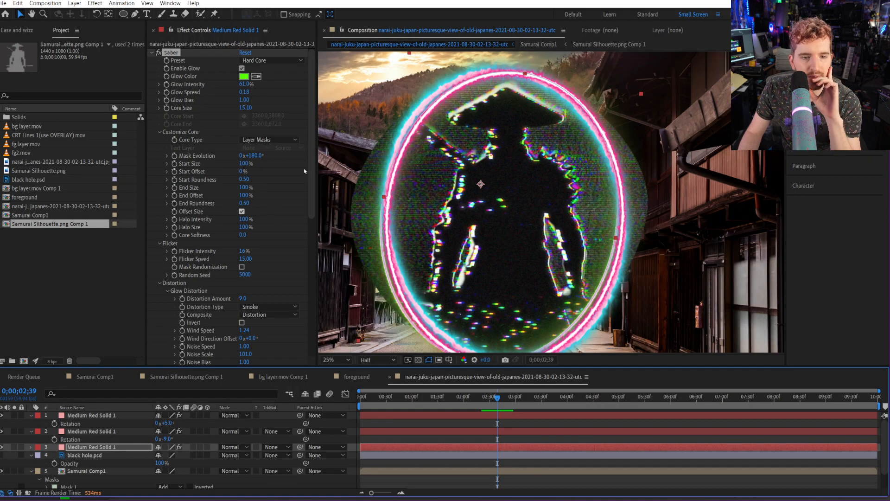
scroll(289, 239, "down", 2)
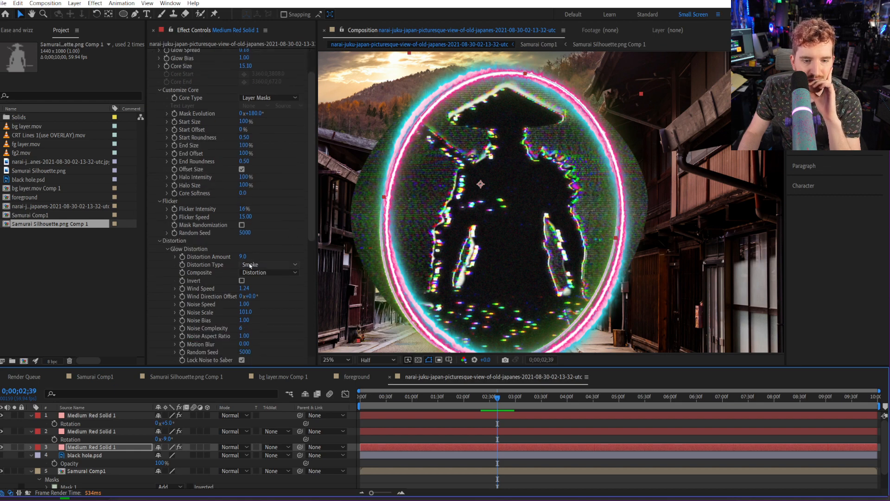
left_click_drag(251, 256, 260, 255)
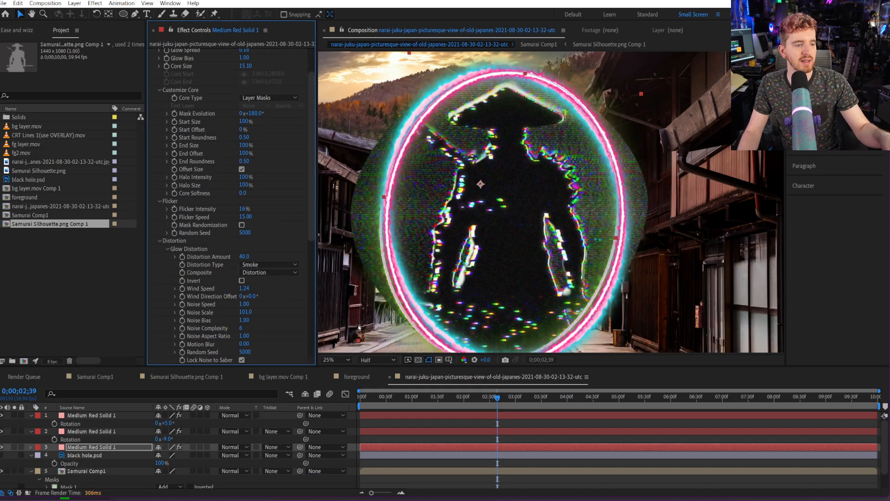
Show the Samurai Comp1 composition and open Samurai Silhouette.psd in Photoshop from the Samurai project folder.
left_click(96, 376)
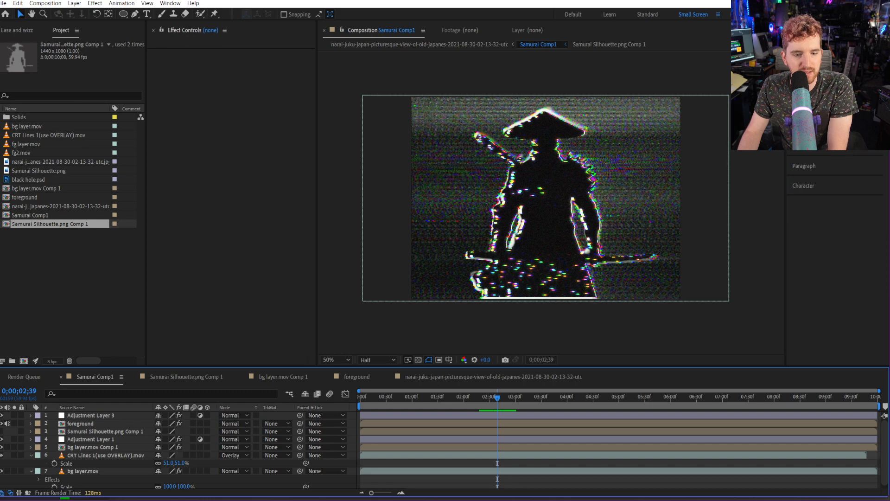
mouse_move(324, 494)
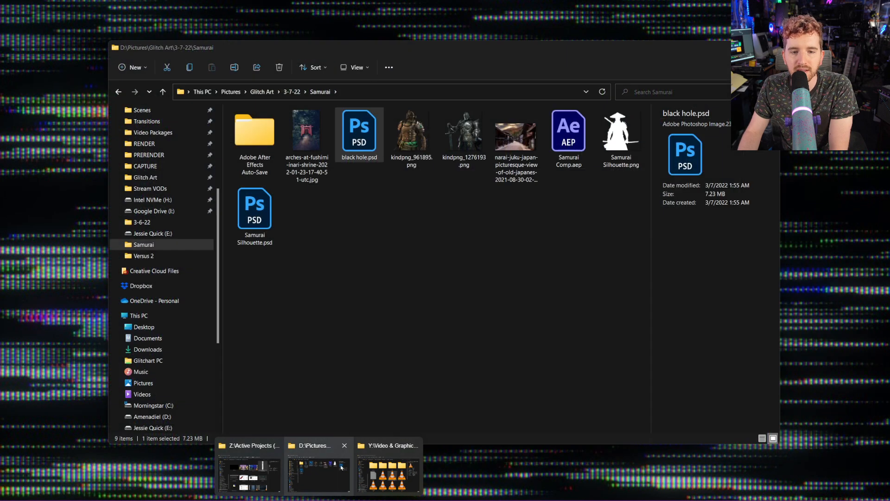
left_click(310, 470)
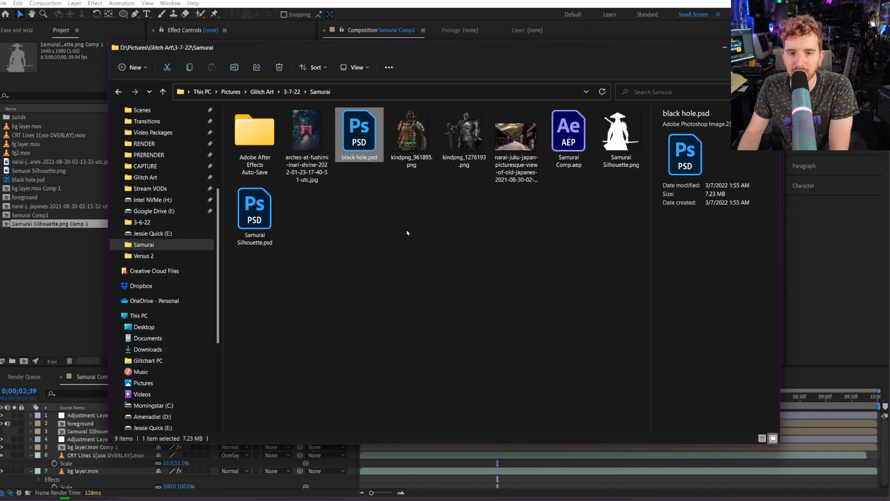
left_click(266, 217)
double_click(267, 217)
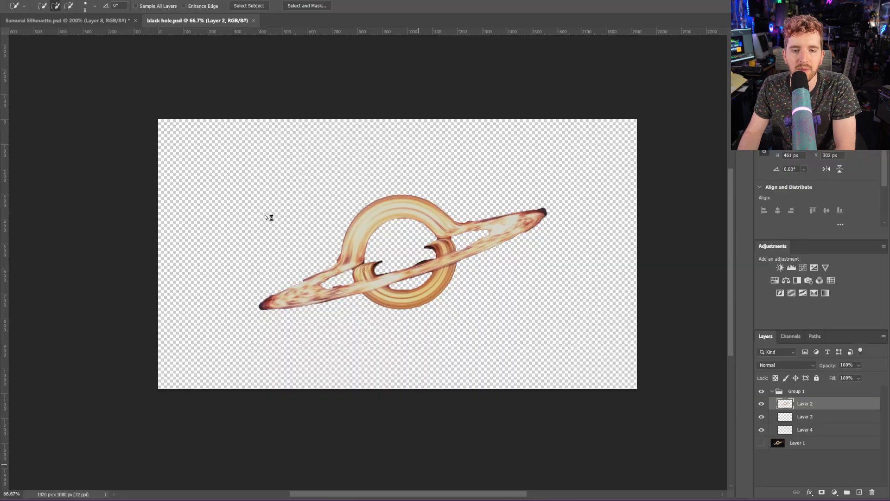
Reveal the original artwork on Layer 1 with Group 1 hidden, then restore both to their previous visibility.
scroll(777, 445, "down", 3)
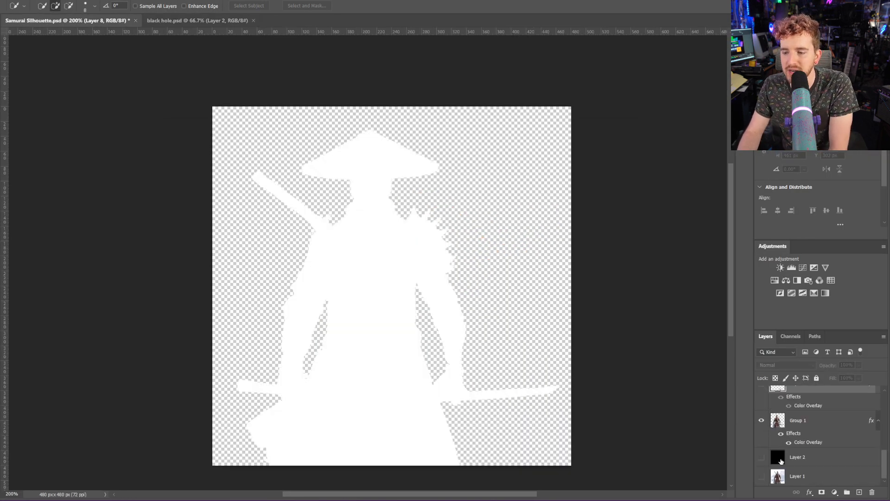
left_click(761, 478)
left_click(761, 424)
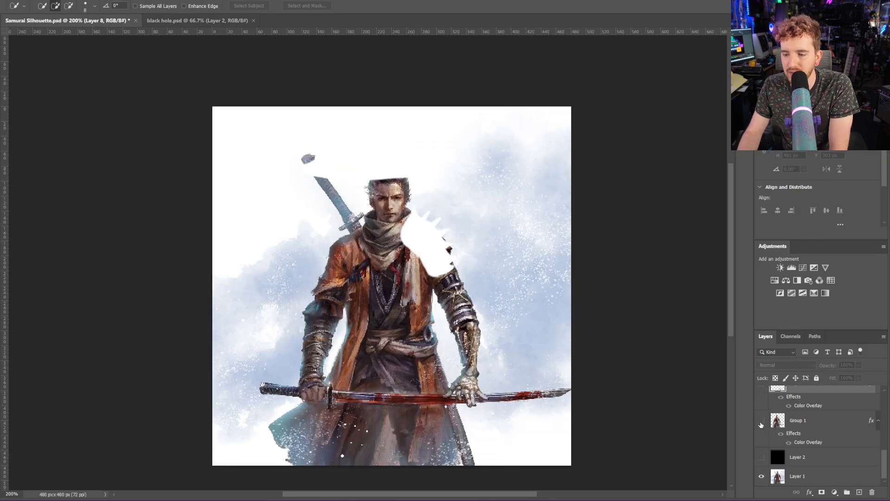
left_click(760, 477)
left_click(762, 421)
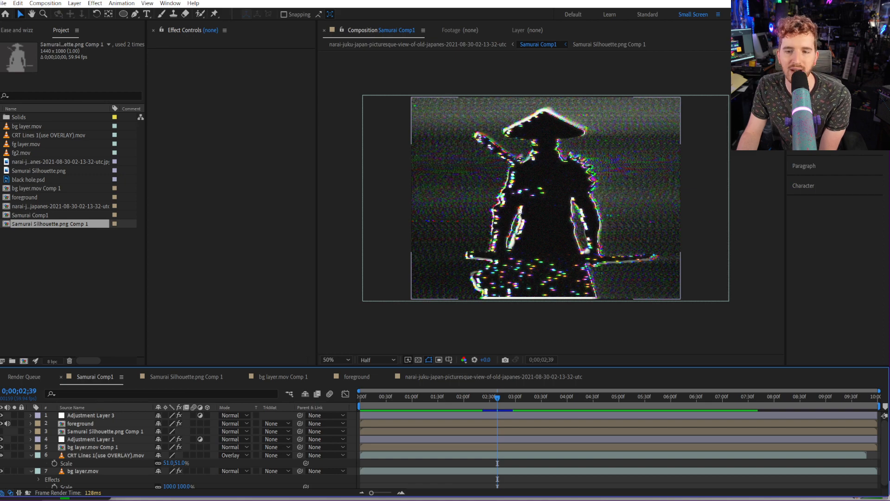
Return to After Effects and scrub the Samurai Comp1 composition to 0;00;04;17 to examine the glitch effect.
key("slash")
key("comma")
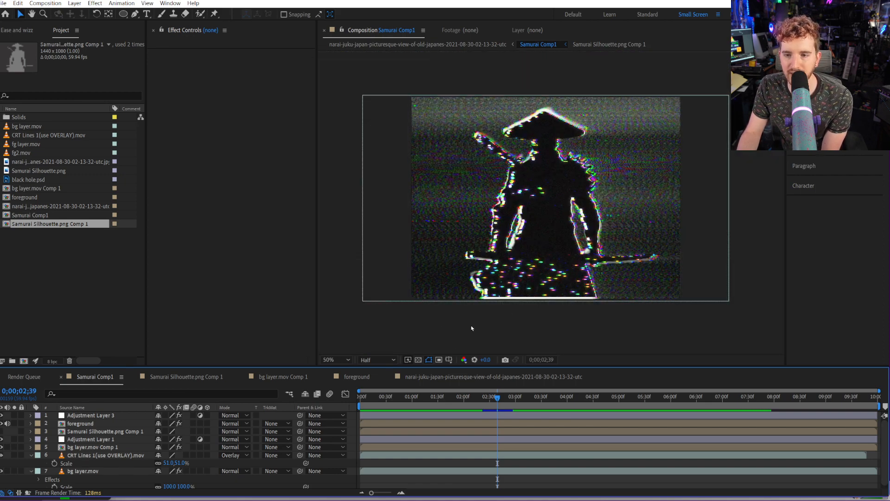
left_click_drag(437, 397, 582, 398)
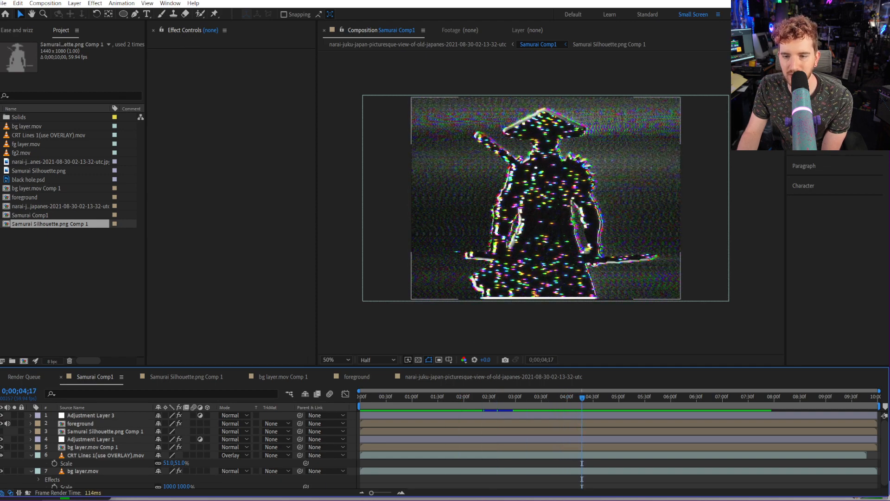
scroll(20, 463, "down", 1)
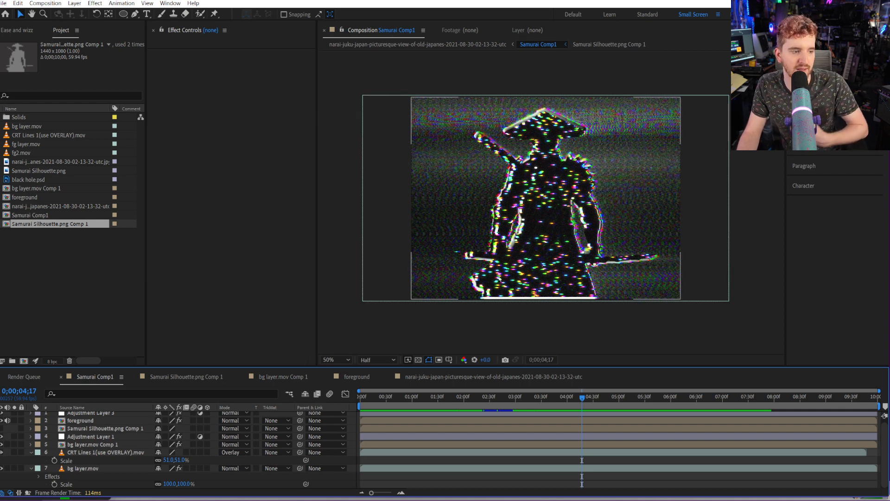
Open the narai-juku street composition and set the green ring's Saber Glow Distortion Amount to 109.
left_click(436, 379)
scroll(475, 275, "down", 1)
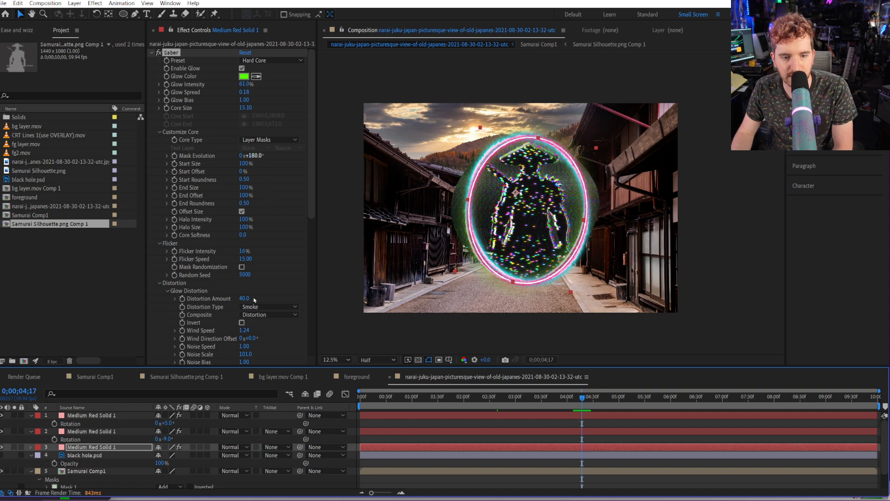
left_click_drag(245, 298, 283, 298)
scroll(509, 246, "up", 1)
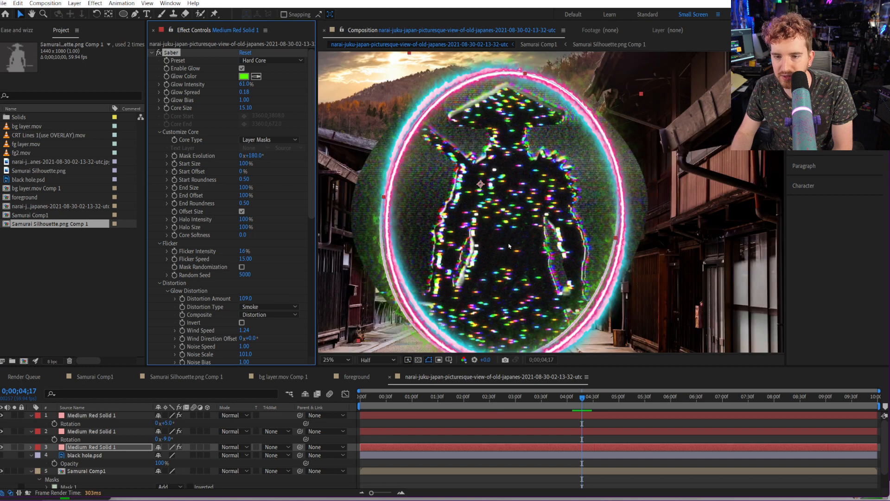
Hide the cyan ring, pink ring, Samurai Comp1 and street photo layers to isolate the green ring.
left_click(1, 431)
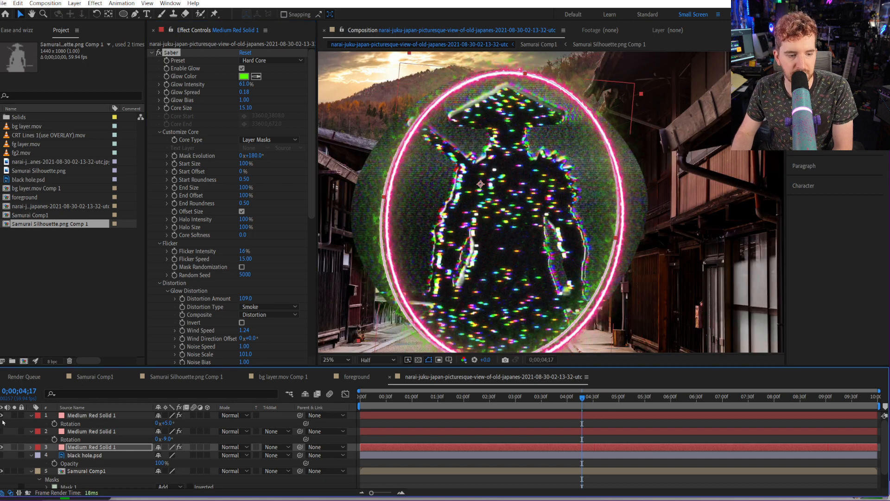
left_click(2, 415)
scroll(2, 420, "down", 2)
key("F2")
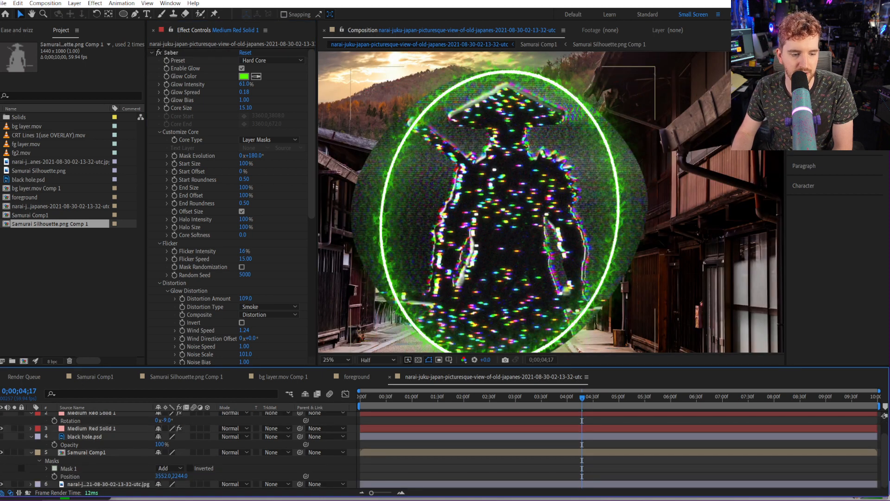
left_click(2, 452)
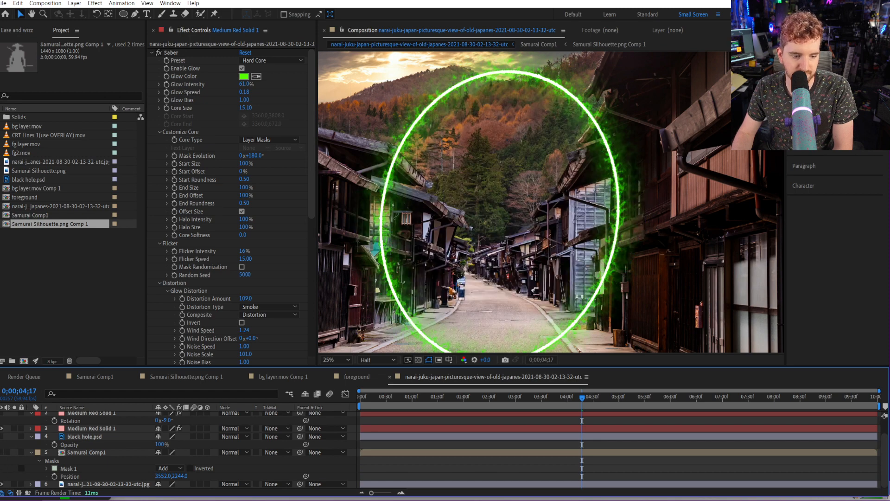
left_click(2, 484)
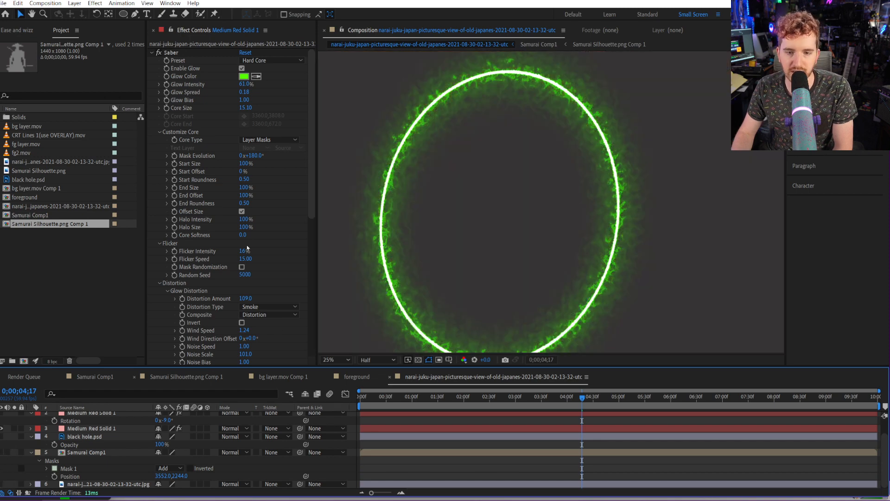
Set the green ring's Glow Distortion Amount to 158 and make the cyan ring visible again.
left_click_drag(244, 298, 279, 306)
left_click(88, 414)
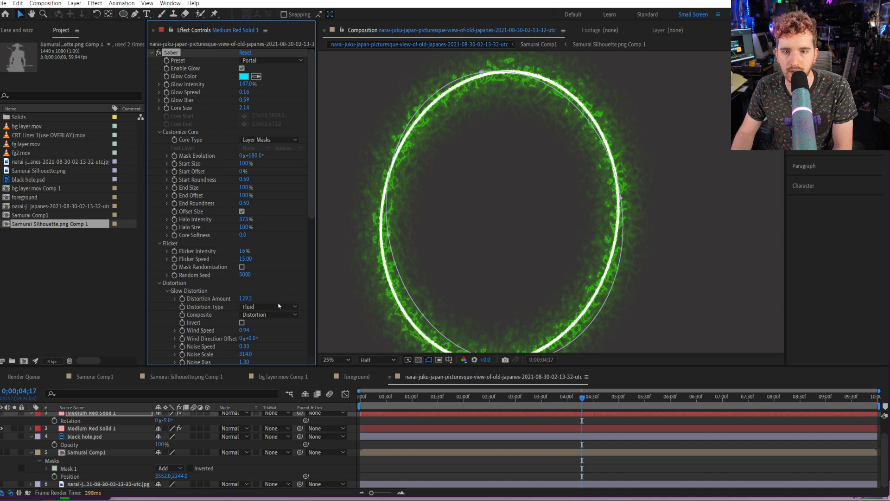
scroll(3, 427, "up", 2)
left_click(1, 431)
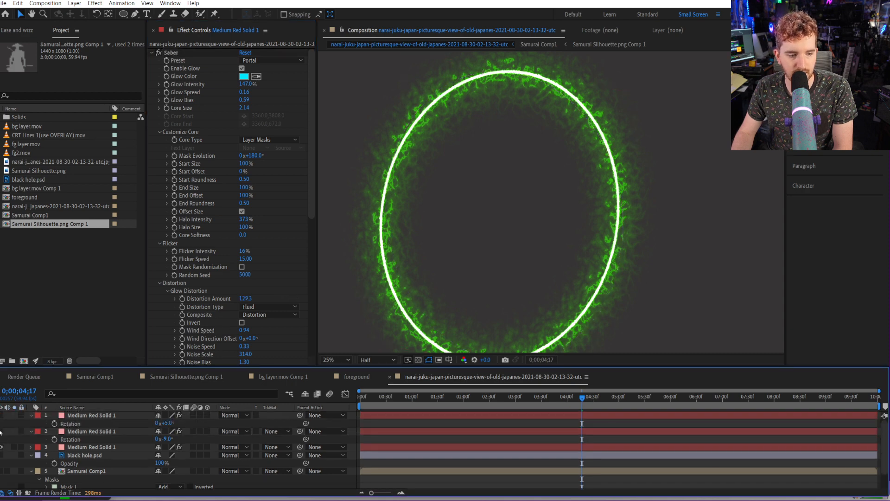
left_click(1, 432)
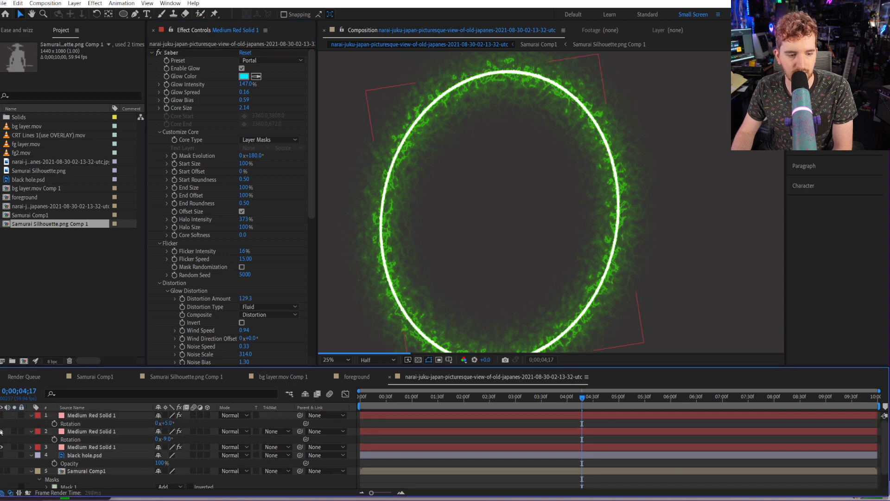
Show the pink ring again and set its Glow Distortion Amount to 96.4.
left_click(84, 416)
left_click(2, 415)
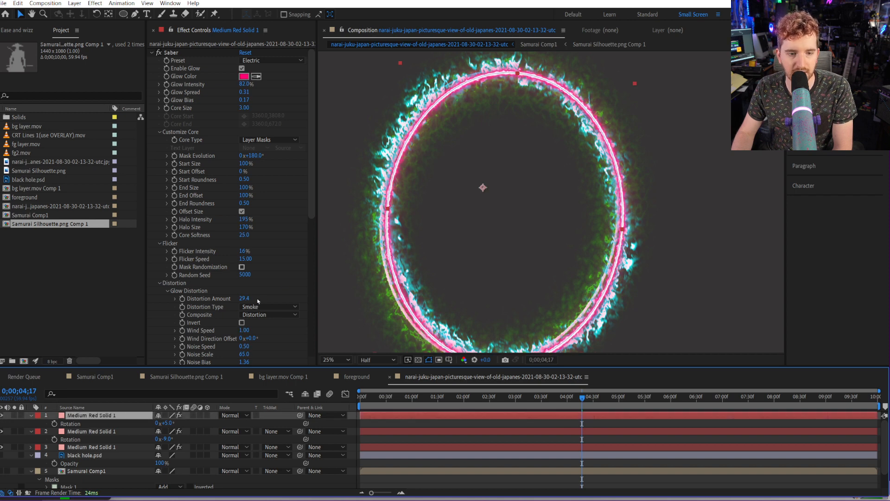
left_click_drag(244, 298, 277, 296)
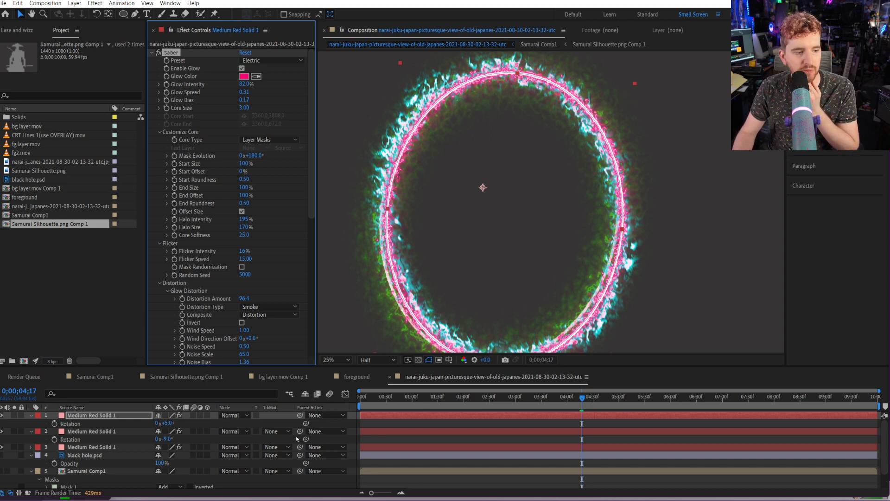
Switch to the Saber tutorial in the browser, skim ahead for distortion and sharpening settings, and pause it at 18:58.
mouse_move(217, 500)
mouse_move(130, 500)
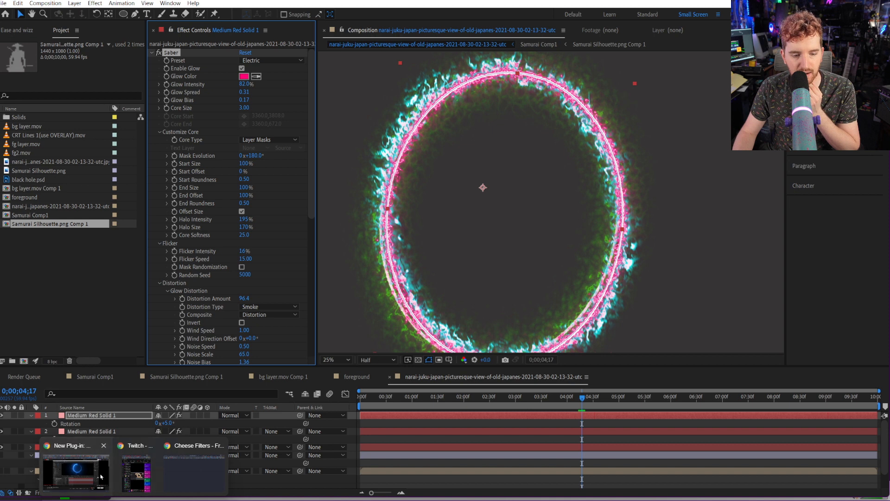
left_click(86, 470)
key("space")
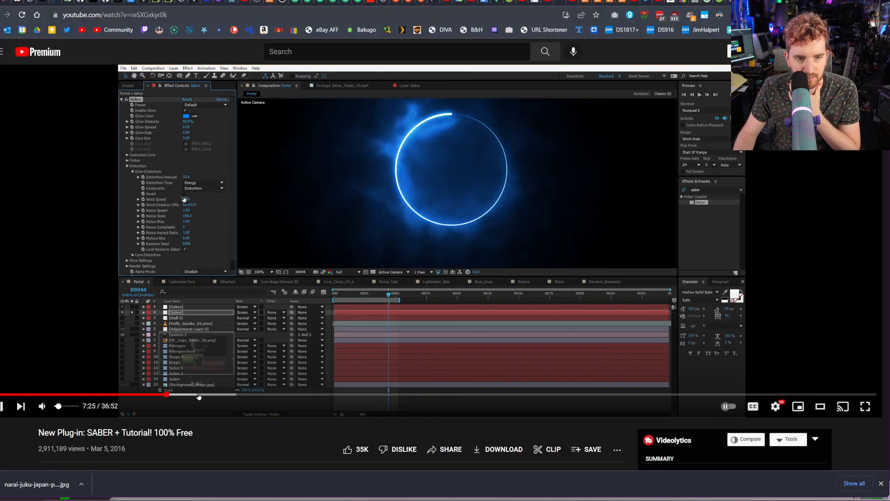
left_click(198, 394)
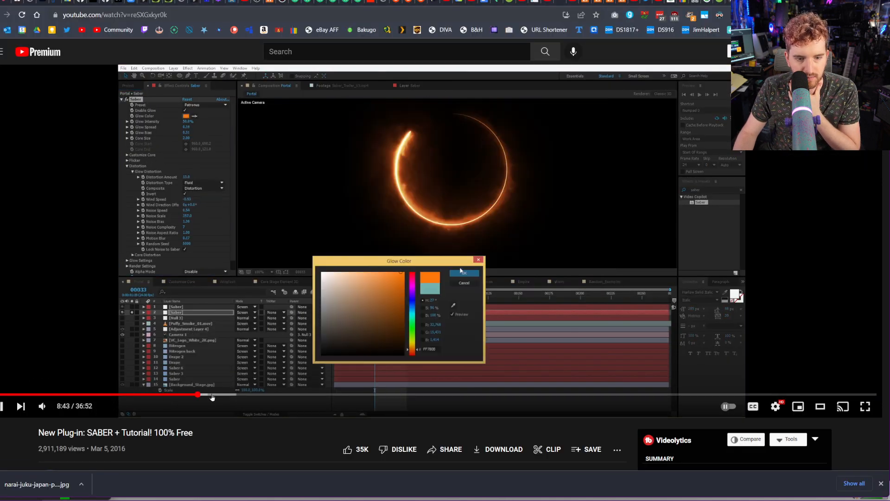
left_click(241, 395)
left_click(250, 396)
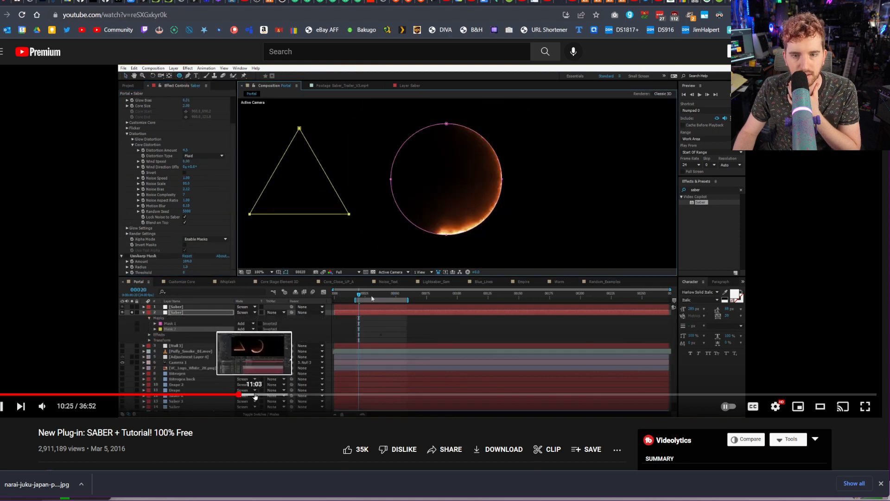
left_click(264, 395)
left_click(287, 395)
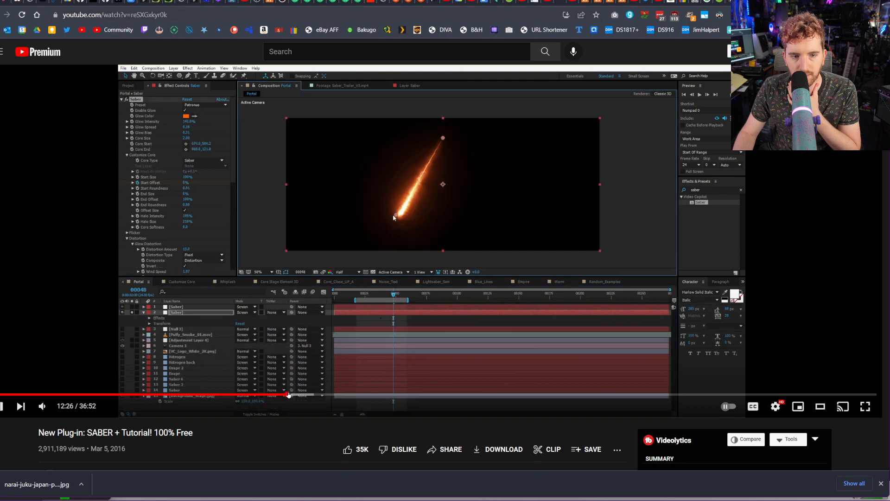
left_click(317, 396)
left_click(339, 395)
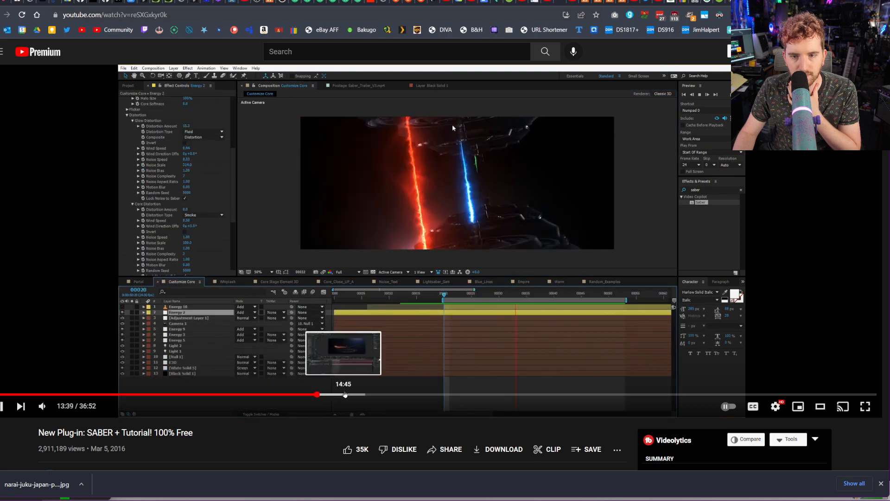
left_click(389, 395)
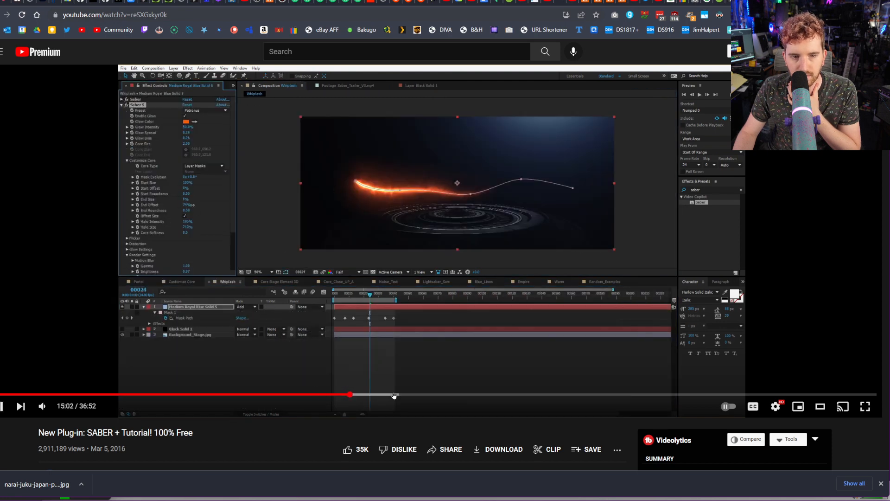
left_click(394, 395)
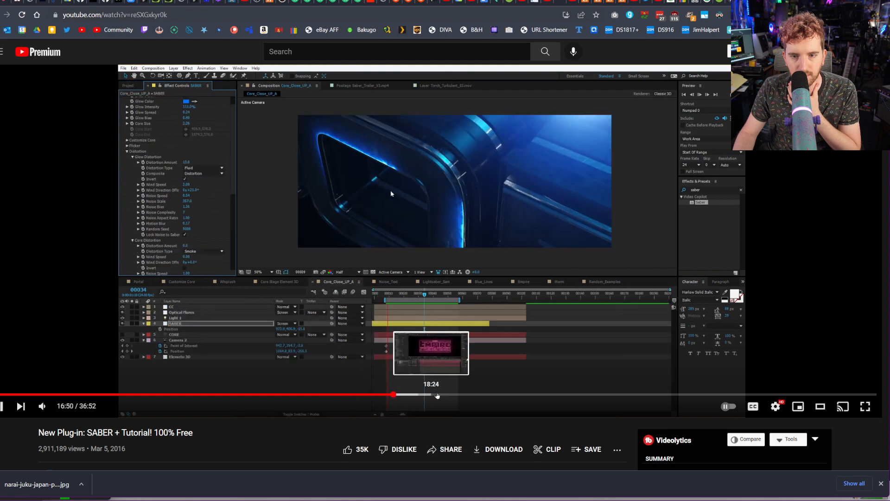
left_click(445, 396)
key("space")
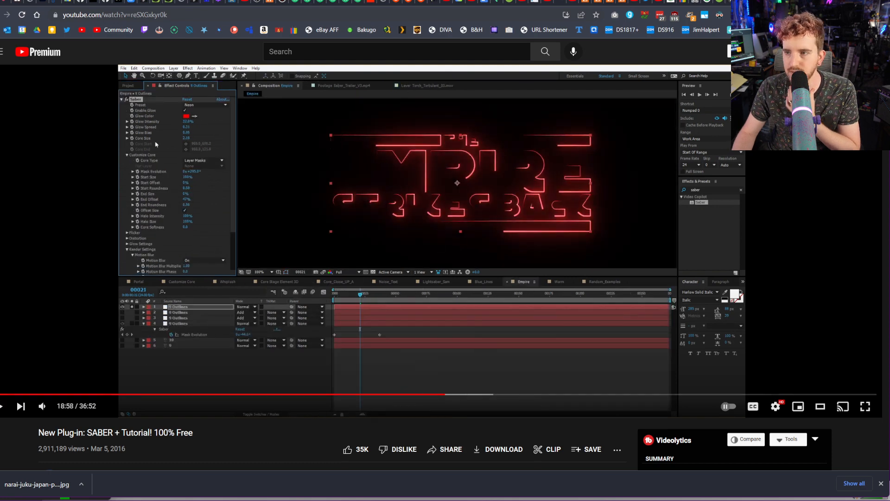
Return to After Effects, collapse the pink ring's Saber settings and apply an Unsharp Mask effect to that layer.
left_click(520, 492)
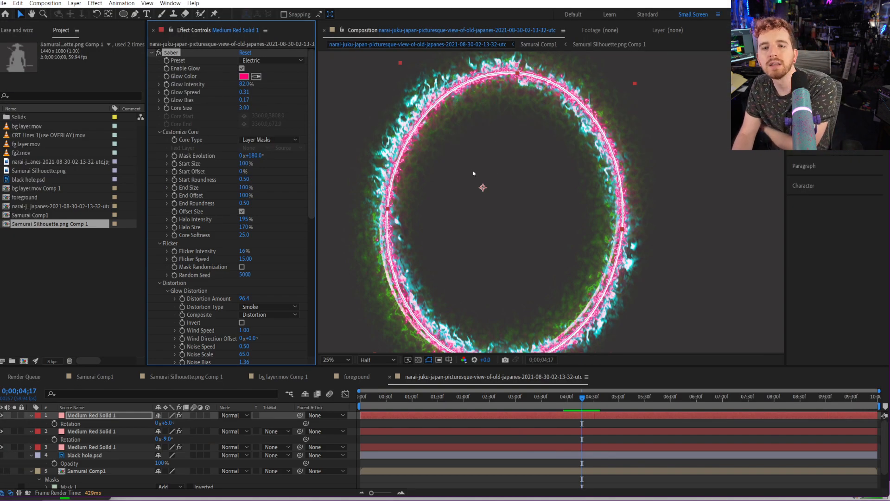
left_click(152, 52)
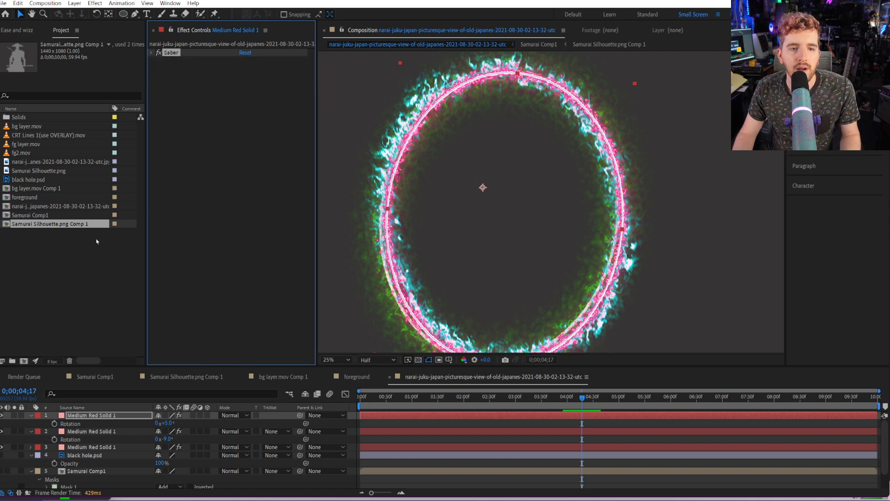
left_click(809, 126)
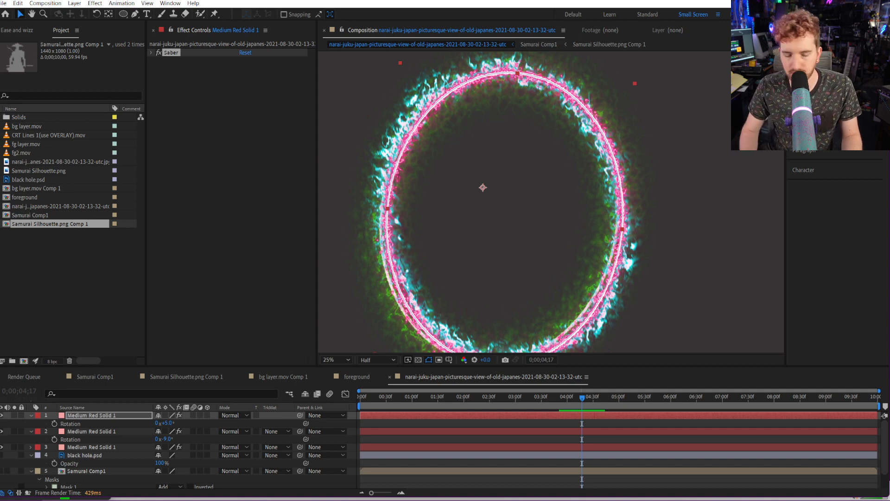
left_click(809, 130)
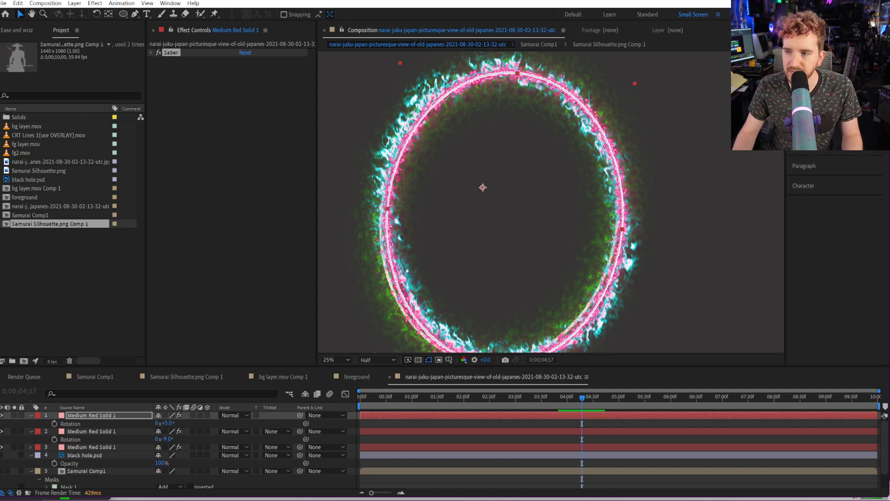
left_click_drag(816, 139, 235, 86)
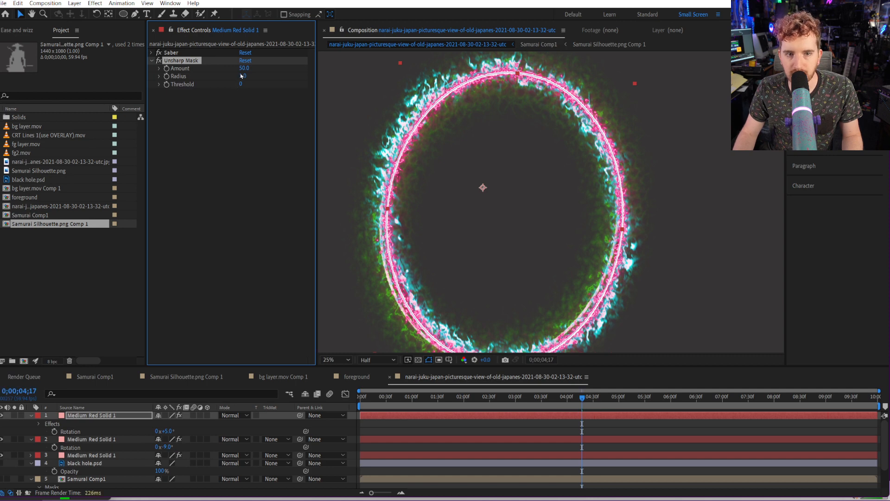
Hide the cyan and green rings and compare the pink ring up close with Unsharp Mask off and on.
left_click(2, 441)
left_click(2, 456)
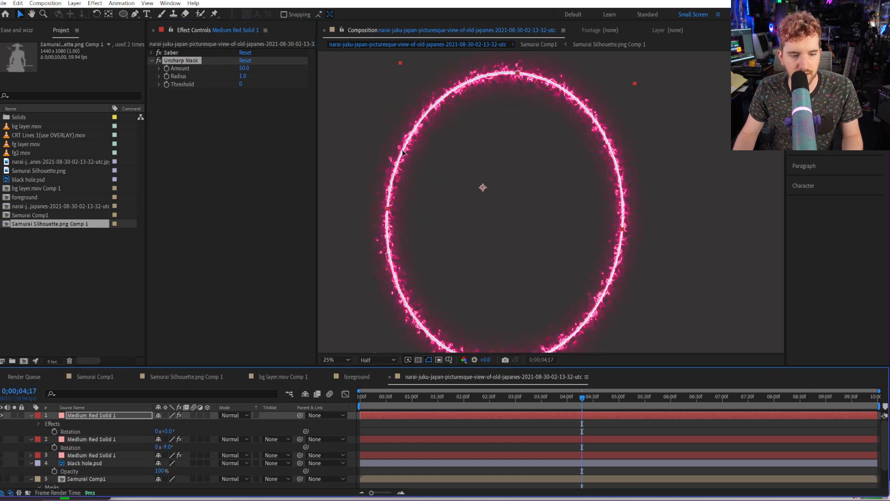
scroll(412, 151, "up", 2)
left_click_drag(682, 110, 563, 162)
scroll(632, 191, "up", 4)
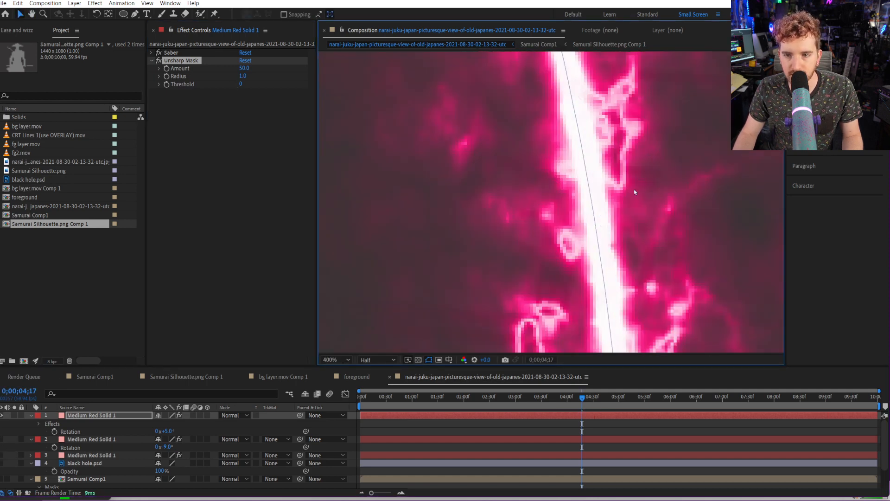
left_click(158, 61)
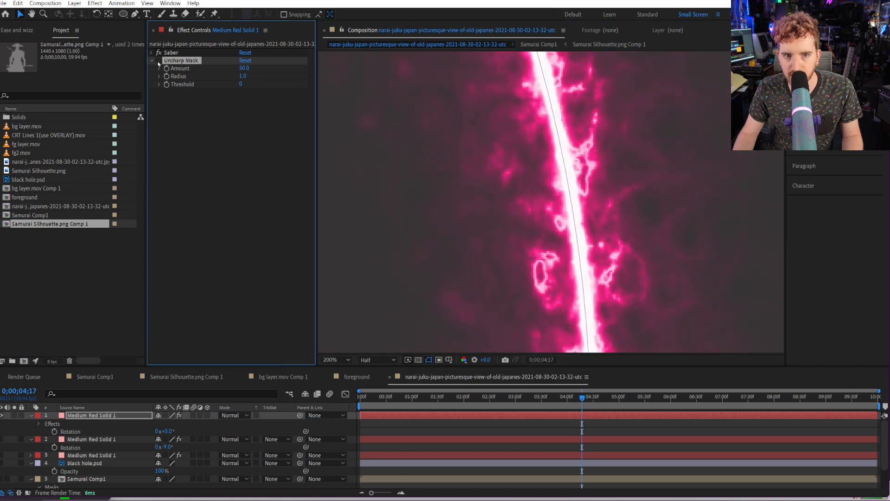
left_click(159, 61)
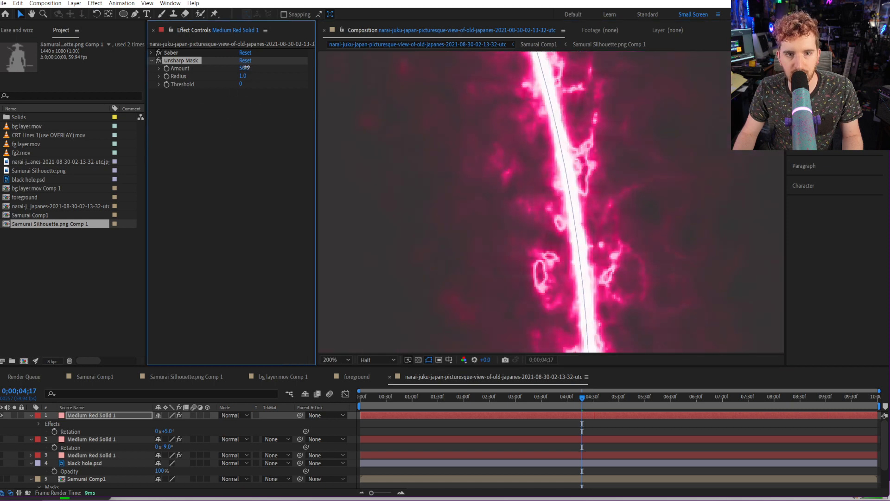
Set the pink ring's Unsharp Mask Amount to 56 and make the green and cyan rings visible again.
left_click_drag(244, 68, 247, 68)
scroll(455, 201, "down", 1)
scroll(456, 200, "down", 1)
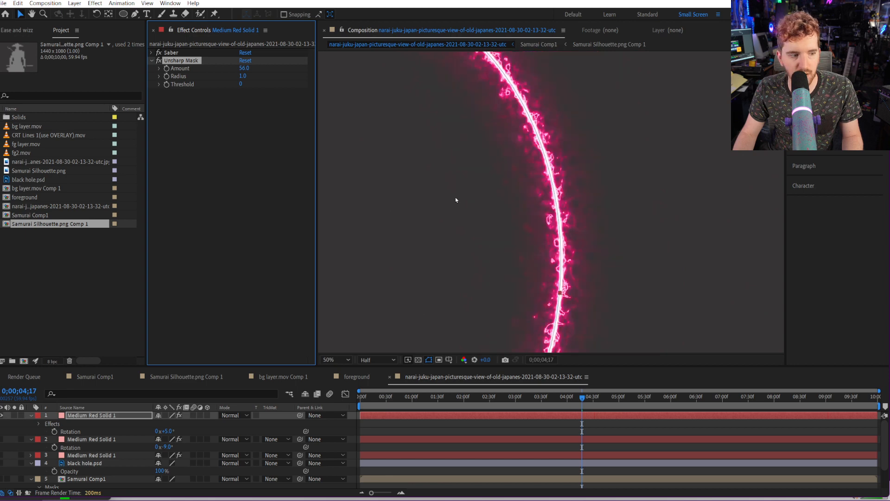
left_click(1, 437)
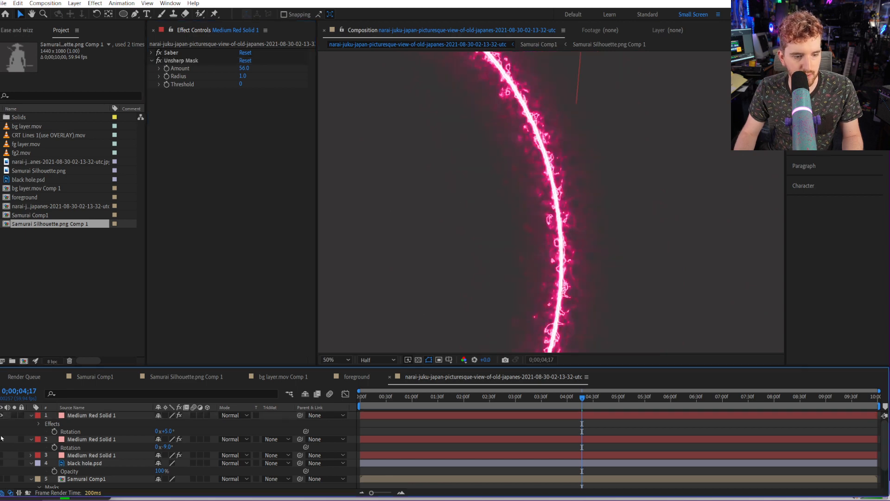
left_click(2, 455)
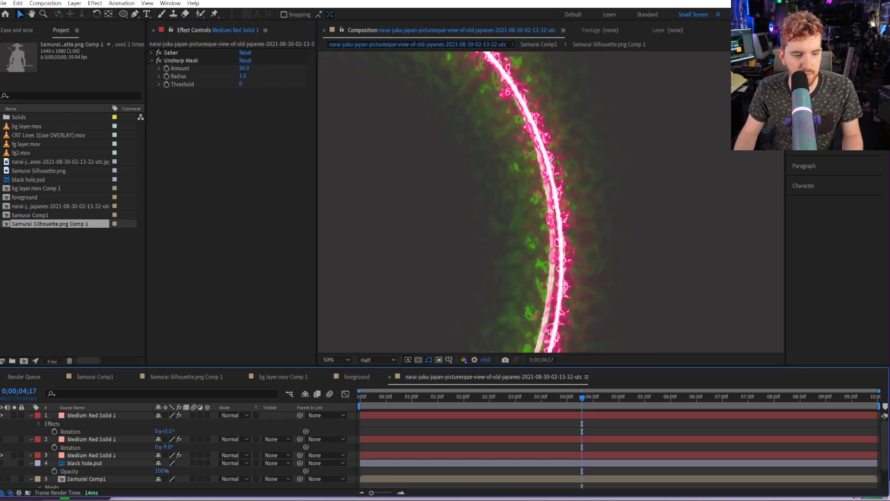
left_click(2, 439)
Copy the pink ring's Unsharp Mask effect onto the other two ring layers.
left_click(183, 61)
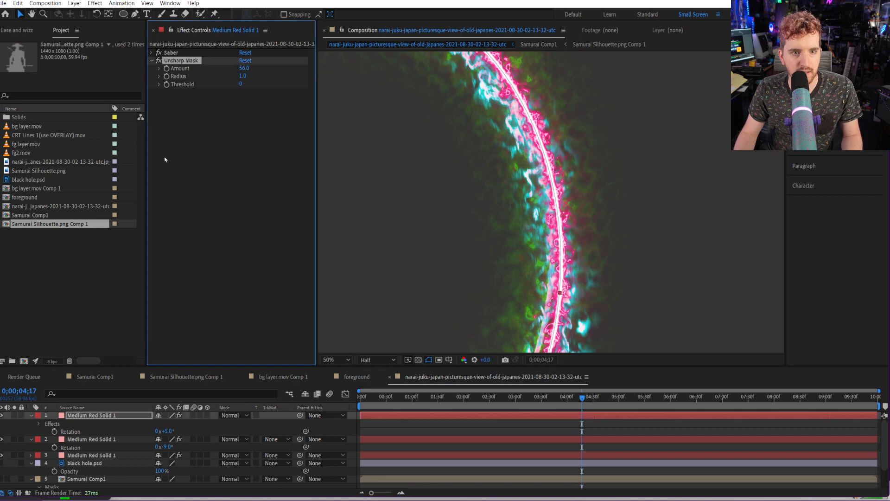
left_click(81, 440)
left_click(153, 52)
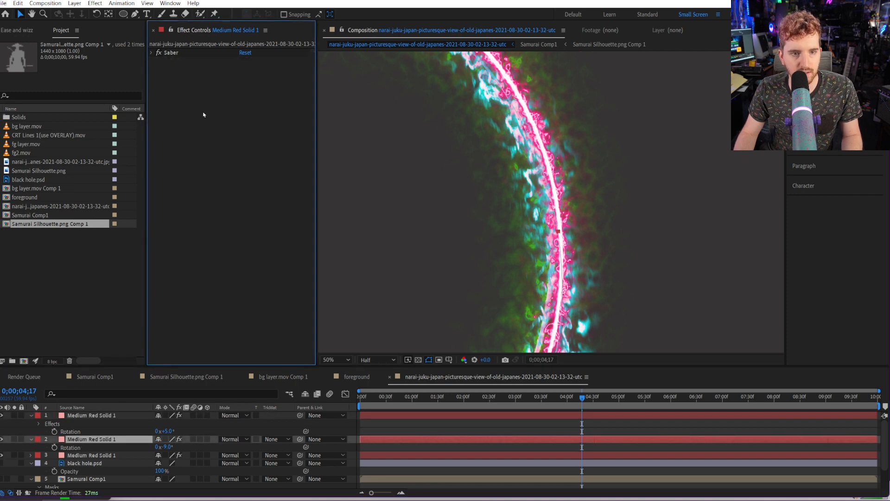
key("e")
left_click(73, 459)
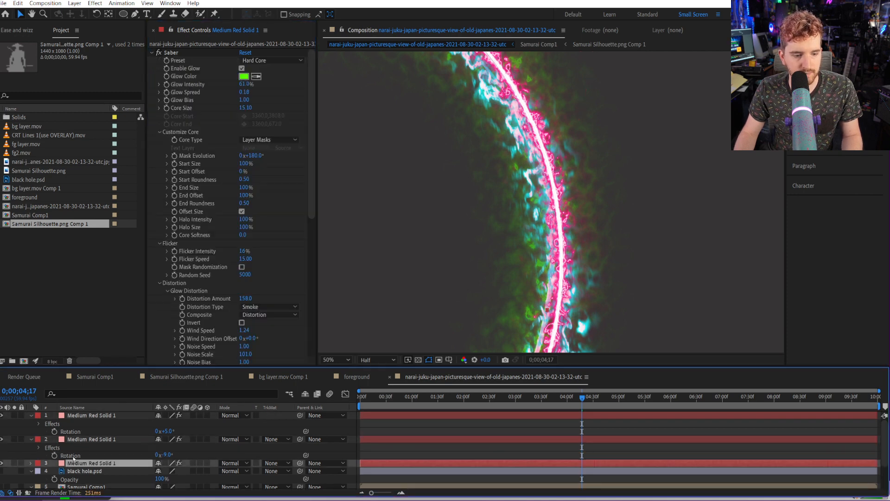
left_click(155, 55)
left_click(152, 52)
key("ctrl+v")
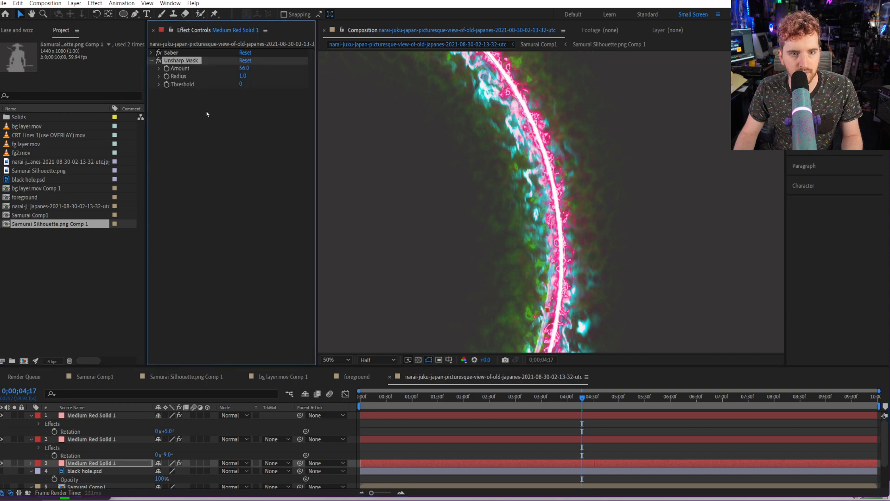
Apply the uni.RGB Separation effect to the lowest ring layer, below its Unsharp Mask, and set its Radius to 20.
scroll(431, 172, "down", 3)
left_click_drag(434, 173, 453, 162)
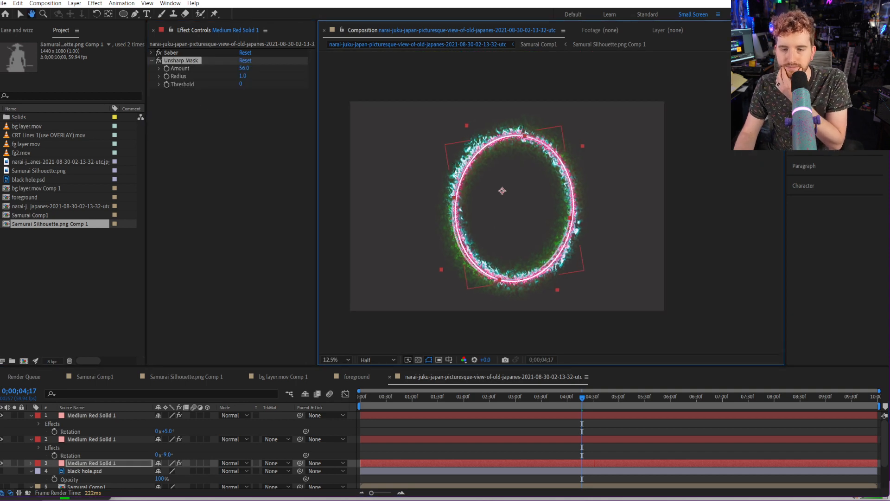
scroll(454, 182, "up", 1)
key("period")
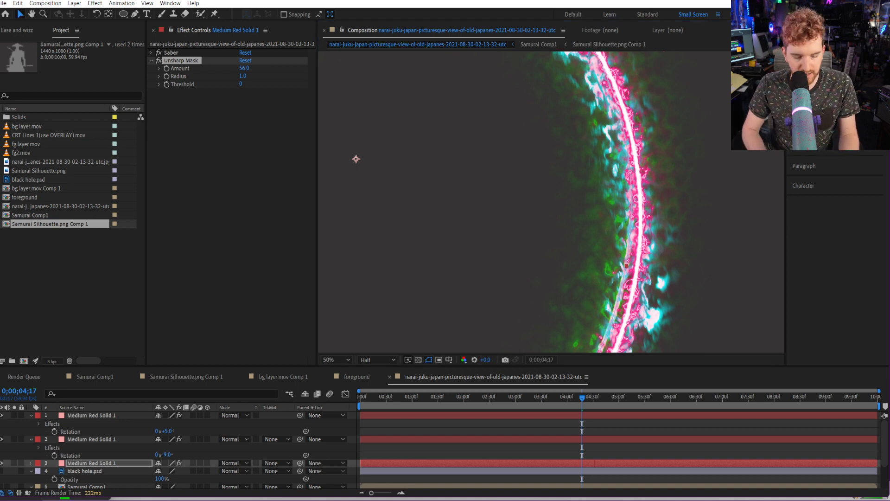
key("ctrl+5")
key("ctrl+5")
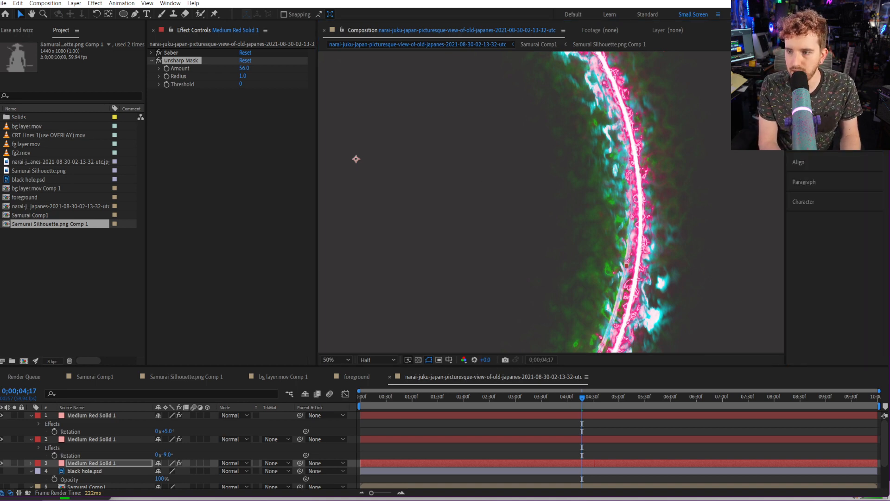
left_click_drag(656, 97, 257, 85)
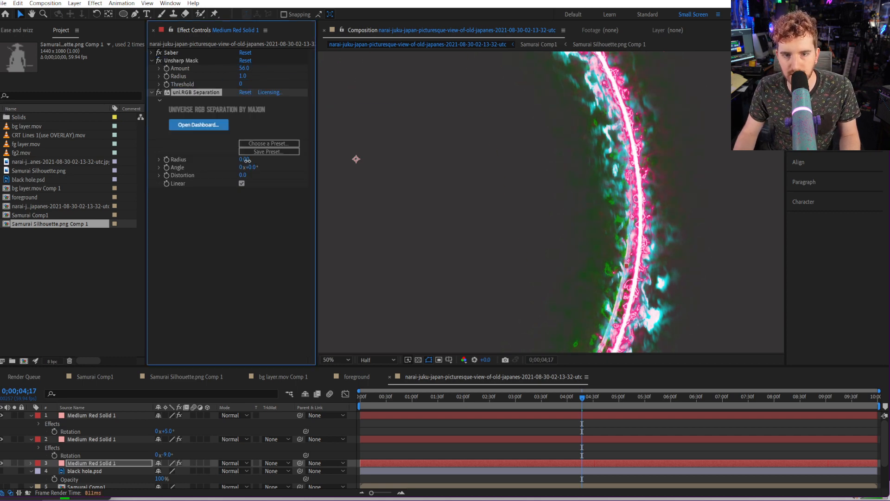
left_click_drag(251, 160, 249, 160)
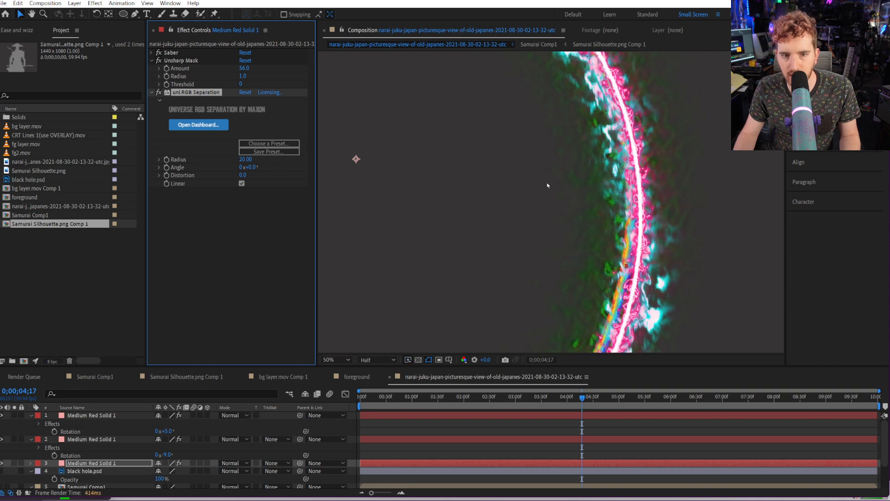
Move the uni.RGB Separation effect from the lowest ring layer to the pink ring.
scroll(547, 185, "up", 2)
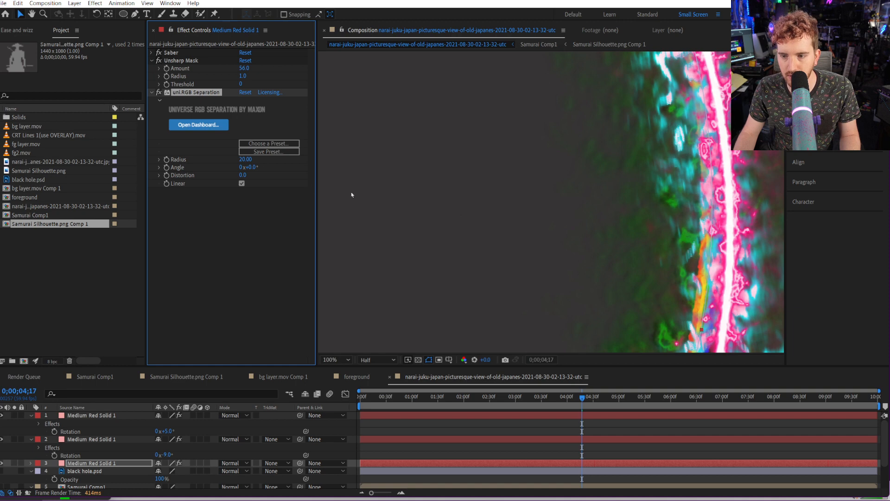
left_click(71, 456)
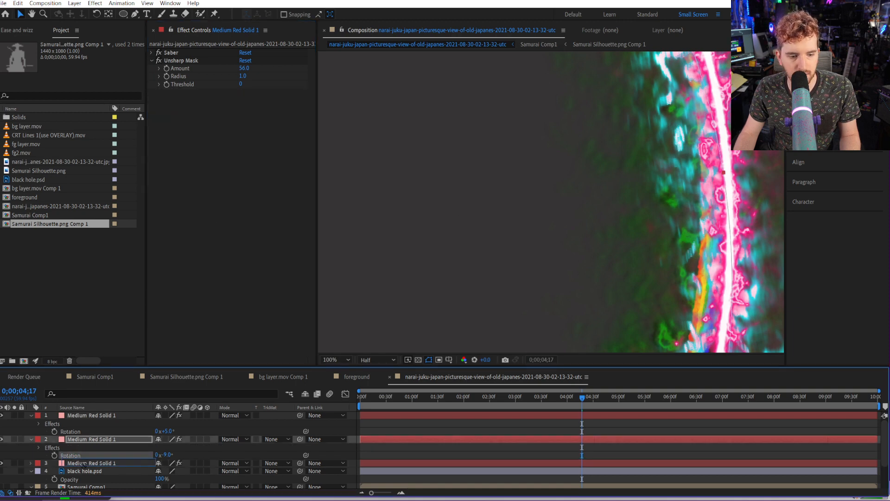
left_click(89, 463)
left_click(186, 93)
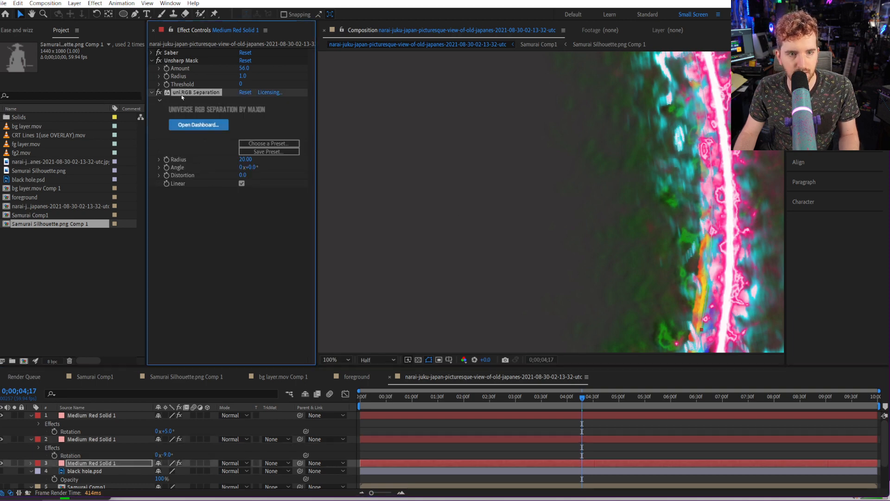
key("ctrl+x")
left_click(95, 416)
left_click(206, 179)
key("ctrl+v")
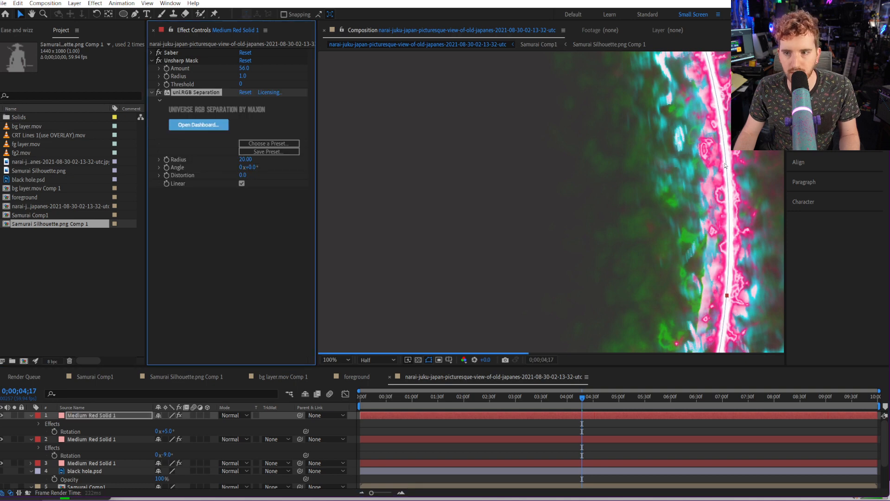
Try RGB Separation Radius values of -30 and 4 on the pink ring, and delete the effect.
left_click(245, 159)
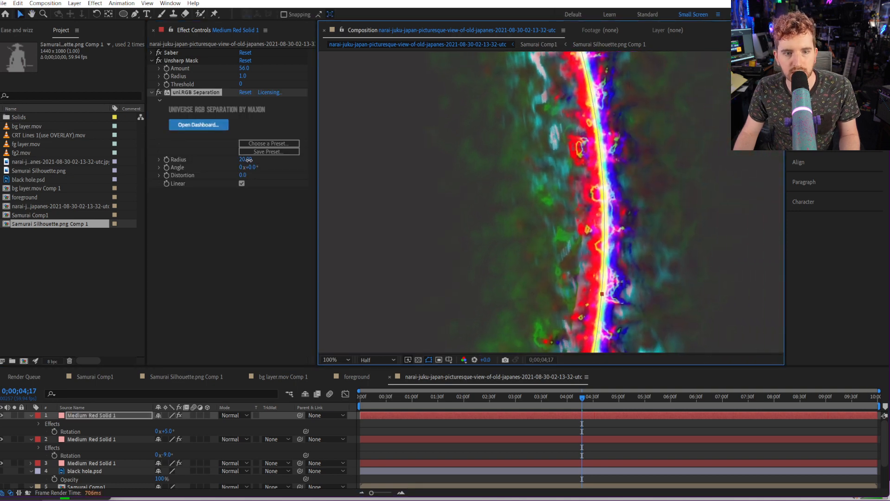
type("-30")
key("Return")
left_click(274, 166)
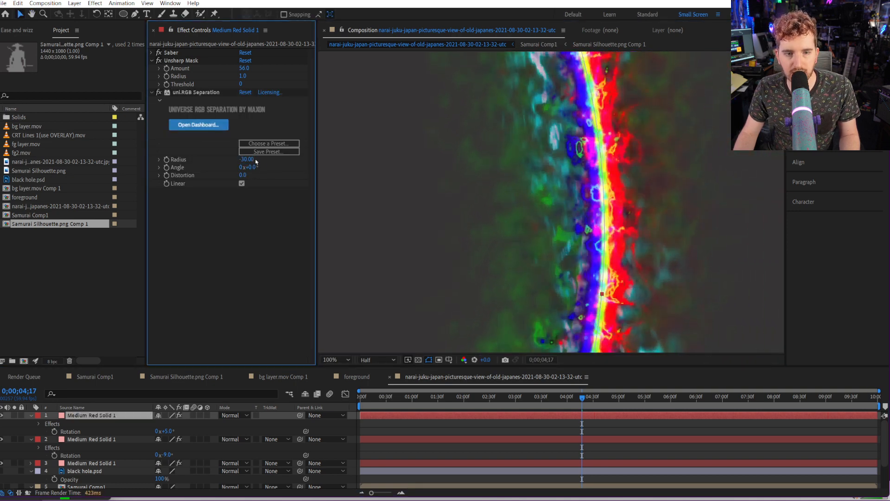
left_click(252, 160)
left_click(261, 161)
left_click_drag(252, 159, 270, 160)
left_click_drag(269, 160, 343, 196)
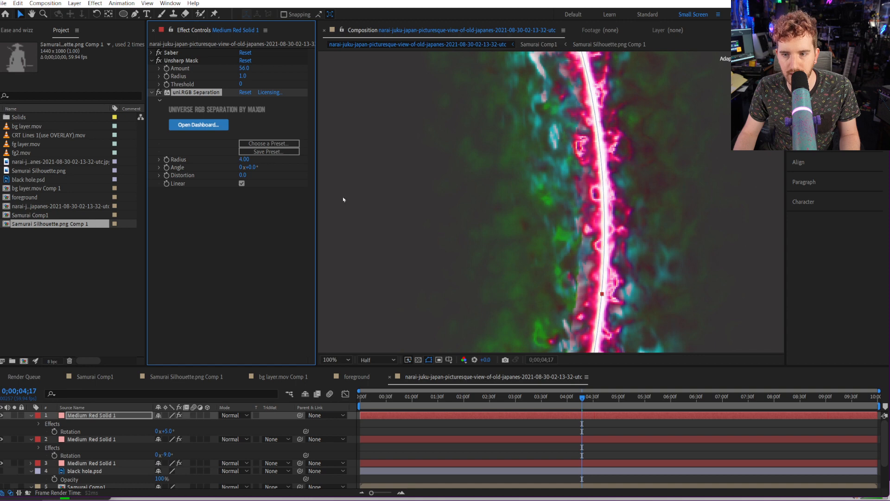
key("Delete")
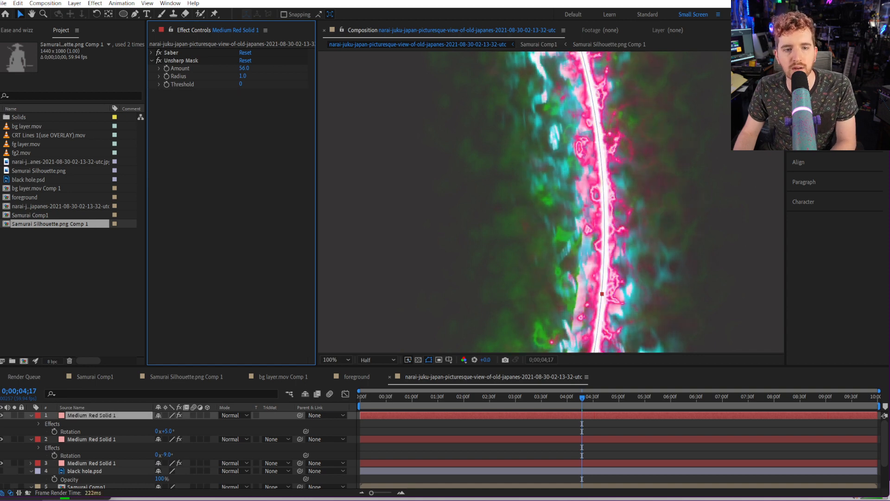
Find the chromatic effects and apply uni.Chromatic Aberration to the pink ring below its Unsharp Mask.
key("ctrl+space")
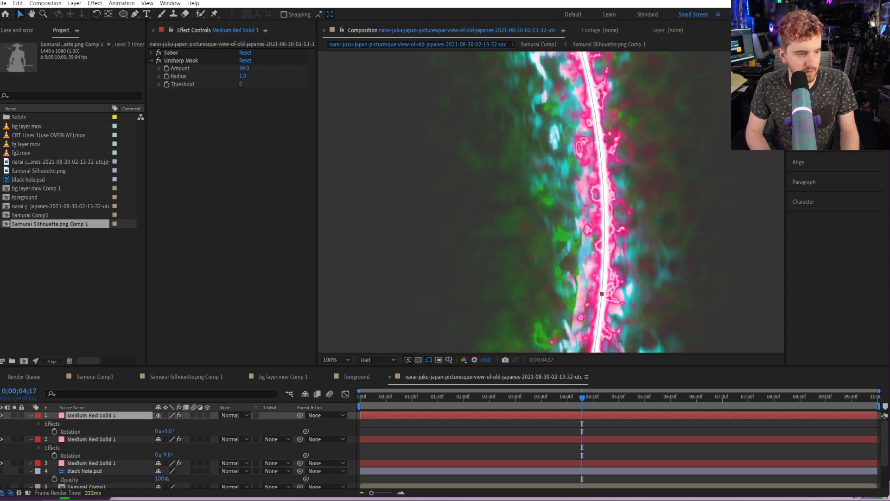
key("ctrl+5")
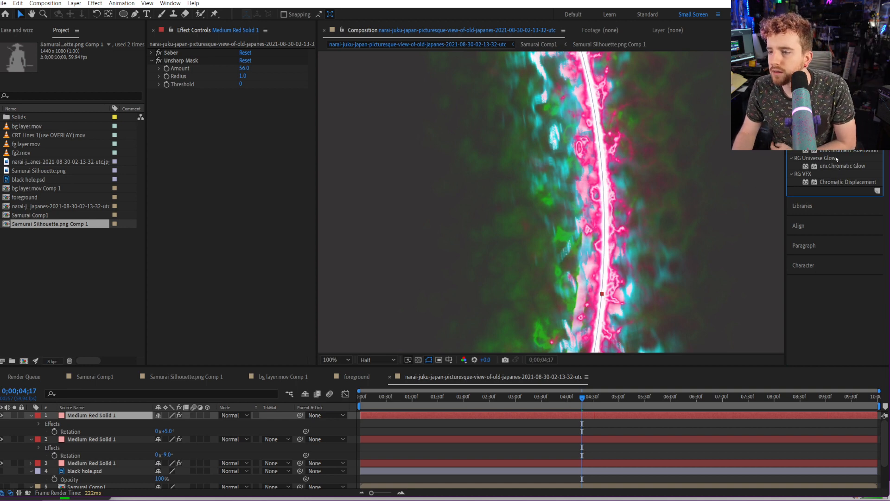
left_click_drag(849, 150, 251, 136)
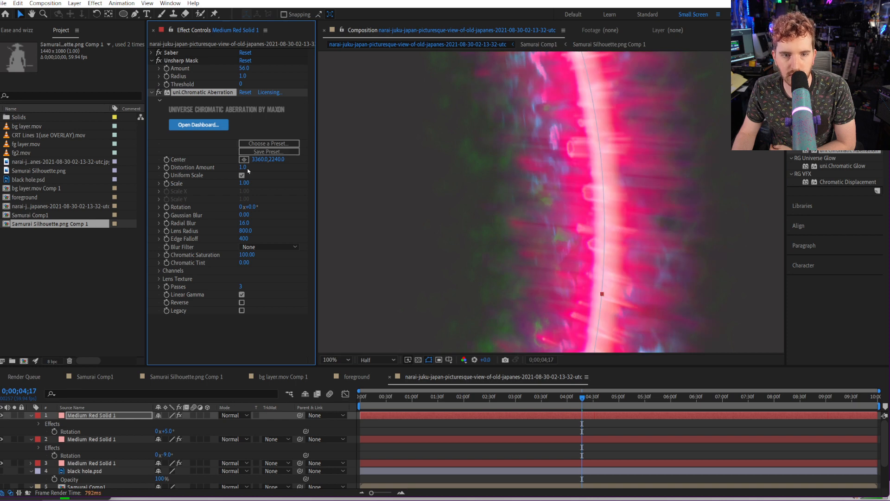
Try the Medium and Simple presets for the pink ring's Chromatic Aberration effect.
left_click(290, 145)
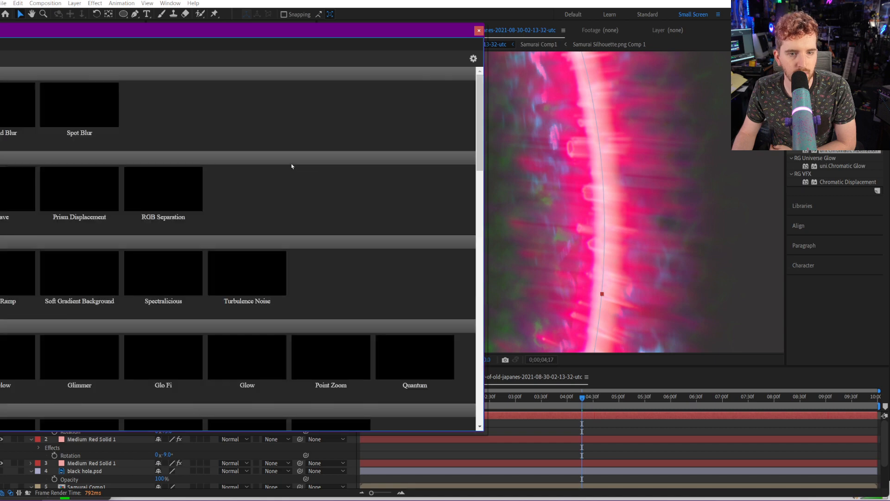
left_click_drag(193, 36, 464, 55)
mouse_move(295, 192)
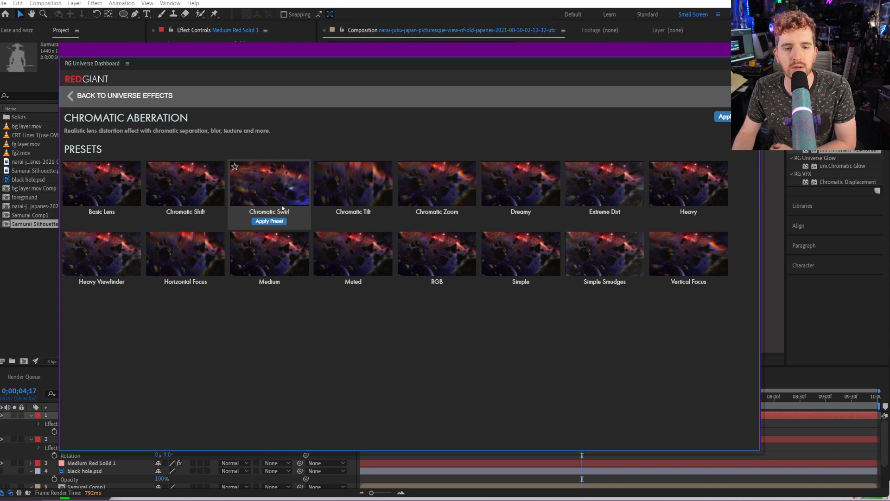
mouse_move(185, 247)
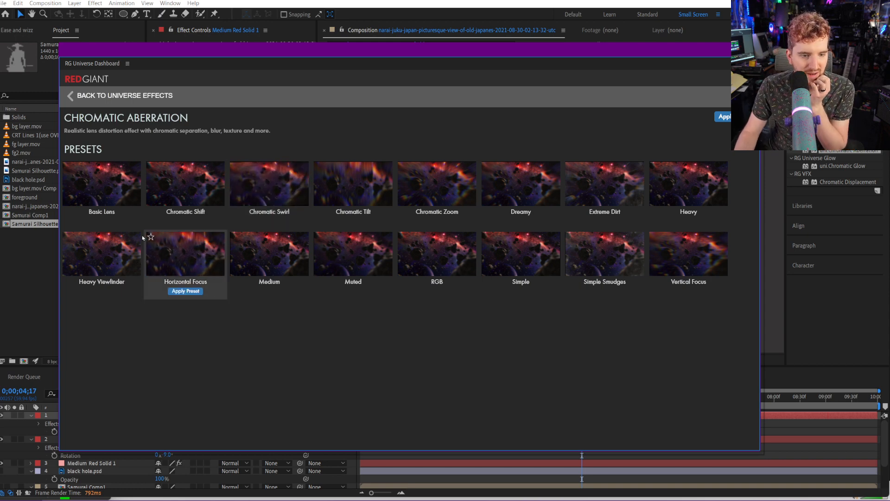
mouse_move(476, 227)
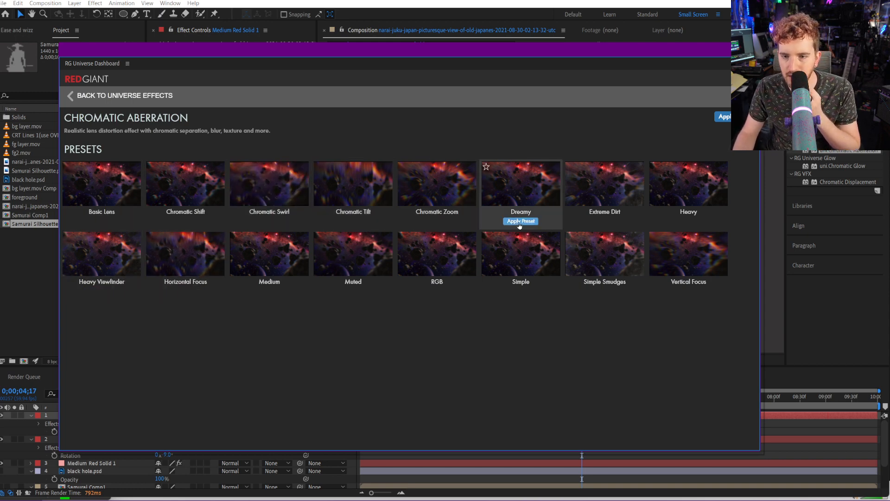
mouse_move(512, 286)
mouse_move(420, 293)
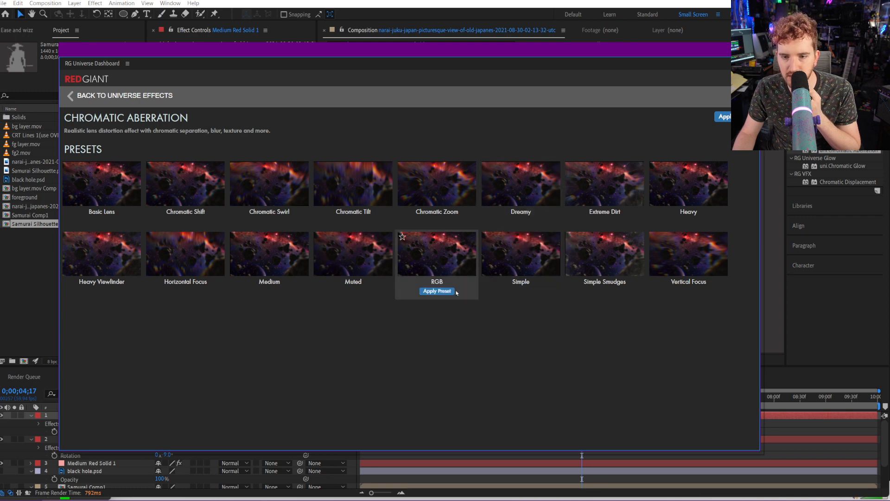
left_click(421, 293)
left_click_drag(526, 52, 192, 52)
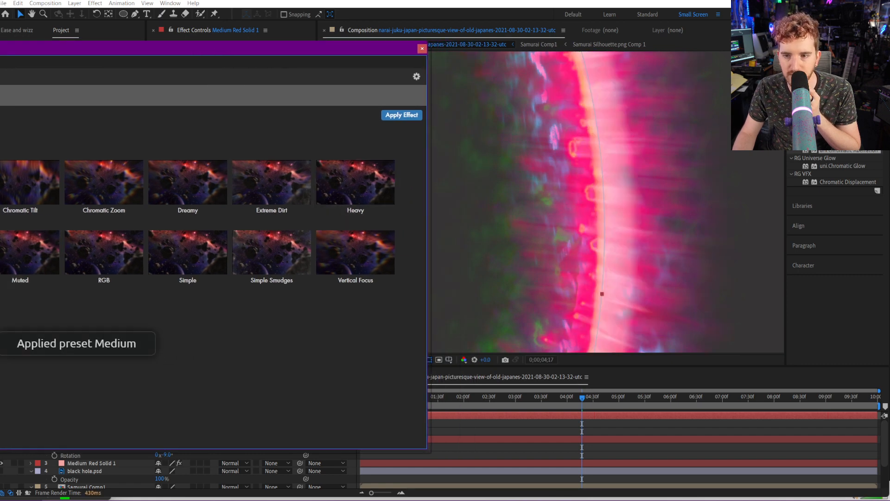
left_click(188, 290)
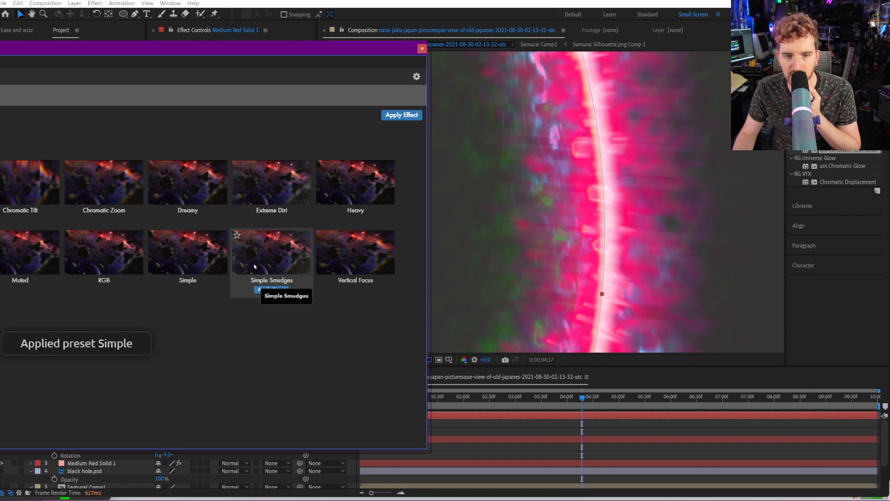
left_click(422, 48)
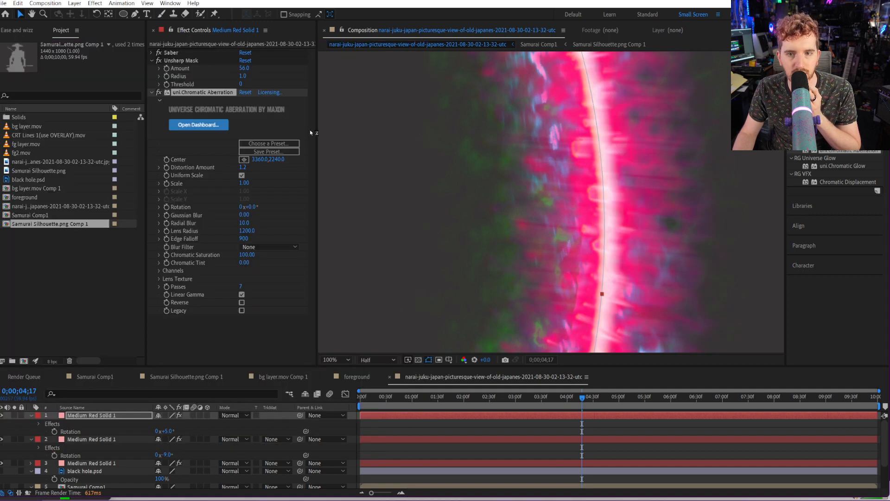
Apply the Basic Lens preset to Chromatic Aberration, set its Distortion Amount to 0, and compare the effect off and on.
left_click(273, 144)
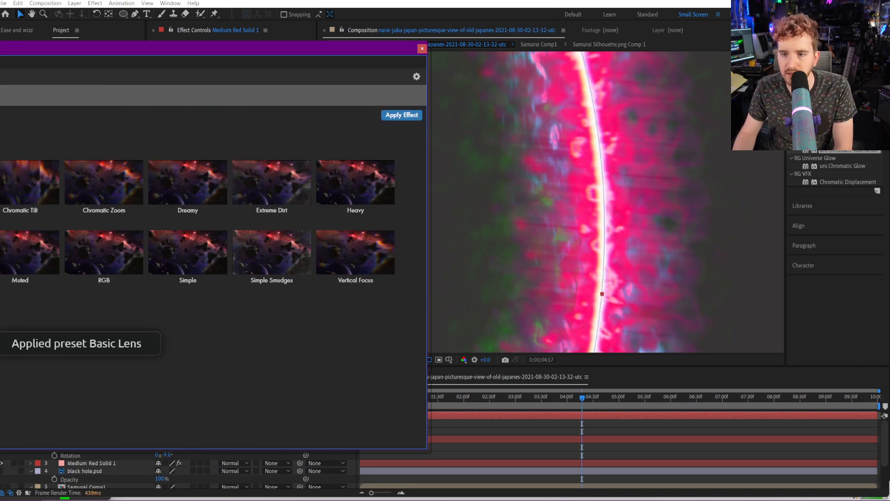
left_click(423, 48)
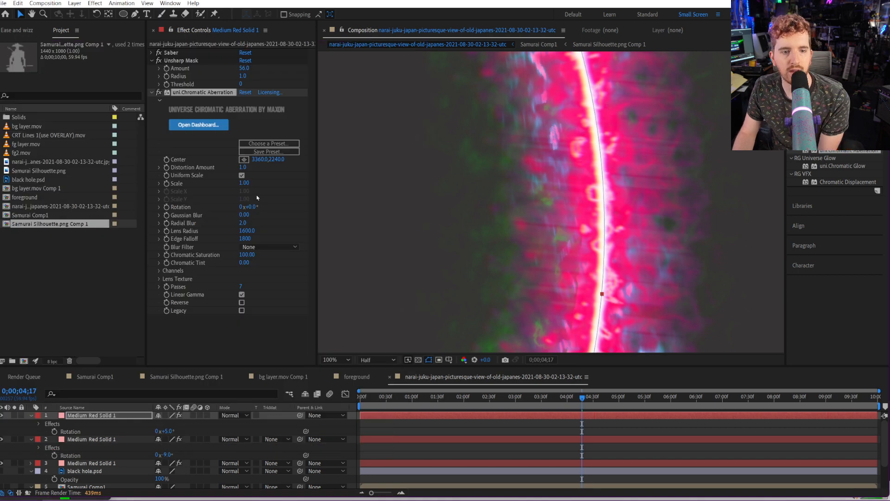
left_click(243, 167)
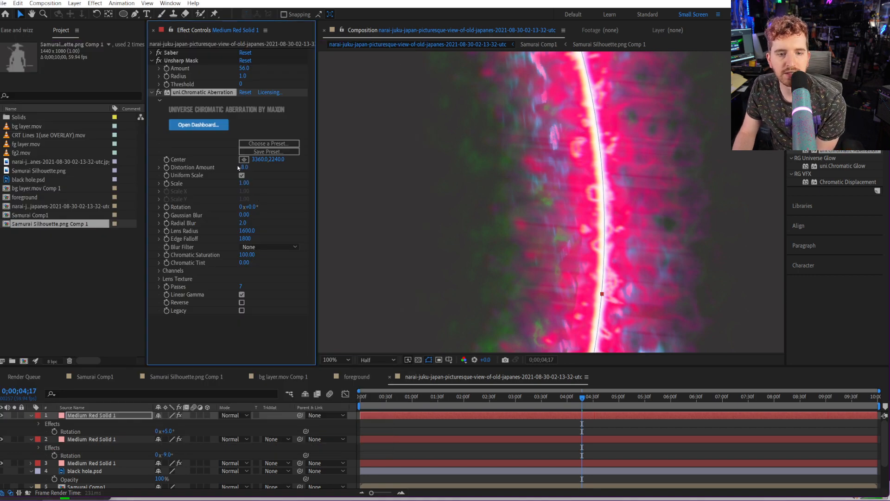
type("-8")
key("Return")
key("Return")
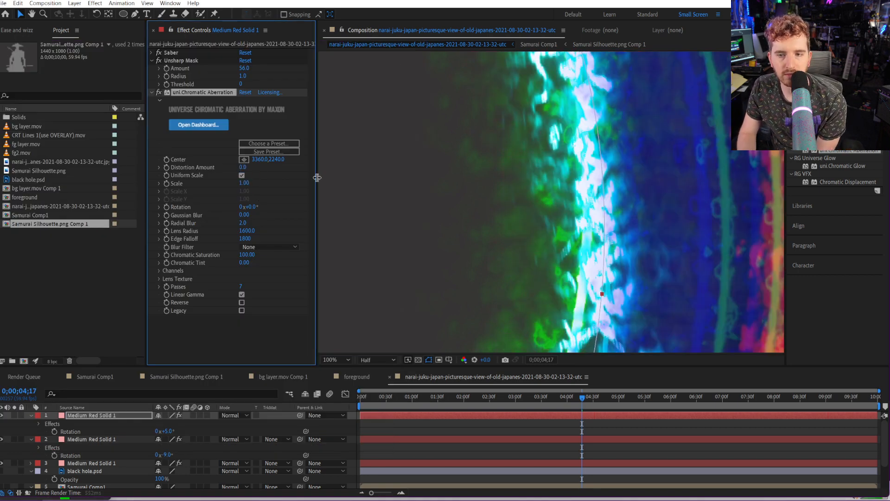
left_click(160, 93)
left_click(160, 93)
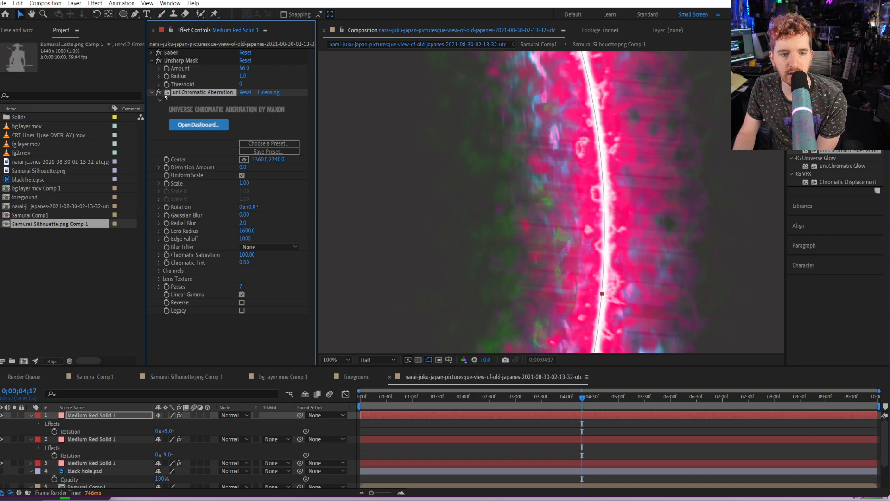
Try Unsharp Mask below Chromatic Aberration in the effect order, and move it back directly under Saber.
left_click_drag(181, 61, 196, 325)
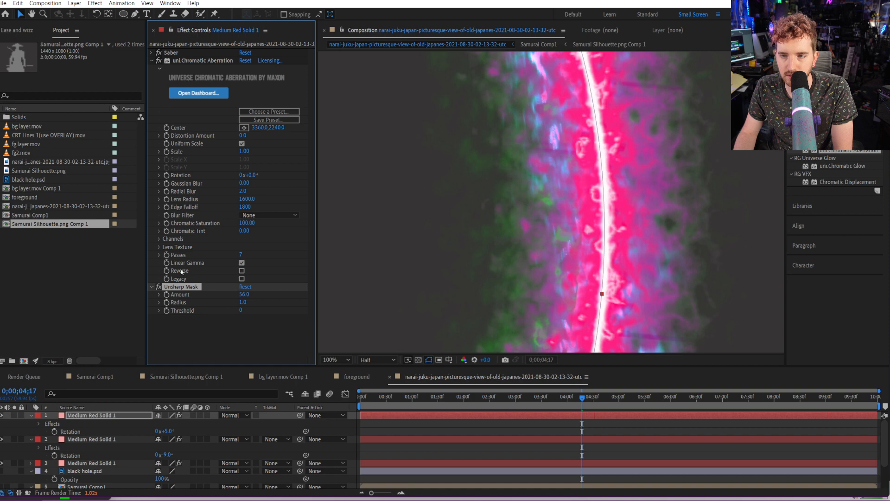
left_click_drag(172, 288, 200, 60)
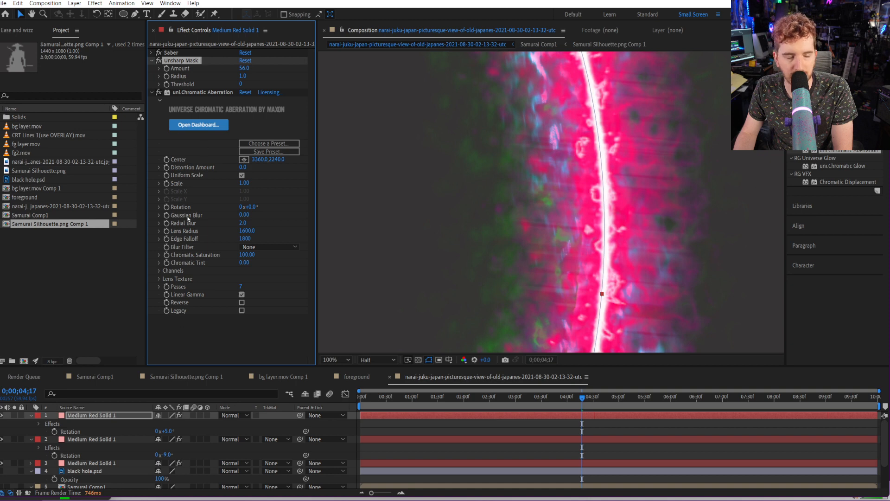
Copy the top ring's uni.Chromatic Aberration effect onto the other two Medium Red Solid 1 rings.
left_click(189, 101)
scroll(494, 263, "down", 6)
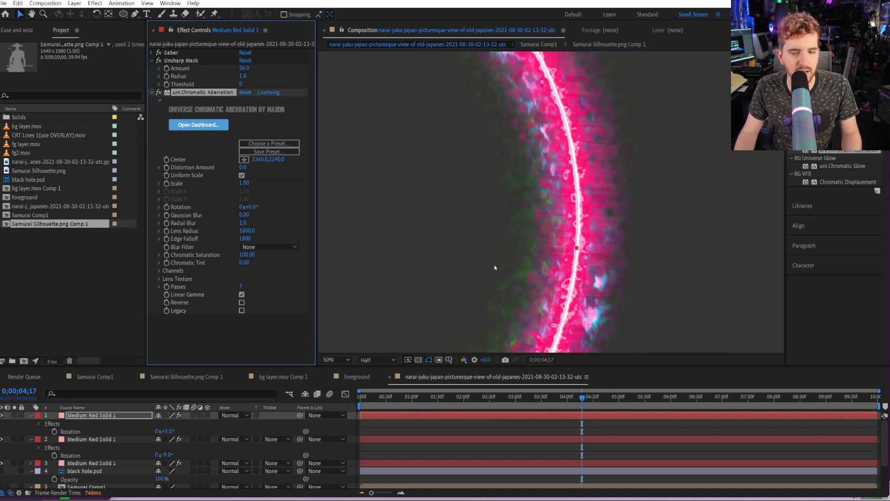
scroll(488, 255, "up", 2)
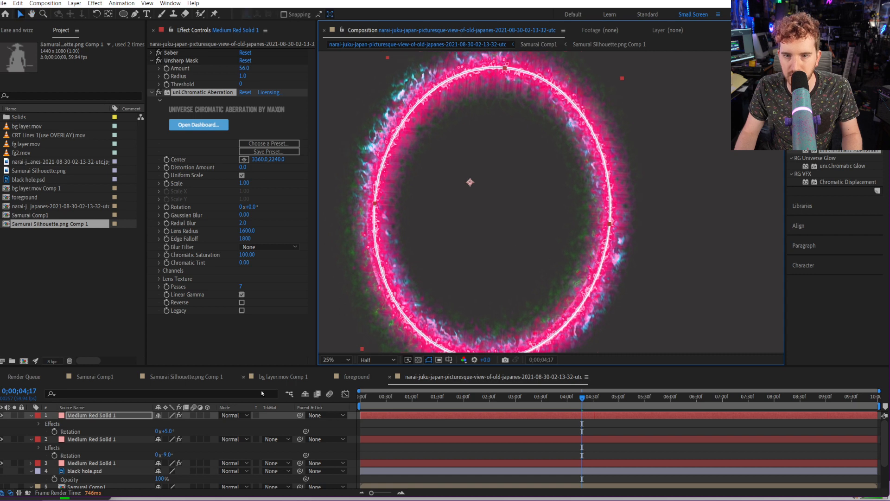
left_click(74, 440)
left_click(213, 156)
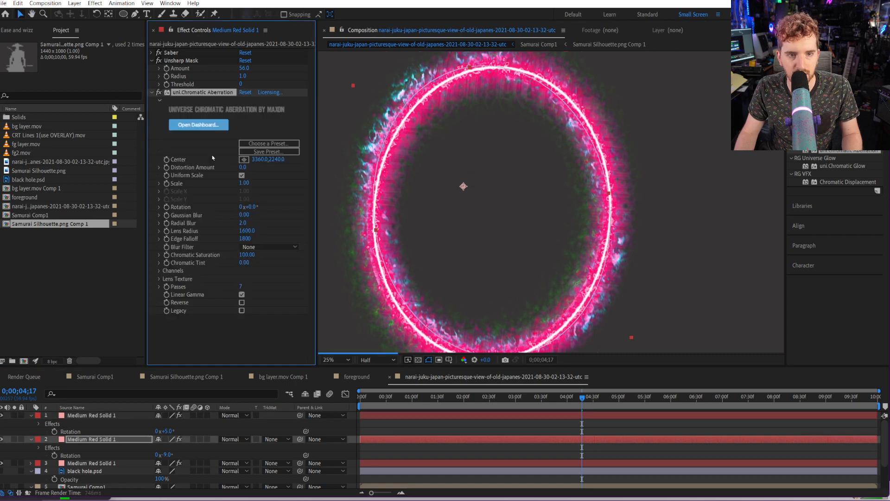
left_click(86, 463)
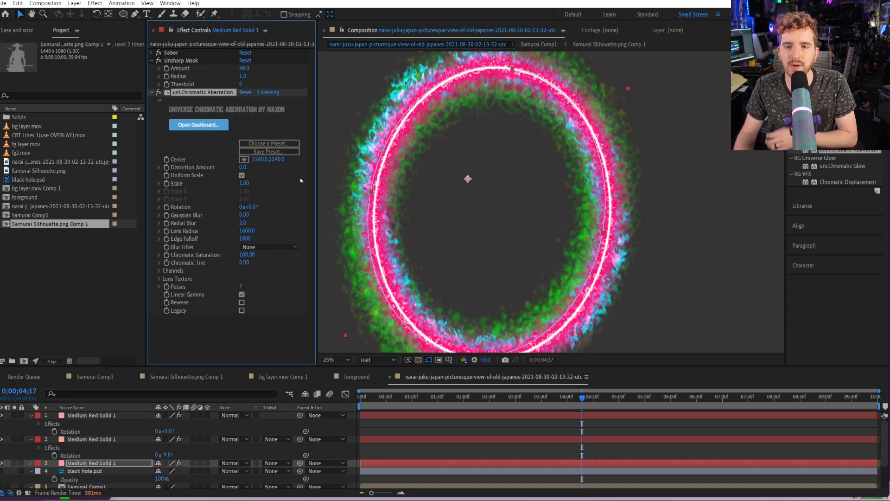
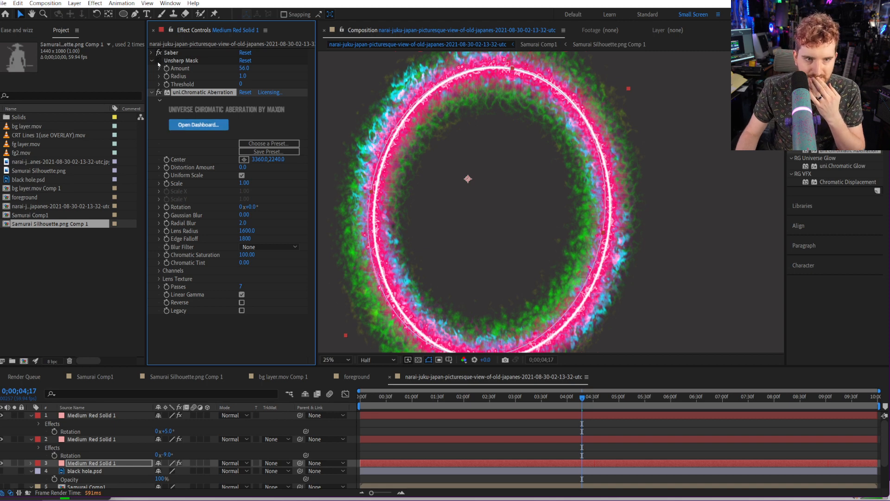
Disable Unsharp Mask on all three Saber rings, comparing the second ring with the effect on and off.
left_click(74, 439)
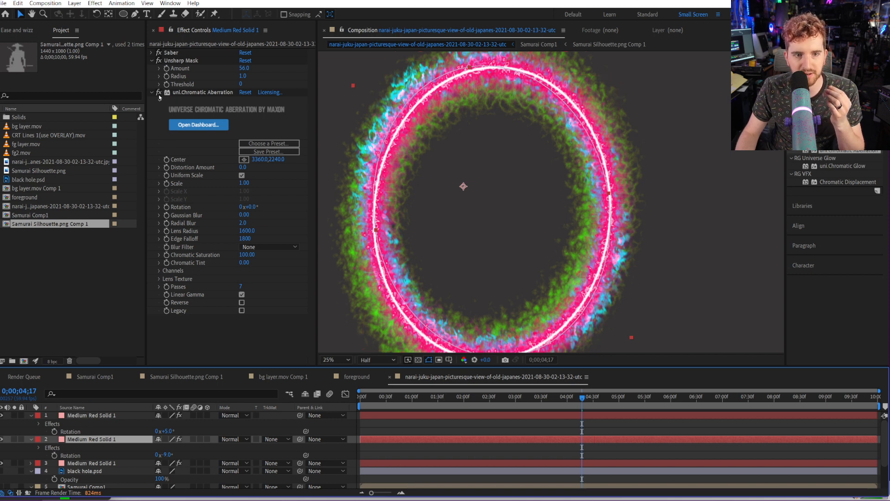
left_click(159, 61)
left_click(68, 408)
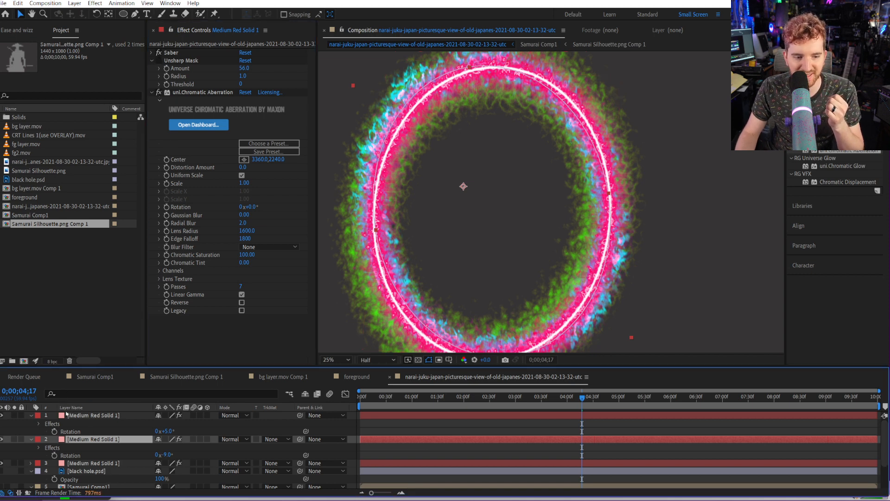
left_click(70, 415)
left_click(73, 407)
left_click(161, 61)
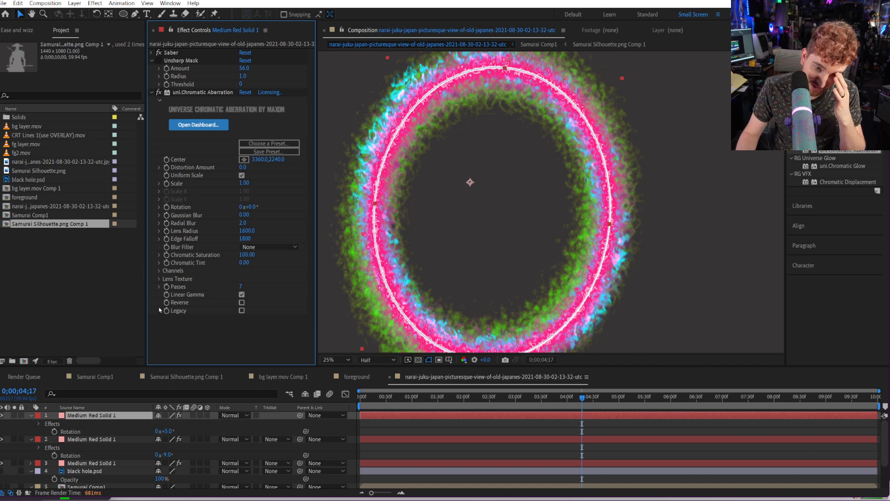
left_click(78, 439)
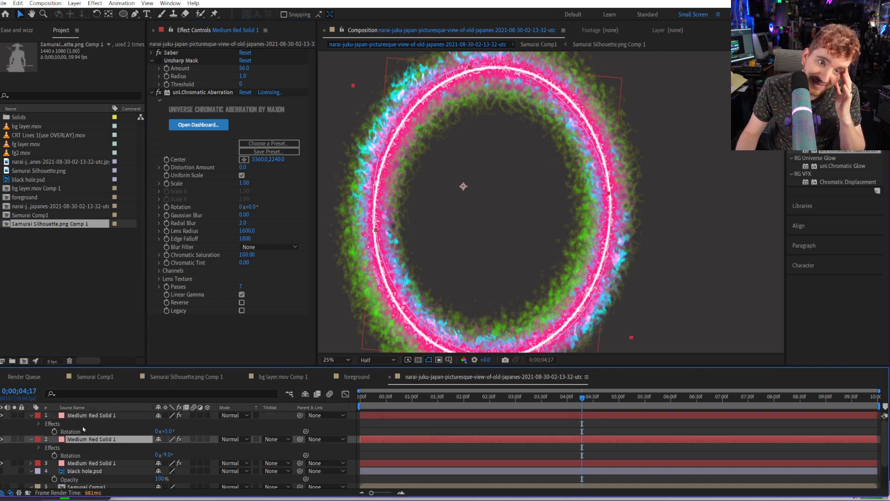
left_click(160, 61)
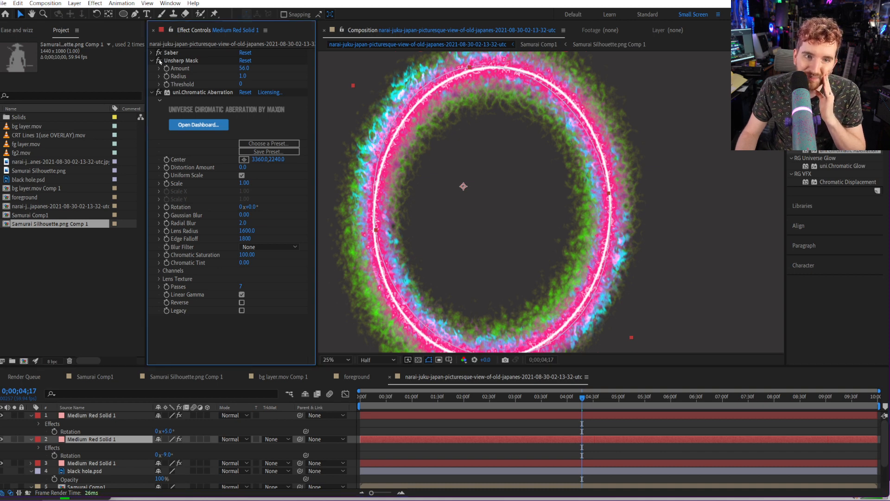
left_click(160, 61)
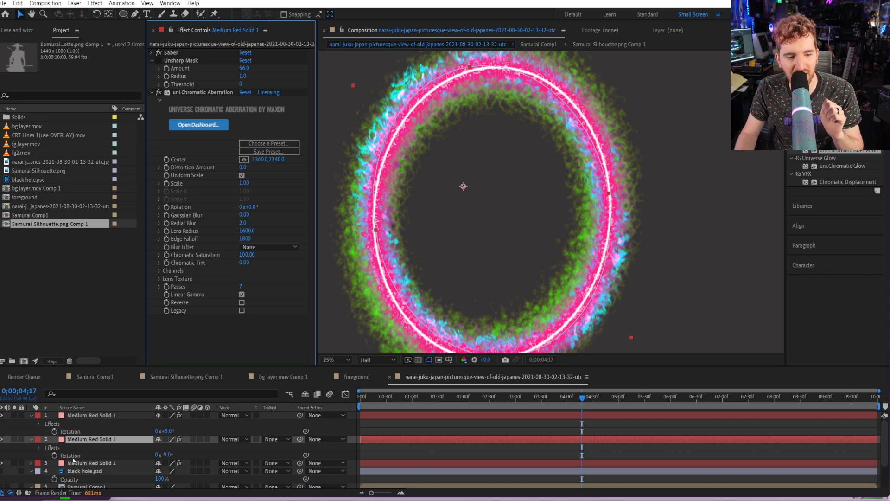
Compare the third ring with its Chromatic Aberration effect off and on.
key("ctrl+Down")
left_click(160, 93)
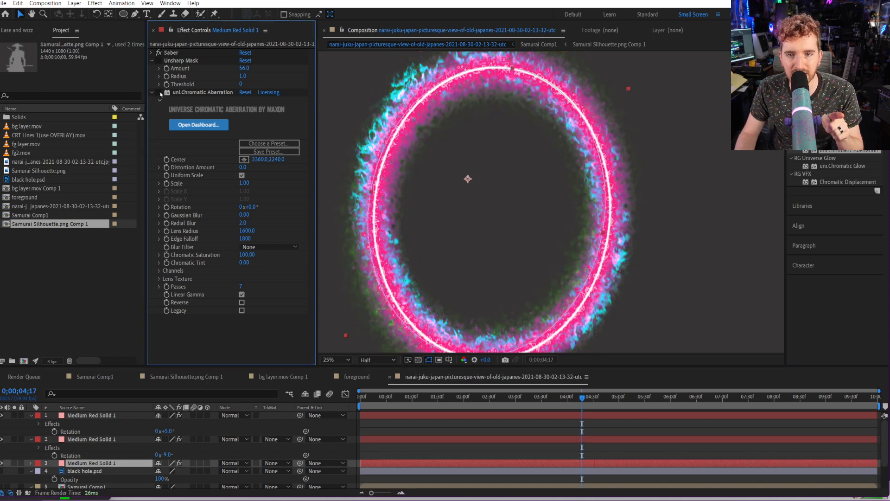
left_click(159, 93)
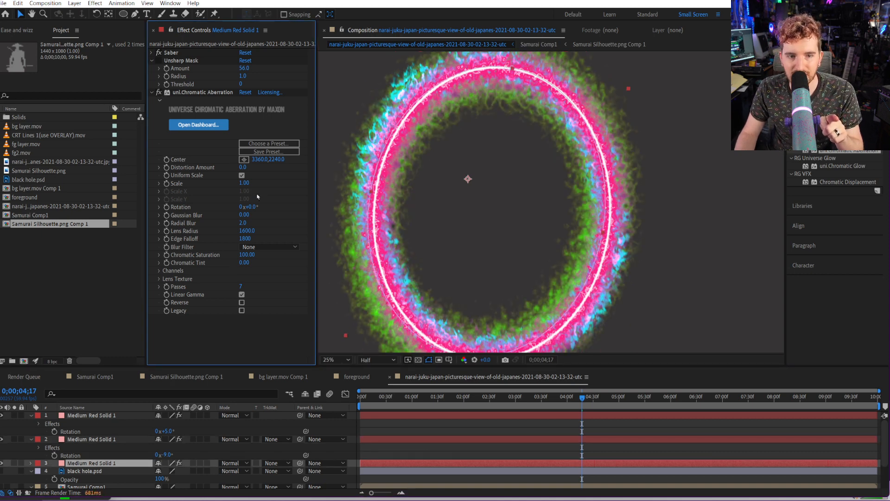
Try a Scale of 0.91 for the third ring's Chromatic Aberration and return it to 1.
left_click_drag(245, 183, 241, 182)
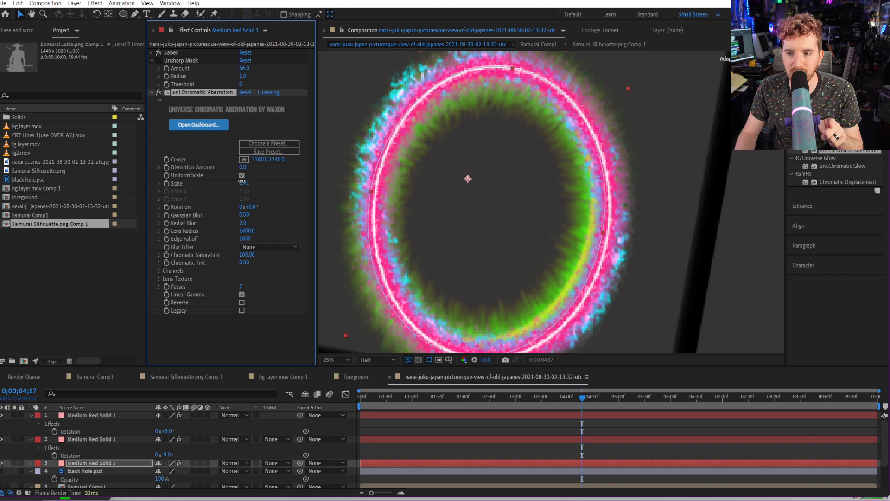
key("comma")
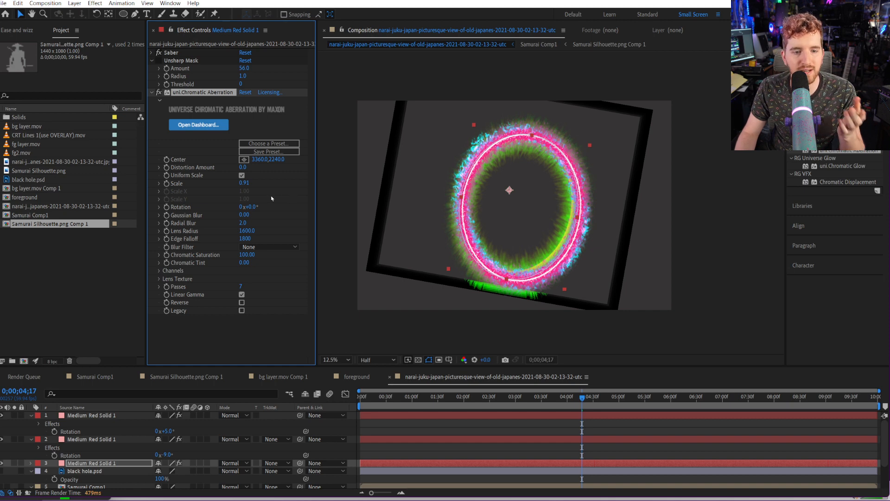
left_click(244, 183)
type("1")
key("Return")
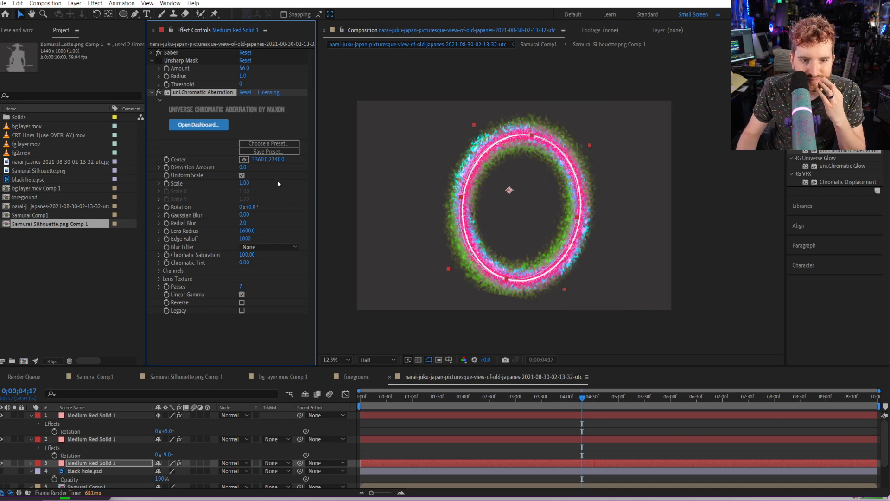
Set the third ring's Chromatic Aberration Lens Radius to 750, and find and apply Camera Lens Blur to that ring.
left_click_drag(248, 231, 210, 233)
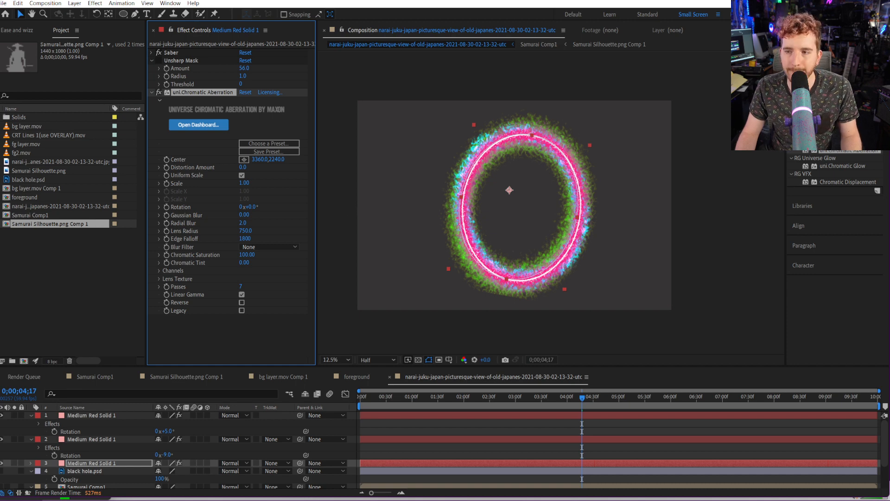
left_click(833, 103)
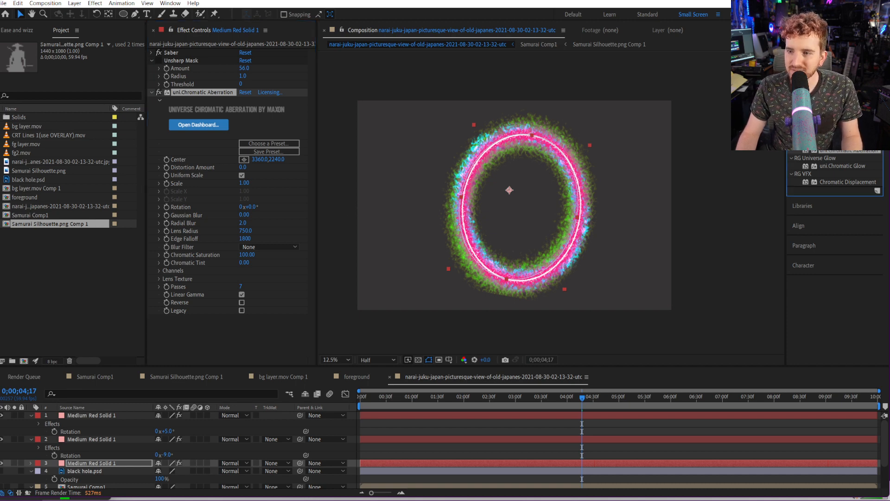
type("lens")
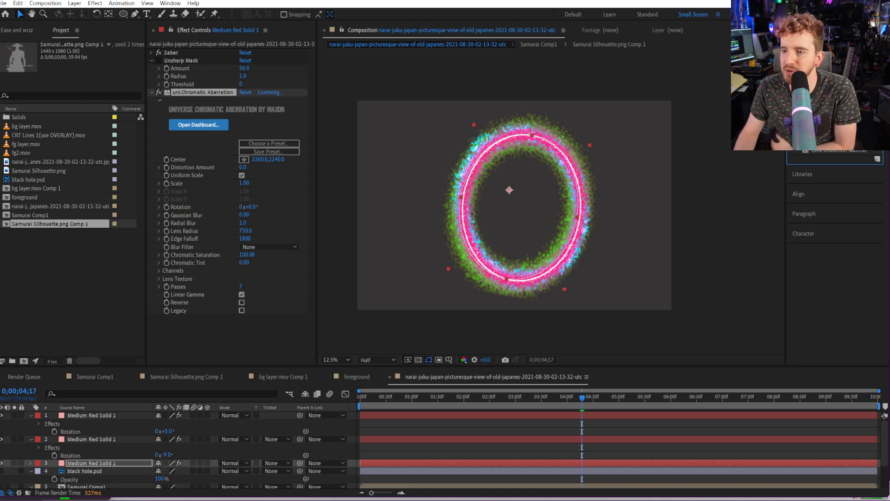
left_click_drag(835, 149, 266, 176)
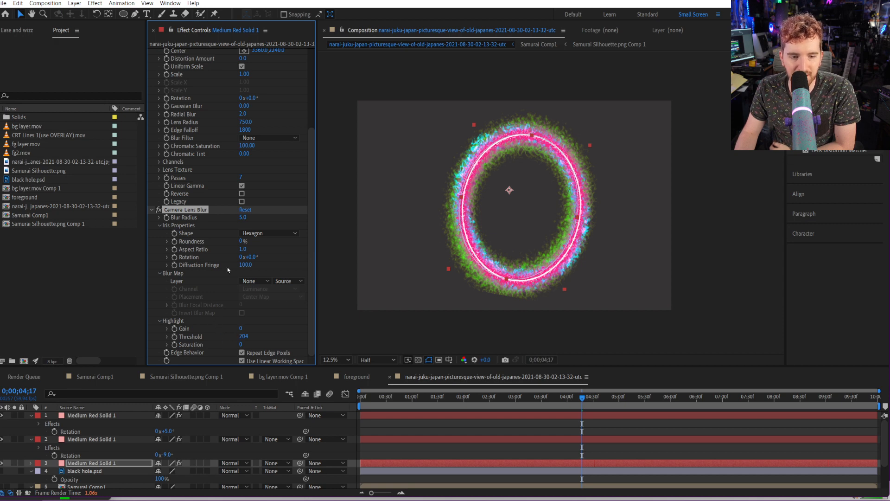
Set the third ring's Camera Lens Blur to a Decagon iris shape and a Blur Radius of 18.
left_click_drag(242, 218, 249, 218)
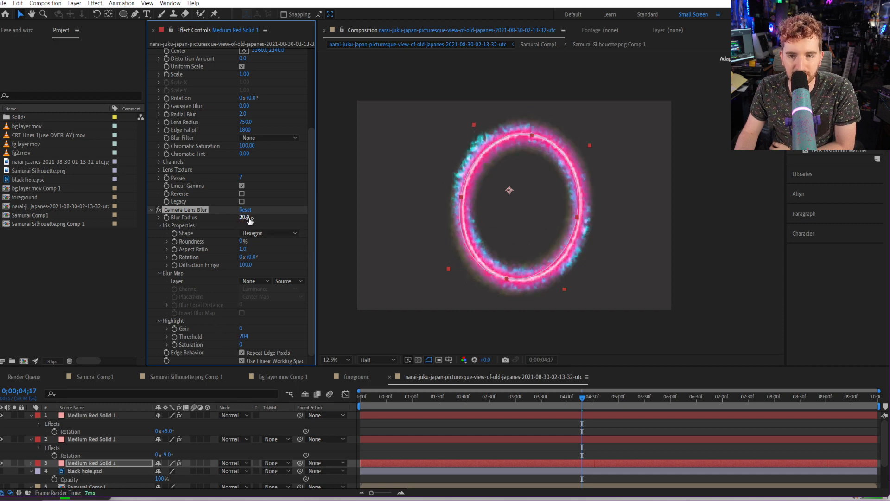
left_click(269, 233)
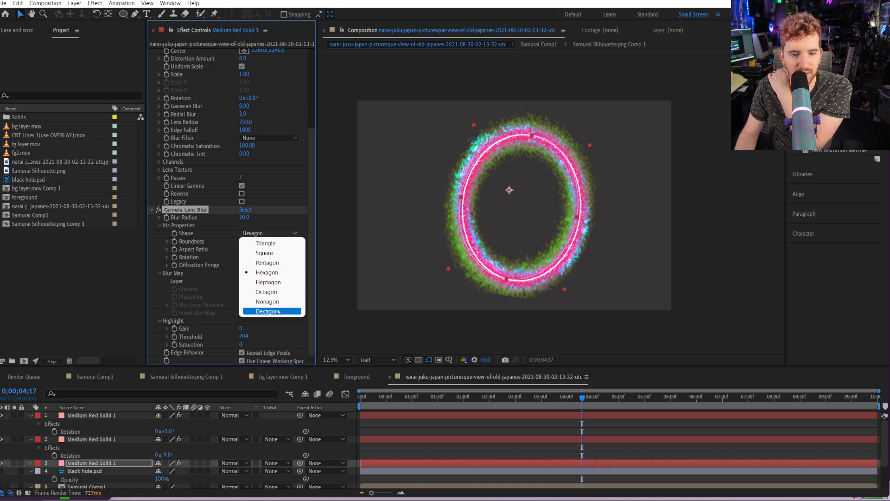
left_click(268, 311)
scroll(452, 238, "up", 2)
left_click_drag(423, 242, 476, 196)
left_click(243, 217)
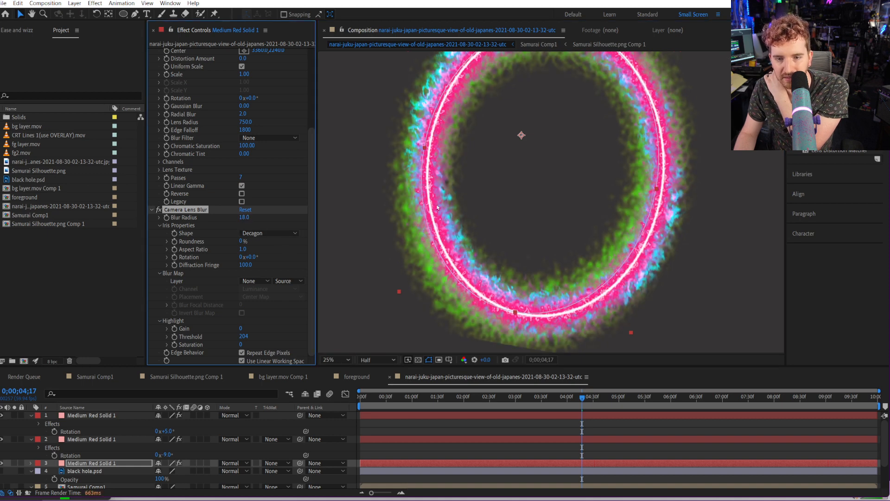
Apply Camera Lens Blur to the second ring with Blur Radius 9, a Decagon iris shape and Highlight Gain 33.
left_click(91, 440)
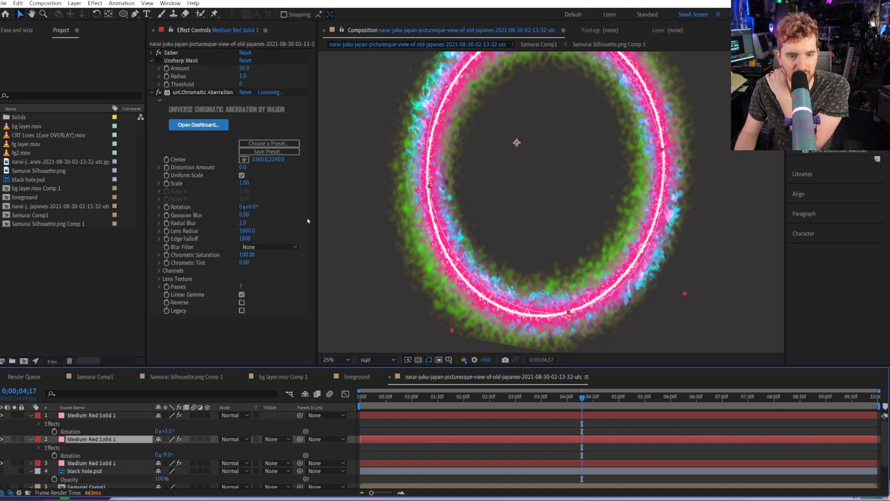
scroll(244, 242, "down", 3)
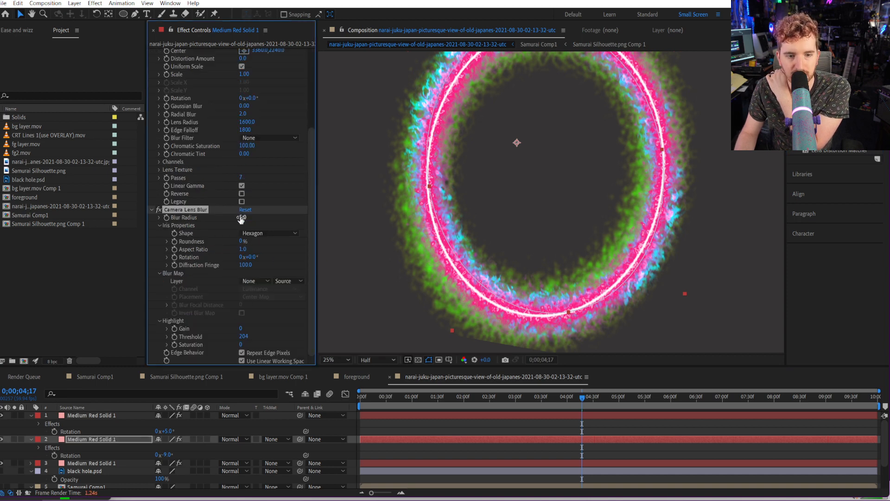
left_click_drag(241, 217, 242, 218)
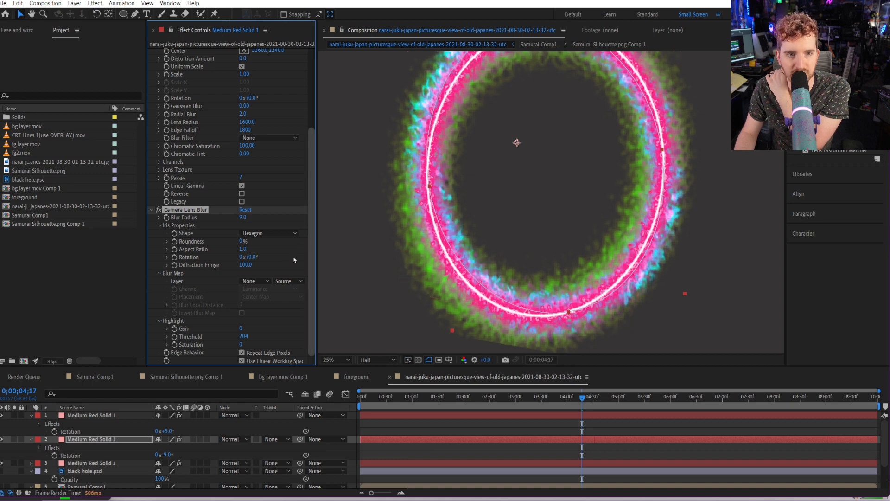
left_click(278, 233)
left_click(268, 311)
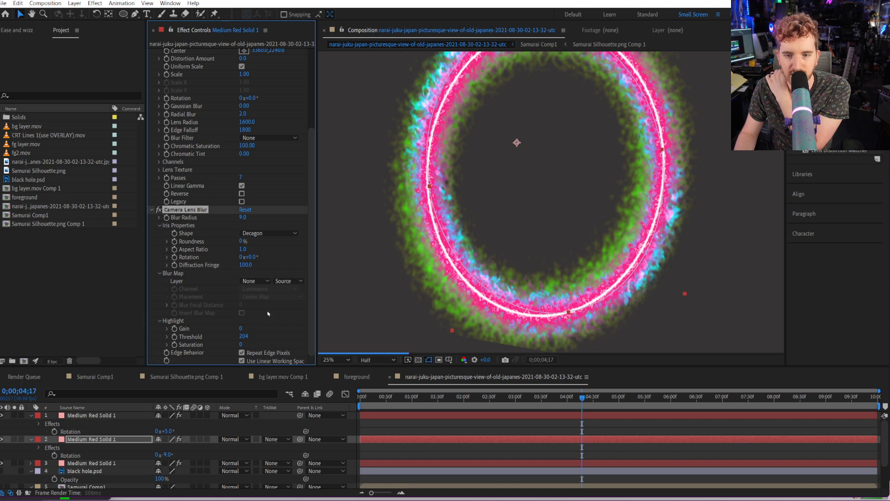
left_click_drag(241, 328, 255, 327)
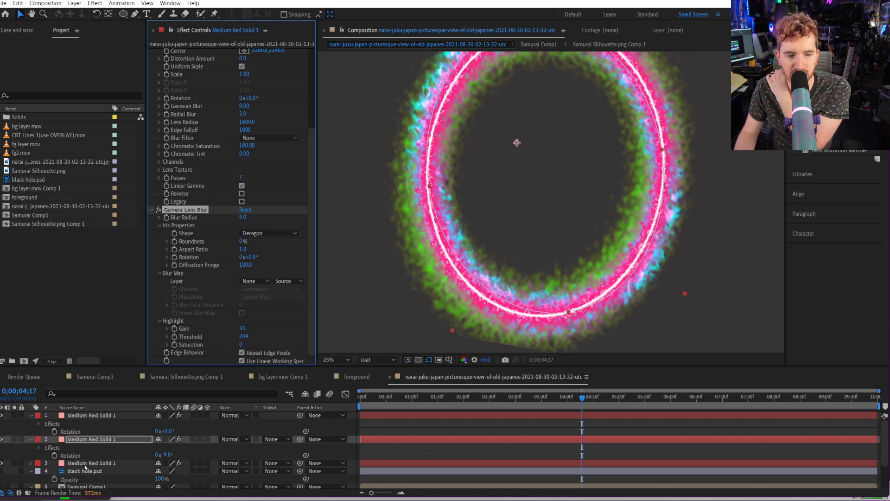
Set the Highlight Gain of the third ring's Camera Lens Blur to 29.
left_click(144, 462)
scroll(244, 343, "down", 5)
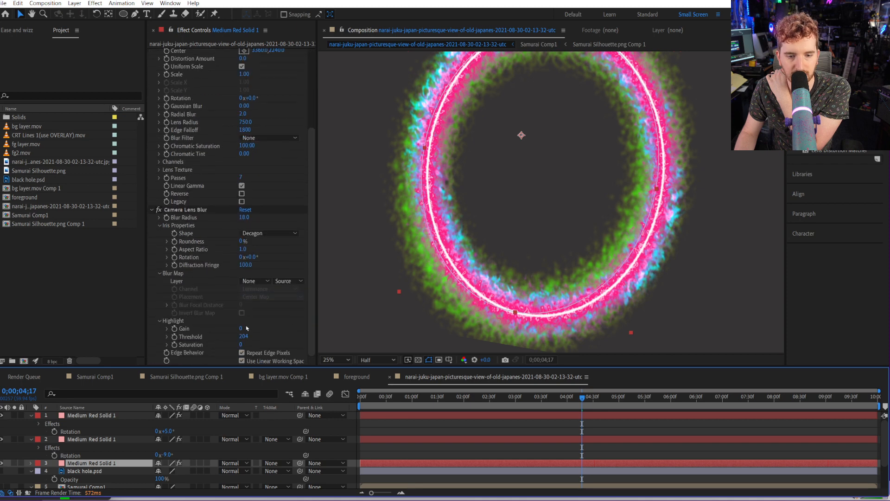
left_click_drag(243, 329, 254, 326)
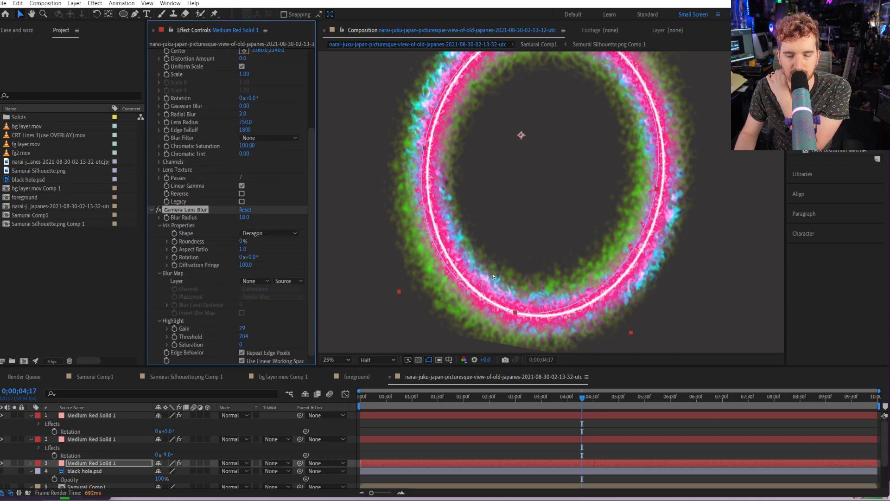
key("comma")
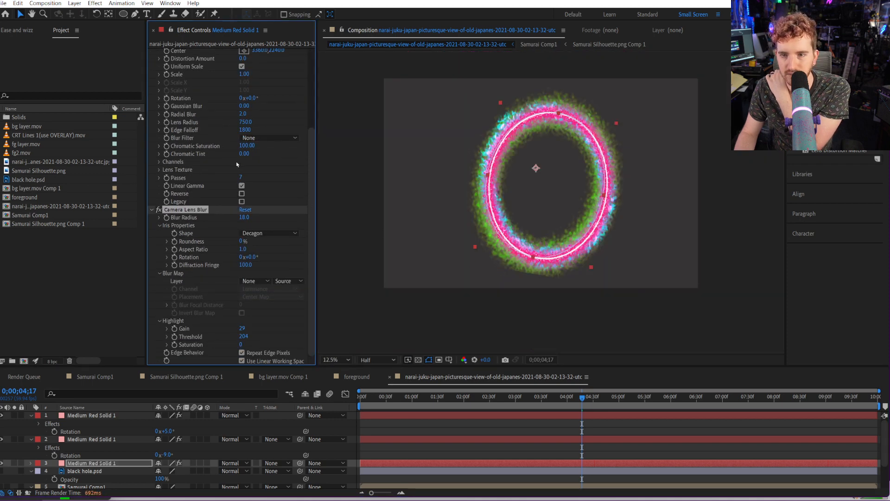
scroll(236, 164, "up", 5)
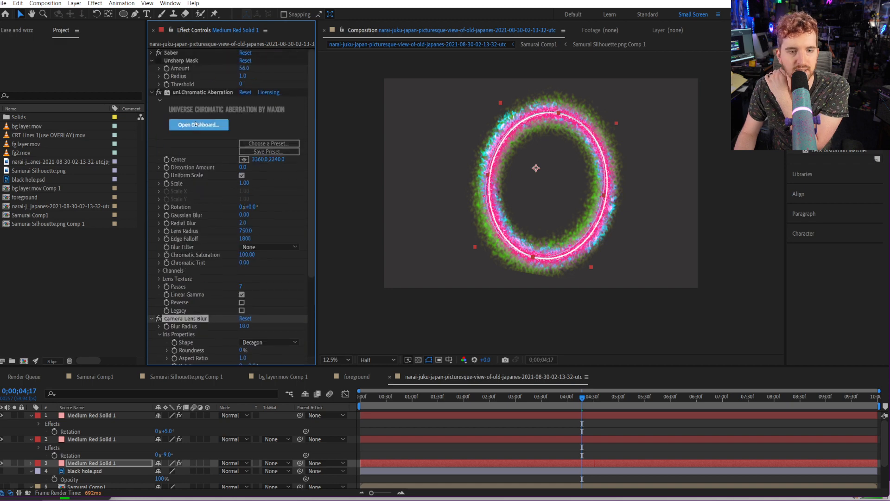
Collapse the properties of the top two ring layers and make the Samurai Comp1 layer visible again.
left_click(31, 415)
left_click(31, 424)
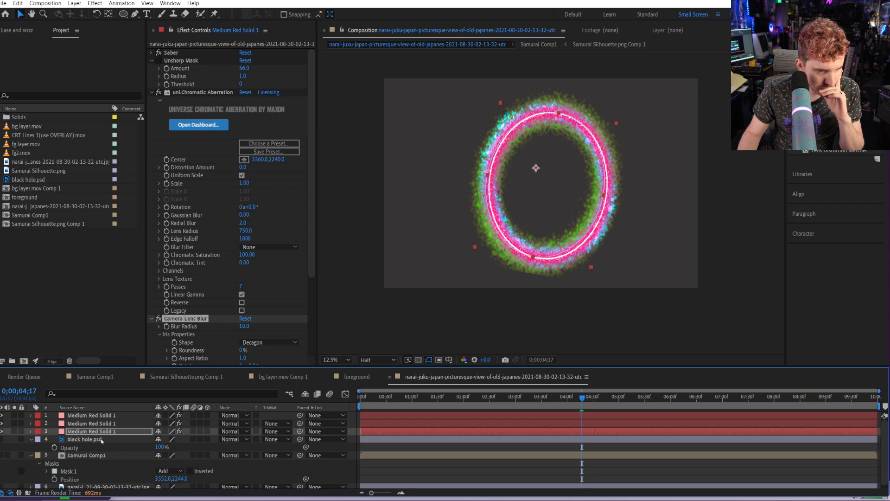
scroll(21, 456, "down", 1)
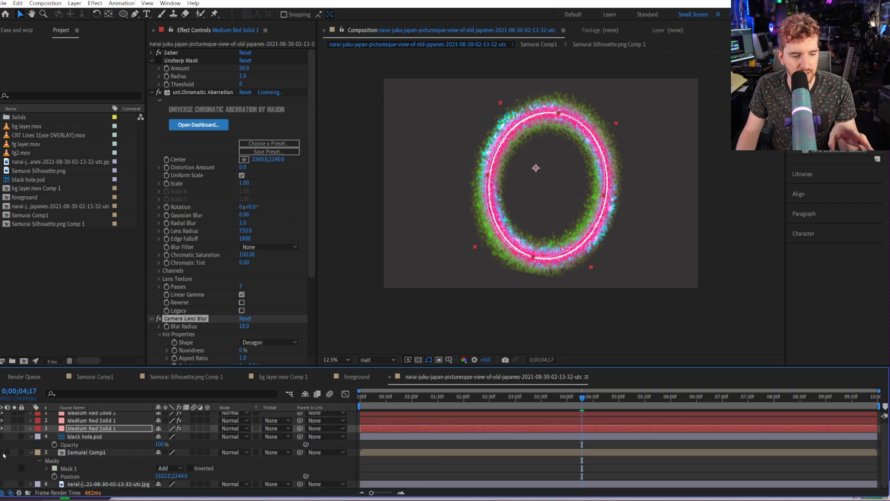
left_click(3, 453)
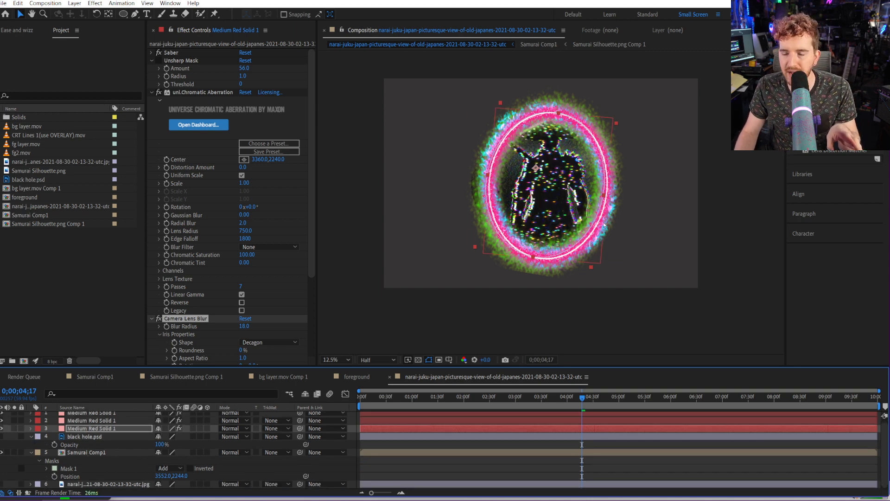
Scale the Samurai Comp1 layer down to 208.7, 216.4% so the full silhouette fits inside the portal ring.
key("period")
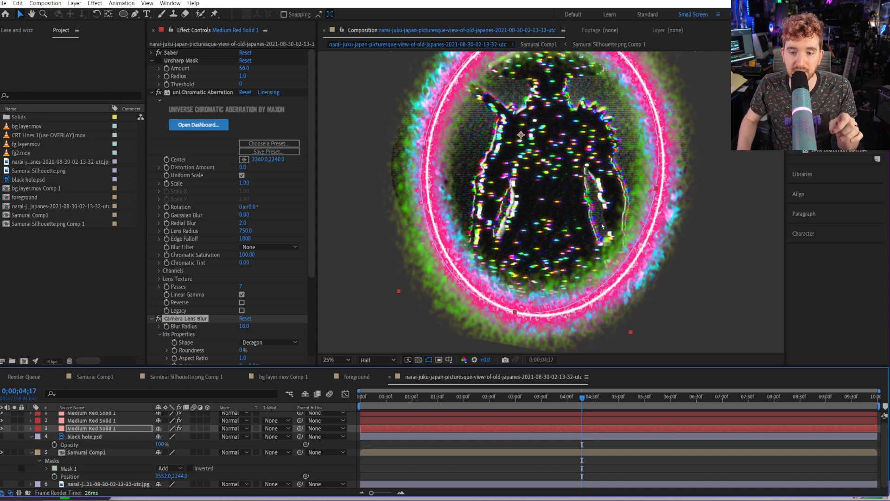
left_click(112, 453)
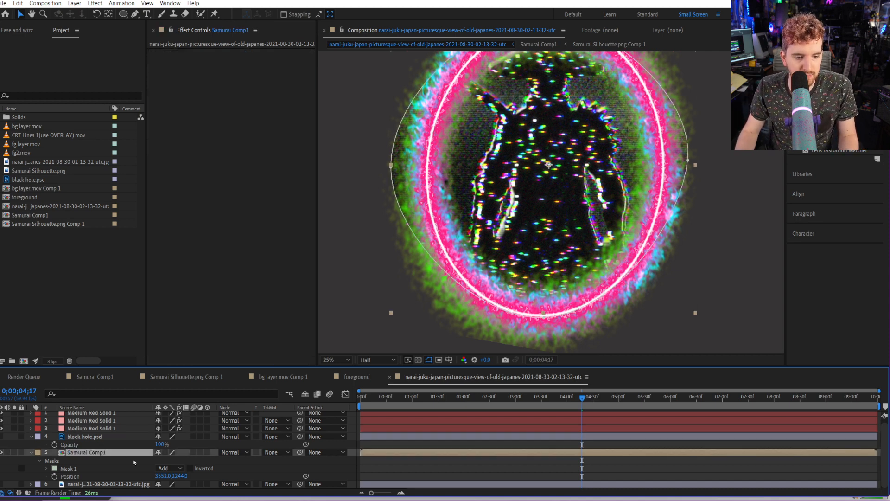
key("s")
left_click_drag(182, 463, 153, 462)
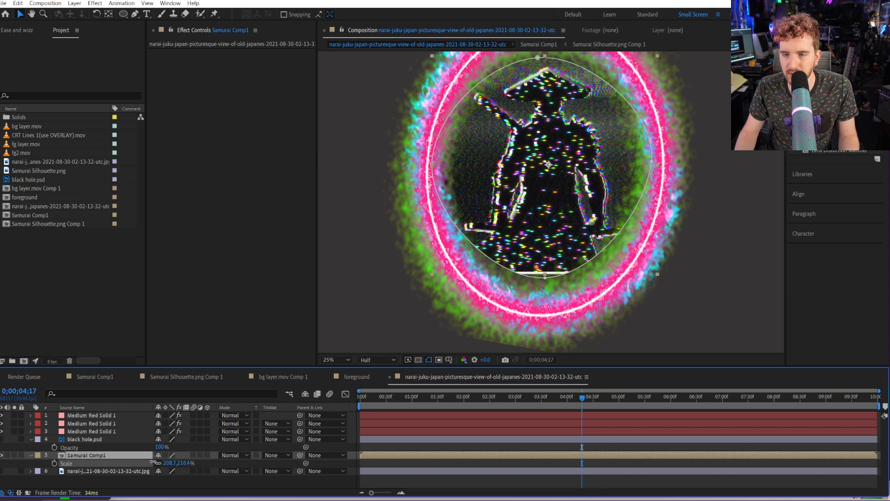
Delete the existing oval Mask 1 from the Samurai Comp1 layer.
key("h")
left_click_drag(671, 227, 635, 259)
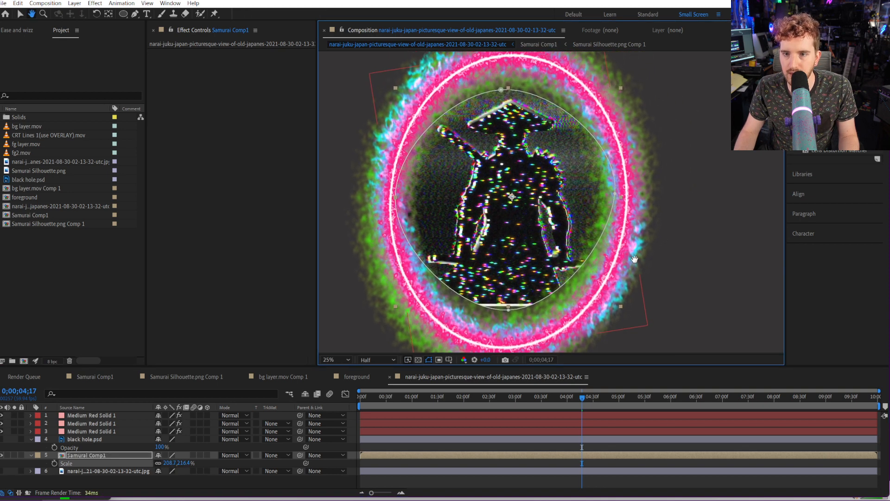
key("v")
left_click(32, 457)
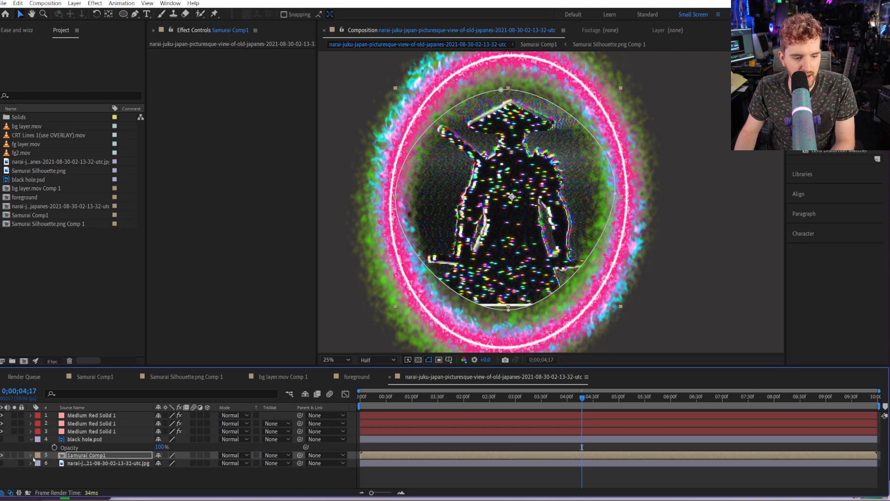
left_click(33, 457)
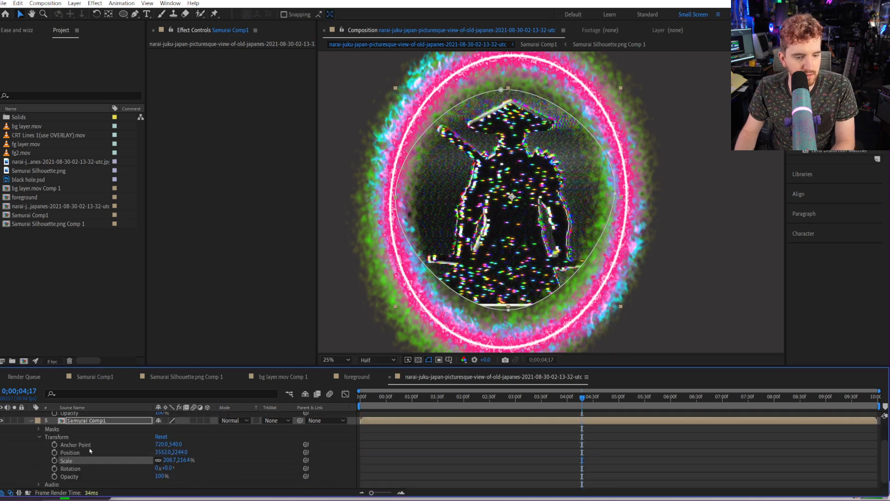
scroll(90, 450, "down", 1)
left_click(38, 422)
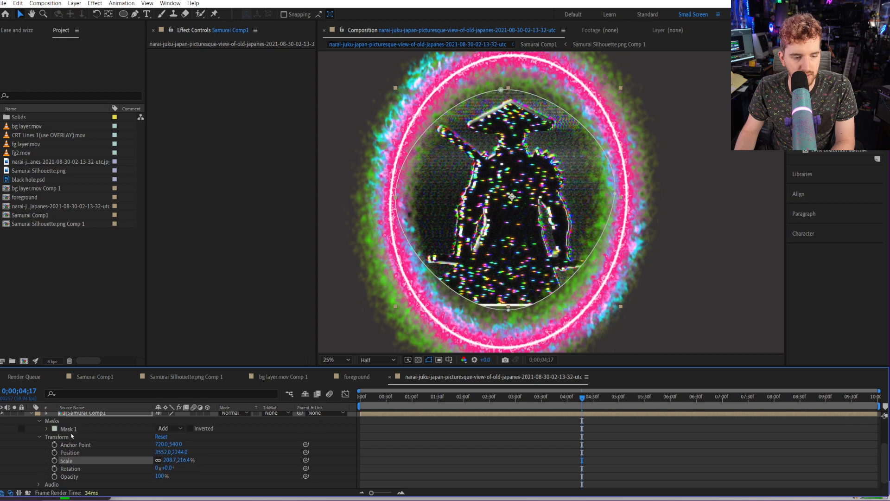
left_click(72, 431)
key("Delete")
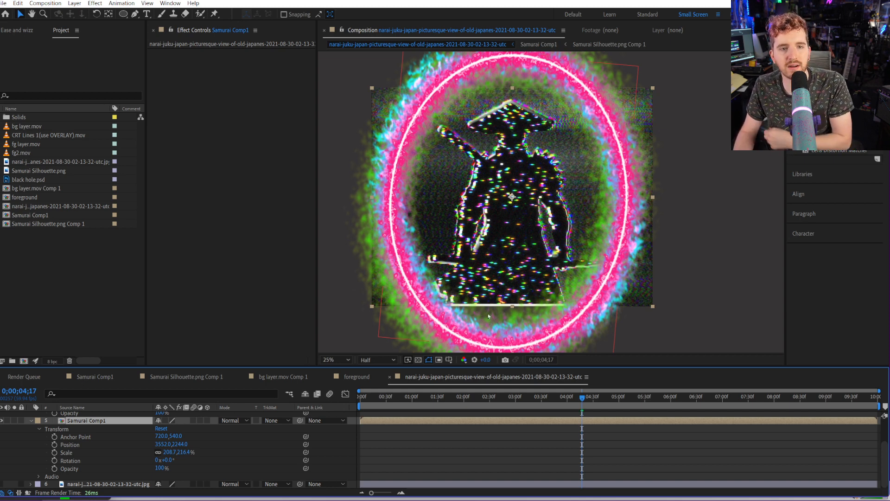
Draw a closed Pen tool mask on Samurai Comp1 that follows the glowing portal ring around the silhouette.
left_click(135, 14)
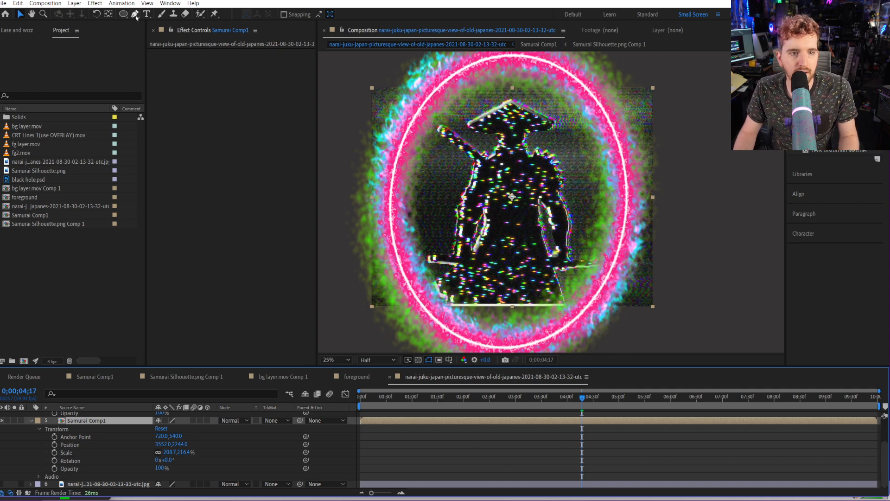
left_click(425, 314)
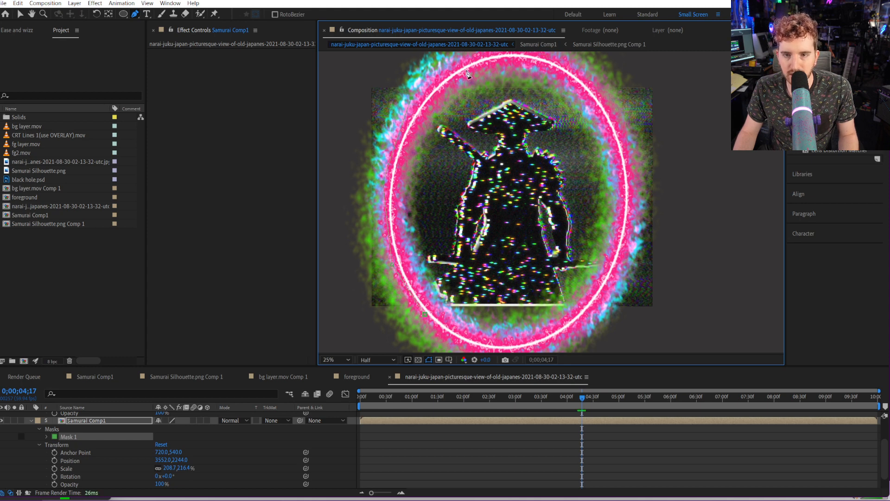
left_click_drag(482, 85, 473, 114)
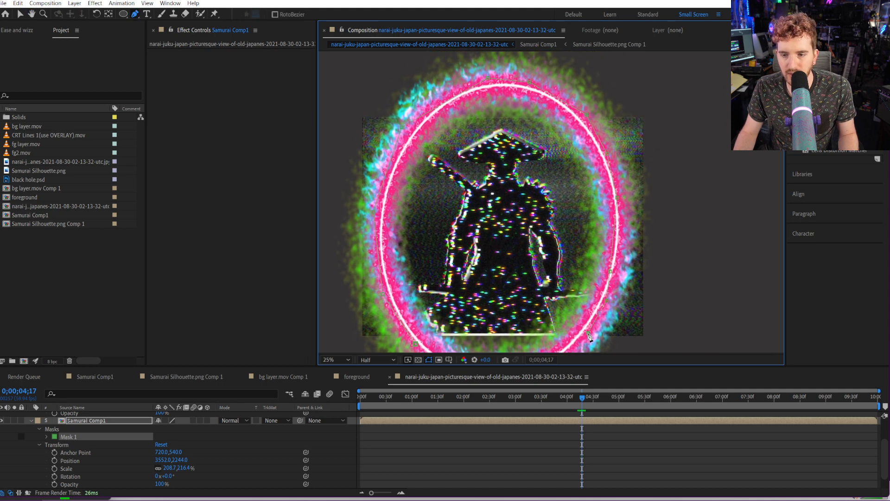
left_click_drag(543, 344, 580, 253)
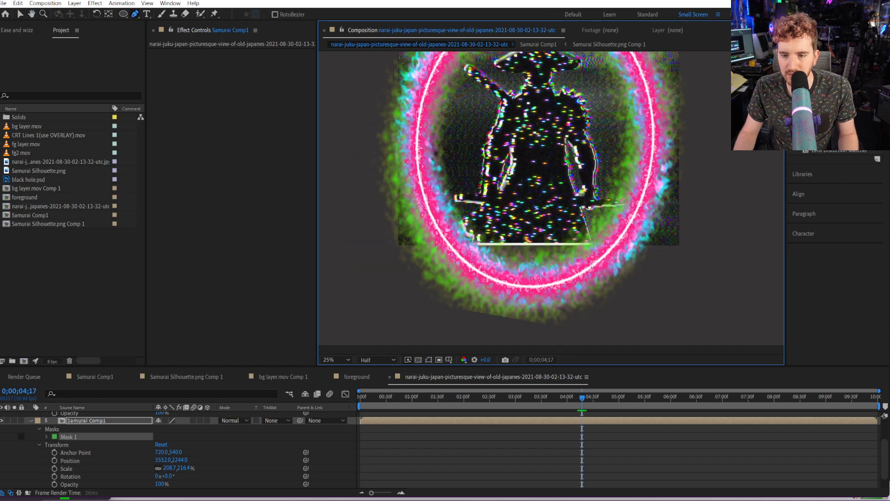
key("space")
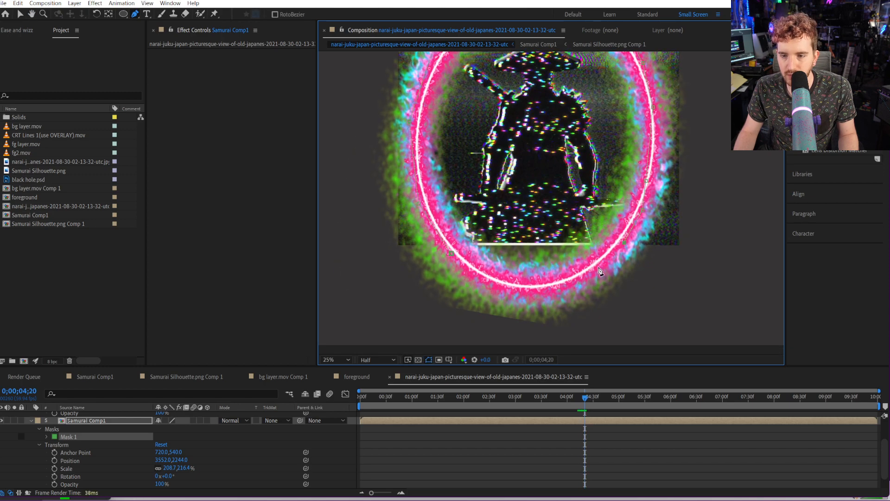
left_click(590, 281)
left_click(550, 295)
left_click(503, 295)
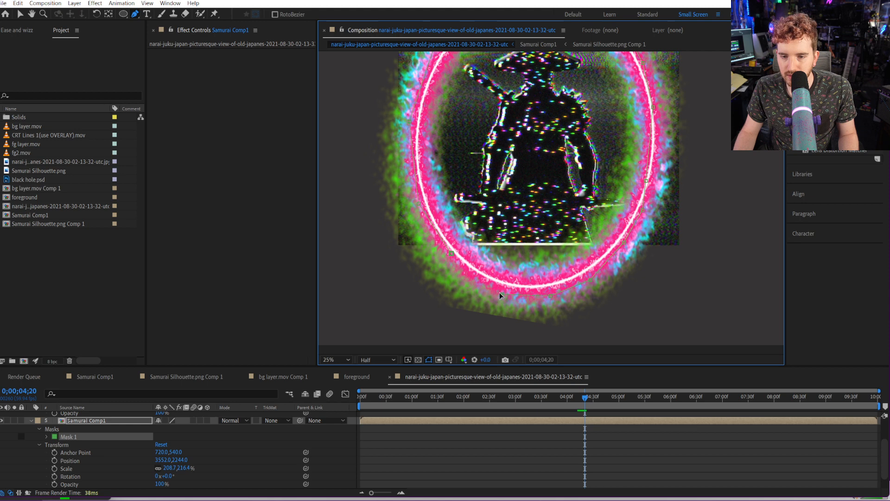
left_click(452, 254)
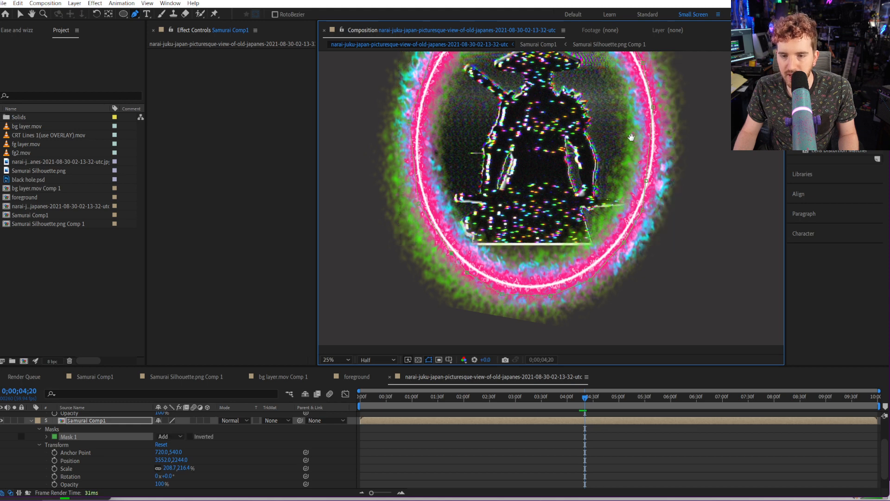
Set the new mask's Mask Feather to 20 pixels and collapse the Samurai Comp1 layer's properties.
left_click_drag(630, 139, 561, 195)
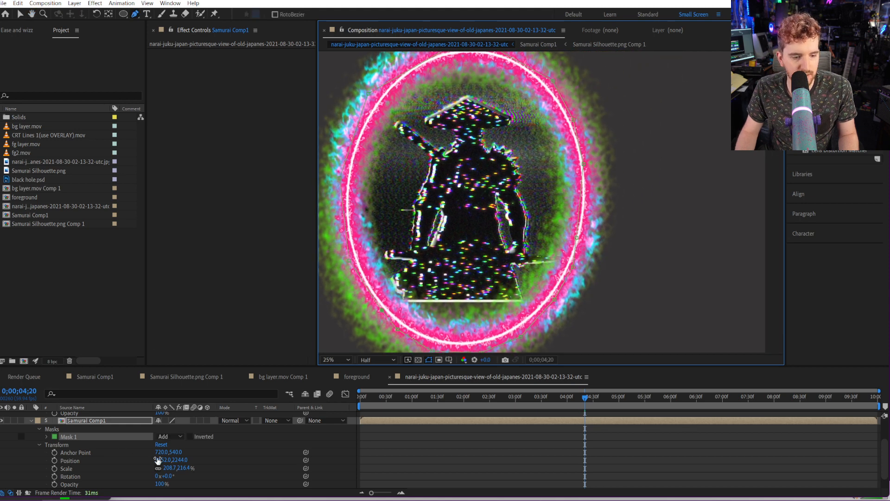
scroll(158, 464, "up", 3)
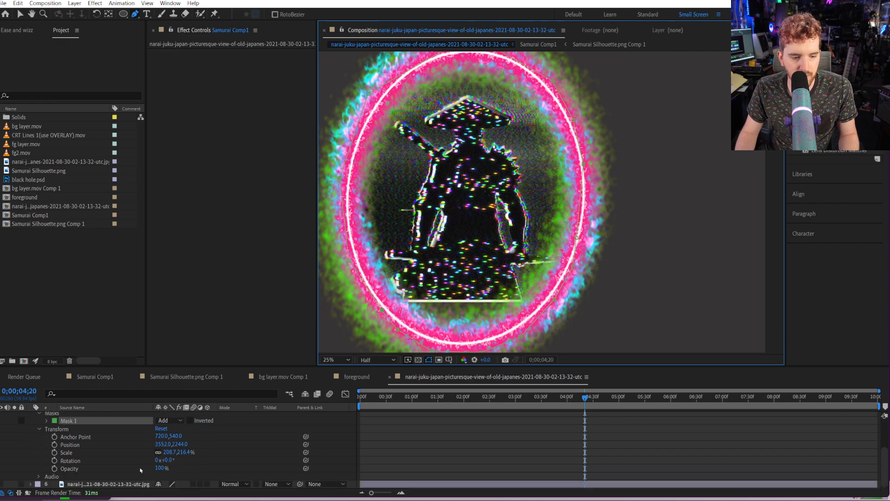
scroll(139, 464, "down", 2)
left_click(47, 445)
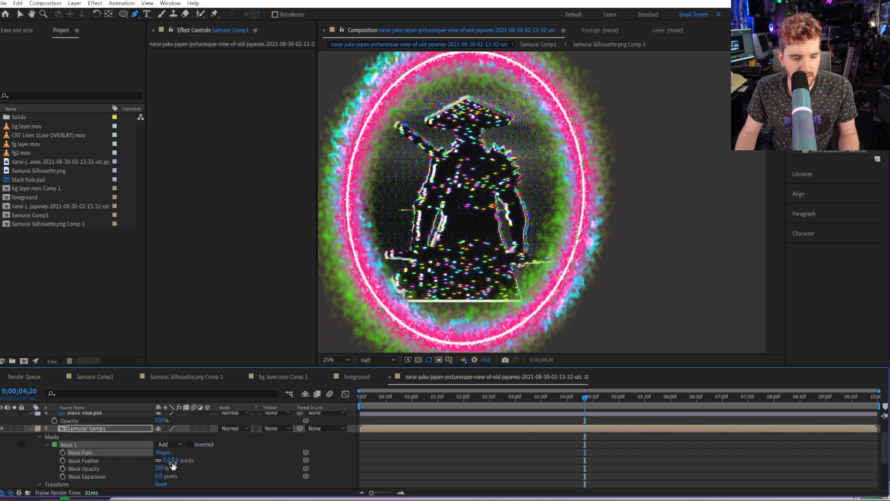
left_click_drag(173, 465, 185, 460)
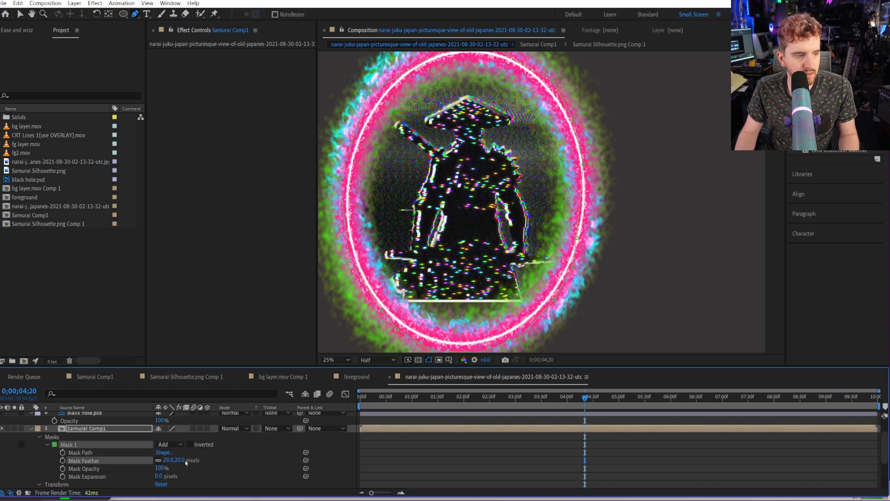
left_click_drag(527, 184, 538, 198)
left_click_drag(536, 251, 543, 195)
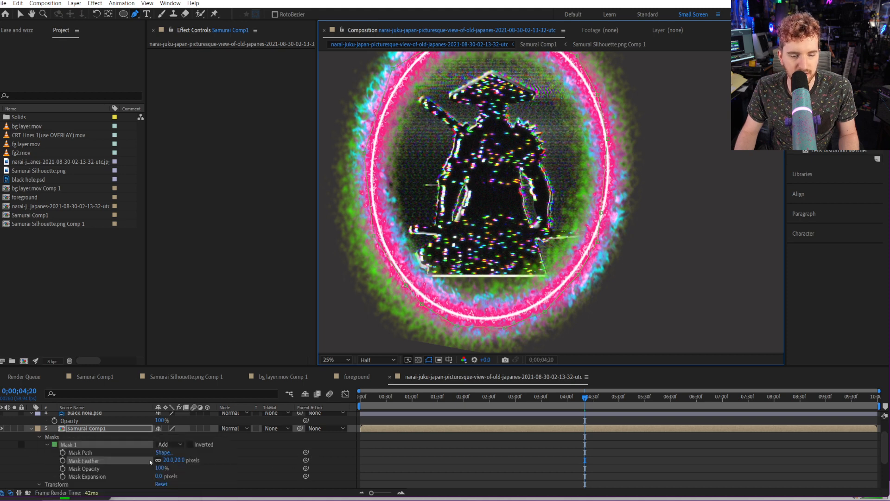
left_click(47, 445)
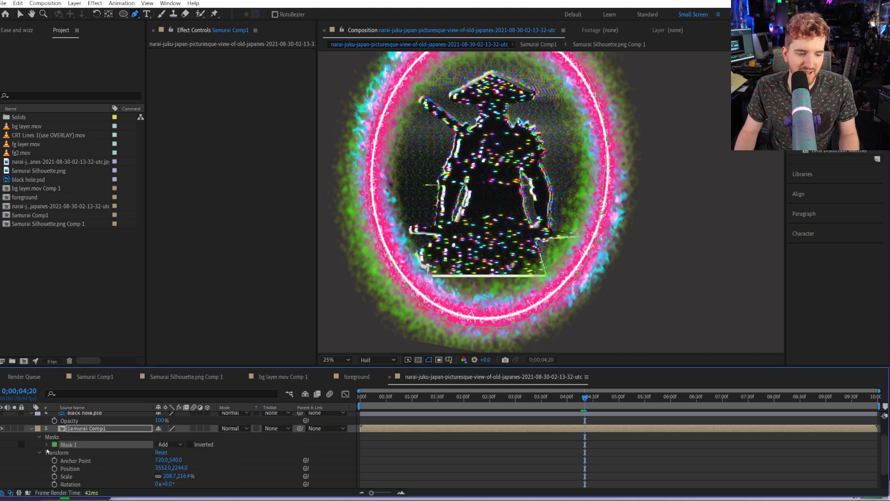
left_click(40, 453)
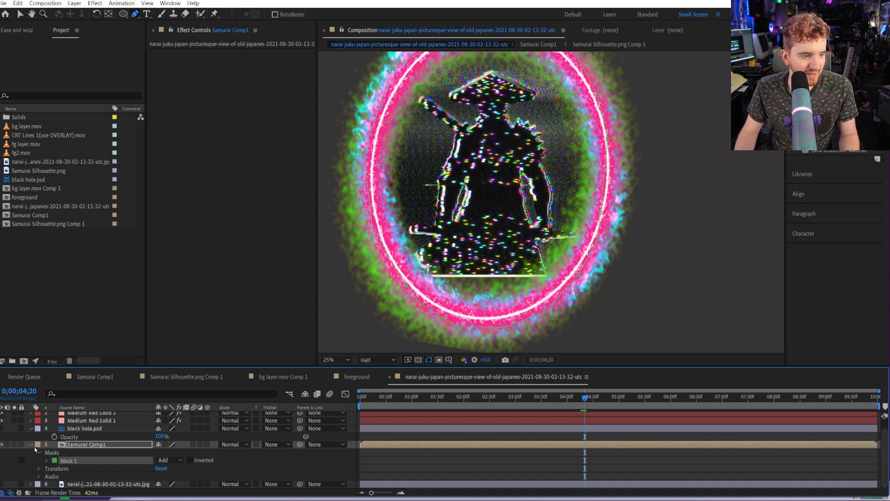
left_click(30, 445)
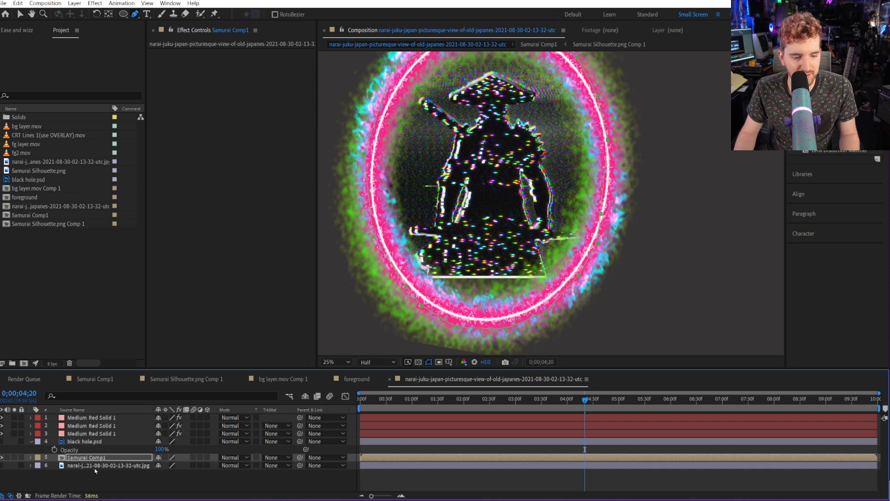
Duplicate the Samurai Comp1 layer and delete Mask 1 and Mask 2 from the lower copy.
key("ctrl+d")
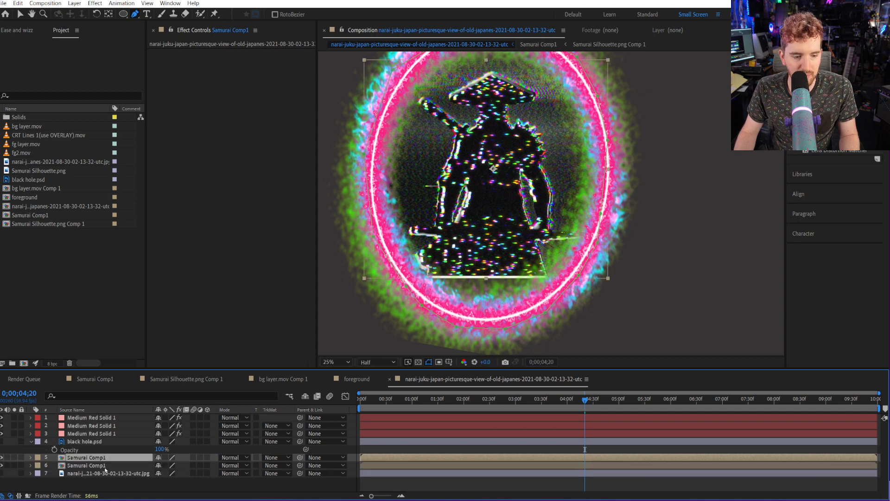
left_click(104, 466)
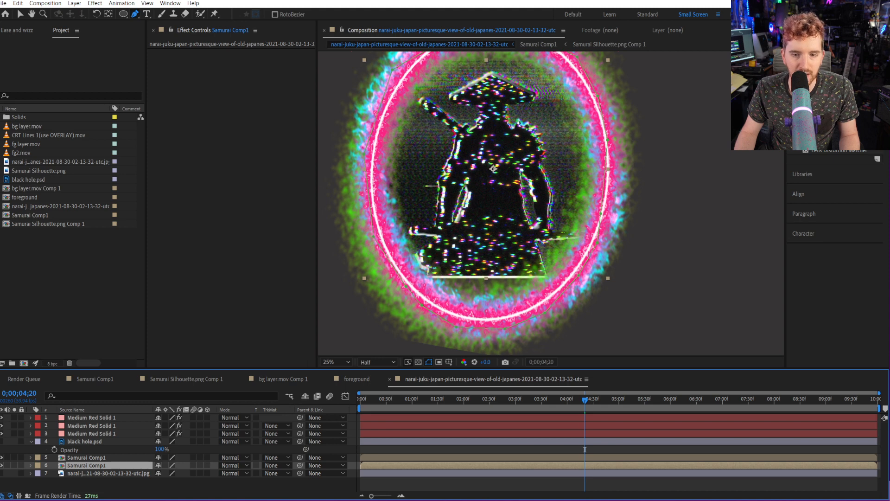
left_click(31, 466)
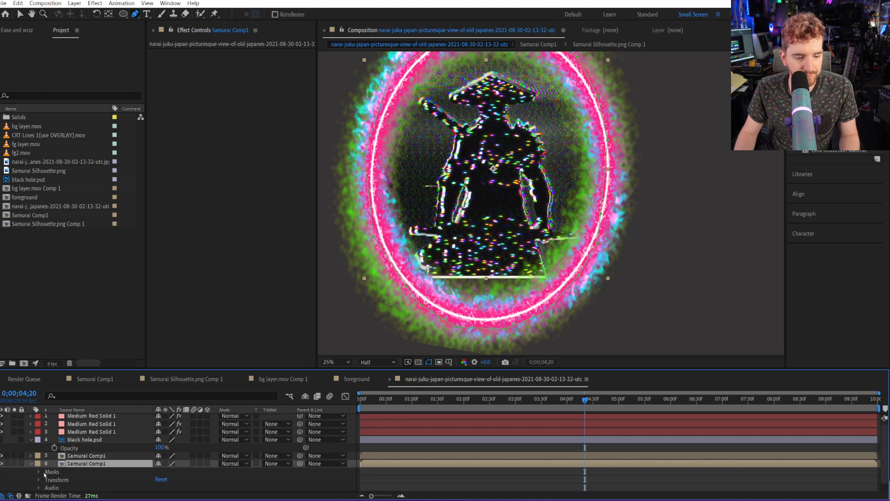
left_click(46, 473)
left_click(39, 472)
left_click(64, 481)
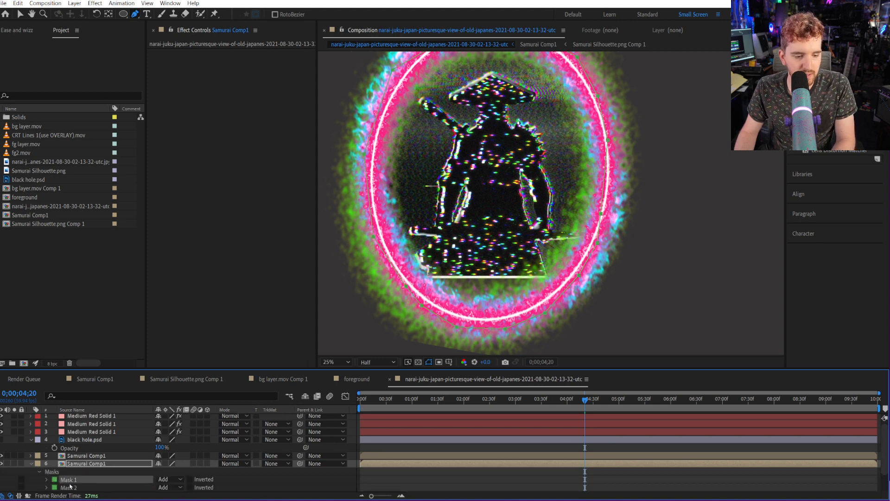
key("Delete")
left_click(71, 481)
key("Delete")
Try deleting Mask 1 from the upper Samurai Comp1 copy and undo the deletion.
left_click(31, 456)
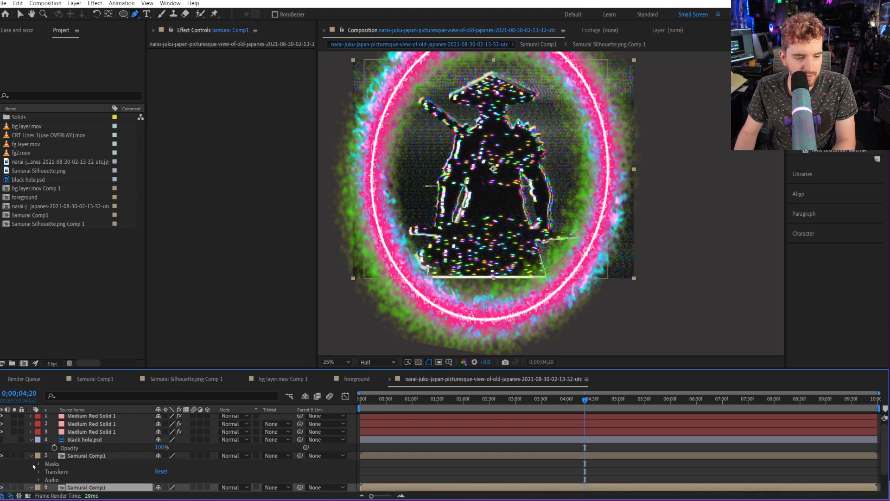
left_click(34, 466)
left_click(39, 465)
left_click(79, 473)
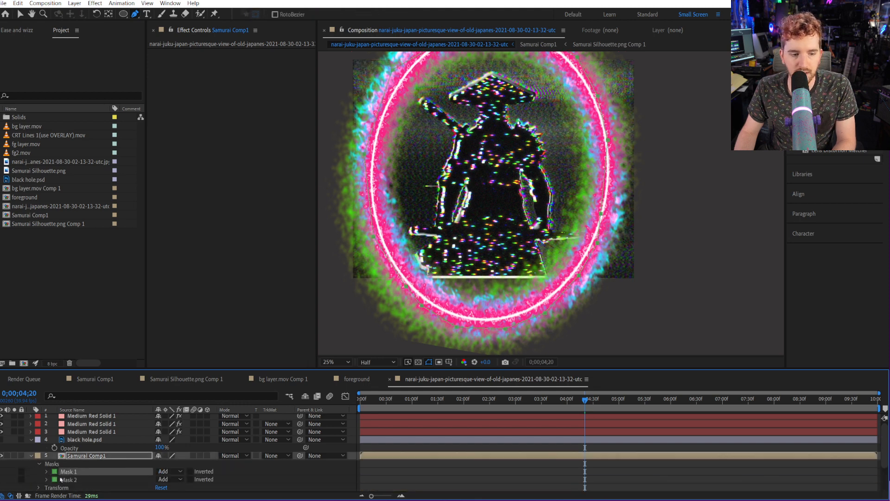
key("Delete")
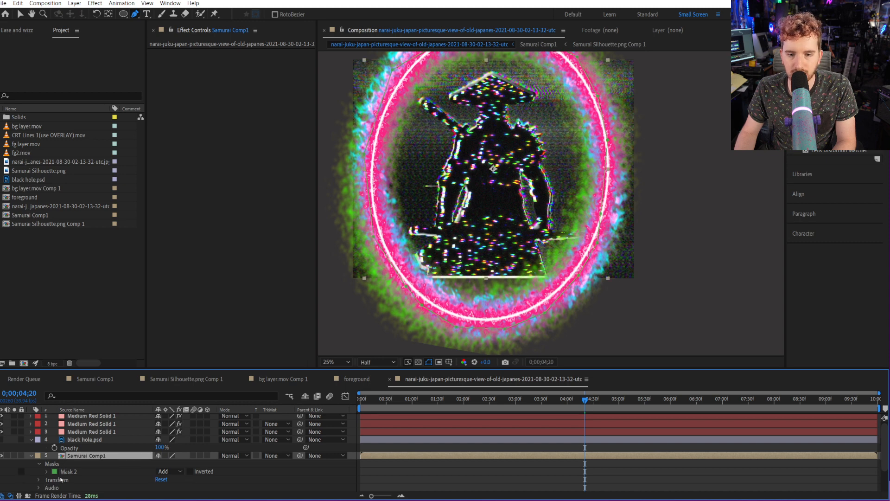
key("ctrl+z")
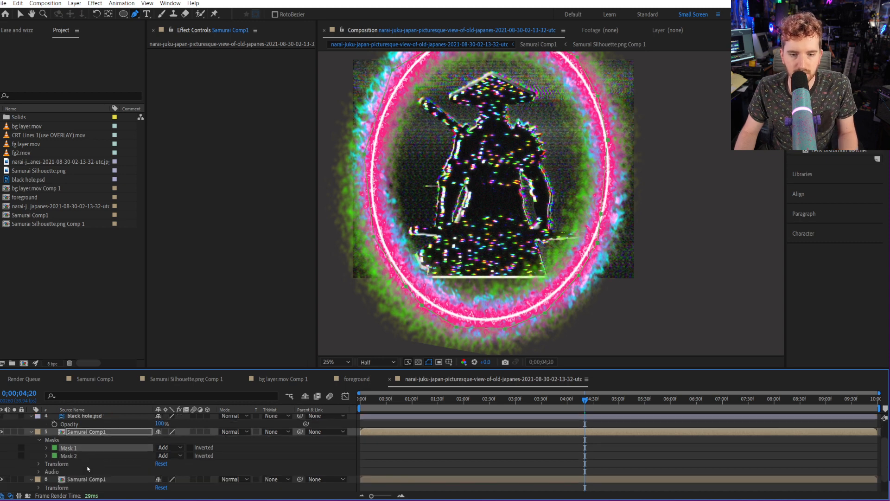
scroll(2, 470, "down", 1)
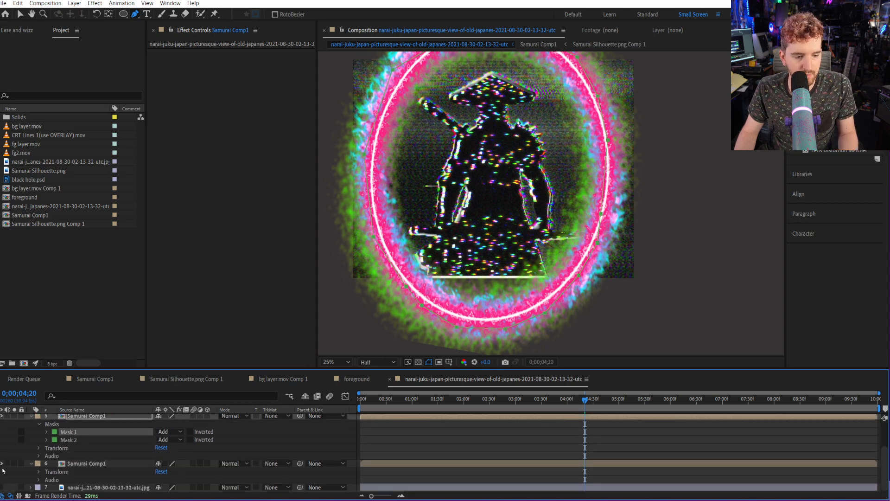
Delete Mask 2 from the upper Samurai Comp1 layer and collapse that layer's properties.
left_click(75, 441)
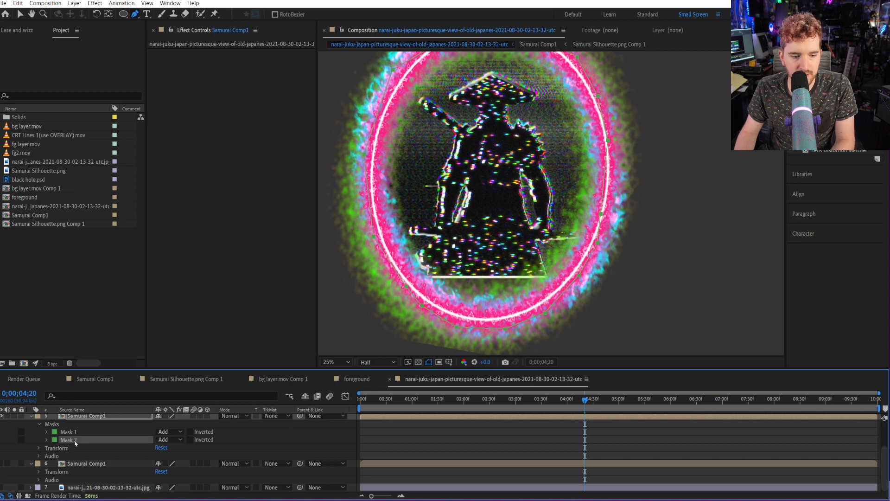
key("Delete")
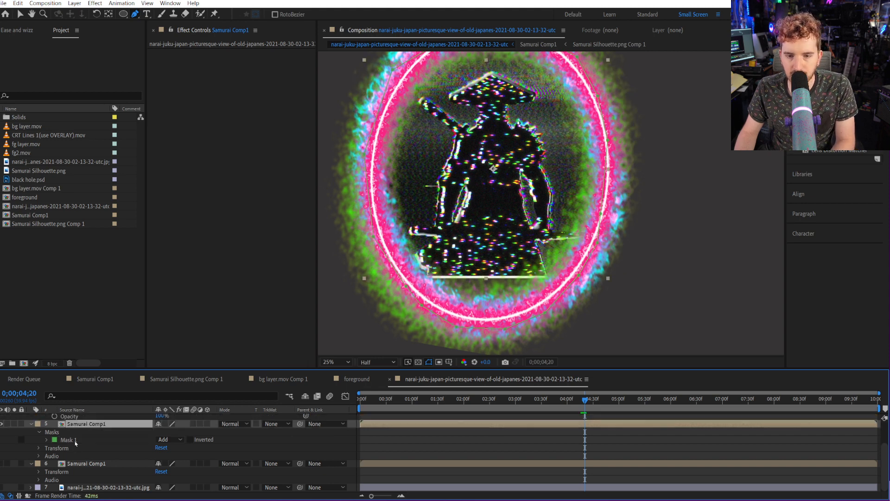
left_click(32, 424)
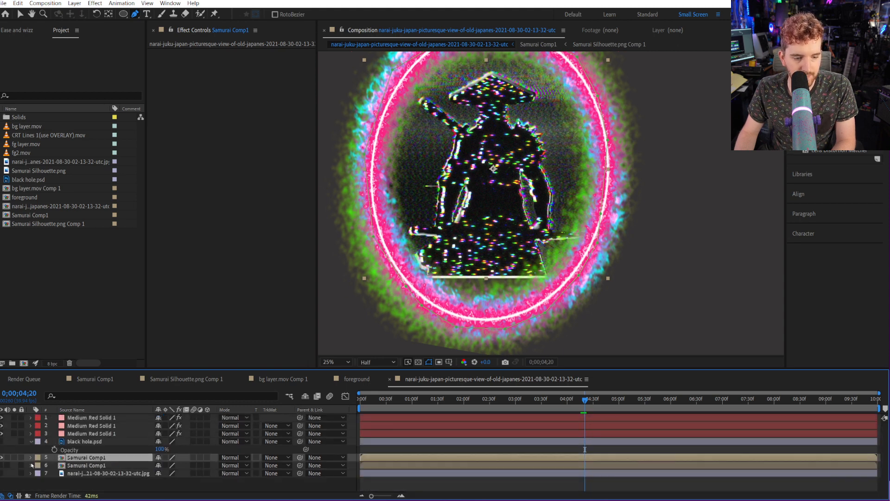
Shift the lower Samurai Comp1 layer sideways out of the portal, setting its Position to 4837, 2244.
left_click(87, 466)
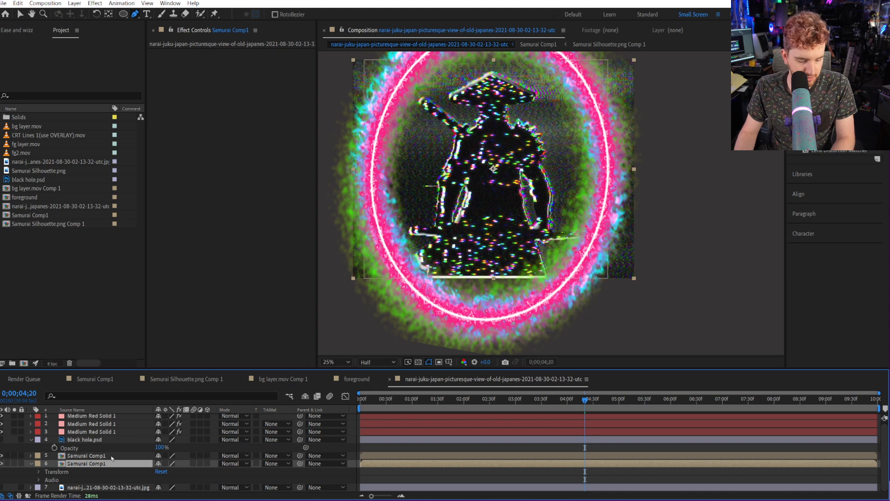
key("p")
left_click_drag(162, 473, 662, 427)
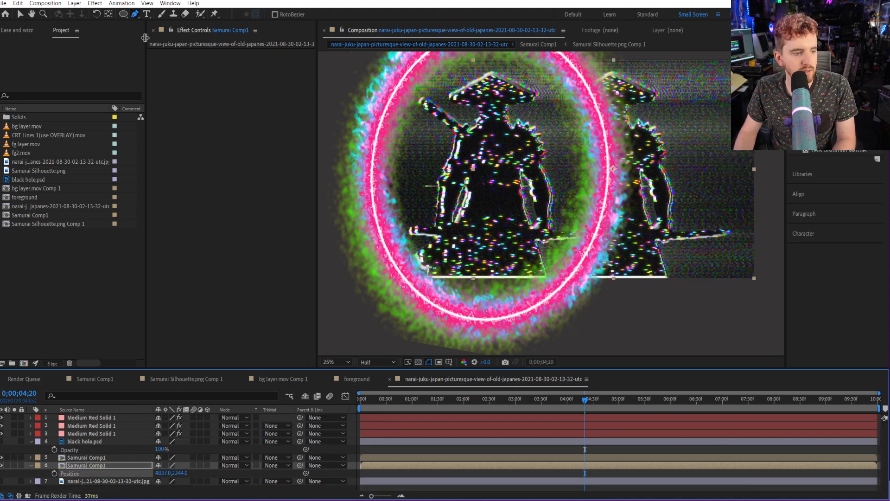
Draw a closed four-point mask with the Pen tool around the empty static area beside the shifted samurai's head.
left_click(665, 63)
left_click(687, 164)
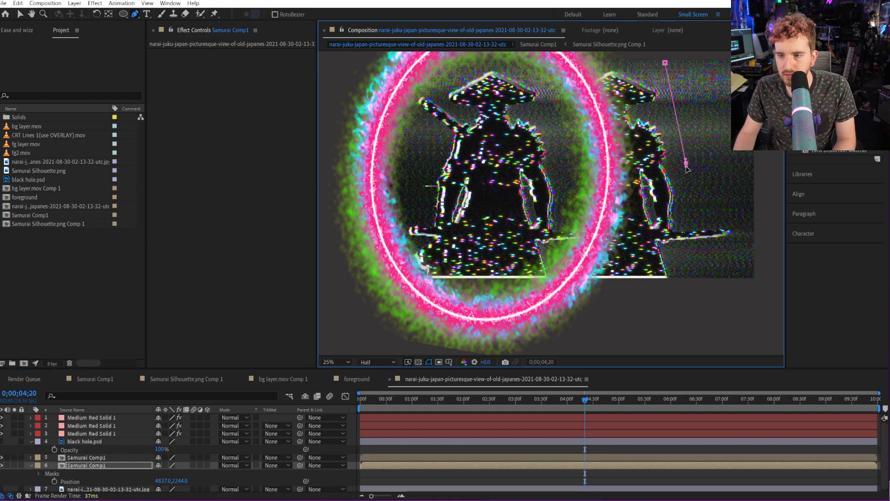
left_click(761, 181)
left_click(687, 55)
left_click(665, 63)
Rotate the masked static patch to 76° and place it over the samurai's base at the portal's lower end.
key("v")
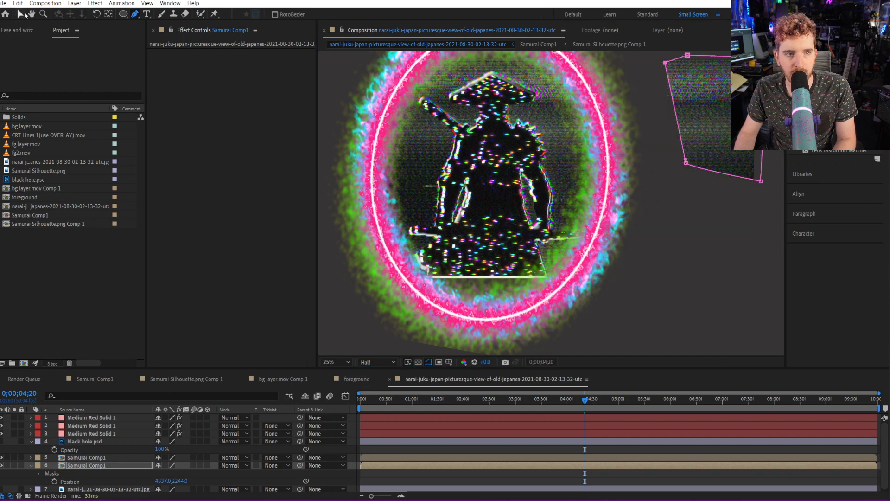
left_click_drag(720, 107, 687, 130)
left_click_drag(723, 91, 502, 240)
key("r")
left_click_drag(167, 473, 202, 470)
left_click_drag(505, 353, 524, 226)
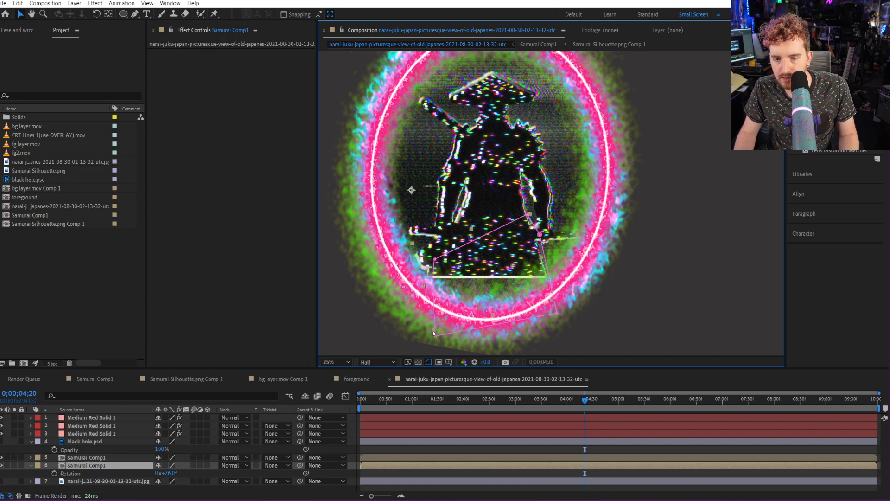
Reshape the static patch's mask points so it fills the portal's lower part and its bottom corners stay within the ring.
left_click_drag(435, 335, 444, 322)
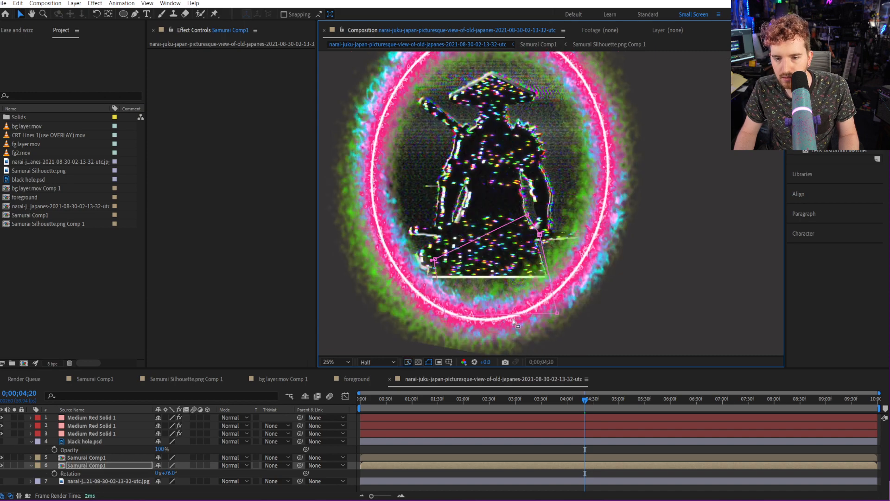
left_click_drag(559, 316, 547, 307)
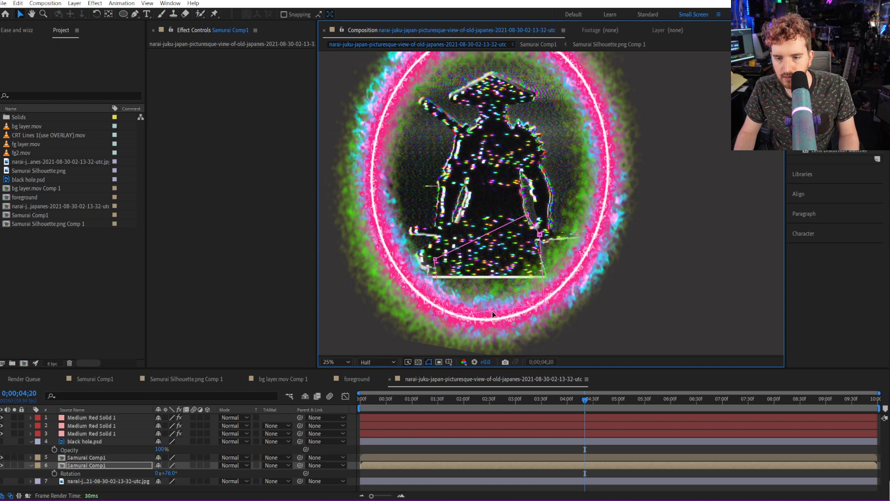
left_click_drag(495, 320, 493, 322)
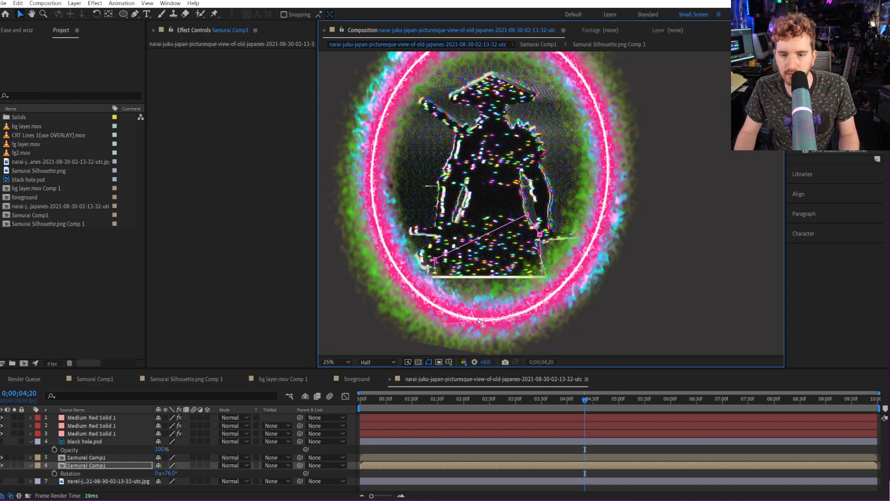
left_click_drag(435, 261, 402, 263)
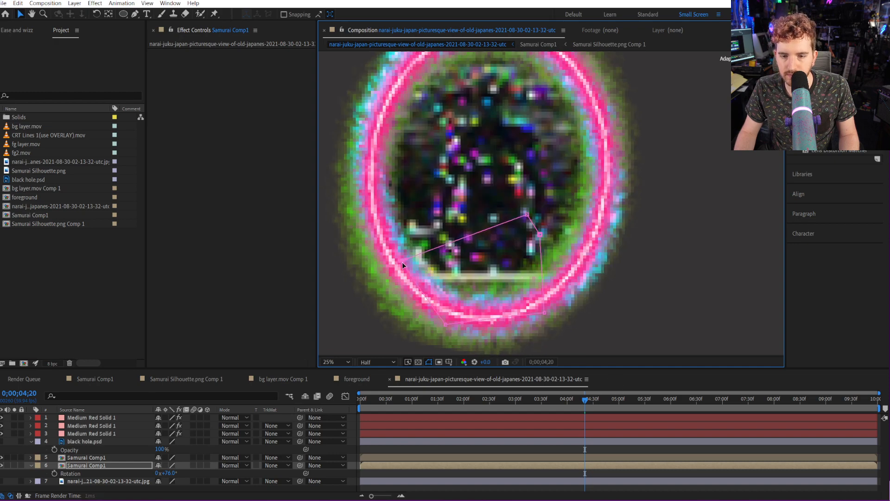
left_click_drag(542, 238, 597, 235)
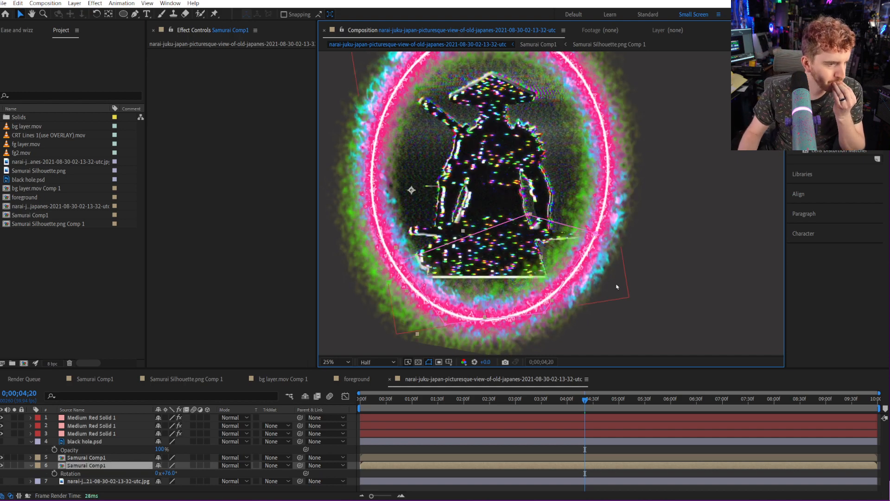
Duplicate the masked static patch layer and move the copy to the portal's upper end above the samurai's hat.
left_click_drag(678, 104, 657, 151)
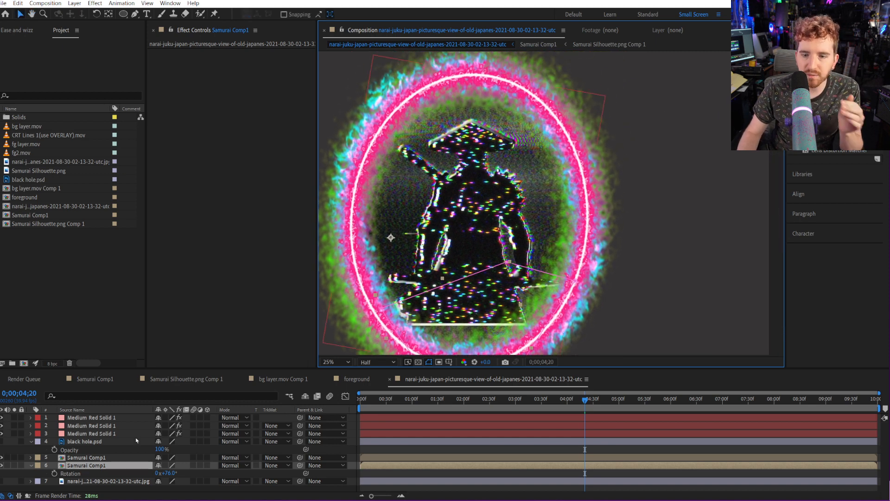
left_click(91, 465)
key("ctrl+d")
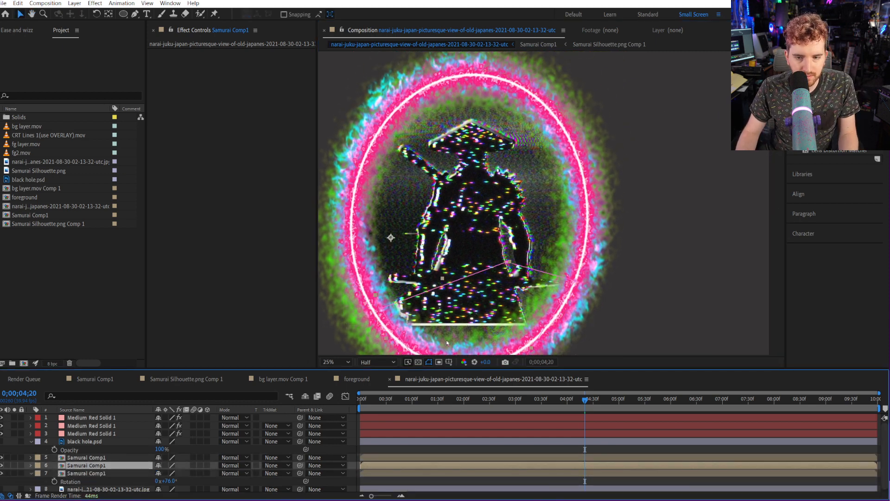
left_click_drag(474, 317, 454, 141)
left_click_drag(363, 130, 392, 93)
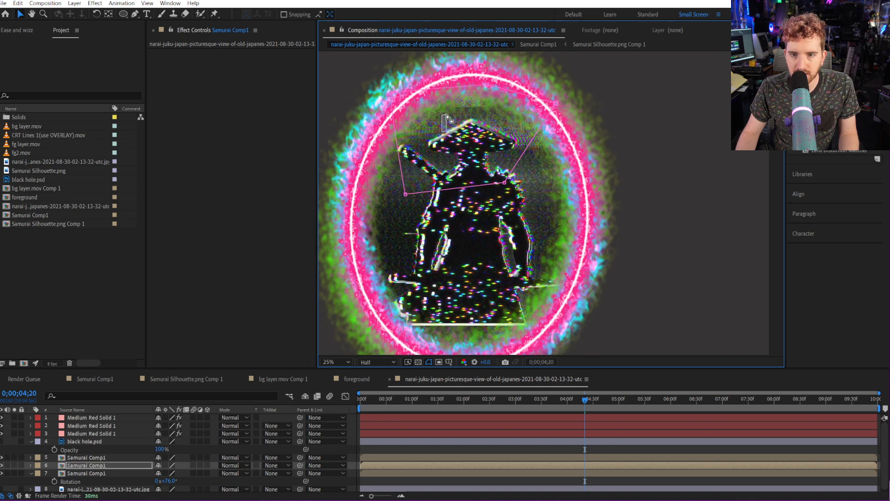
left_click_drag(465, 126, 468, 107)
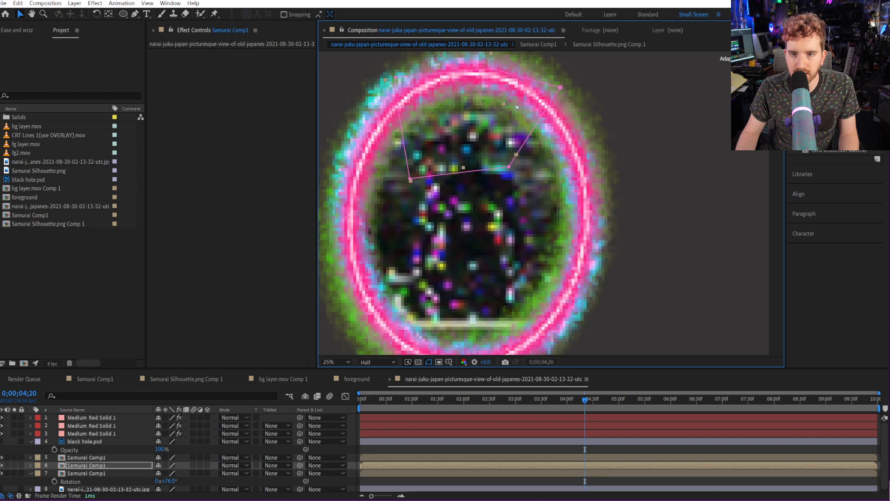
Reshape the duplicated patch's mask to span the portal's upper part within the ring, and collapse the original patch layer's properties.
left_click(559, 91)
left_click_drag(563, 90, 548, 96)
mouse_move(396, 77)
left_mouse_down()
mouse_move(402, 95)
mouse_move(408, 80)
left_mouse_up()
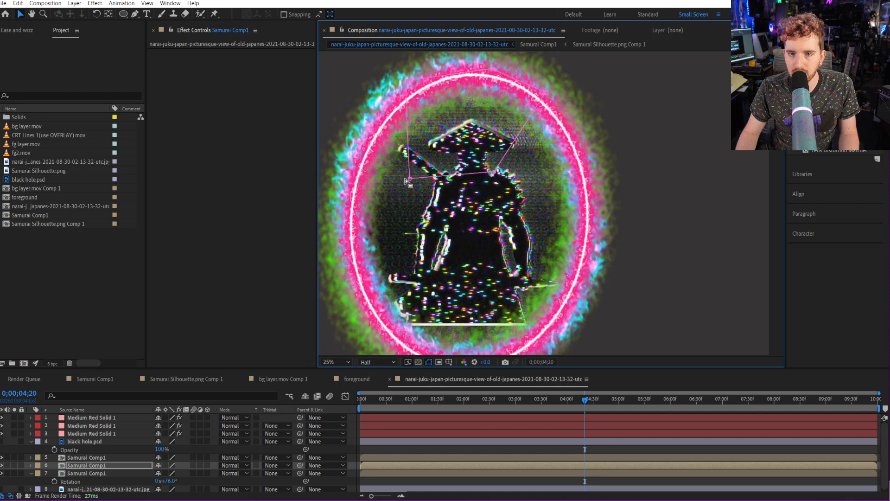
left_click_drag(409, 179, 384, 175)
left_click_drag(493, 172, 550, 171)
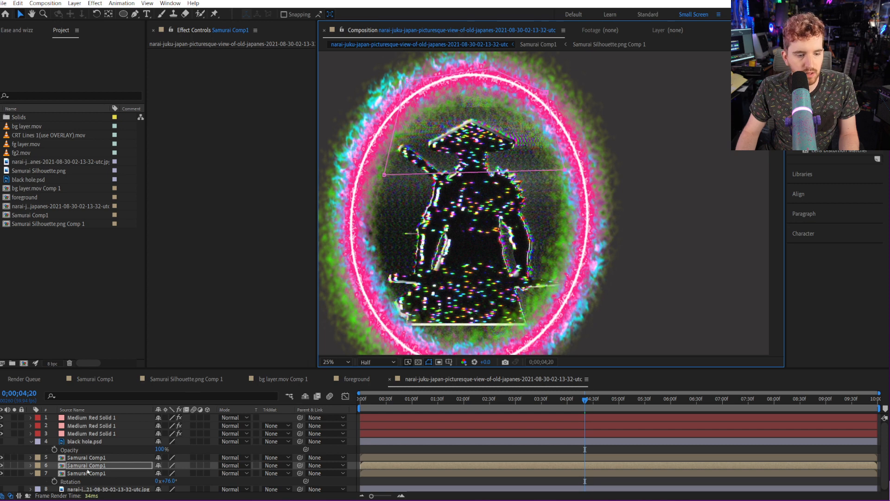
left_click(31, 473)
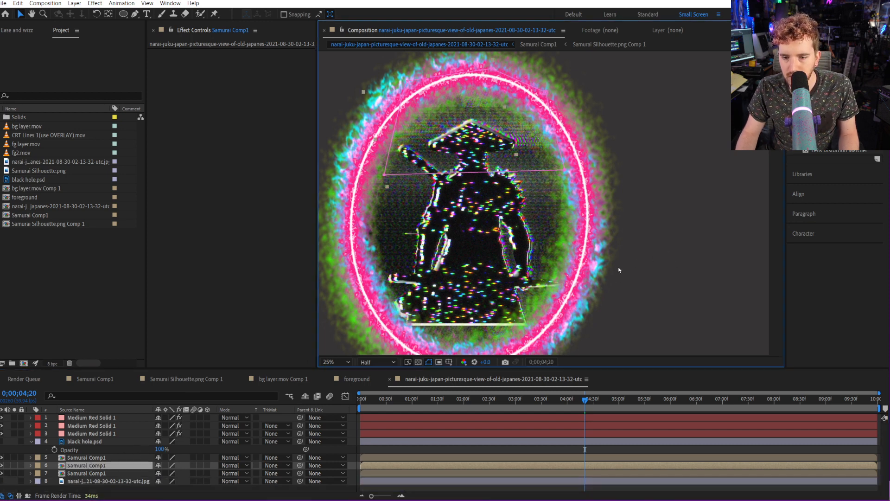
Enlarge the top Samurai Comp1 layer, unlink its scale proportions and set Scale to 235.9, 268.4%.
scroll(561, 283, "down", 1)
scroll(465, 335, "up", 1)
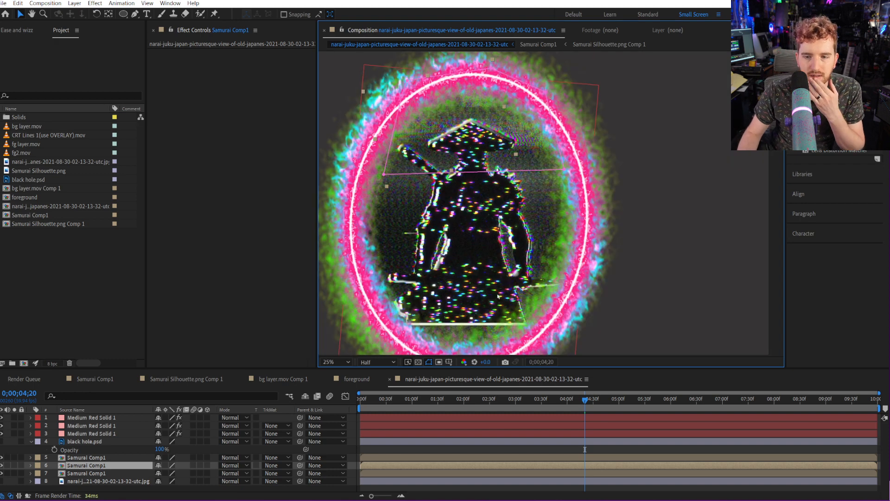
left_click_drag(465, 335, 430, 257)
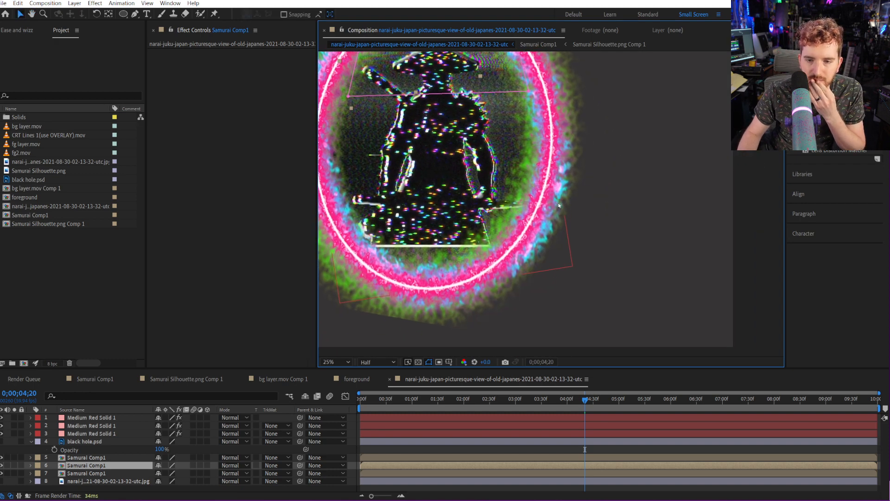
left_click(153, 458)
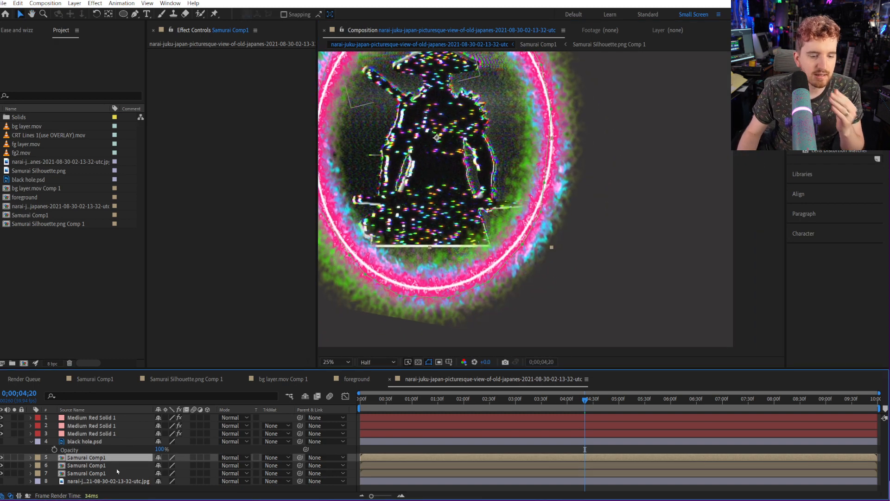
key("s")
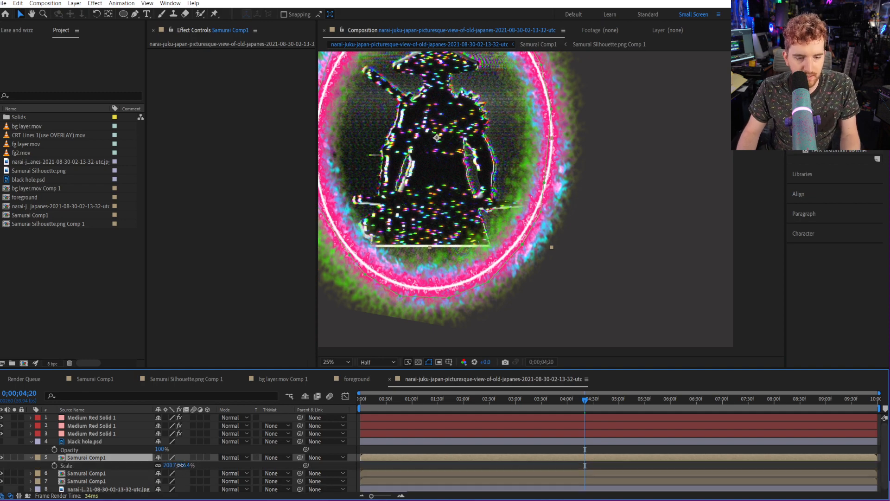
left_click_drag(180, 465, 215, 476)
scroll(782, 278, "up", 3)
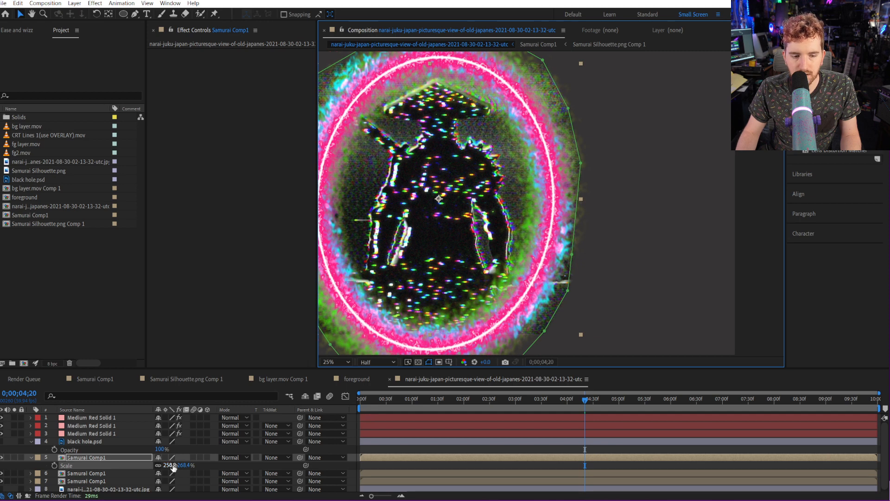
left_click(158, 465)
left_click_drag(168, 464, 155, 463)
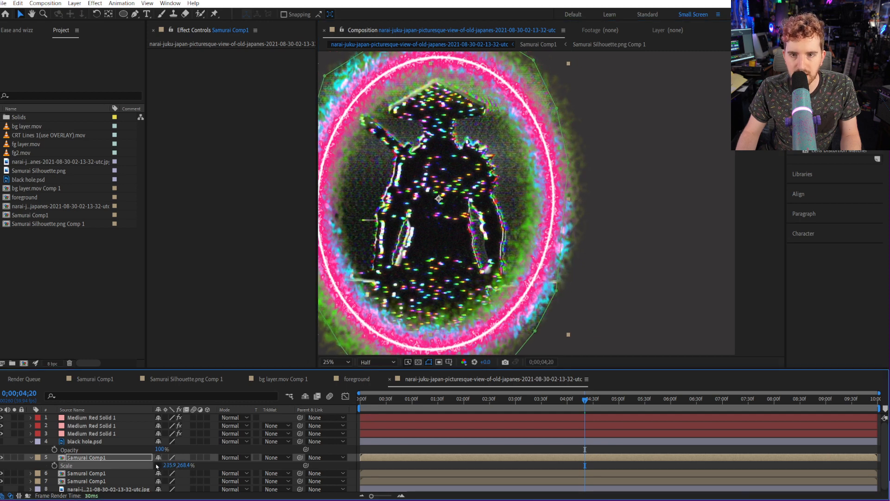
Lower the enlarged Samurai Comp1 layer inside the portal by setting its Position to 3552, 2300.
key("p")
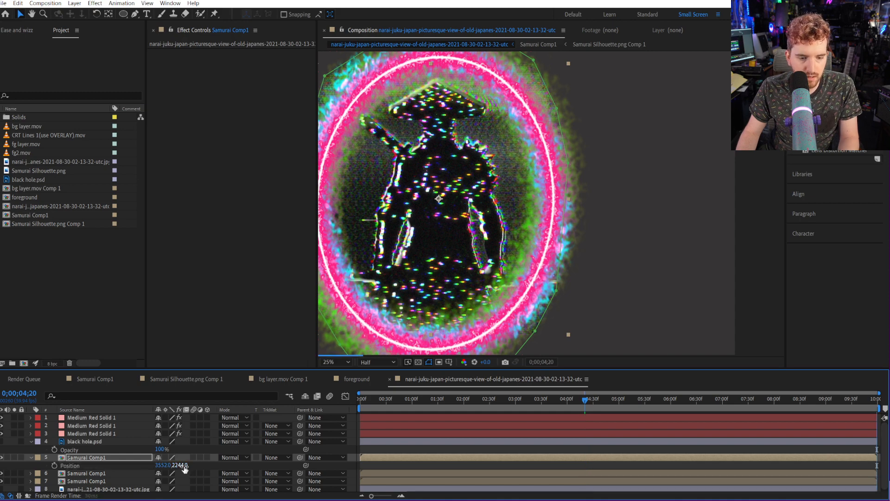
left_click_drag(183, 466, 204, 466)
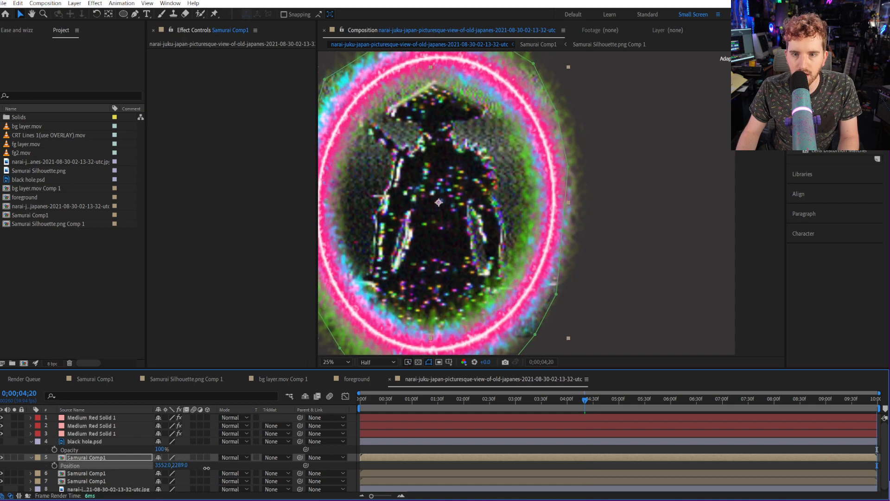
left_click(607, 255)
Go to the composition's last frame and delete the remaining mask from the top Samurai Comp1 layer.
key("End")
key("comma")
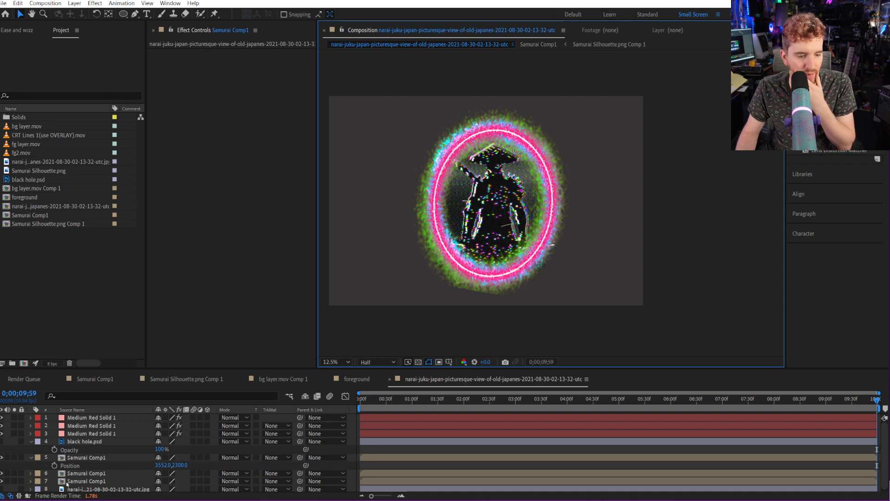
left_click(31, 457)
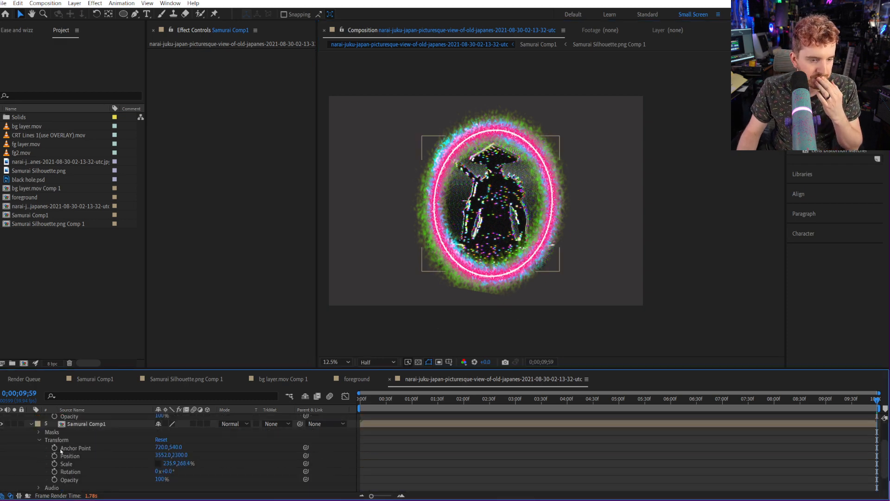
left_click(49, 433)
left_click(34, 435)
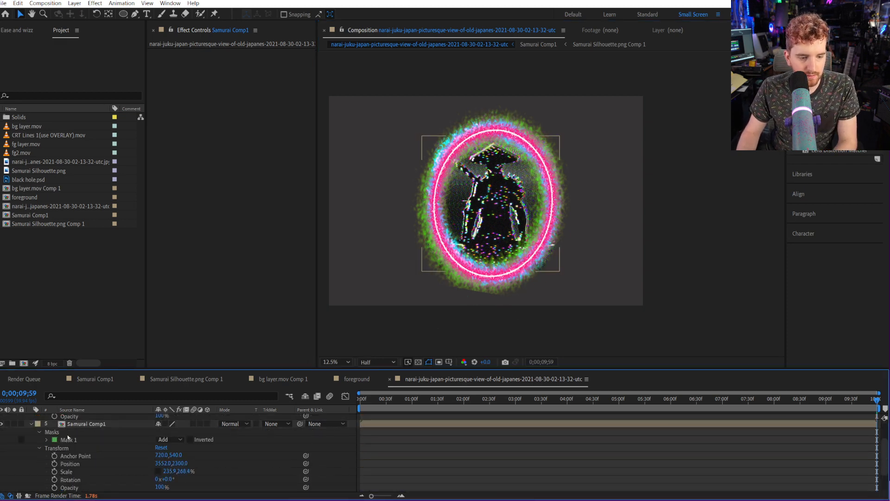
left_click(52, 432)
key("Delete")
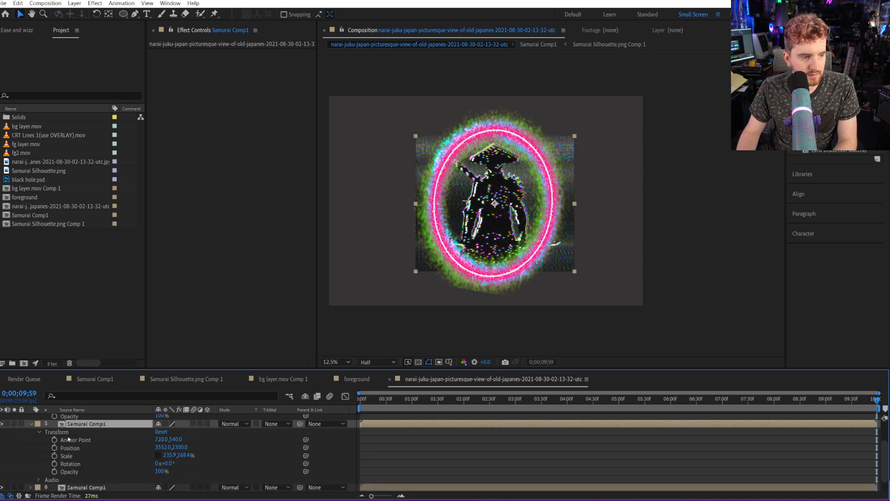
Draw a closed Pen-tool mask on the top Samurai Comp1 layer, following the portal's neon ring all the way around.
scroll(558, 194, "up", 1)
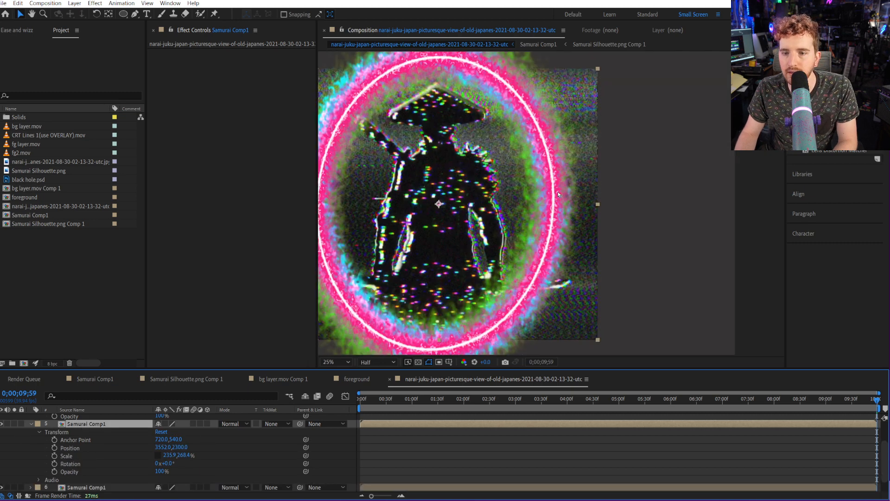
key("g")
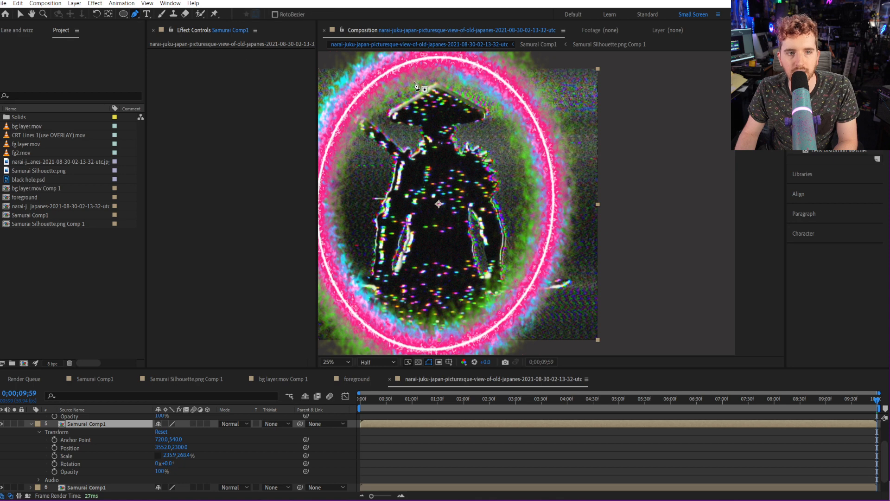
left_click(423, 60)
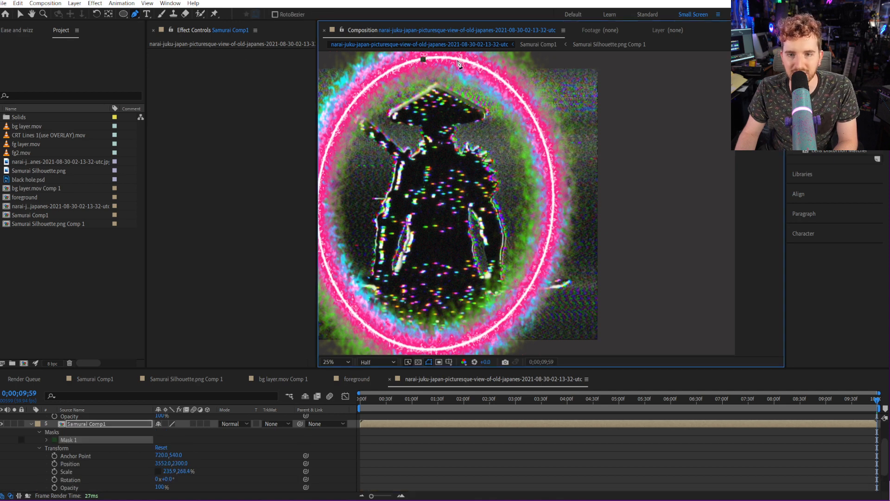
key("ctrl+z")
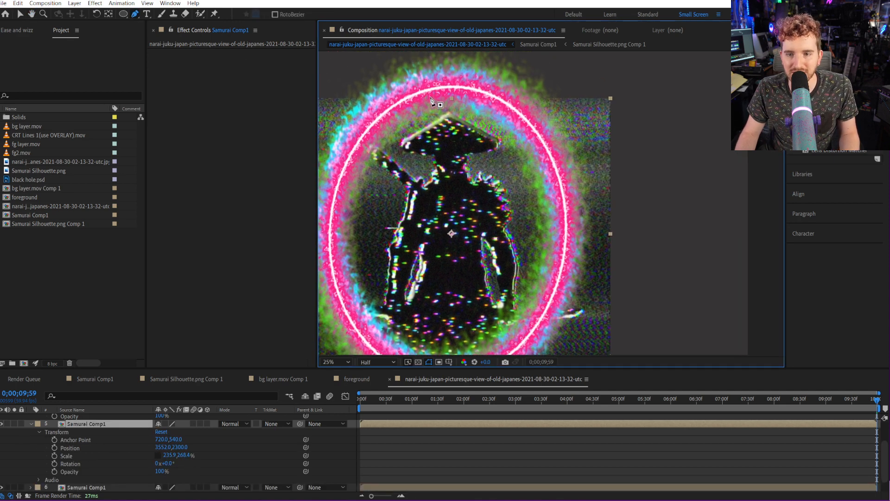
left_click(405, 90)
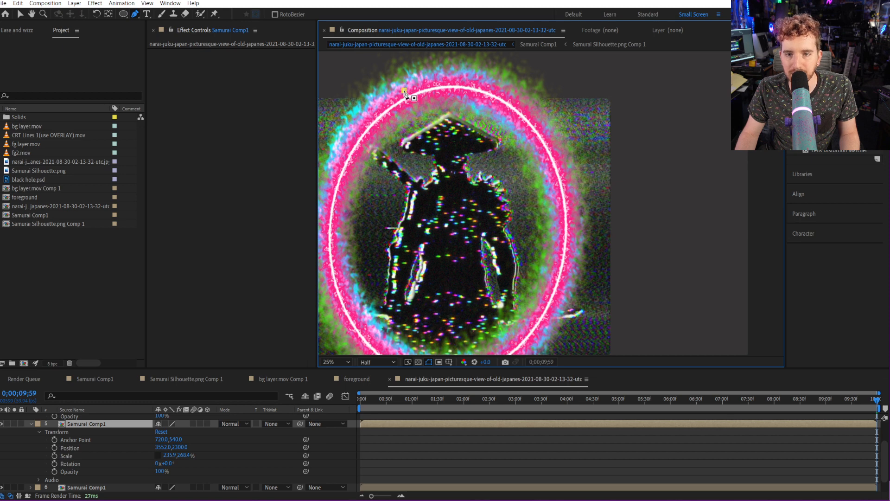
left_click(429, 78)
left_click(475, 77)
left_click(503, 94)
left_click(527, 110)
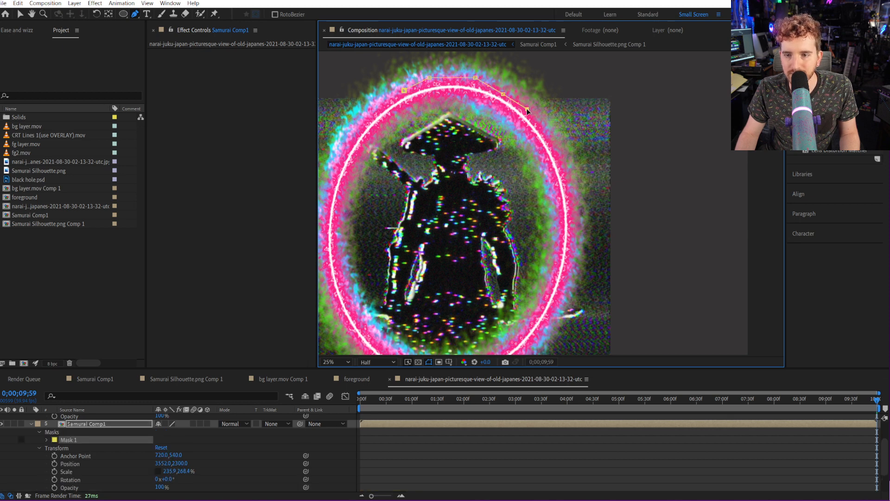
left_click(569, 189)
left_click(571, 230)
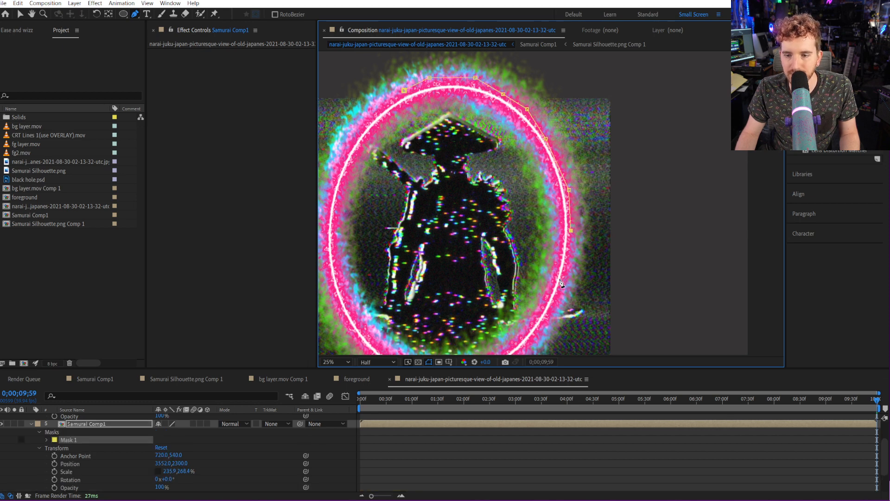
left_click(554, 311)
left_click(527, 346)
left_click_drag(527, 346, 607, 235)
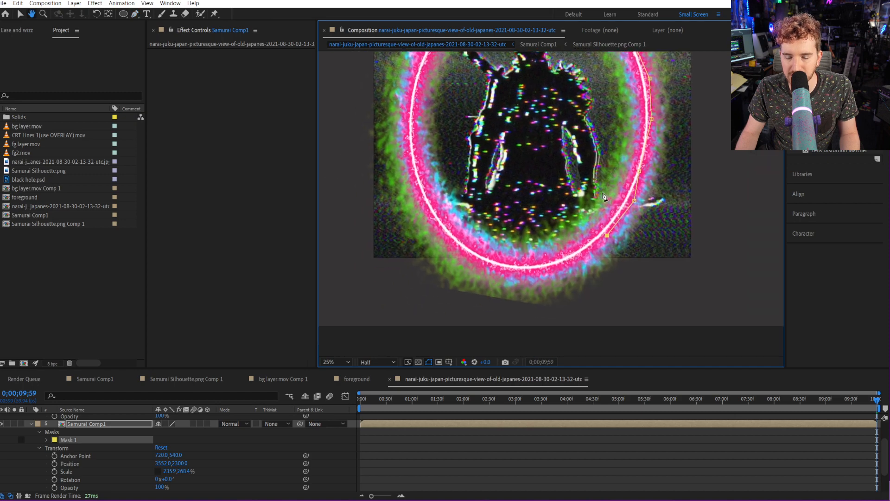
left_click(567, 260)
left_click(478, 261)
left_click(448, 235)
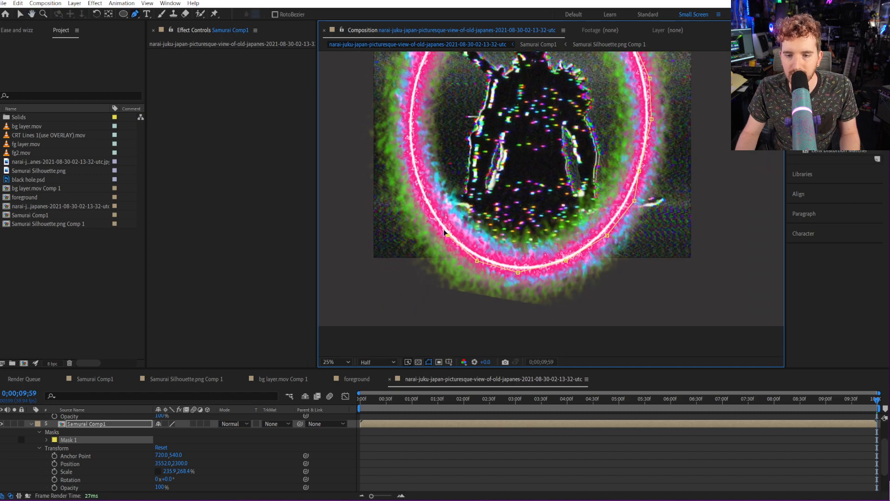
left_click(419, 194)
left_click(404, 142)
left_click(406, 92)
left_click(416, 64)
left_click_drag(416, 65, 382, 193)
left_click(405, 151)
left_click(451, 109)
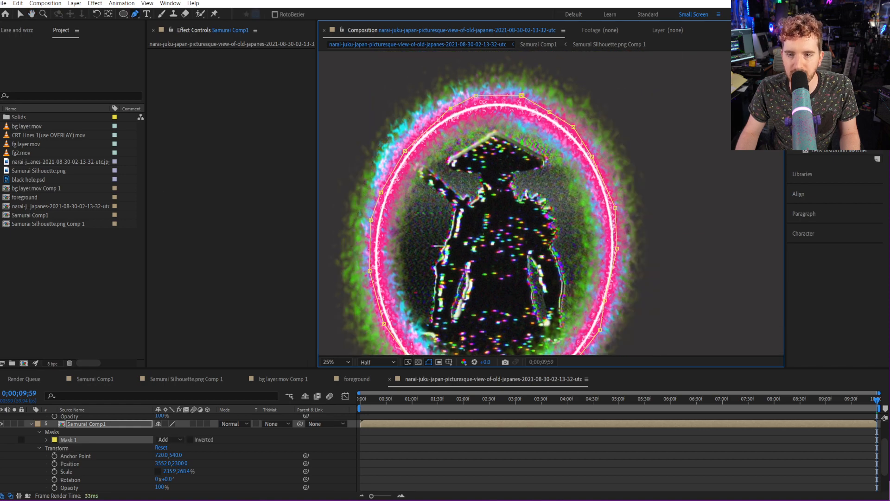
key("alt+Tab")
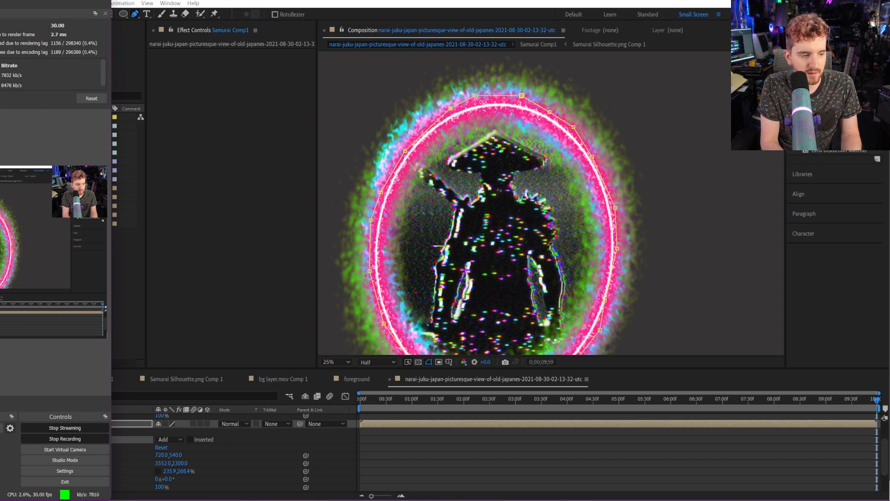
left_click(563, 3)
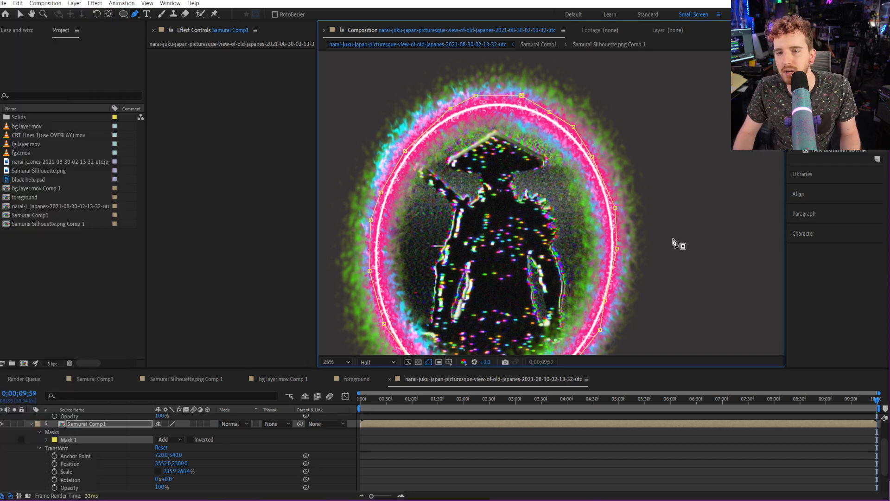
Feather the new mask on the top Samurai Comp1 layer by 19 pixels.
left_click(46, 439)
left_click(62, 449)
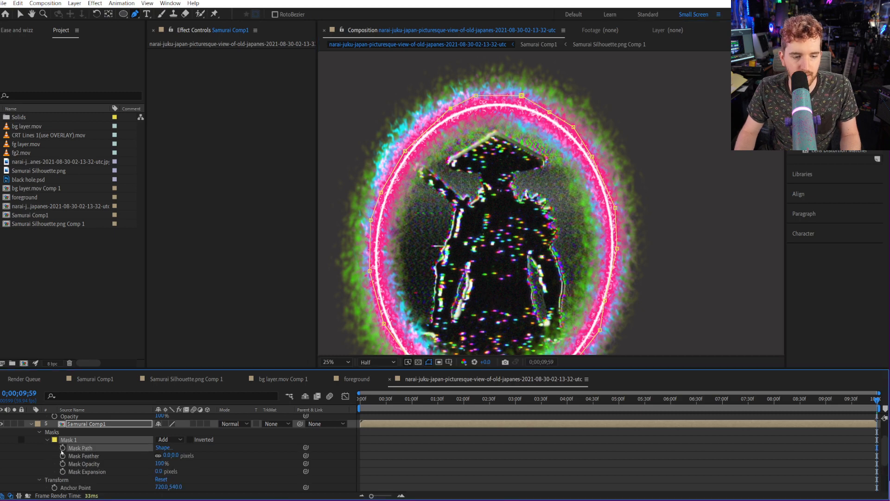
left_click_drag(168, 459, 176, 458)
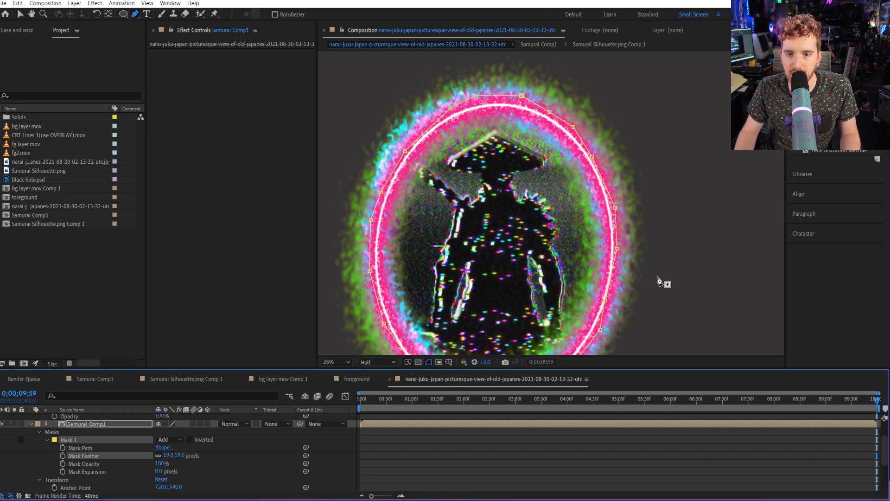
left_click_drag(658, 280, 656, 224)
key("g")
key("comma")
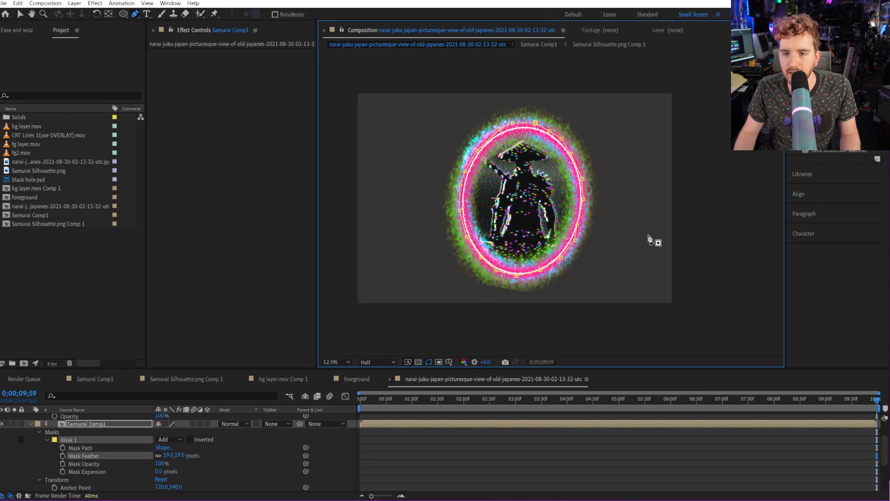
Return to the composition's first frame, set the preview resolution to Third and save the project.
left_click(401, 408)
key("Home")
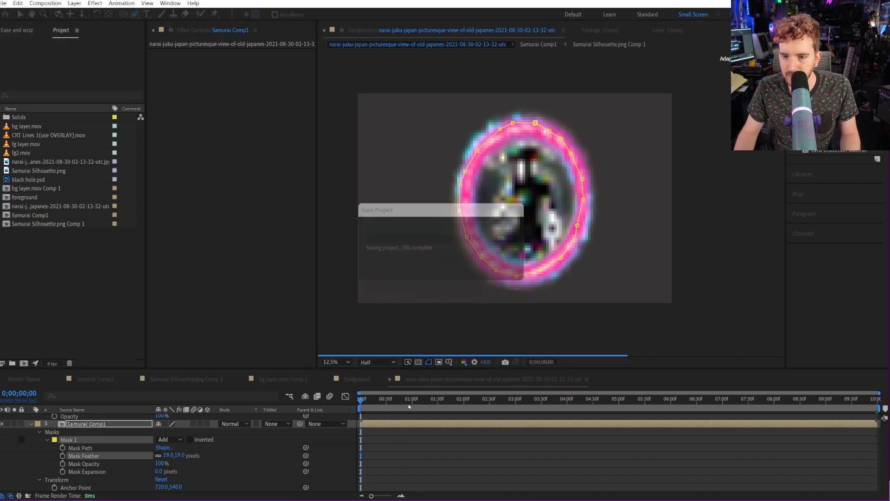
left_click(387, 361)
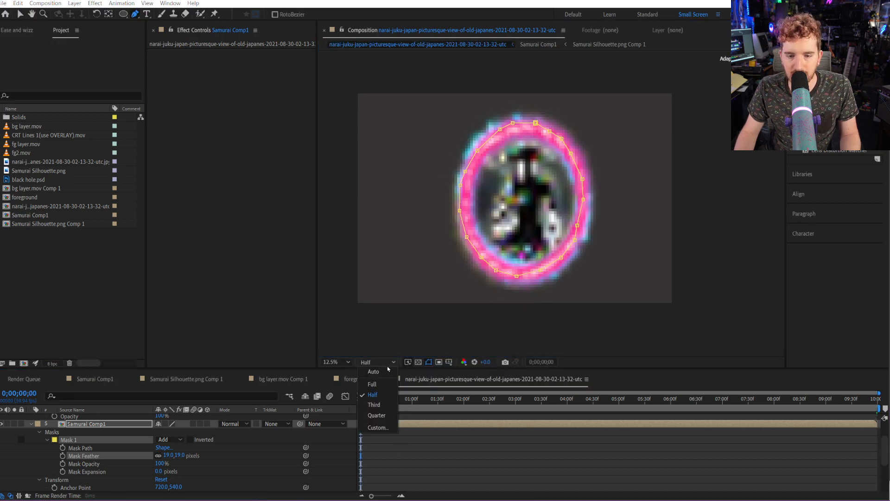
left_click(371, 394)
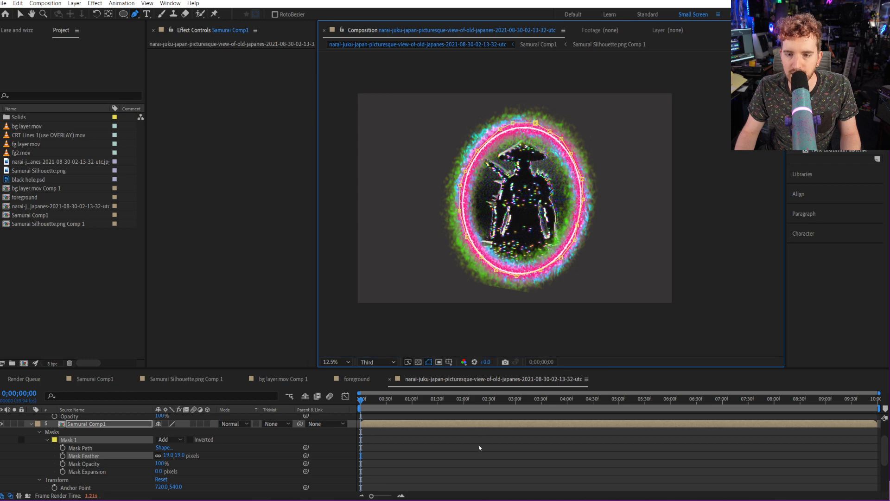
key("ctrl+s")
Preview the animation from the first frame to check how the masked samurai plays inside the portal.
key("space")
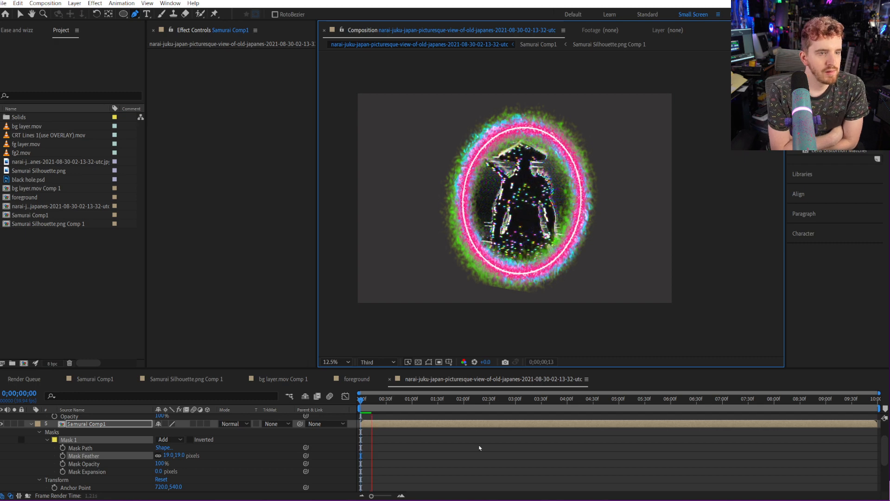
key("alt+Tab")
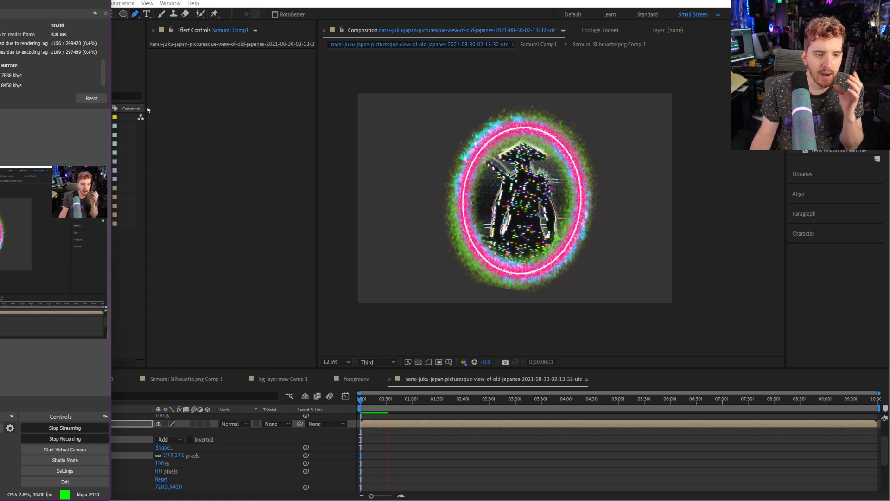
left_click(322, 107)
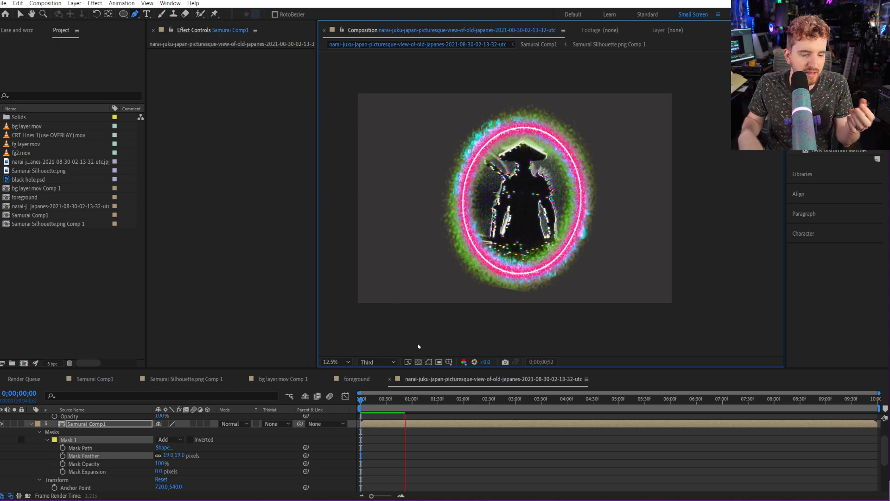
left_click(411, 412)
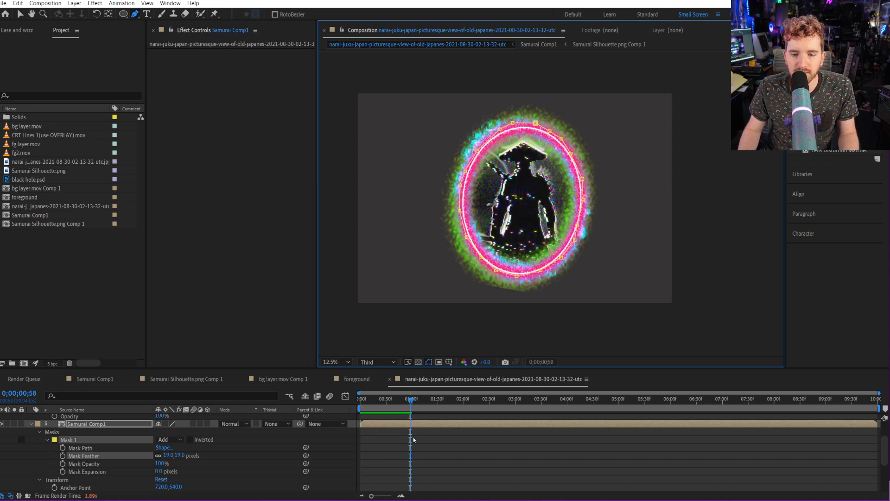
left_click_drag(388, 402, 349, 398)
key("space")
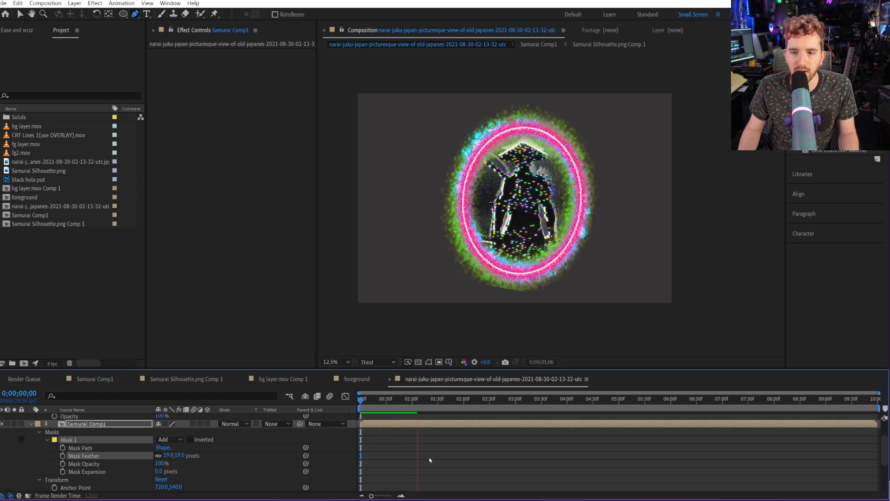
key("space")
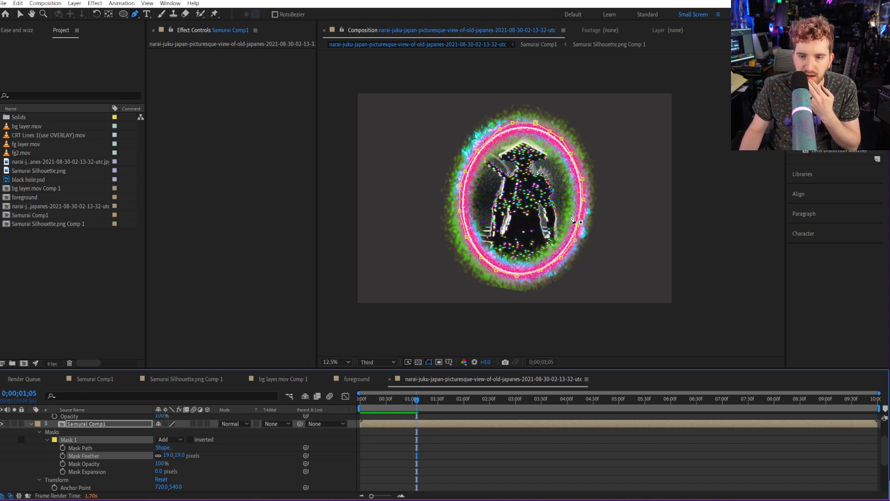
Reduce the top Samurai Comp1 layer's height by setting its Scale to 235.9, 255.4%.
scroll(573, 218, "up", 3)
scroll(566, 216, "down", 1)
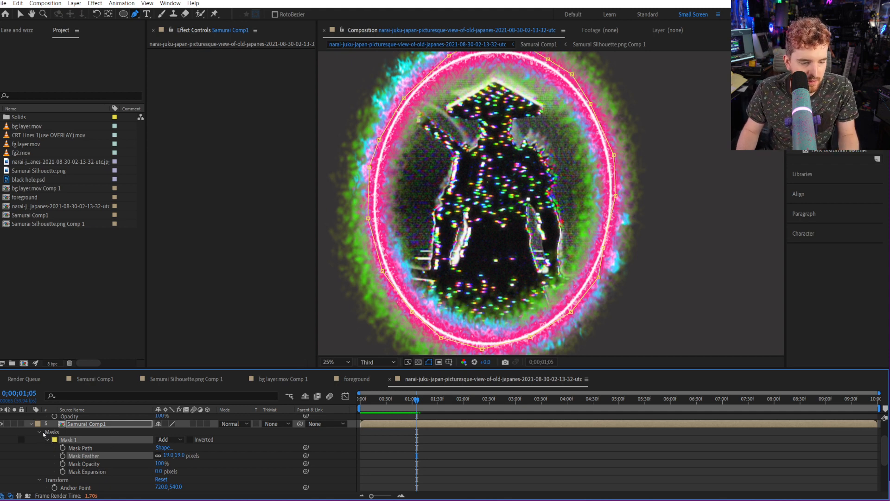
left_click(40, 432)
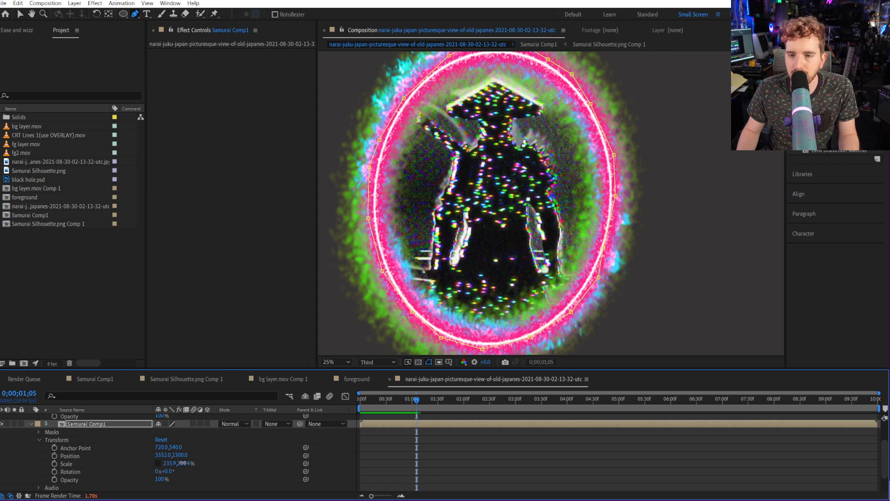
left_click_drag(182, 463, 174, 460)
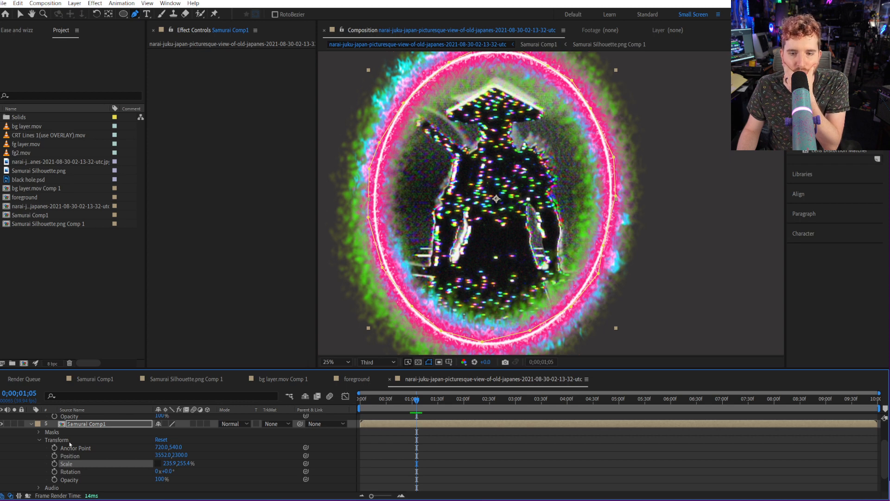
Draw a closed Pen-tool mask along the neon ring on the third Medium Red Solid 1 layer.
scroll(91, 436, "up", 3)
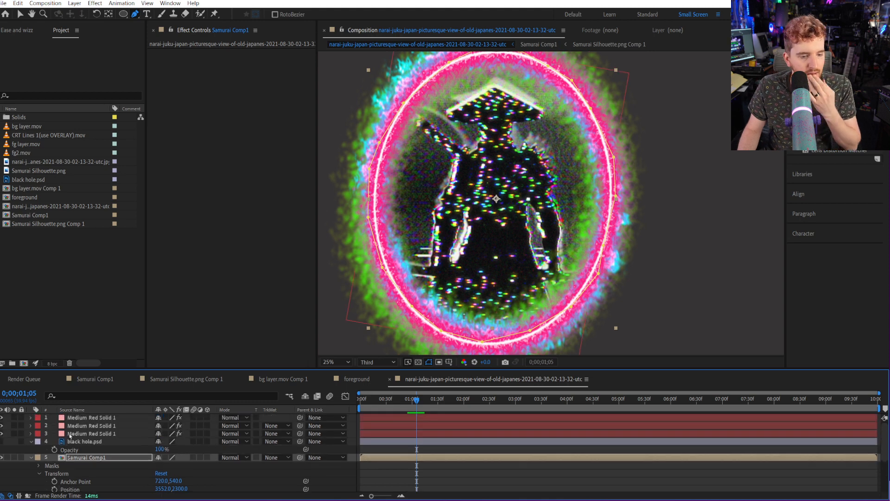
left_click(90, 433)
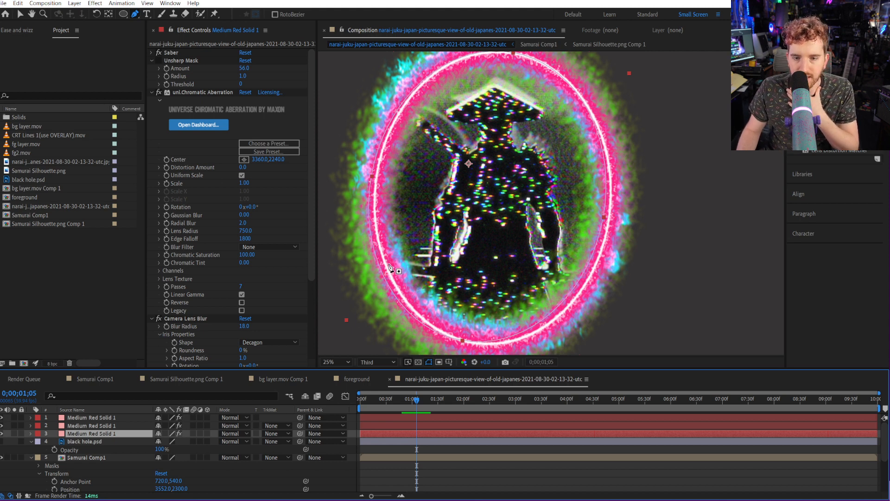
left_click(414, 307)
left_click(414, 310)
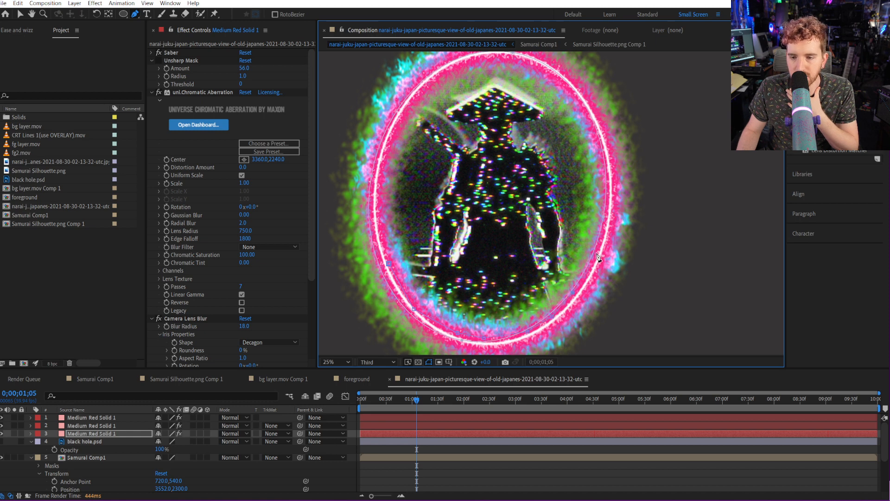
left_click(577, 93)
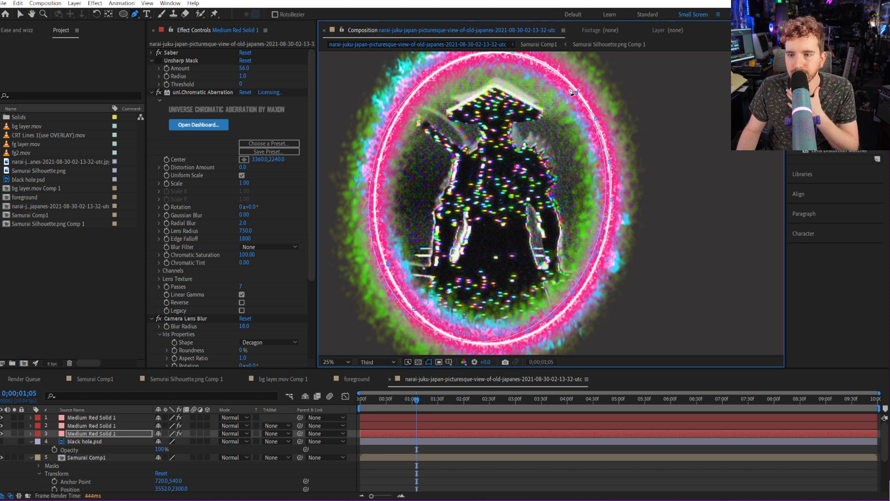
left_click(548, 70)
left_click(466, 62)
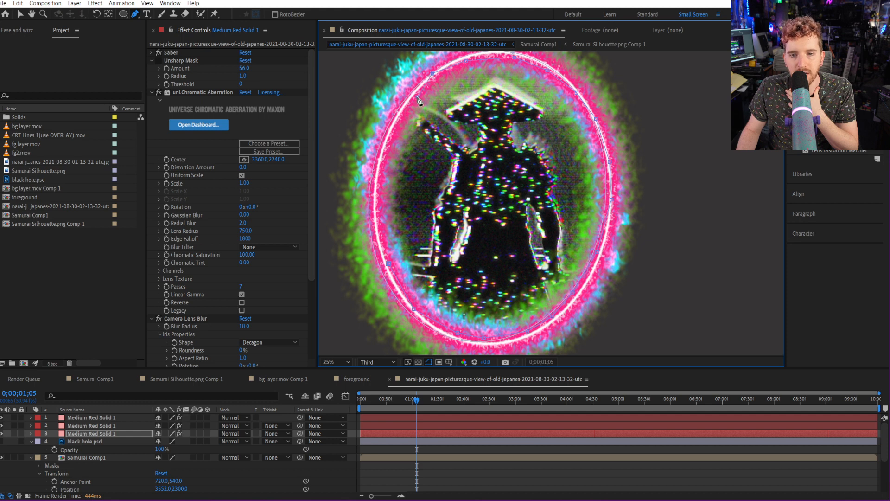
left_click(389, 265)
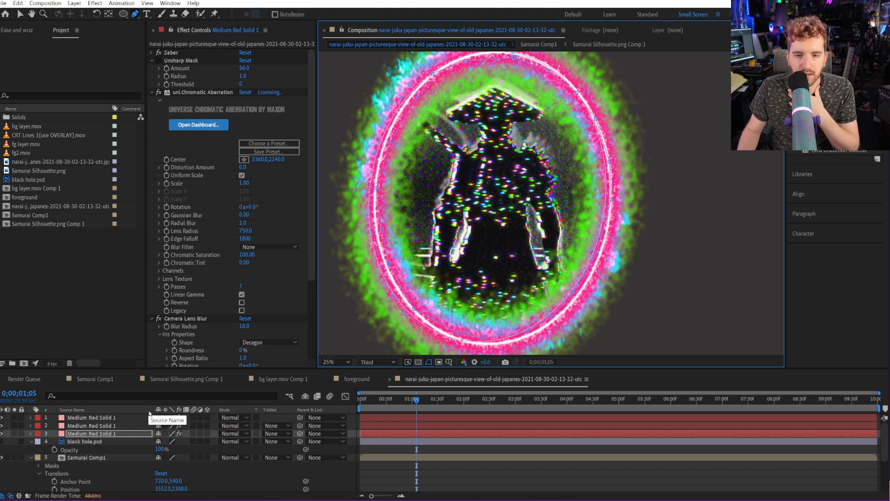
Set the new second mask on the third Medium Red Solid 1 layer to Subtract mode.
left_click(29, 434)
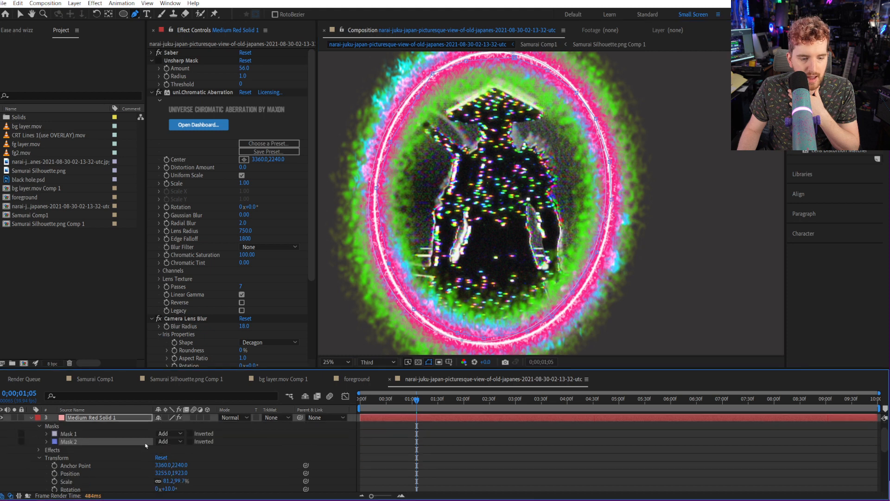
left_click(171, 442)
left_click(187, 395)
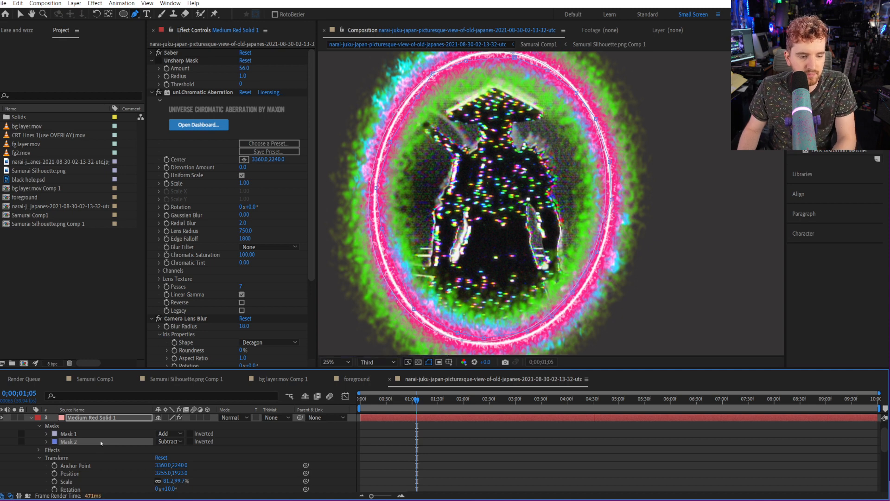
Delete the second mask from the third Medium Red Solid 1 layer.
key("Delete")
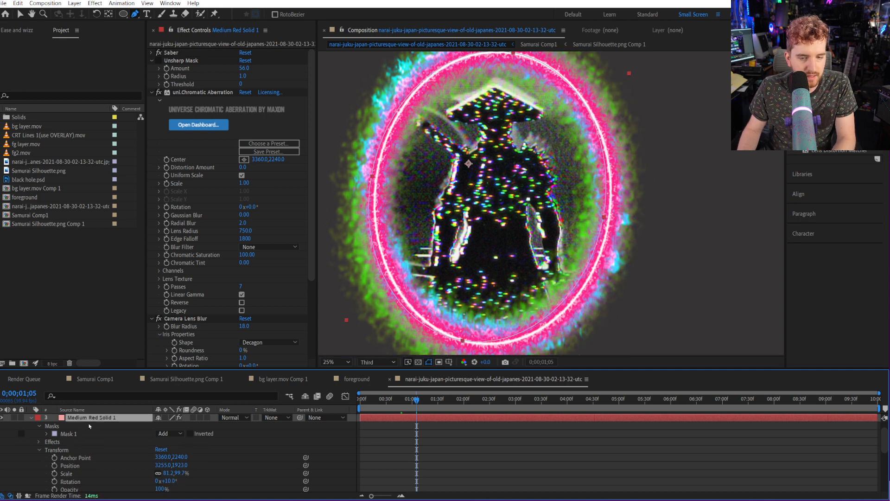
Pre-compose the third Medium Red Solid 1 layer as green, leaving all attributes in the current composition.
key("ctrl+shift+c")
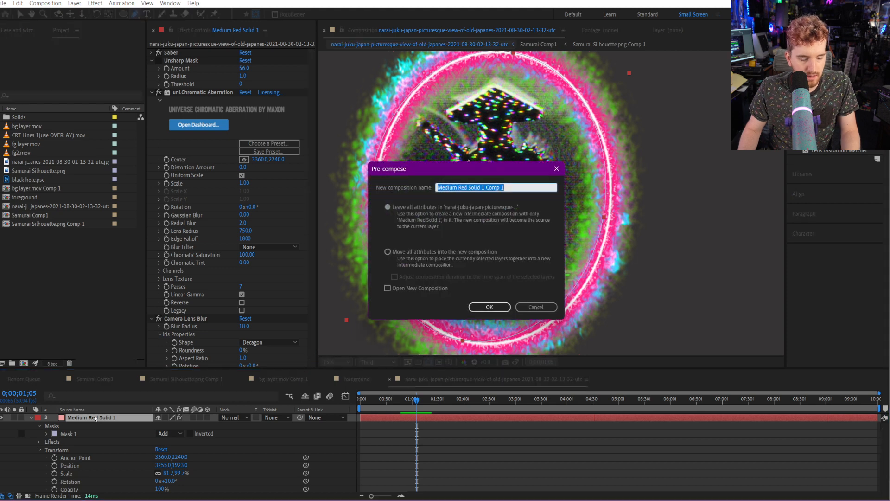
type("portal")
key("Return")
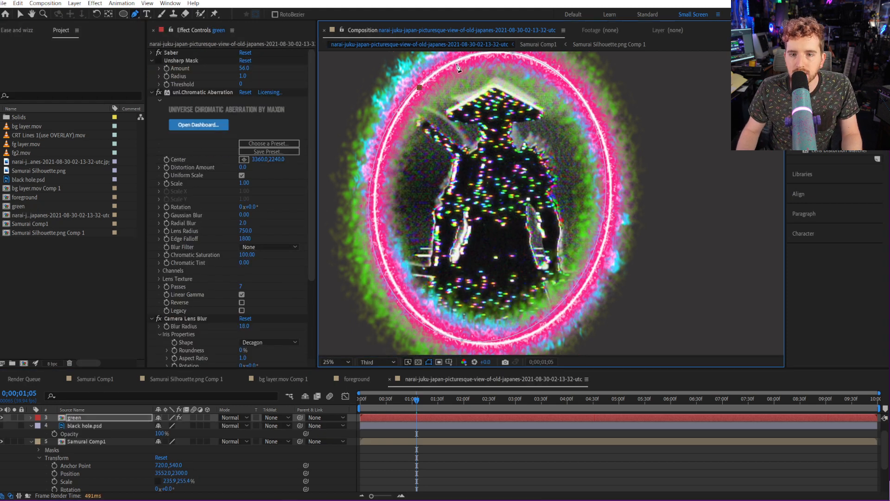
Try to trace a closed Pen-tool mask along the neon ring on the green layer, which still carries its effects.
left_click(562, 74)
left_click(582, 91)
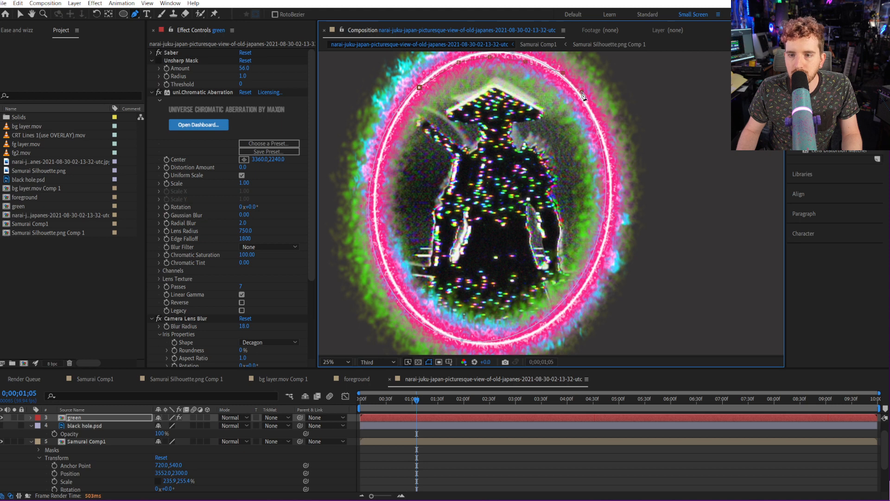
left_click(597, 125)
left_click(613, 181)
left_click(589, 269)
left_click(572, 303)
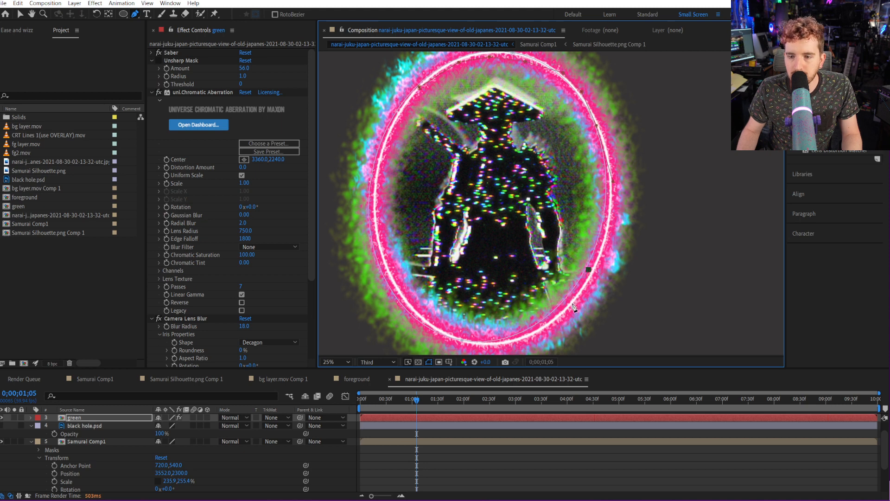
left_click(515, 334)
left_click(472, 346)
left_click(433, 327)
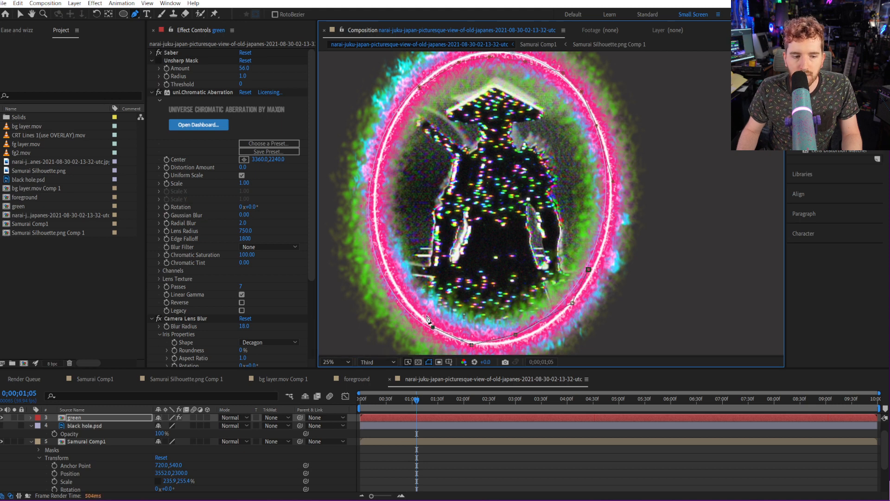
left_click(390, 270)
left_click(379, 216)
left_click(390, 144)
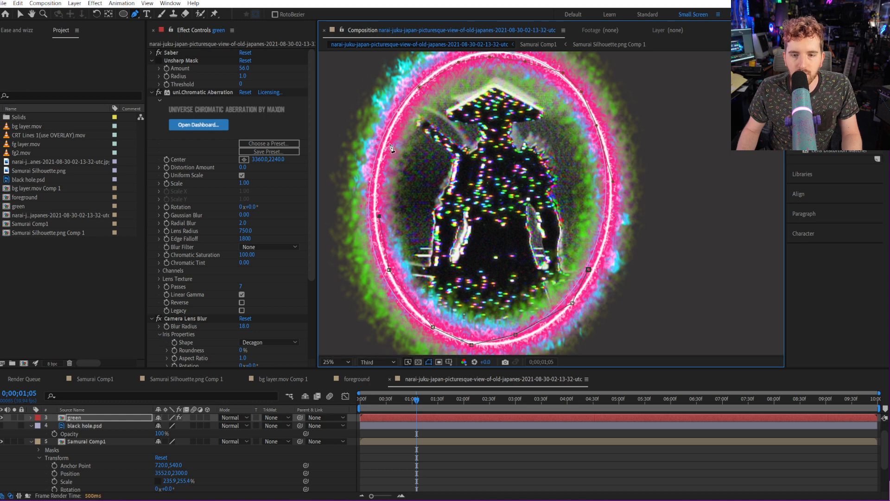
left_click(421, 88)
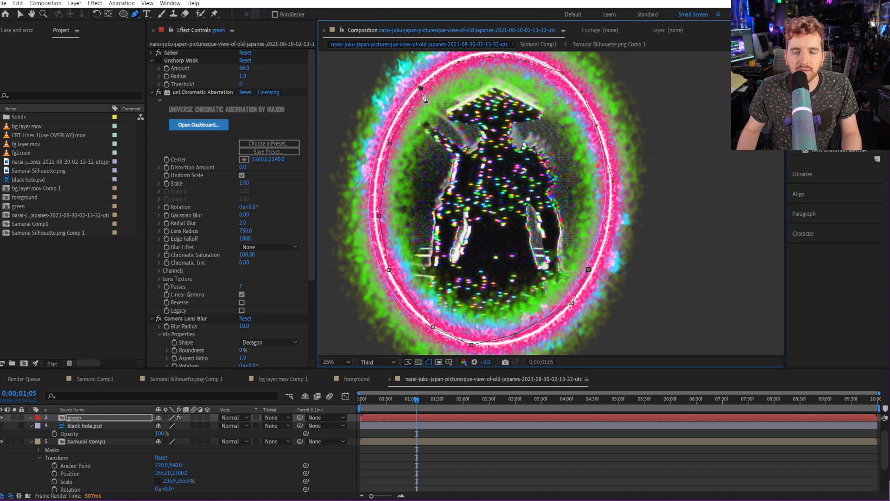
Undo all the mask points on the green layer and its pre-composition.
key("ctrl+z")
key("ctrl+z")
key("ctrl+z")
key("ctrl+z")
key("ctrl+z")
key("ctrl+z")
key("ctrl+z")
key("ctrl+z")
key("ctrl+z")
key("ctrl+z")
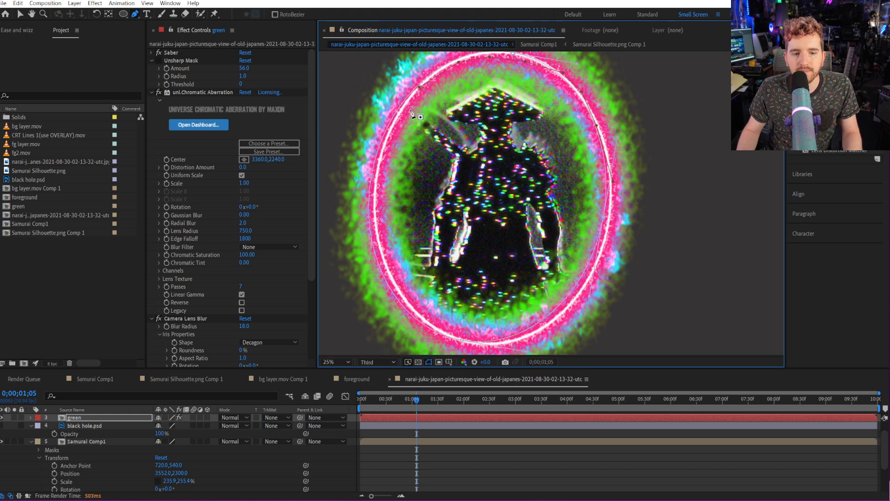
key("ctrl+z")
key("ctrl+z")
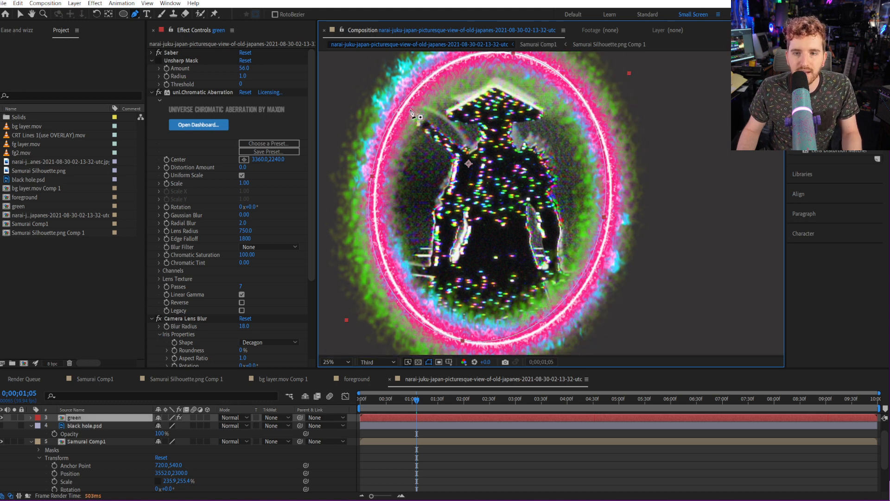
key("ctrl+z")
Pre-compose the third Medium Red Solid 1 layer as green, moving all attributes into the new composition.
key("ctrl+shift+c")
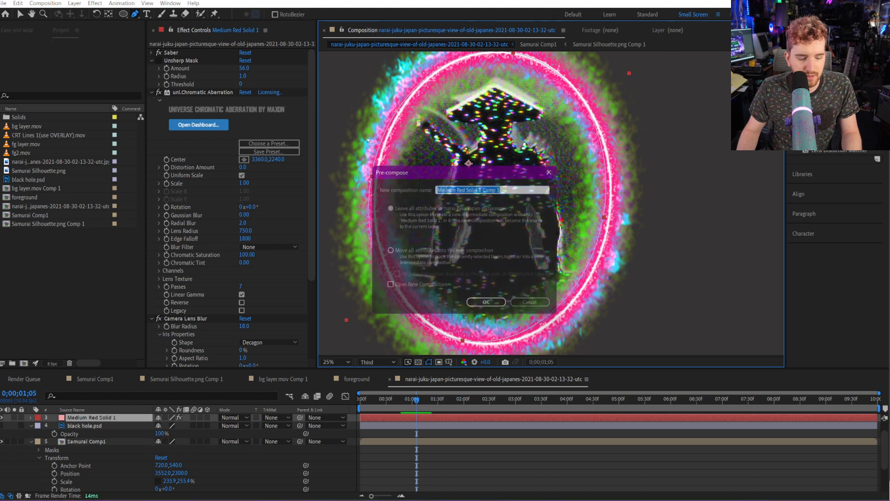
left_click(388, 252)
left_click(439, 188)
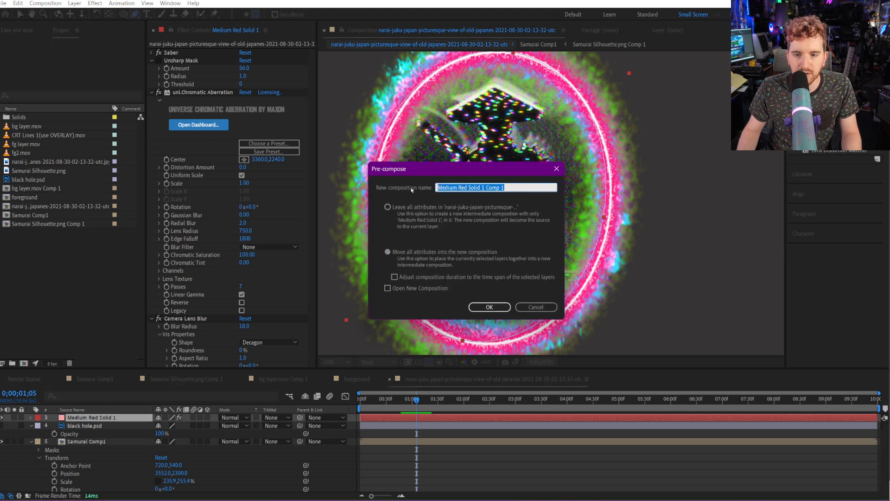
type("green")
key("Return")
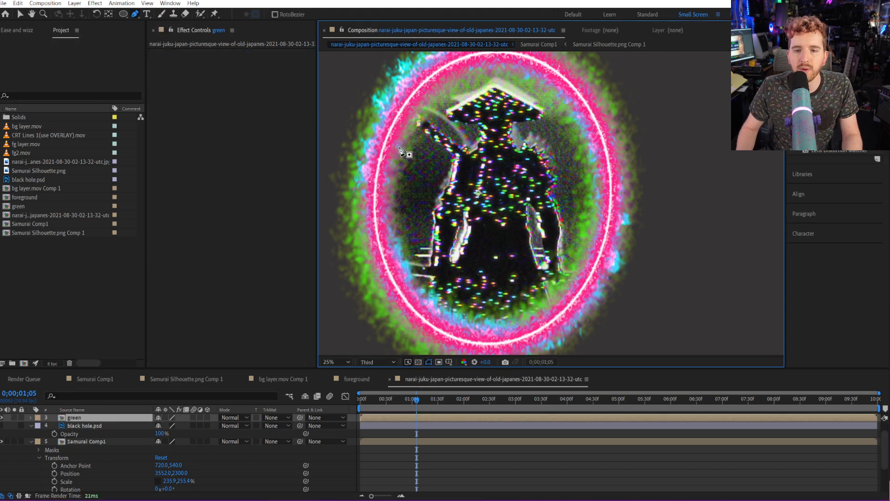
Draw a closed Pen-tool mask around the neon ring on the pre-composed green layer.
left_click(397, 116)
left_click(419, 84)
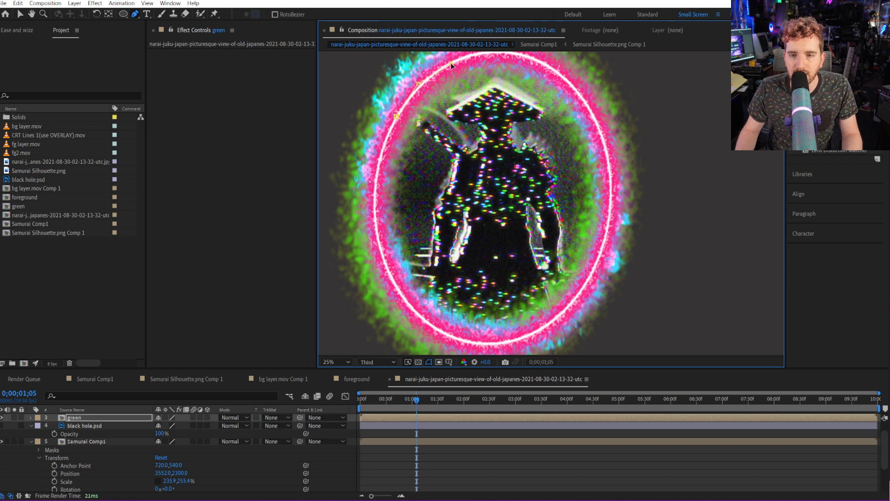
left_click(490, 55)
left_click(535, 56)
left_click(562, 73)
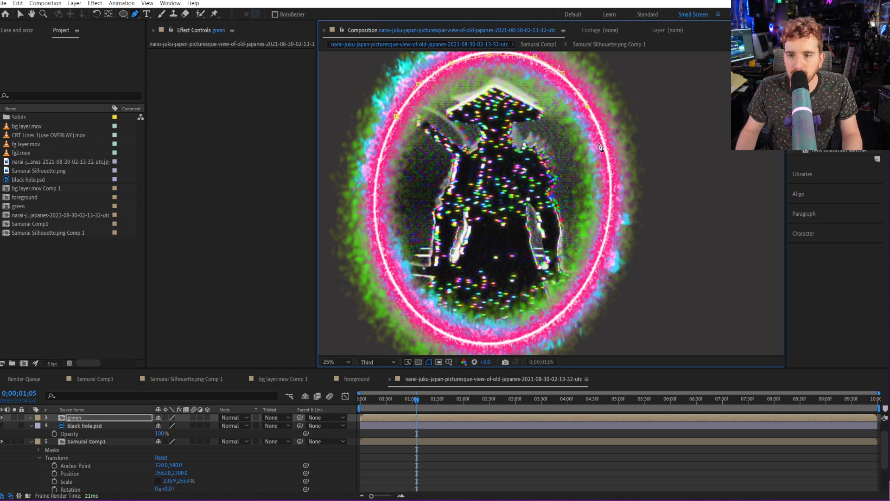
left_click(603, 164)
key("ctrl+z")
key("ctrl+z")
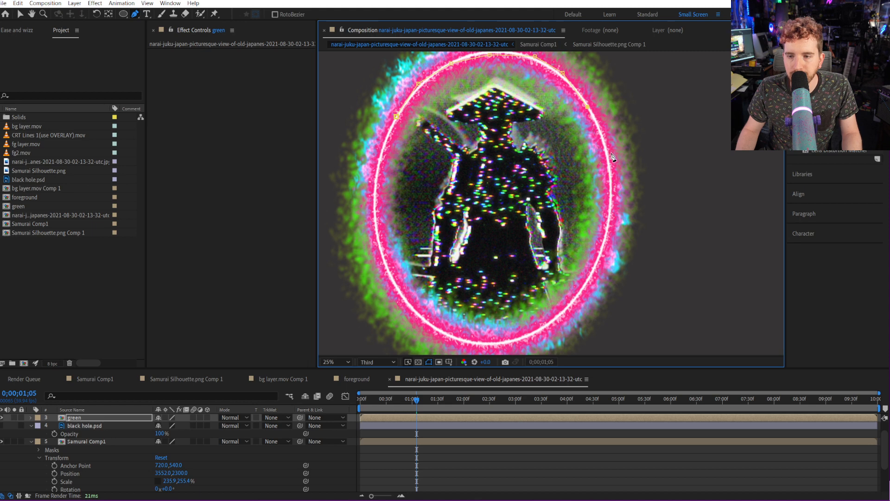
left_click(611, 153)
left_click(607, 238)
left_click(595, 275)
left_click(567, 313)
left_click(526, 331)
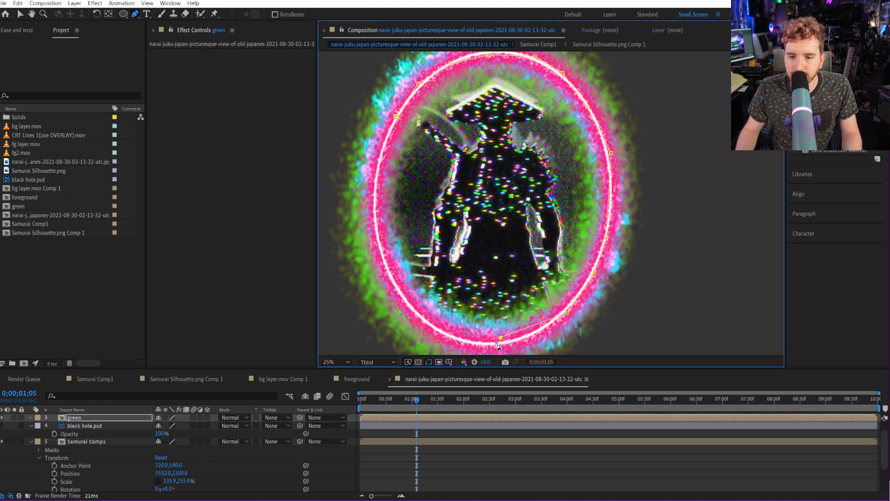
key("ctrl+z")
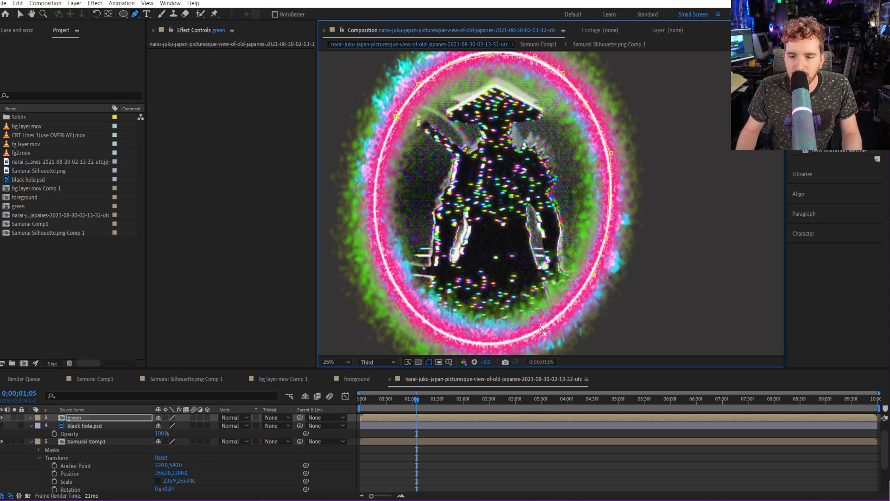
left_click(478, 341)
left_click(435, 331)
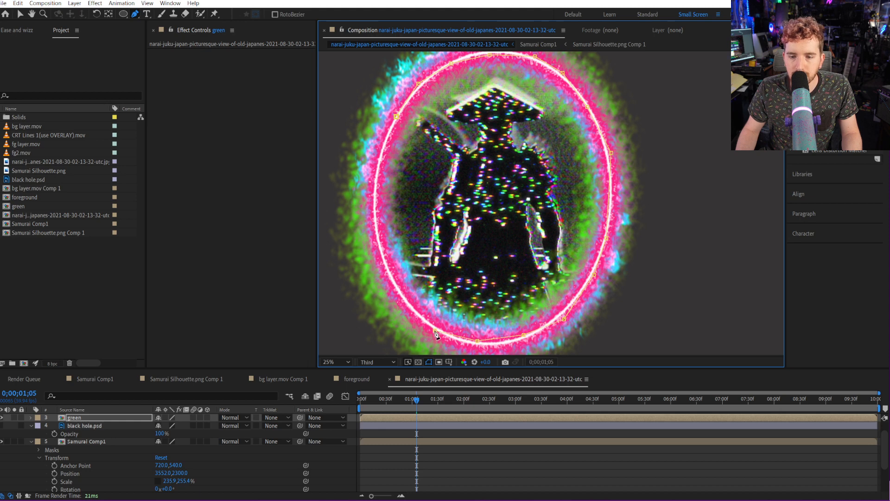
left_click(399, 288)
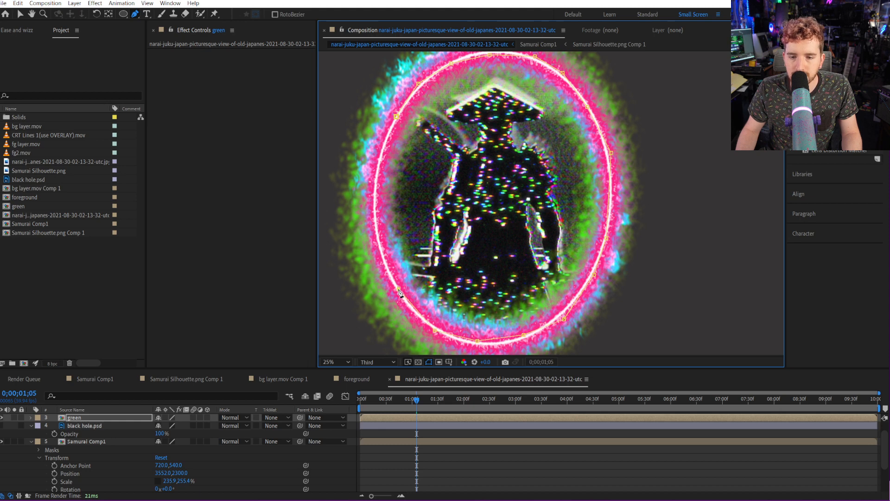
left_click(396, 117)
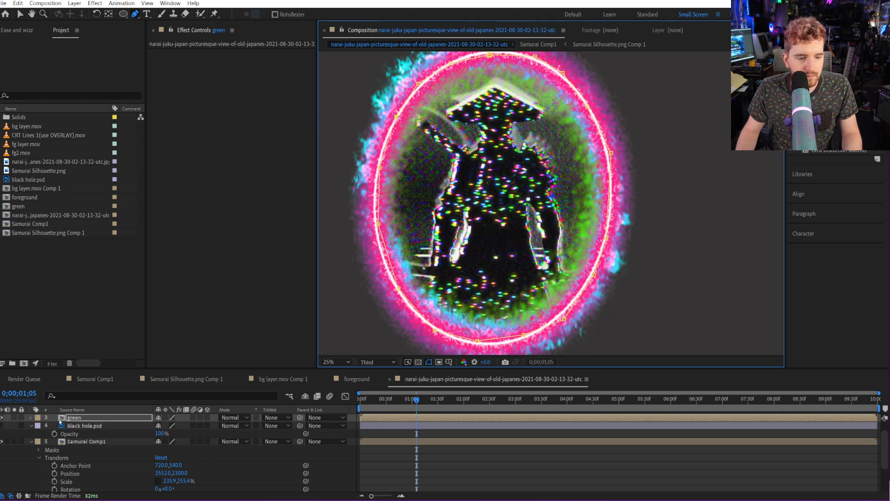
Set Mask 1 on the green layer to Subtract mode.
left_click(31, 418)
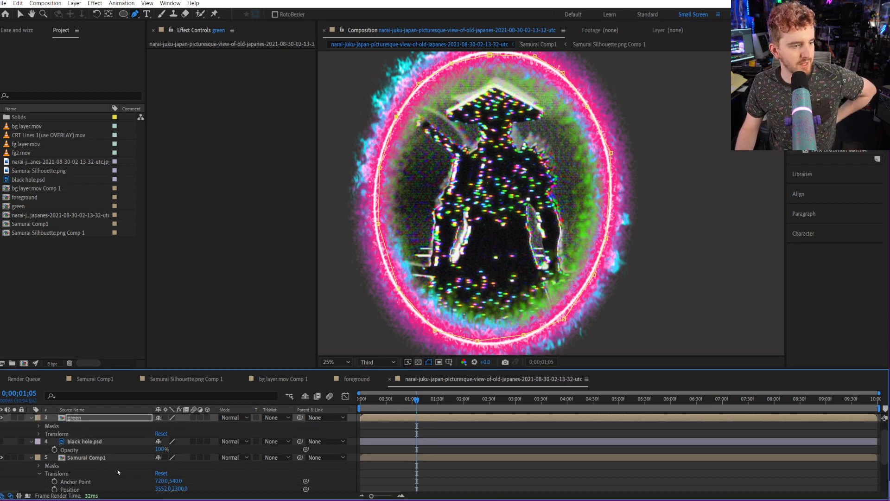
left_click(38, 426)
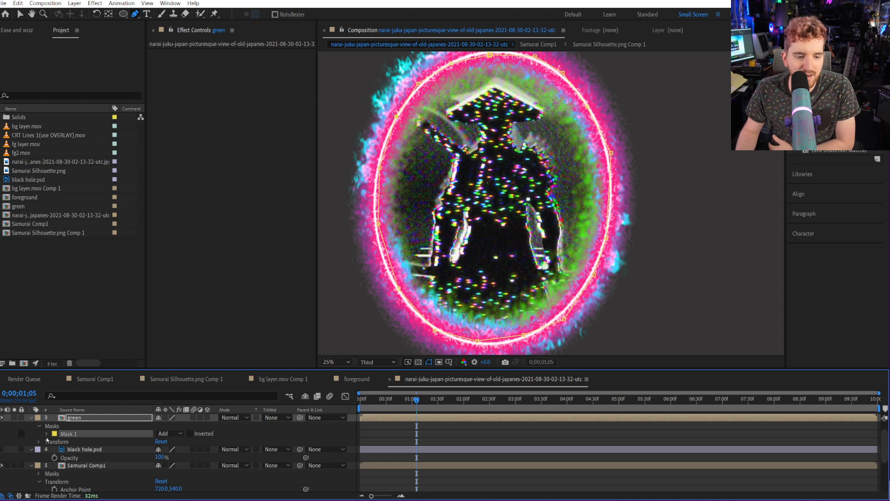
left_click(169, 433)
left_click(169, 388)
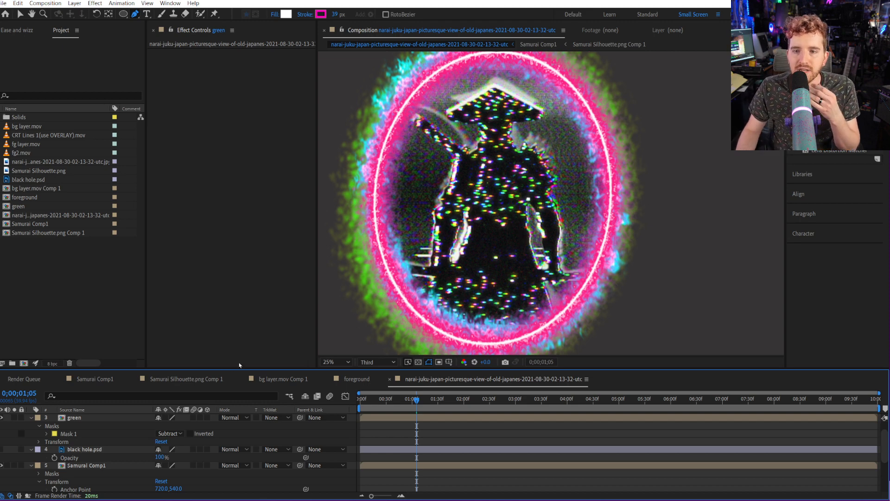
Move the layer 6 Samurai Comp1 slightly upward with the Selection tool to cover the area around the samurai's hat.
scroll(74, 427, "up", 2)
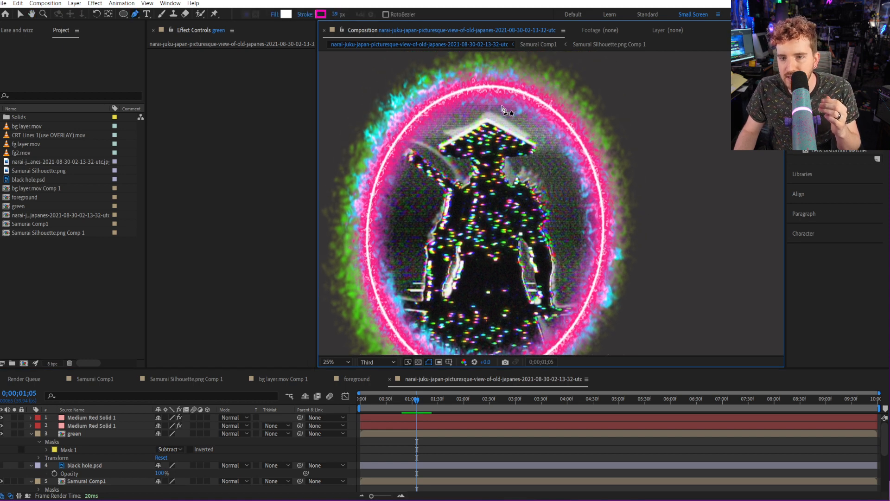
scroll(94, 468, "down", 5)
left_click(88, 472)
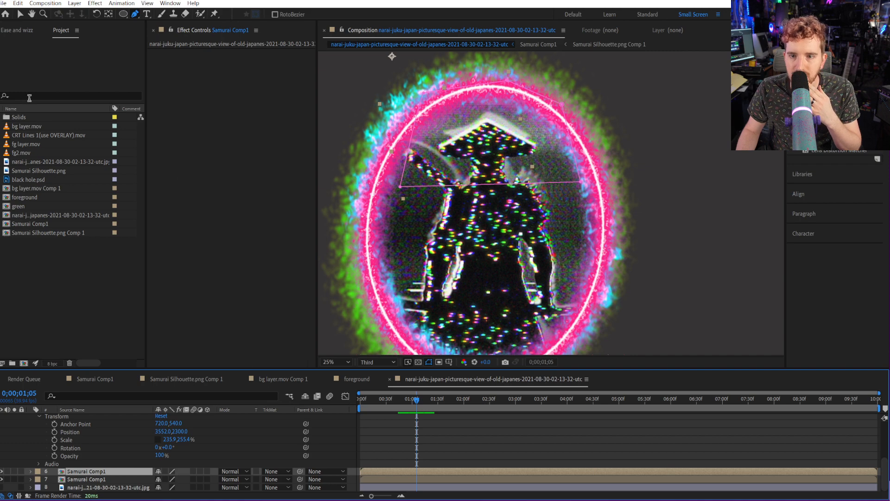
left_click(21, 14)
left_click(549, 135)
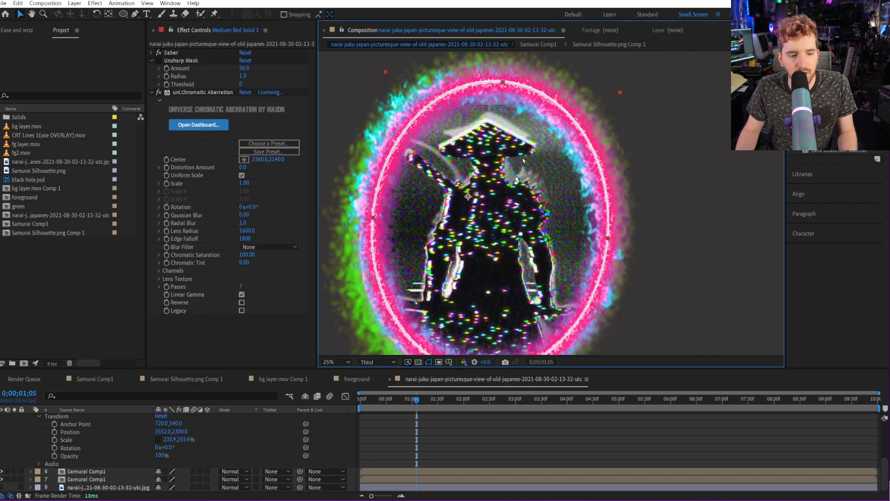
left_click(93, 472)
left_click(98, 479)
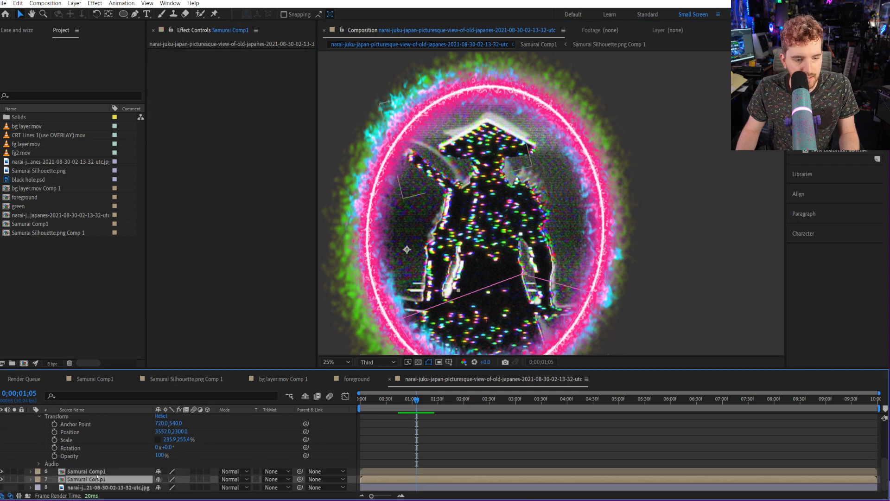
left_click(93, 471)
left_click(492, 144)
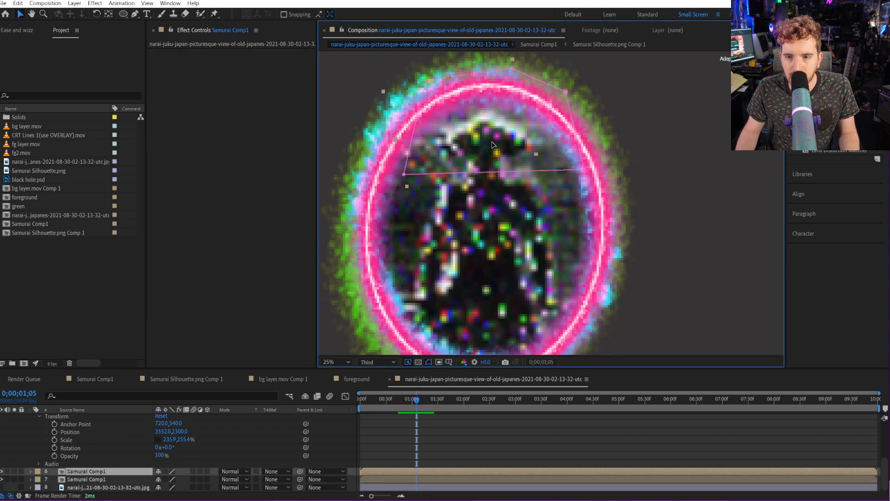
left_click_drag(491, 141, 567, 219)
key("period")
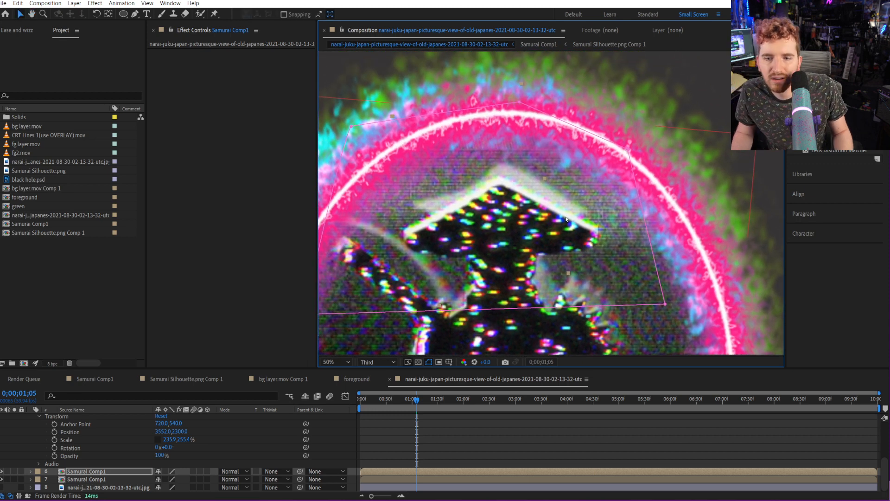
Set the layer 6 Samurai Comp1's Rotation to 180° and reposition it over the samurai's hat at the portal's top.
key("r")
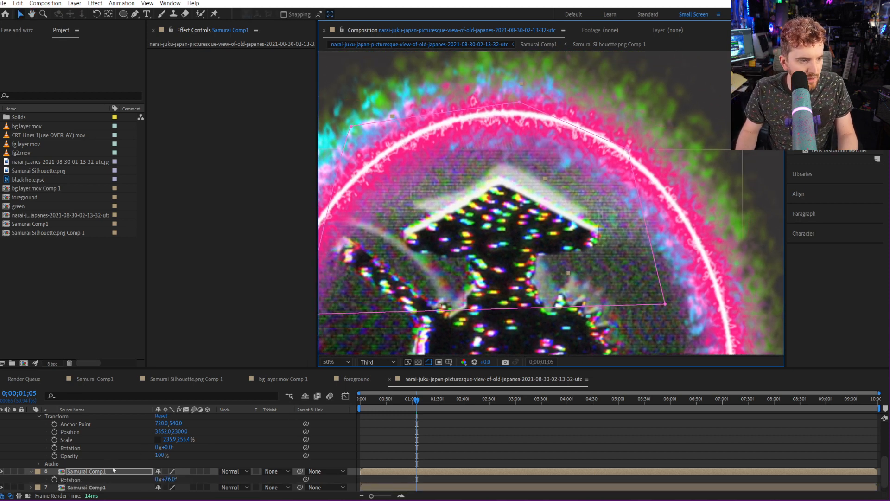
scroll(114, 471, "down", 1)
left_click_drag(172, 471, 245, 452)
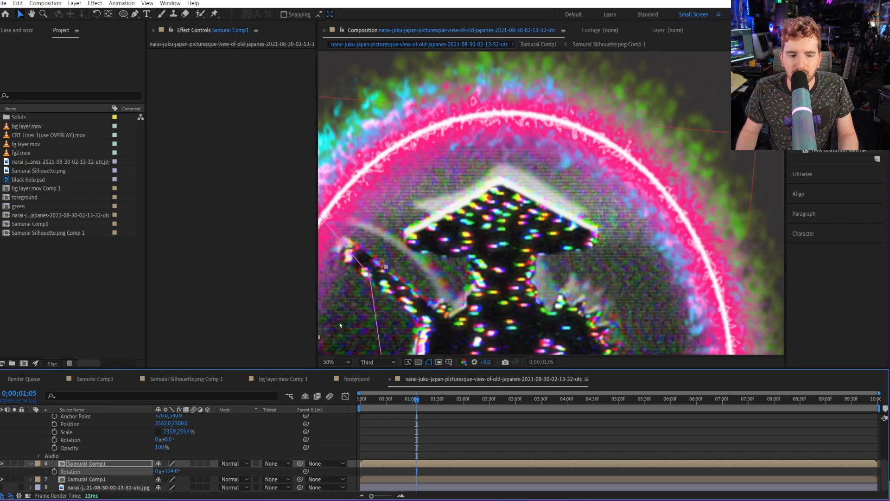
left_click_drag(344, 304, 610, 189)
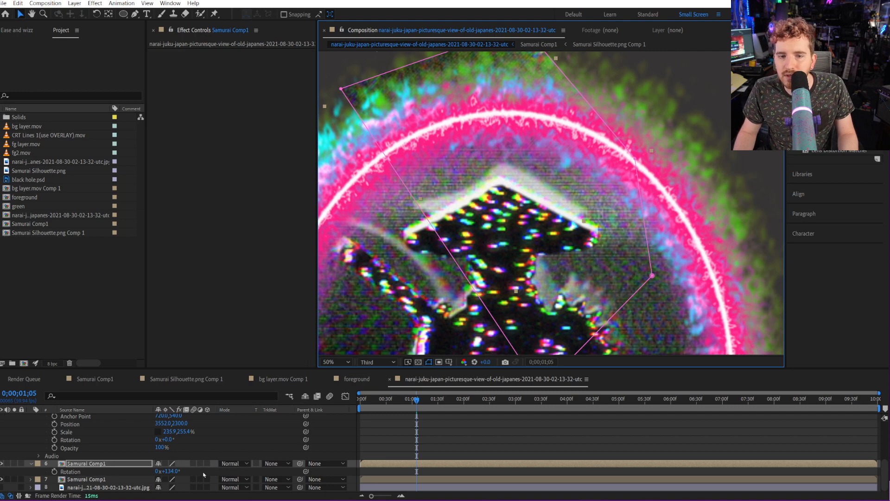
left_click_drag(178, 471, 196, 470)
left_click_drag(383, 171, 521, 302)
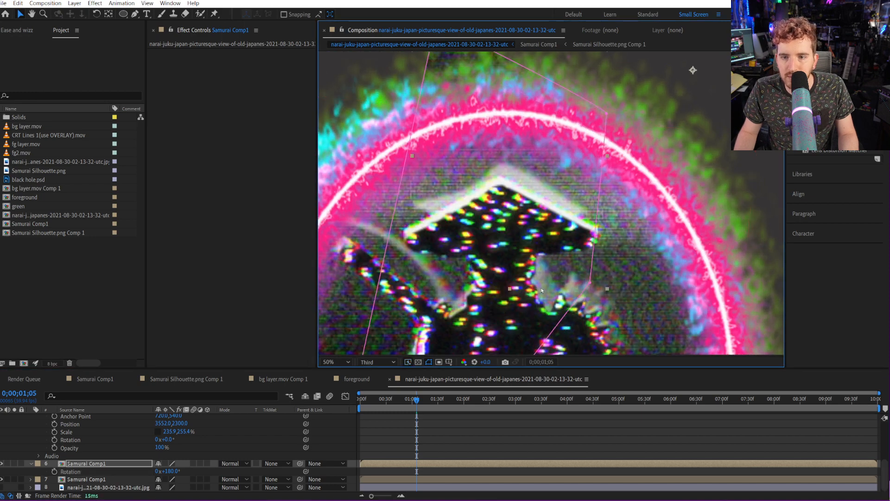
scroll(545, 181, "up", 1)
scroll(499, 167, "down", 2)
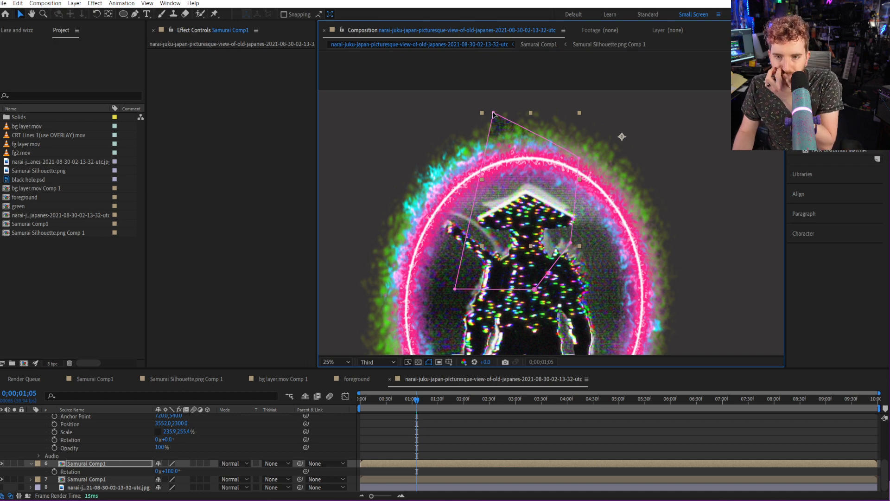
Move the outer vertices of the layer 6 Samurai Comp1's mask onto the neon ring to contain it inside the portal.
left_click_drag(494, 114, 497, 156)
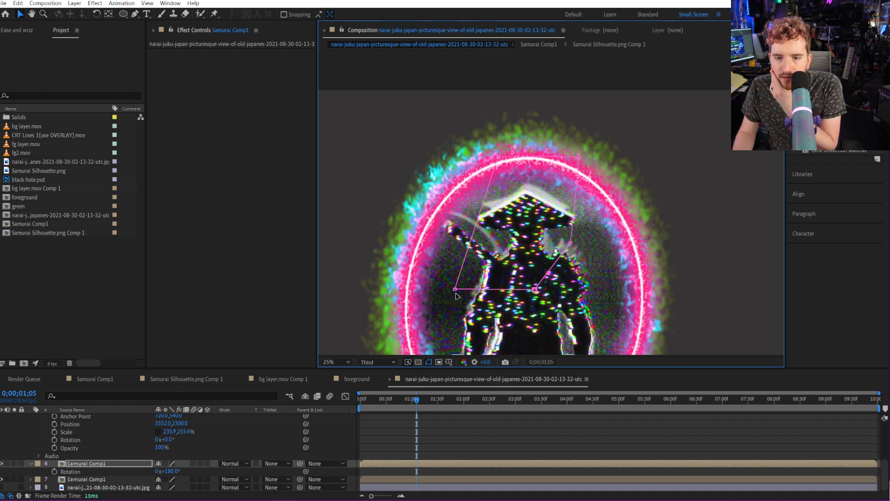
left_click_drag(454, 289, 430, 219)
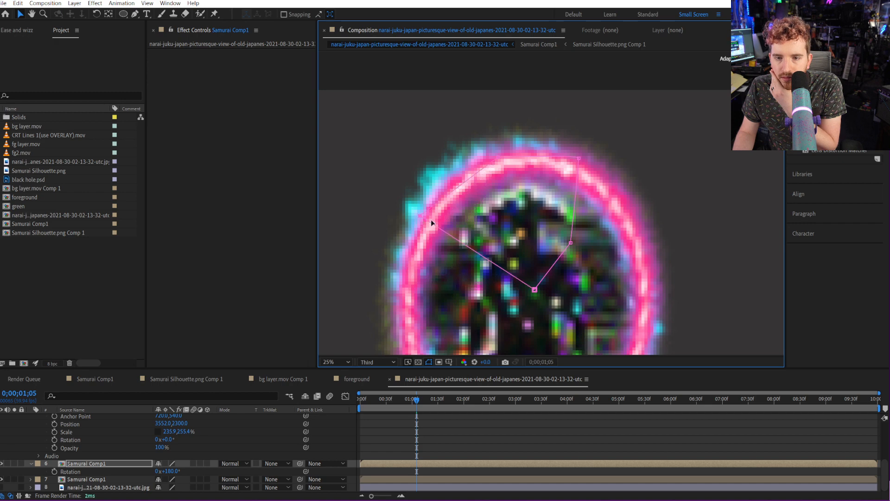
left_click_drag(581, 160, 588, 169)
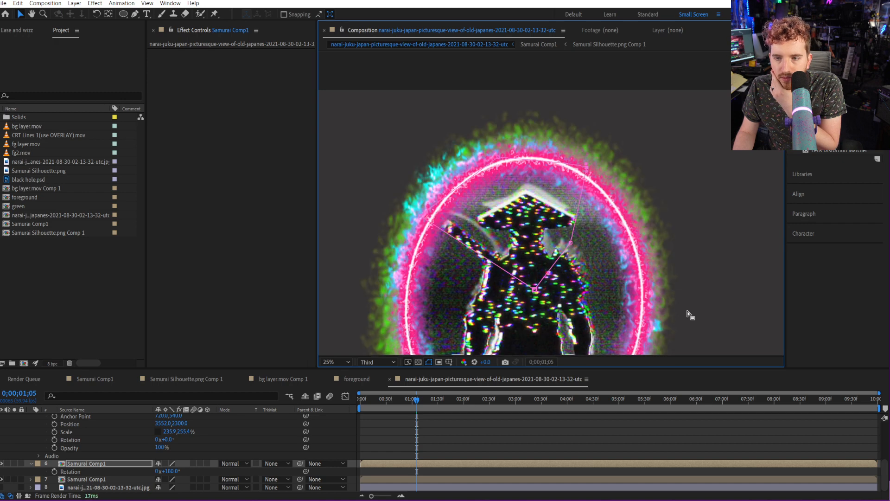
scroll(650, 297, "down", 1)
scroll(603, 292, "up", 1)
left_click_drag(589, 292, 593, 208)
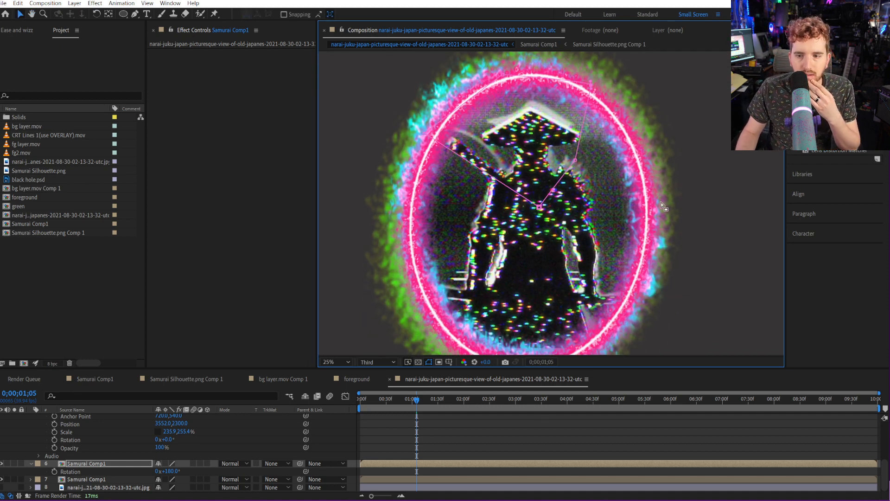
left_click(510, 431)
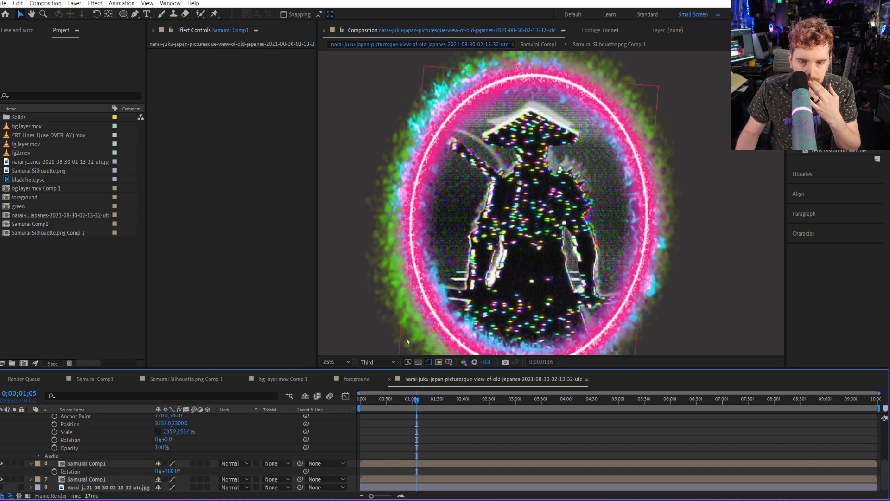
Collapse the expanded properties of the Samurai Comp1, black hole.psd and green layers in the timeline.
scroll(73, 456, "up", 2)
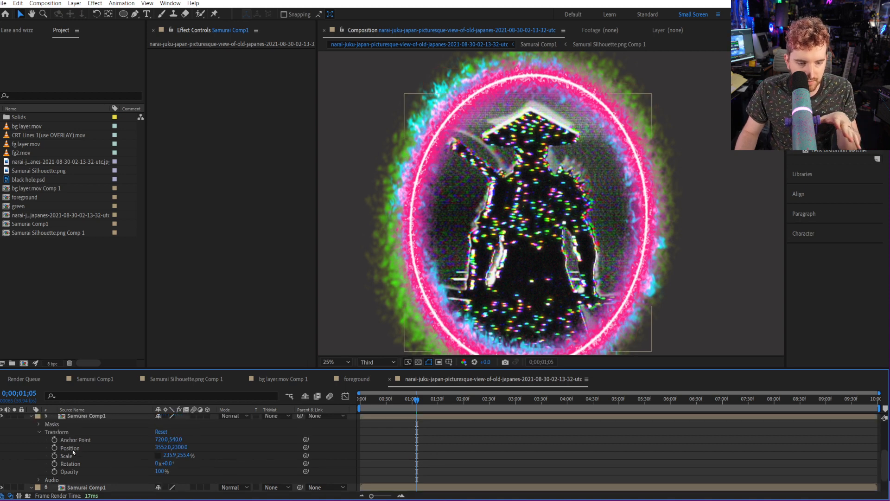
left_click(31, 440)
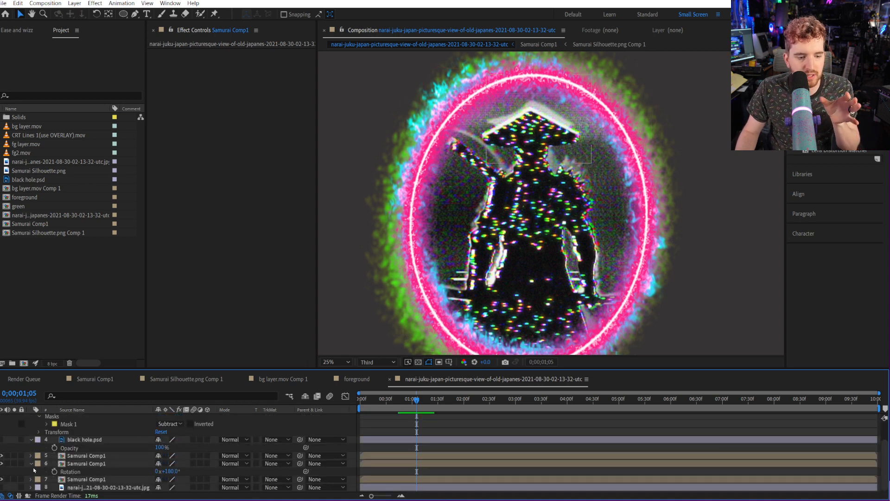
left_click(31, 464)
scroll(35, 435, "up", 1)
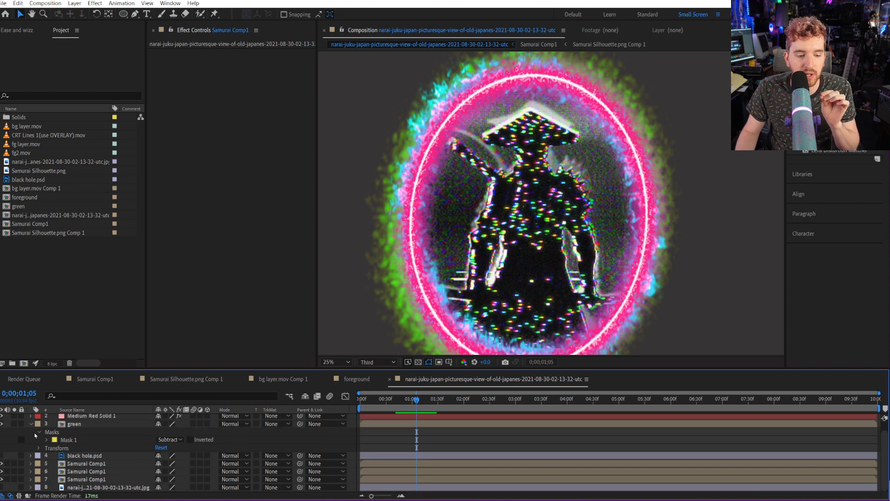
left_click(30, 424)
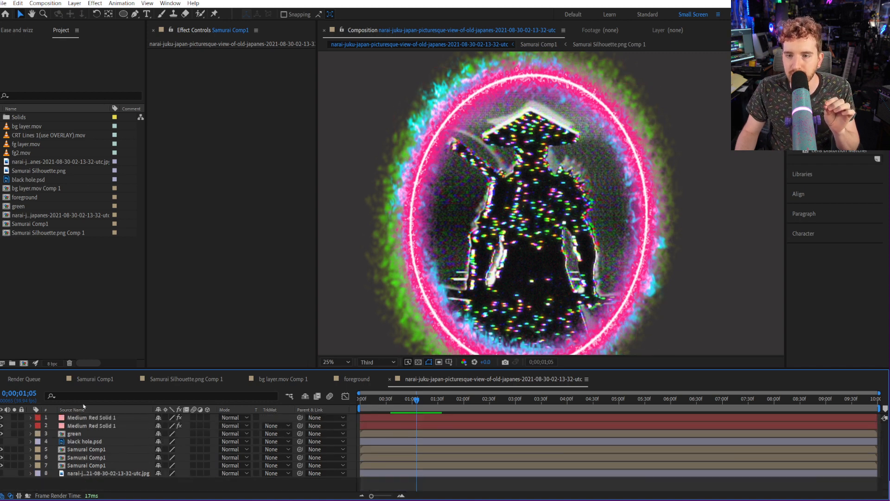
Pre-compose the layer 2 Medium Red Solid 1 as "blue", moving all attributes into the new composition.
left_click(89, 426)
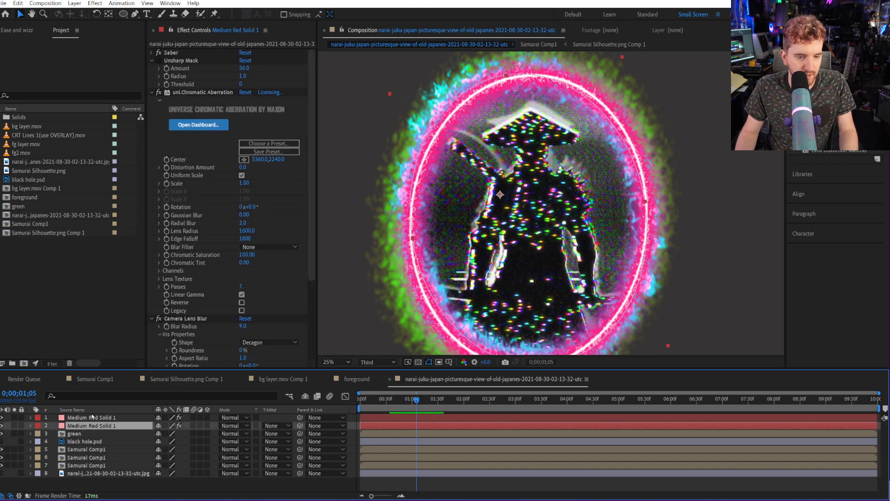
key("ctrl+shift+c")
type("blue")
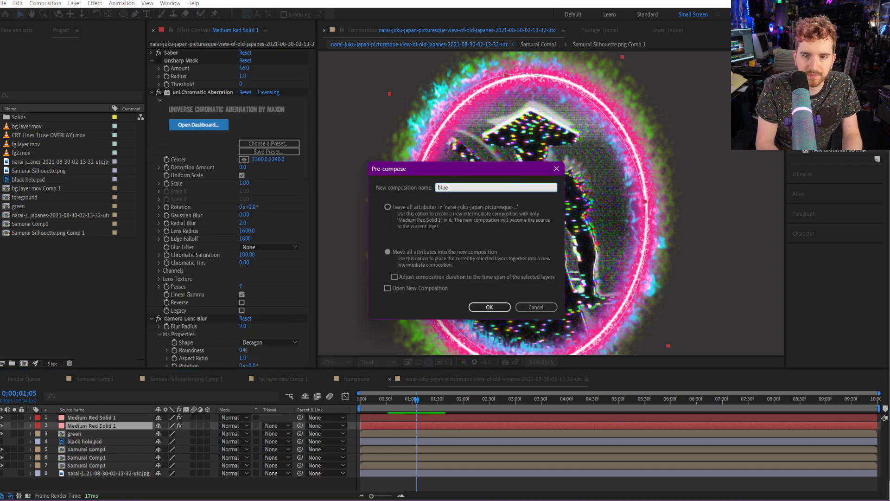
key("Return")
Draw a closed Pen-tool mask along the bright neon ring on the pre-composed blue layer.
key("g")
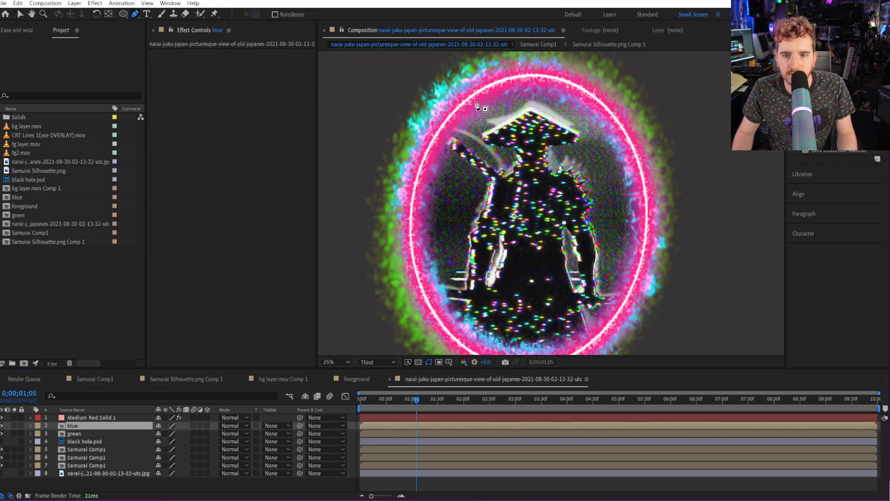
left_click(469, 99)
left_click(492, 86)
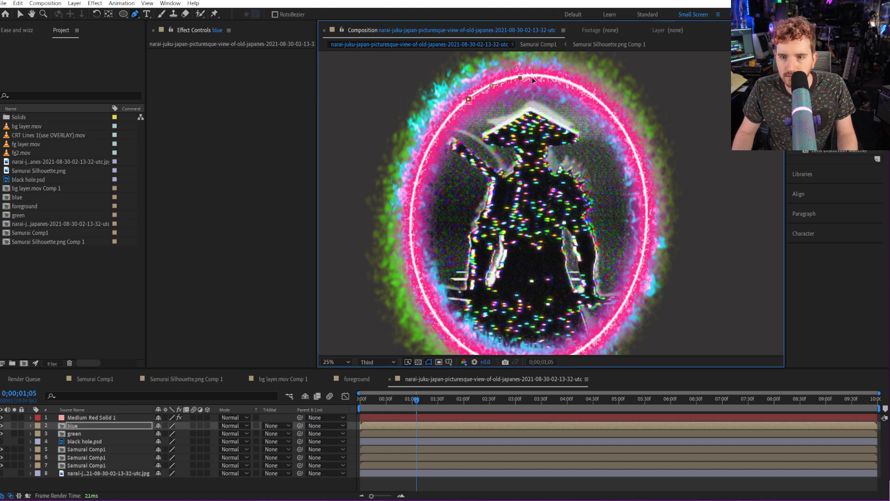
left_click(539, 77)
left_click(556, 78)
left_click(572, 86)
left_click(589, 94)
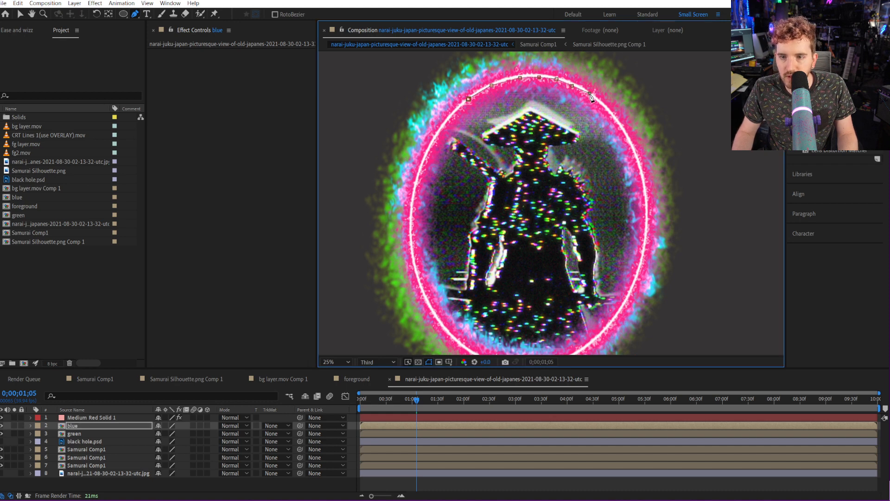
left_click(617, 118)
left_click(625, 134)
left_click(644, 182)
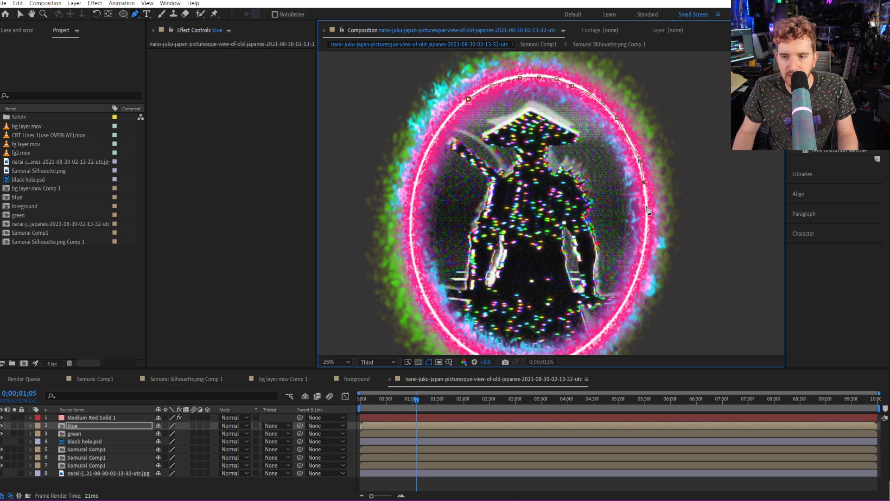
left_click(637, 277)
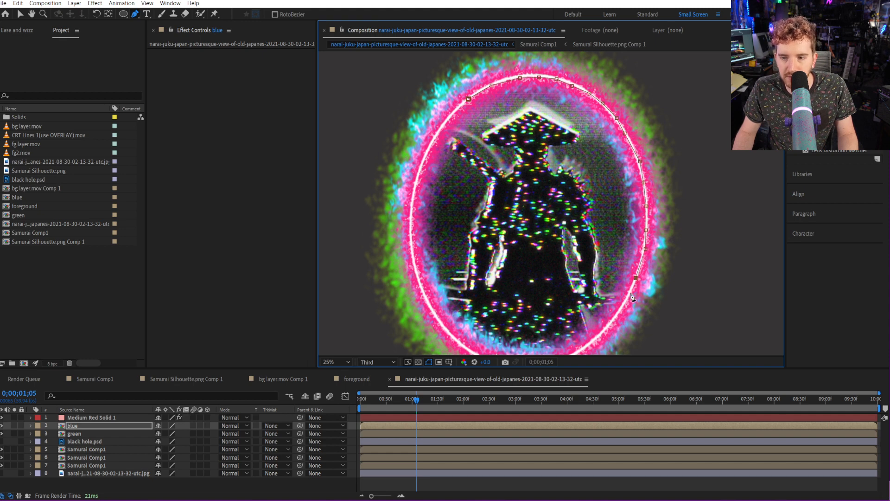
left_click(622, 308)
left_click_drag(538, 315, 587, 228)
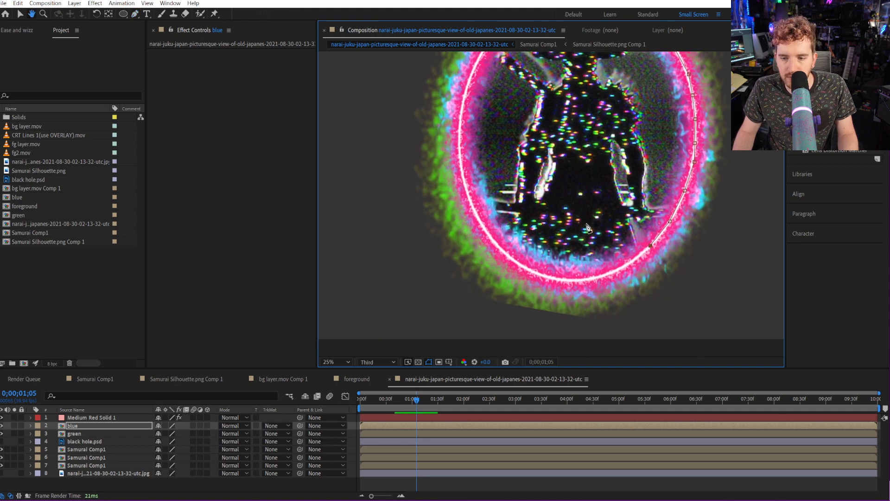
left_click(629, 265)
left_click(595, 281)
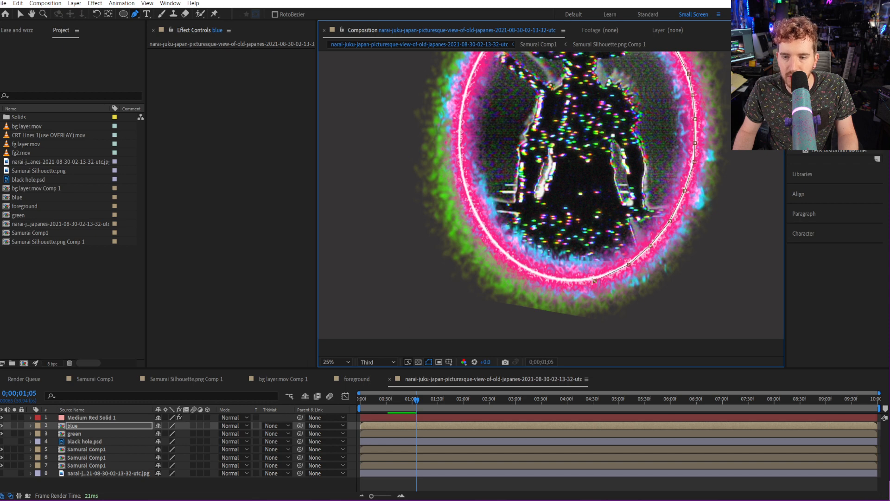
key("ctrl+z")
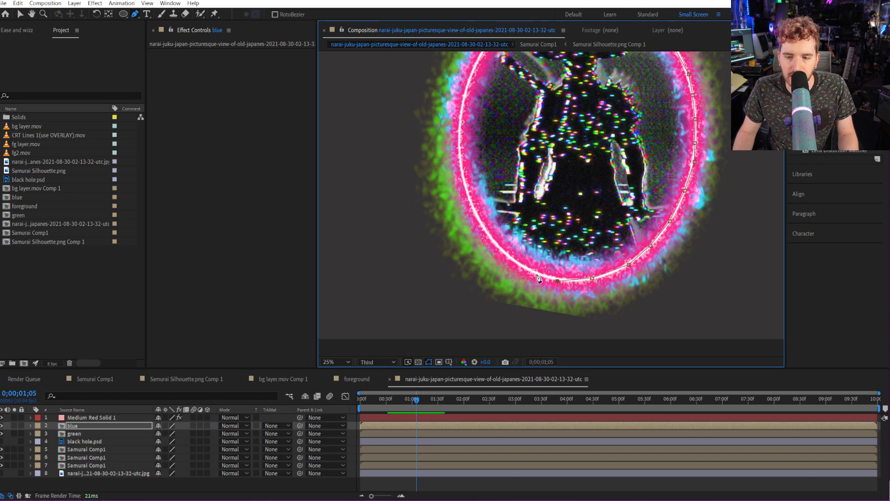
left_click(537, 273)
left_click(514, 256)
left_click(495, 241)
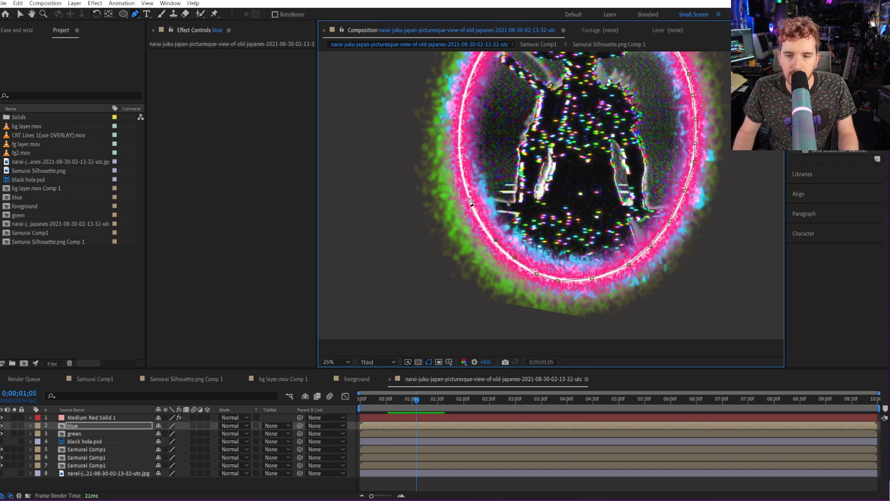
left_click(458, 160)
left_click(459, 103)
left_click(472, 66)
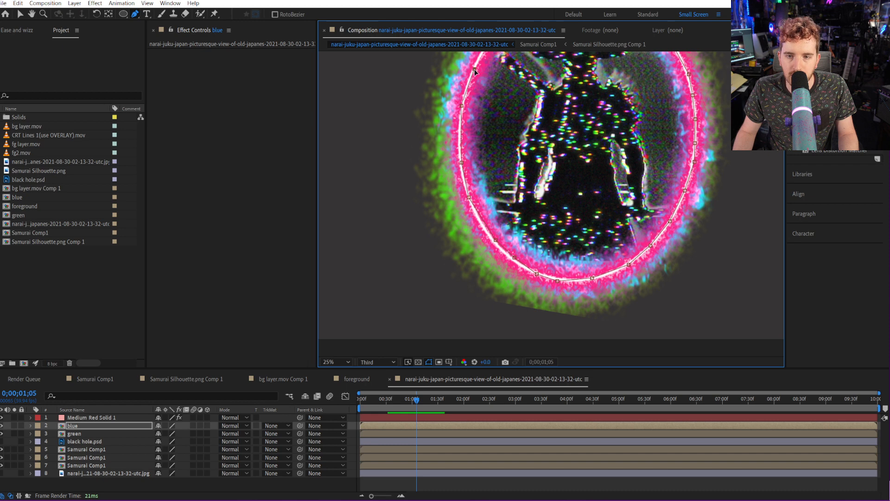
left_click_drag(538, 118, 524, 247)
left_click(480, 158)
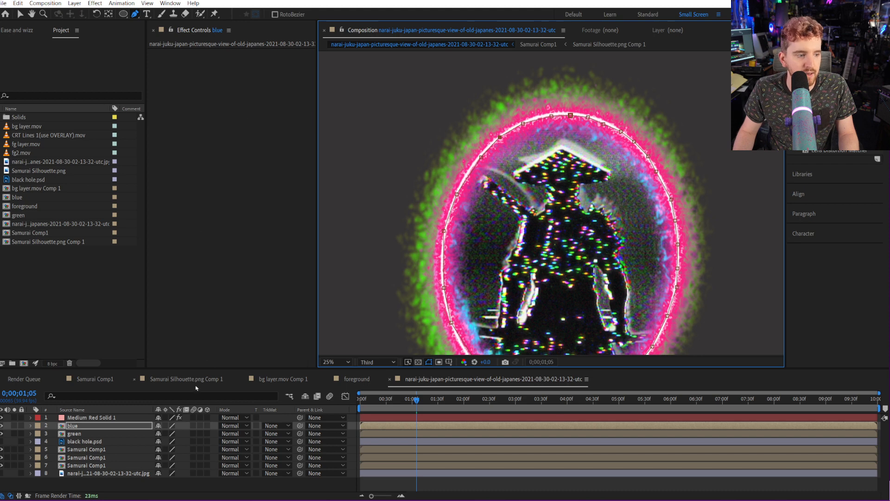
Set Mask 1 on the blue layer to Subtract mode.
left_click(30, 426)
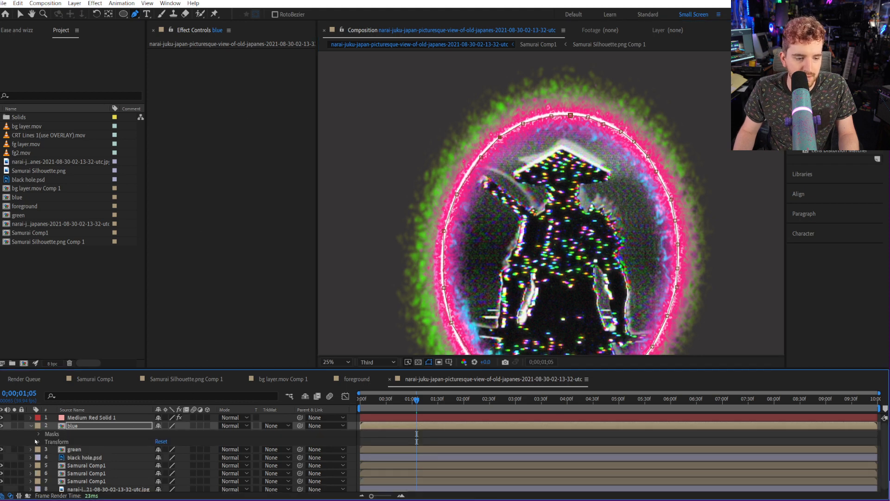
left_click(39, 442)
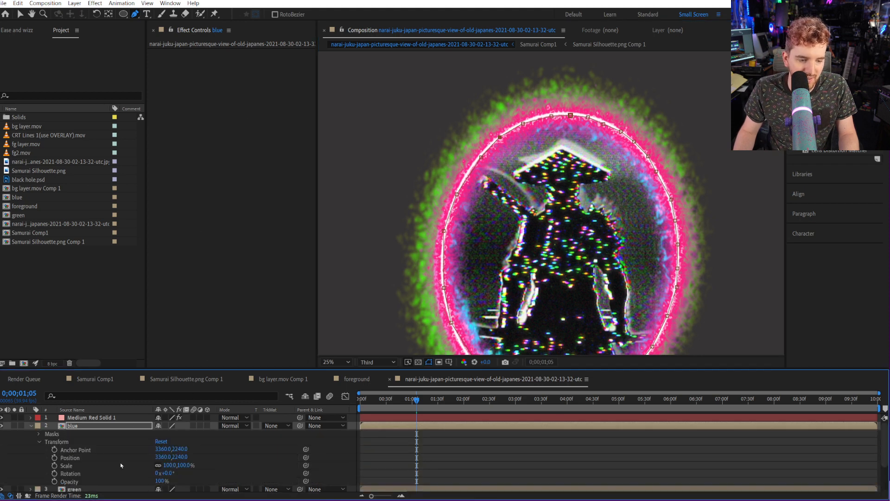
left_click(39, 434)
left_click(170, 441)
left_click(186, 393)
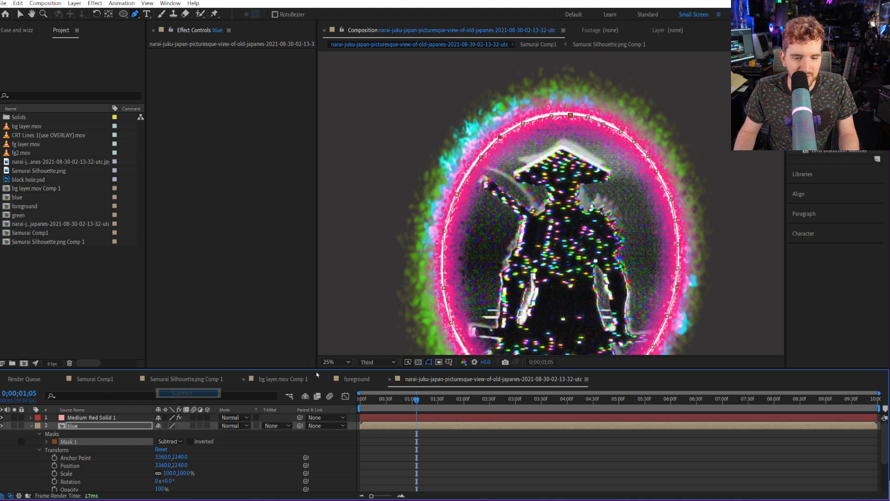
Shift the blue layer's Mask 1 slightly to line it up with the neon ring at the portal's bottom and top.
left_click_drag(629, 293, 589, 173)
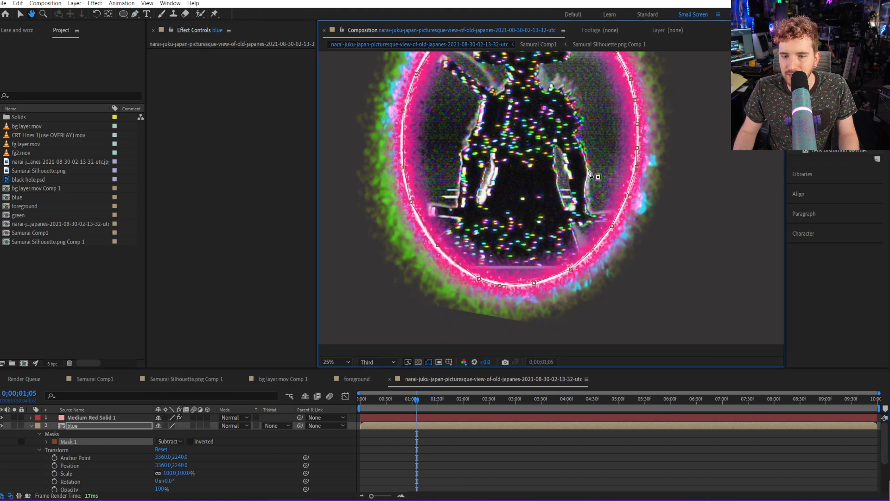
key("g")
key("comma")
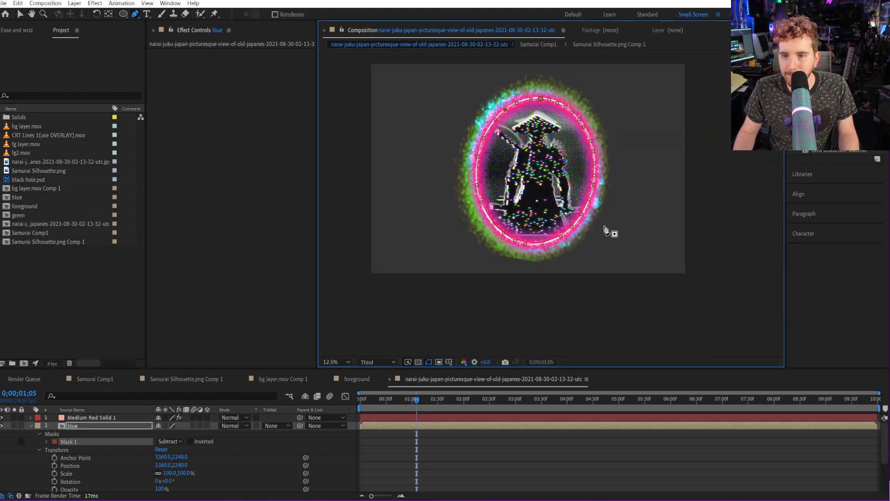
left_click(555, 460)
key("period")
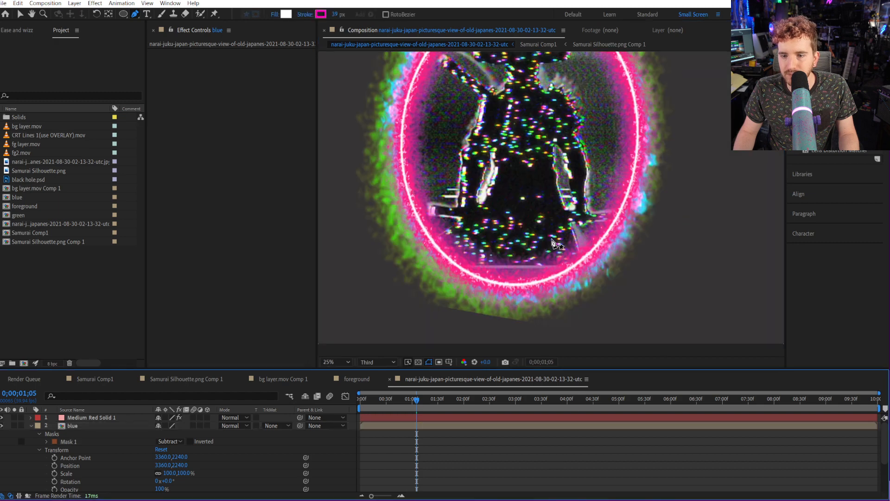
left_click(68, 441)
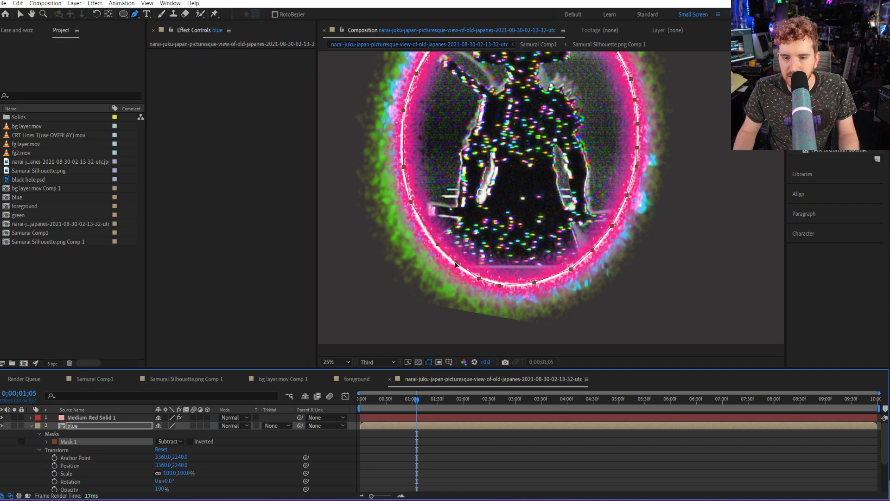
mouse_move(455, 265)
left_mouse_down()
mouse_move(468, 254)
mouse_move(453, 270)
left_mouse_up()
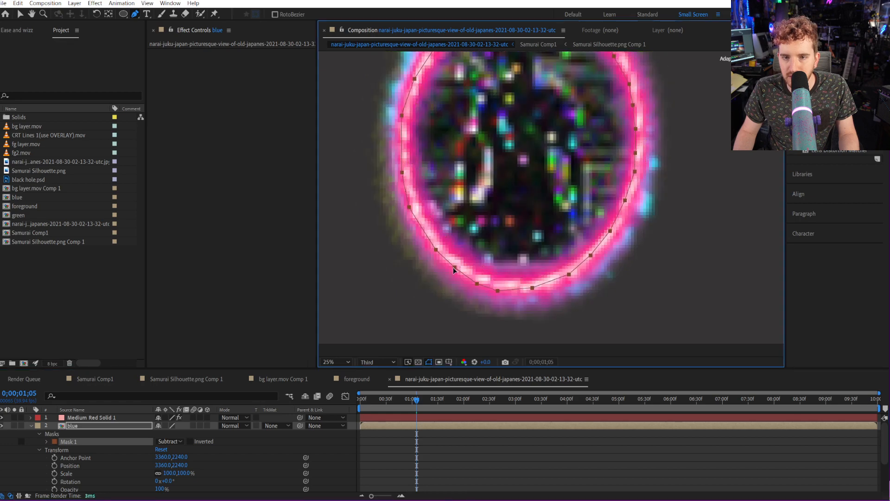
scroll(513, 292, "up", 2)
scroll(514, 292, "down", 2)
left_click_drag(588, 211, 573, 273)
left_click_drag(514, 63, 514, 61)
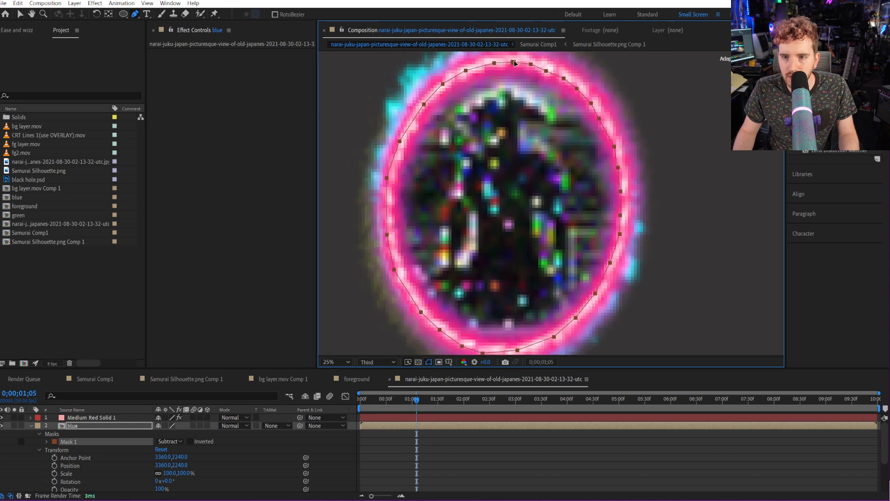
Delete the stray Mask 2 from the blue layer and select Mask 1 with the Selection tool active.
key("ctrl+d")
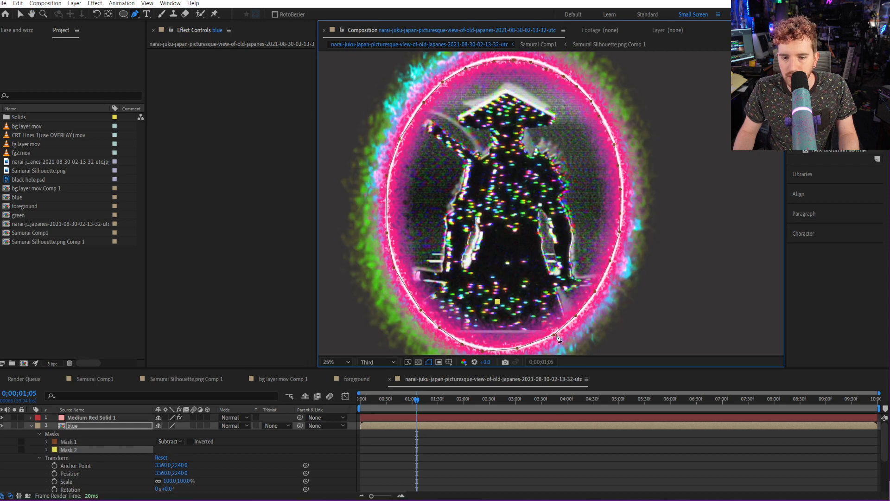
key("Delete")
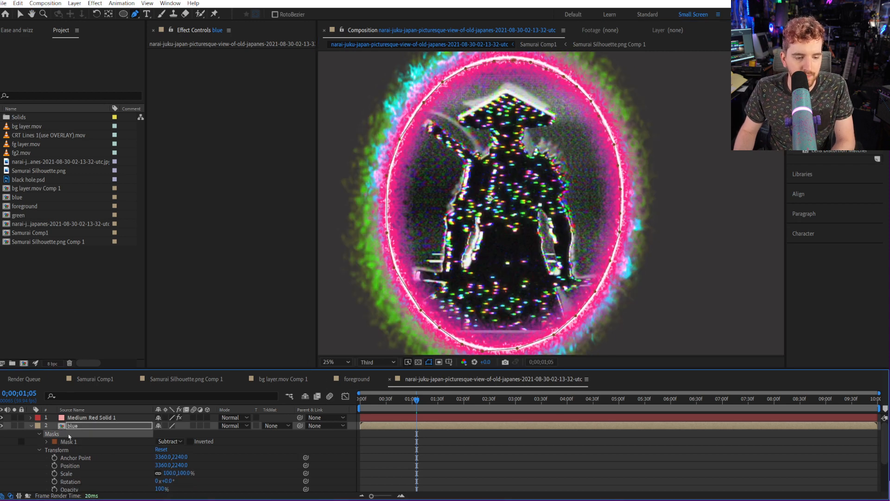
left_click(20, 14)
left_click(585, 300)
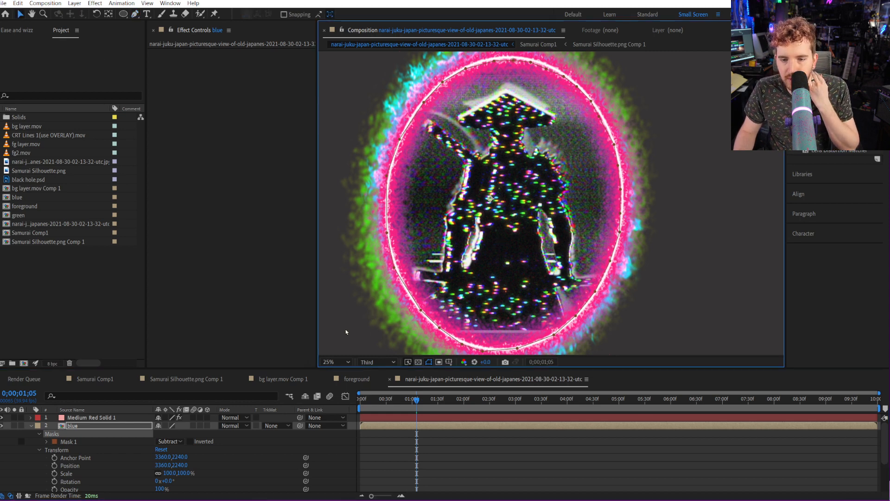
left_click(78, 442)
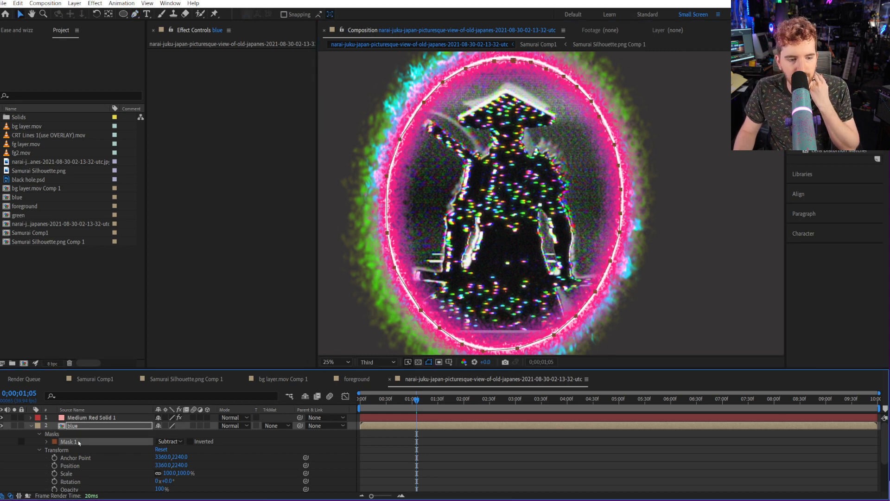
Reshape the blue layer's Mask 1 by moving its side and bottom points inward from the neon ring.
left_click(441, 328)
left_click(439, 329)
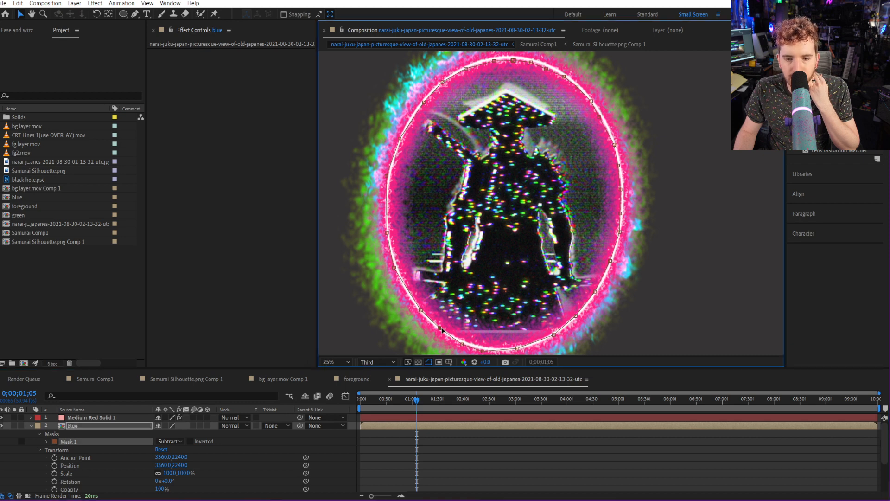
left_click_drag(440, 330, 434, 258)
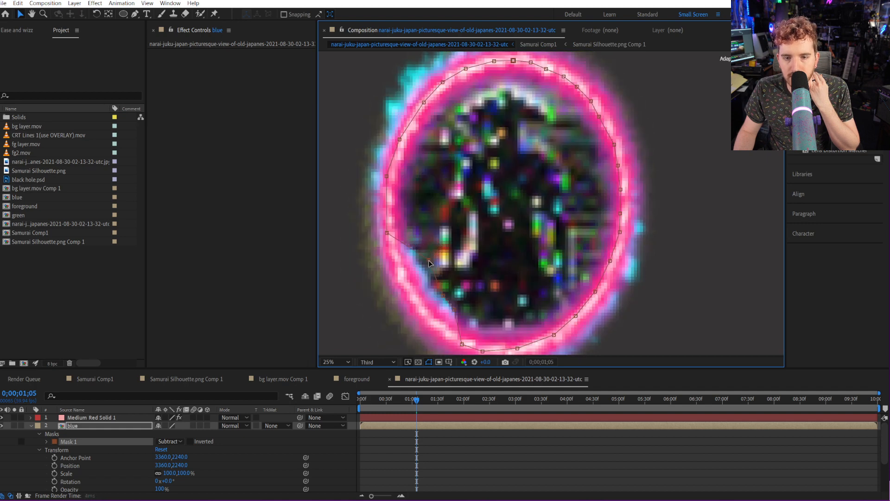
left_click_drag(387, 234, 409, 233)
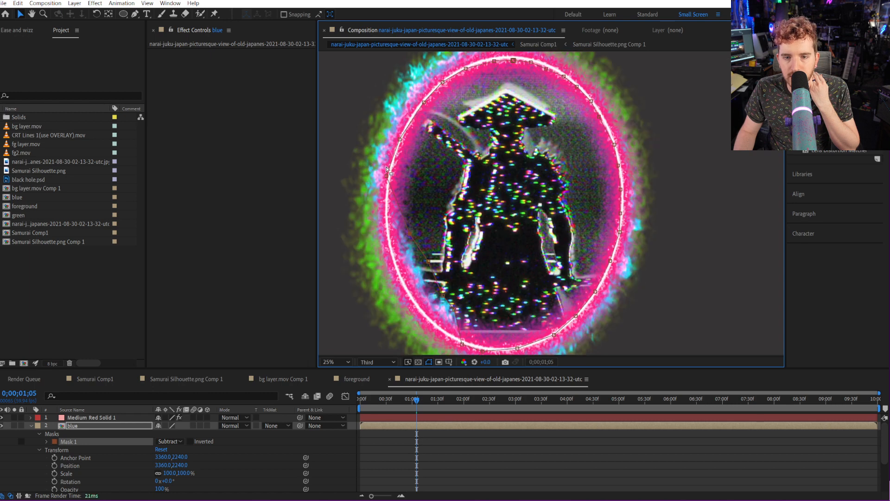
left_click_drag(387, 177, 403, 180)
left_click_drag(400, 139, 411, 141)
left_click_drag(403, 184, 406, 179)
left_click_drag(431, 276, 428, 272)
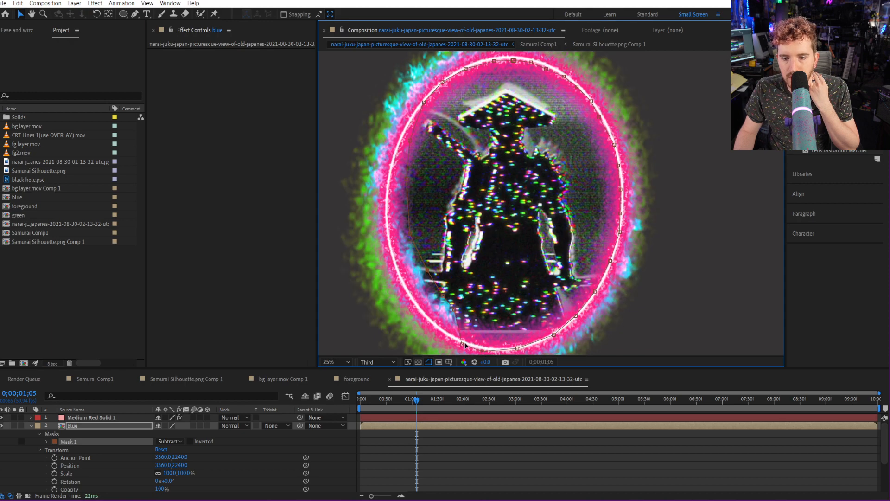
left_click_drag(465, 345, 611, 189)
left_click_drag(614, 144, 602, 146)
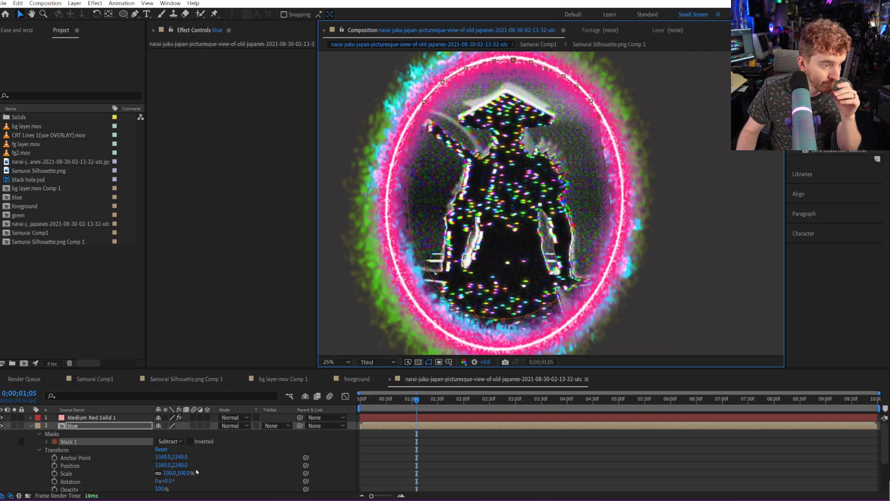
Set the Mask Feather of the blue layer's Mask 1 to 61 pixels.
left_click(46, 442)
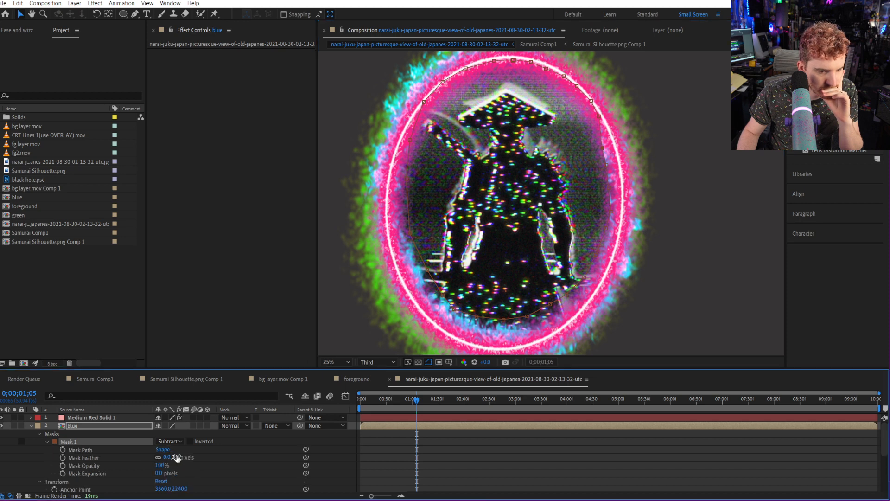
left_click(181, 456)
left_click_drag(181, 455, 206, 456)
left_click(522, 448)
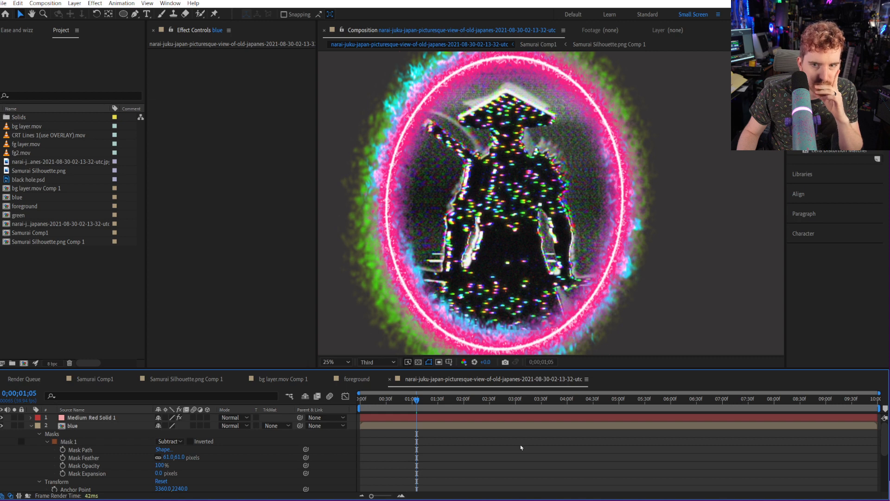
Collapse the blue layer's properties and make the Japanese street photo layer visible behind the portal.
scroll(672, 251, "down", 1)
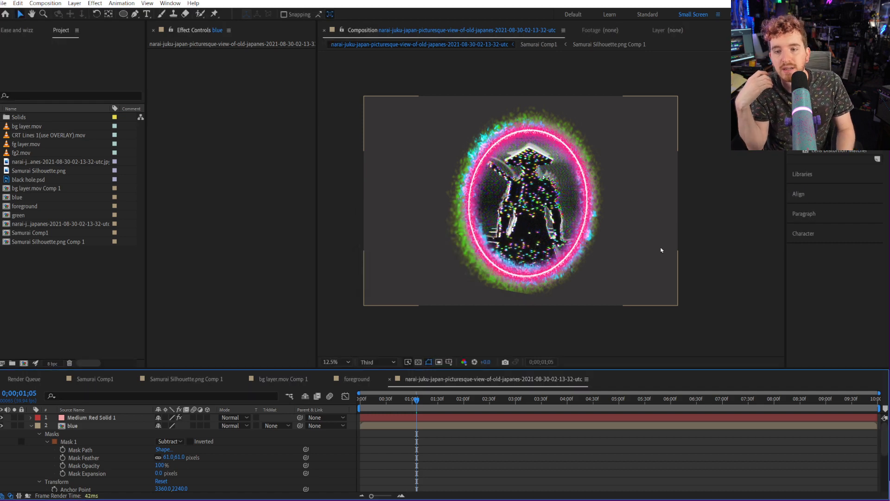
left_click(31, 425)
left_click(1, 474)
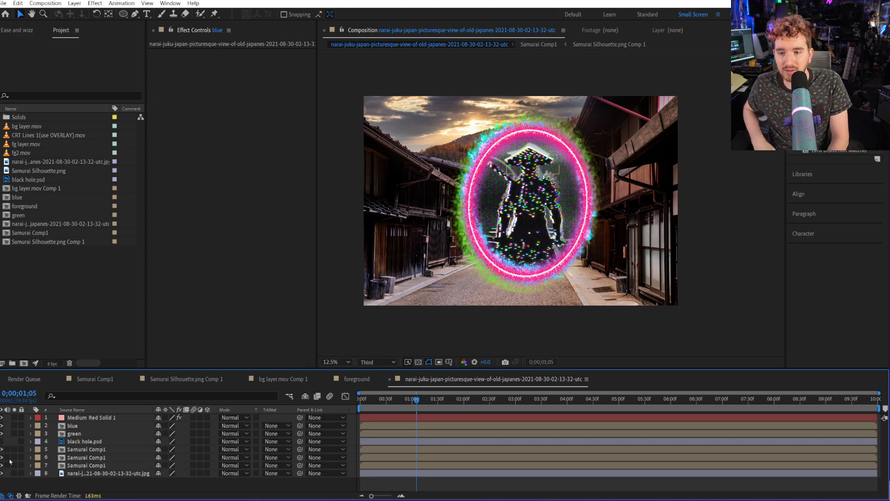
Pre-compose all layers above the street photo into a new composition named "Dimensional Gate".
left_click(93, 465)
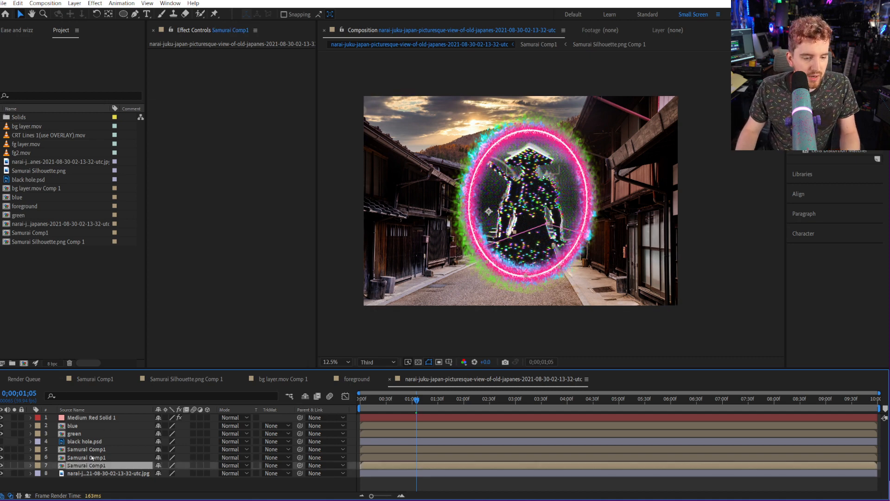
left_click(107, 417, "shift")
key("ctrl+shift+c")
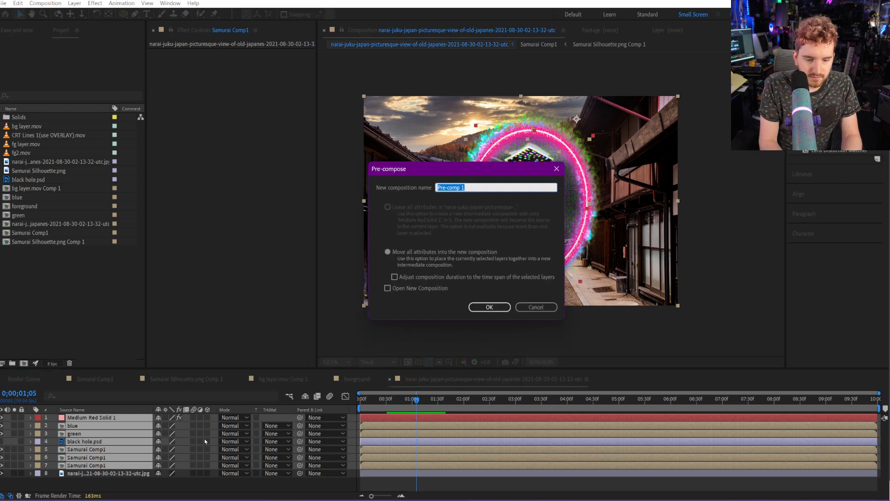
type("Dimensional")
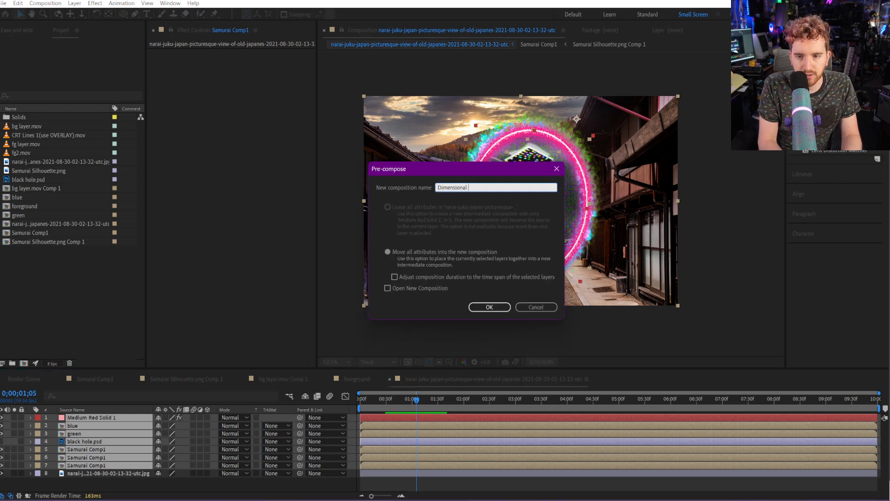
type(" Gate")
key("Return")
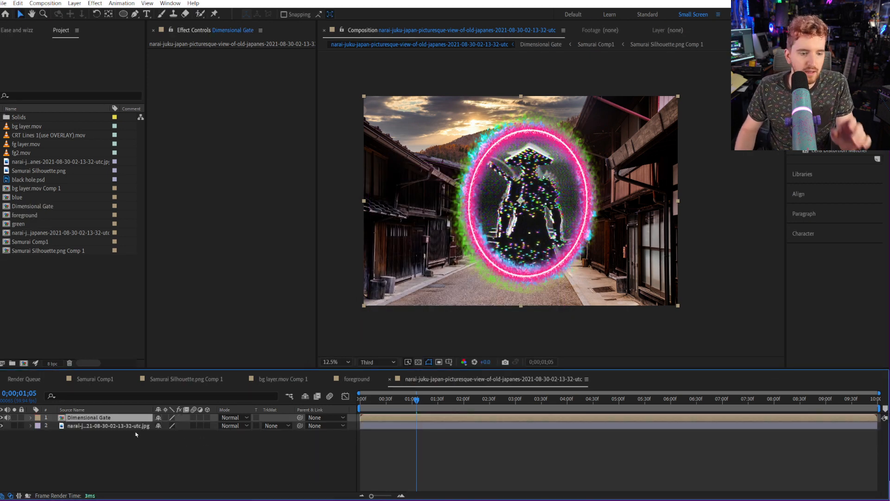
Scale the Dimensional Gate layer to 80% and move it slightly left and down over the street.
key("s")
left_click_drag(182, 425, 169, 425)
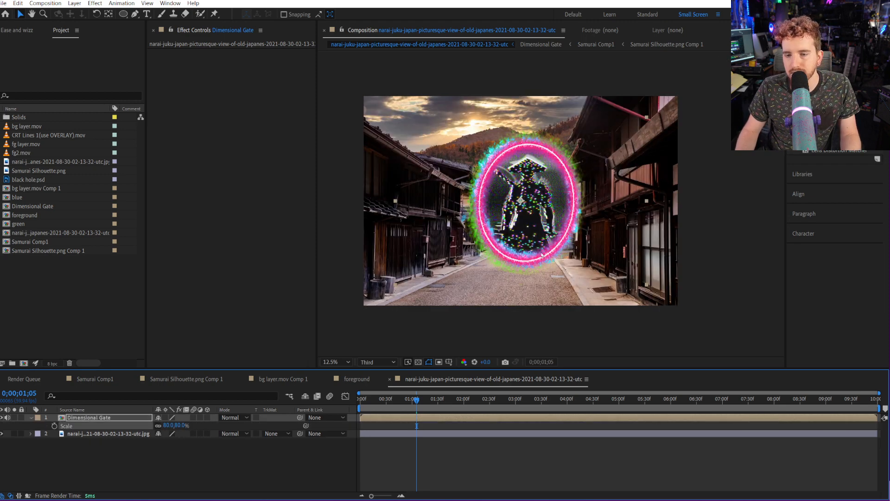
left_click(540, 247)
left_click_drag(541, 247, 530, 249)
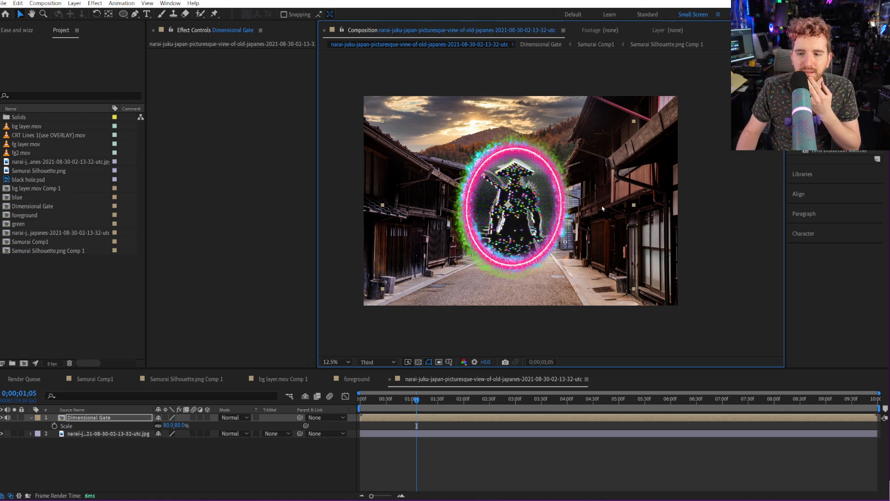
Switch to Chrome and close the tabs about the Saber plug-in.
mouse_move(166, 494)
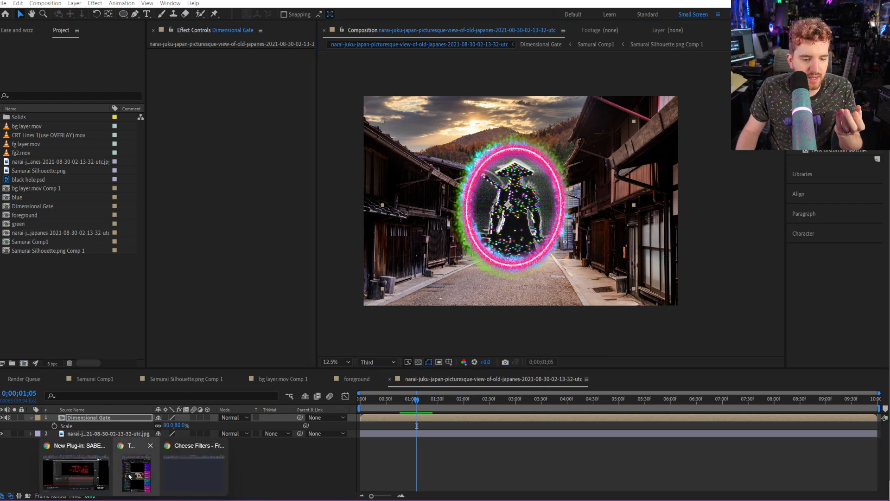
left_click(99, 468)
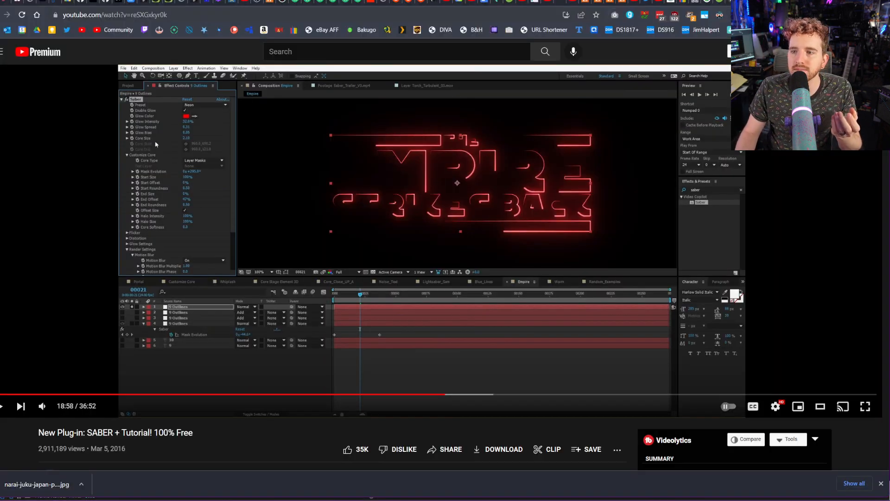
key("ctrl+w")
key("ctrl+w")
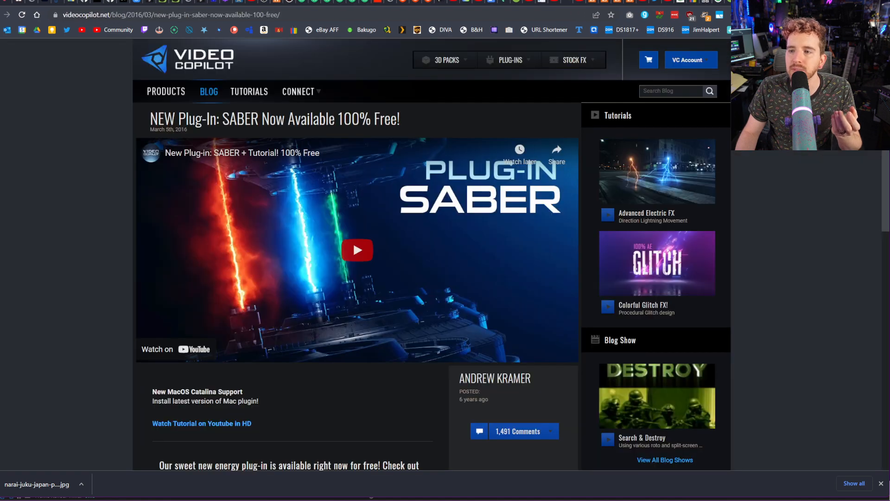
key("ctrl+w")
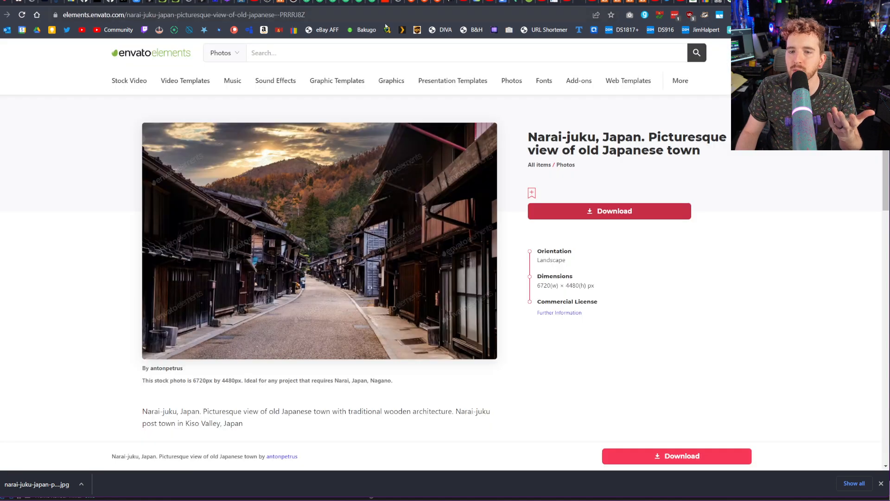
Search Google Images for "ancient japan" and look through the pictures for a background scene.
left_click(336, 19)
type("images.google.com")
key("Return")
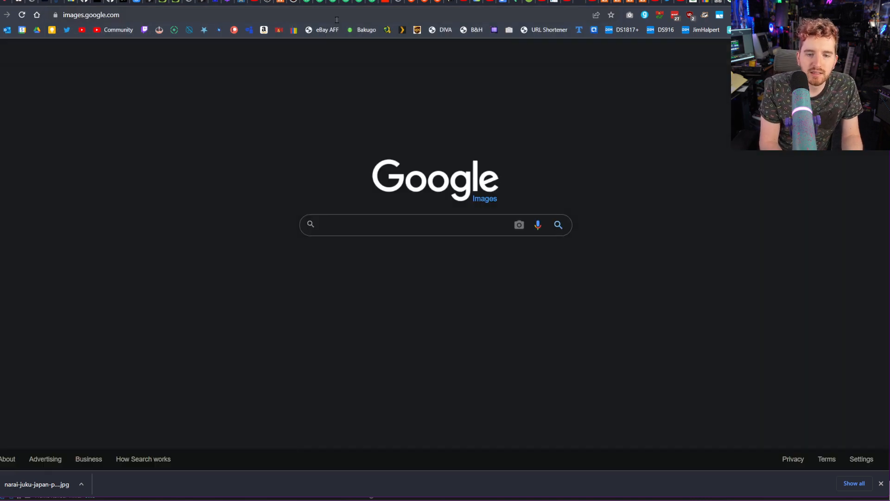
type("ancient")
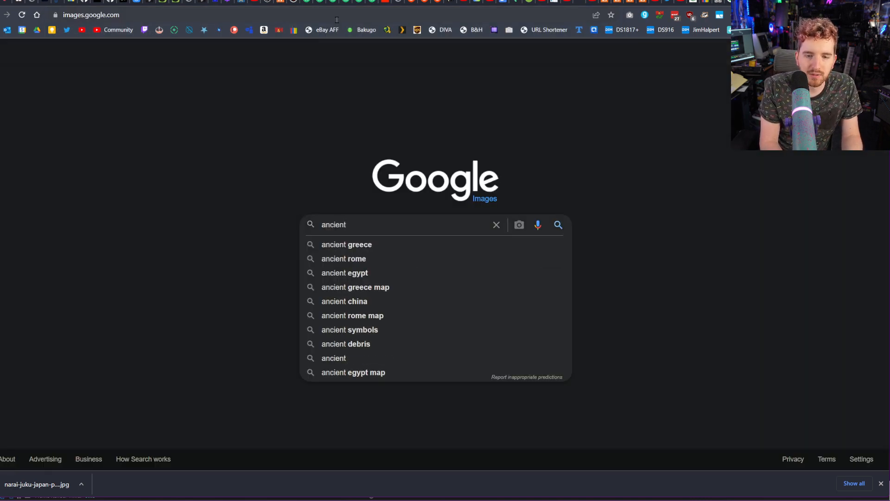
type(" japan")
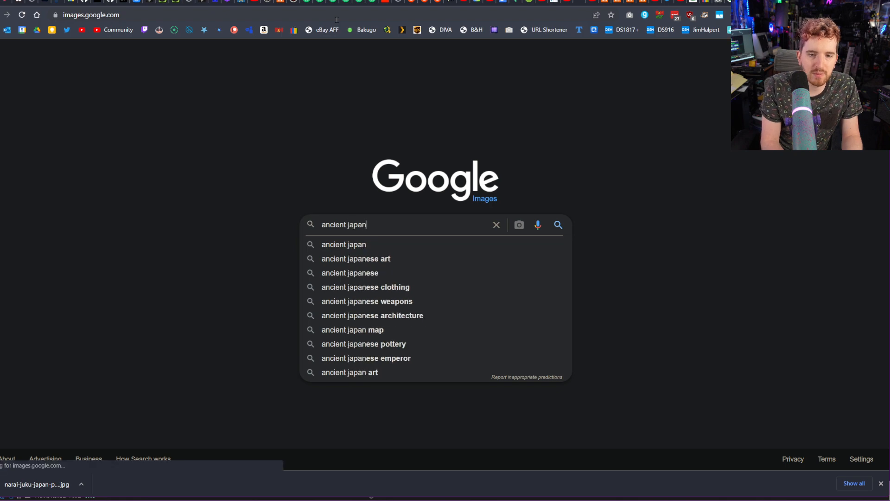
key("alt+Tab")
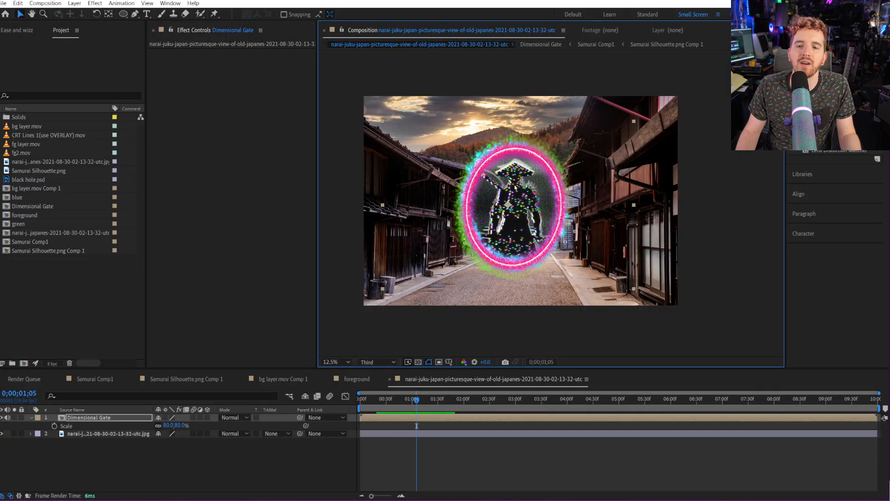
key("alt+Tab")
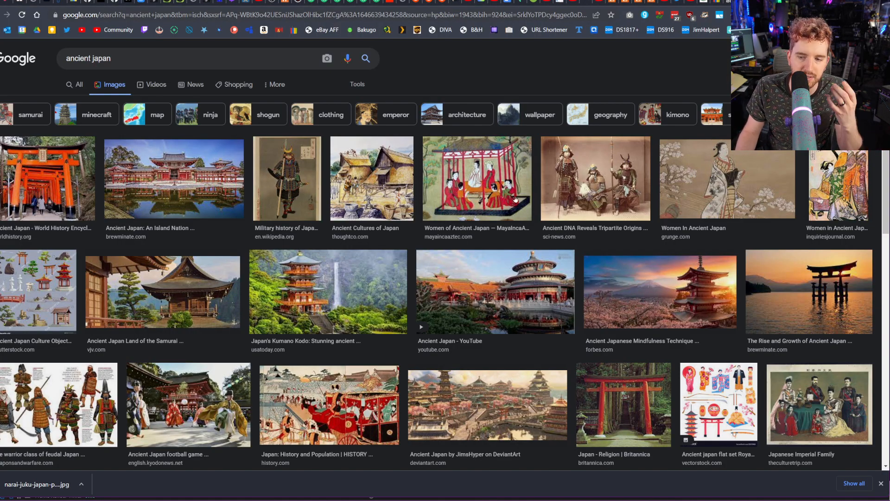
scroll(497, 314, "down", 5)
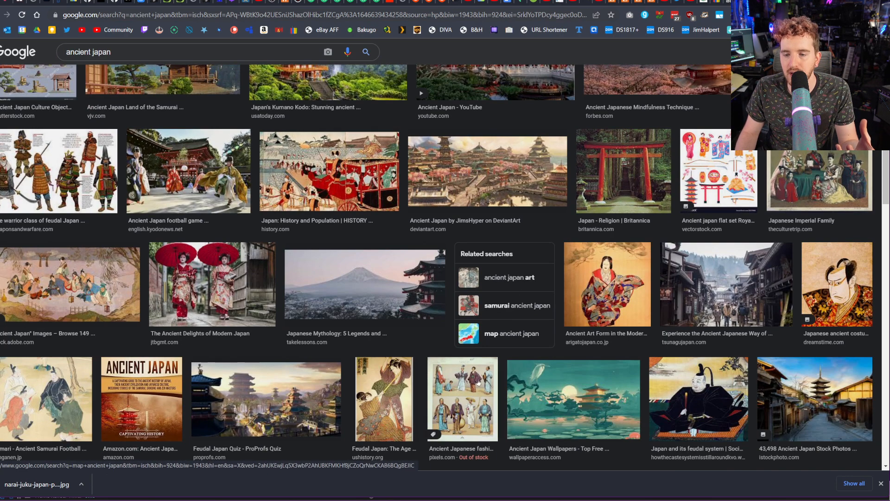
Switch to the File Explorer window showing the Samurai project folder.
mouse_move(441, 500)
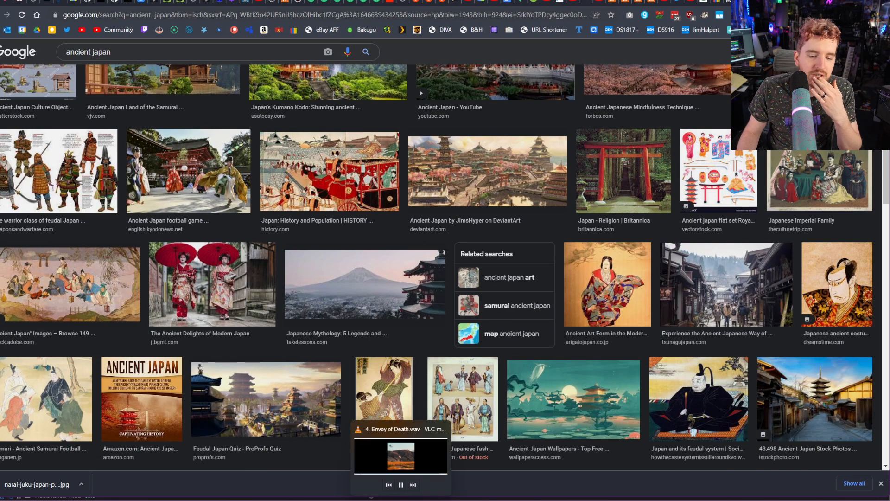
left_click(441, 499)
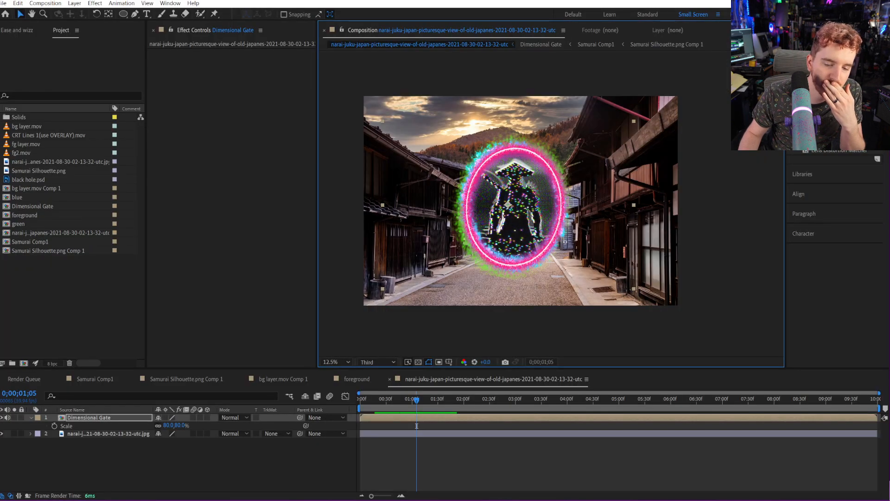
left_click(323, 499)
left_click(299, 474)
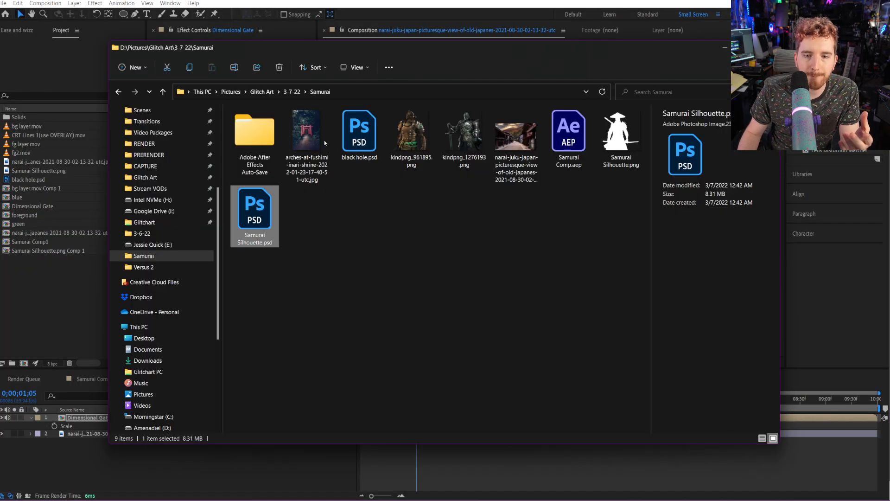
Preview the arches-at-fushimi-inari-shrine photo up close and return to the folder.
left_click(309, 131)
double_click(309, 131)
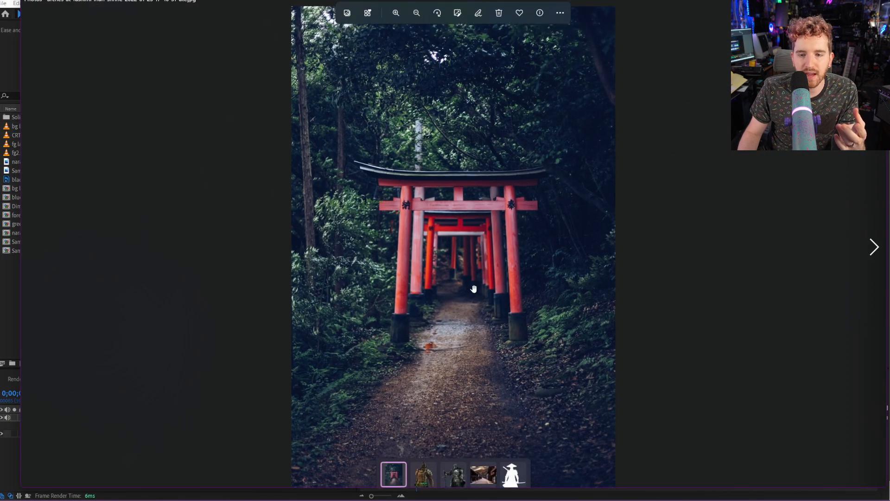
scroll(475, 284, "up", 3)
scroll(473, 289, "up", 2)
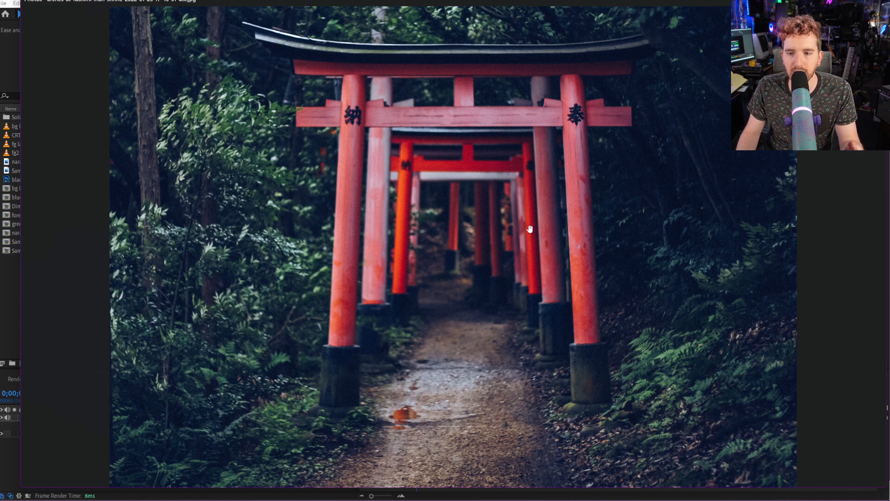
left_click(876, 2)
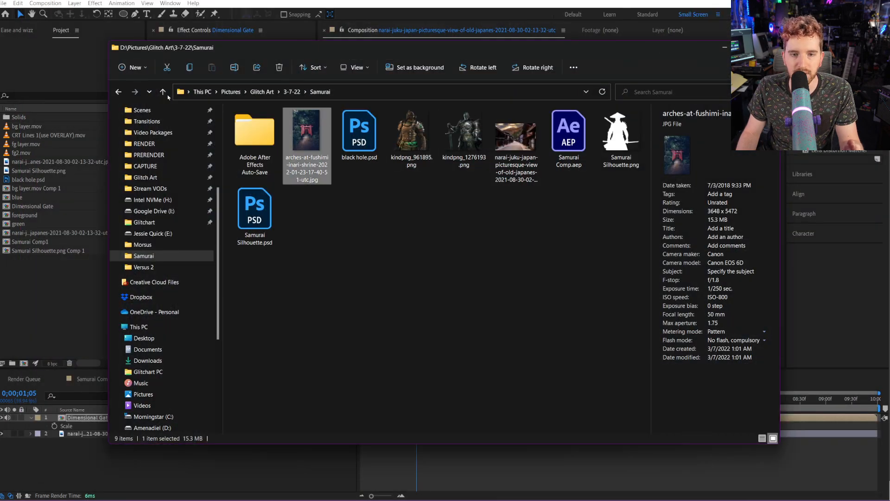
Import the arches-at-fushimi-inari-shrine JPG into the After Effects project, create a composition from it and open that composition.
left_click_drag(169, 97, 46, 237)
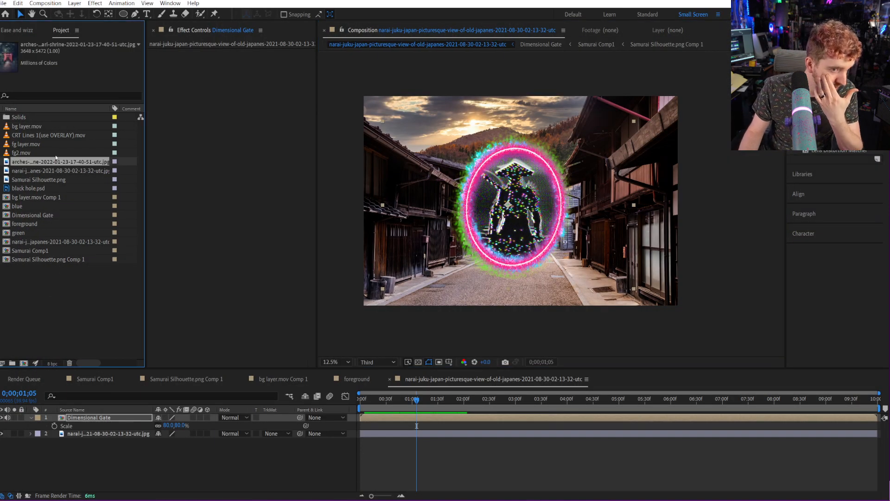
right_click(55, 158)
left_click(96, 188)
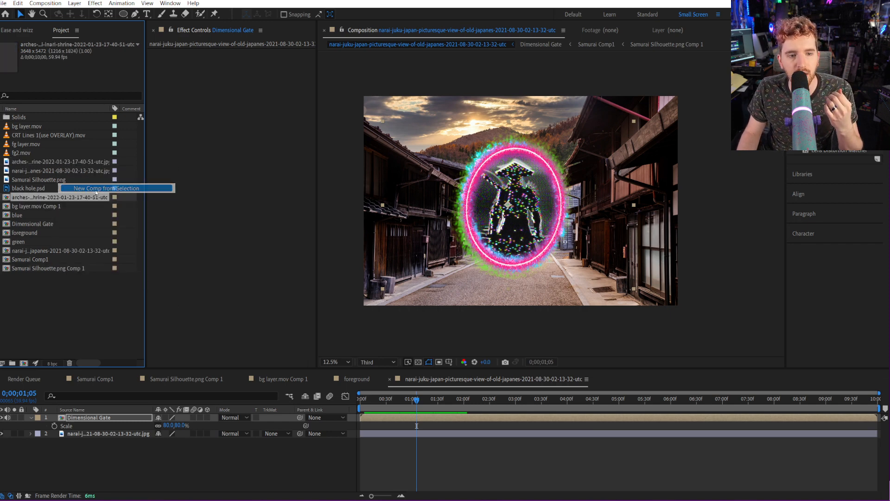
left_click(485, 379)
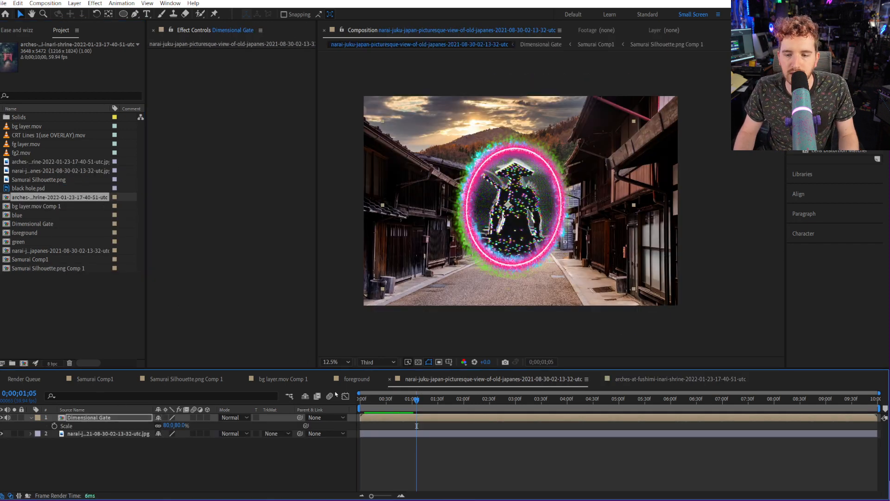
left_click(642, 380)
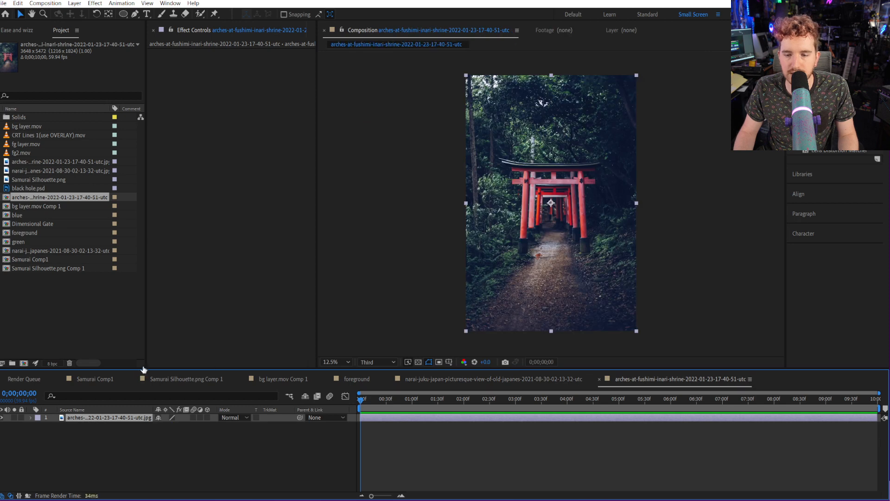
Paste the Dimensional Gate layer into the shrine photo composition and centre it over the arches.
key("ctrl+v")
left_click_drag(590, 220, 540, 249)
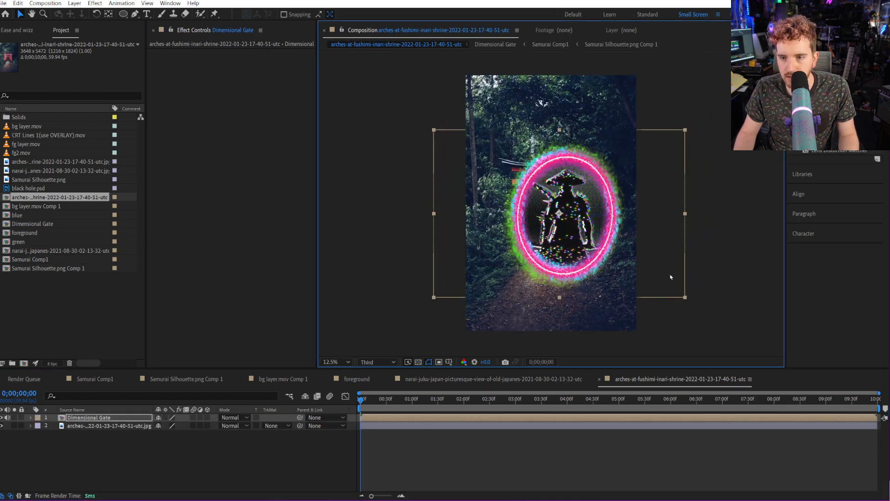
Scale the shrine photo layer to 153% and shift it slightly upward behind the gate.
left_click(97, 426)
key("s")
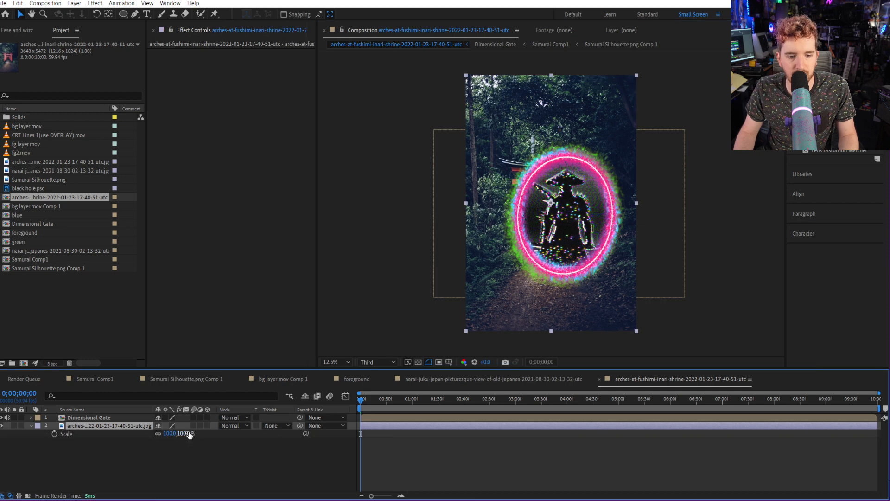
left_click_drag(189, 433, 216, 437)
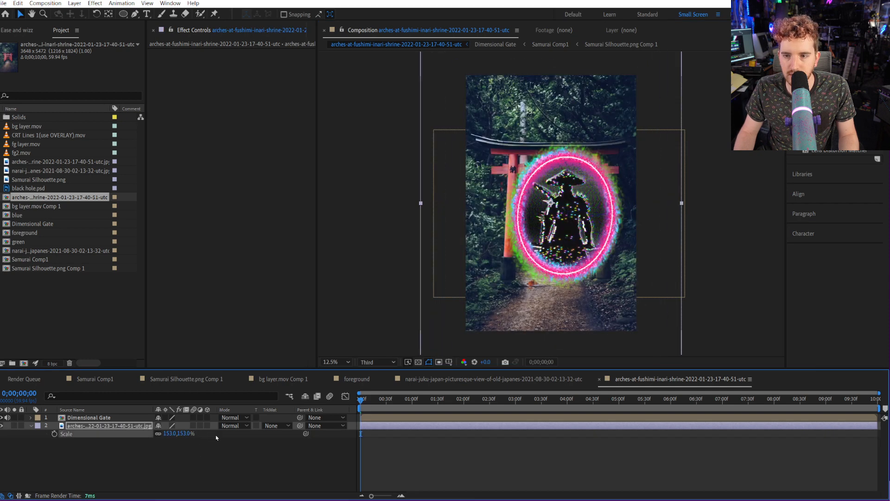
left_click_drag(535, 143, 535, 136)
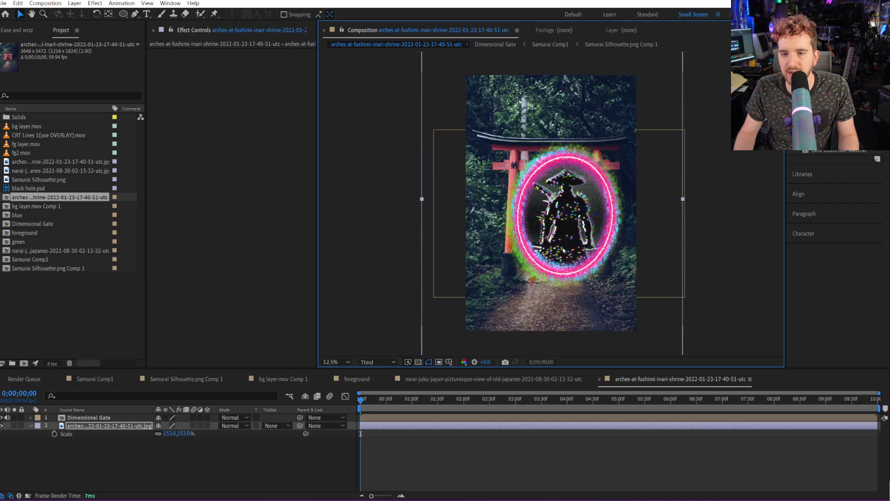
Scale the Dimensional Gate layer to 46% so it fits between the arch pillars and preview the composition.
left_click(104, 418)
key("s")
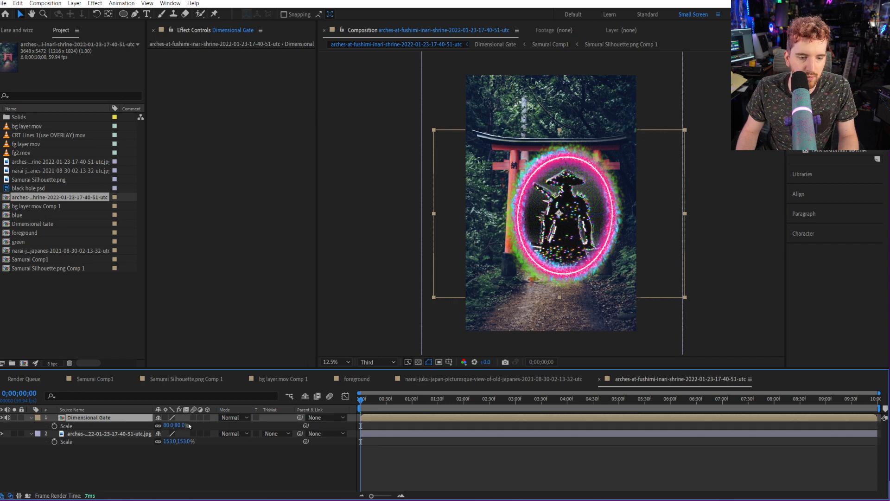
left_click_drag(182, 425, 165, 423)
key("period")
key("comma")
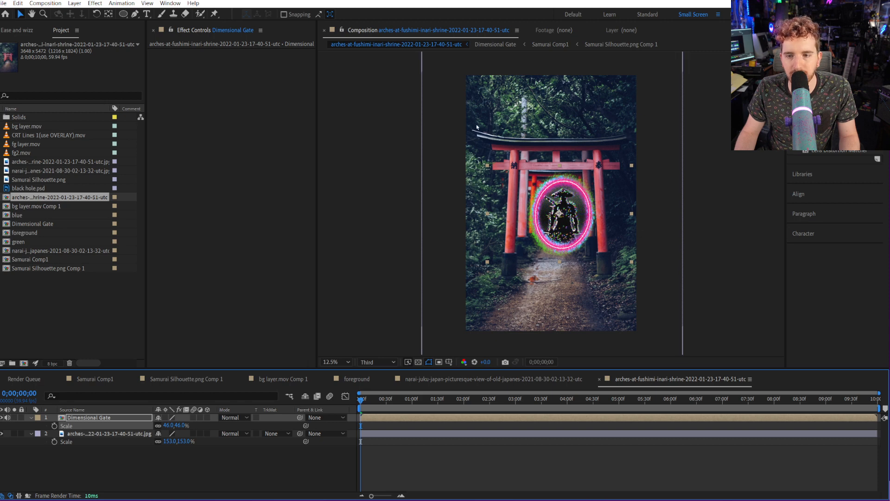
key("space")
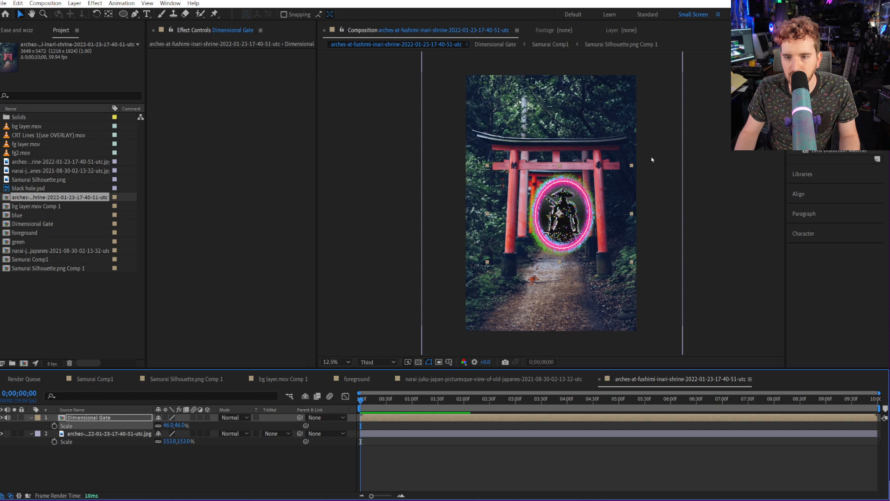
Open the arches-at-fushimi-inari-shrine JPG from the Samurai project folder in Photoshop.
left_click(400, 500)
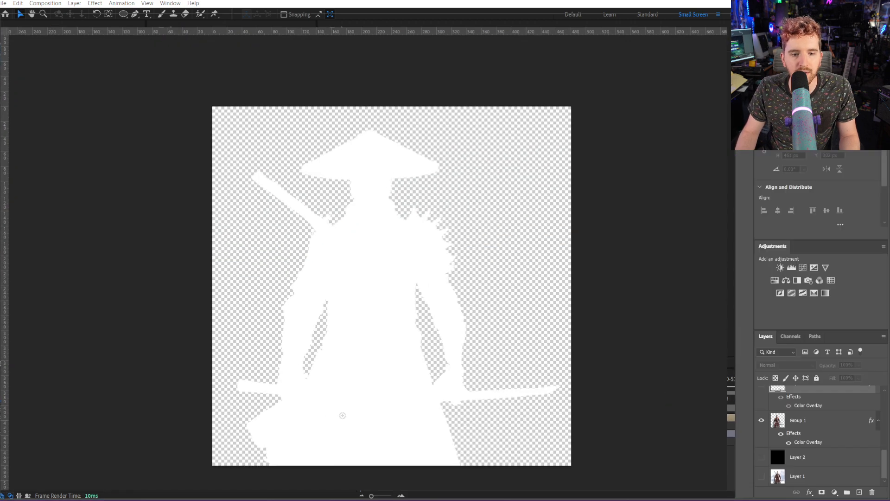
mouse_move(321, 500)
left_click(320, 468)
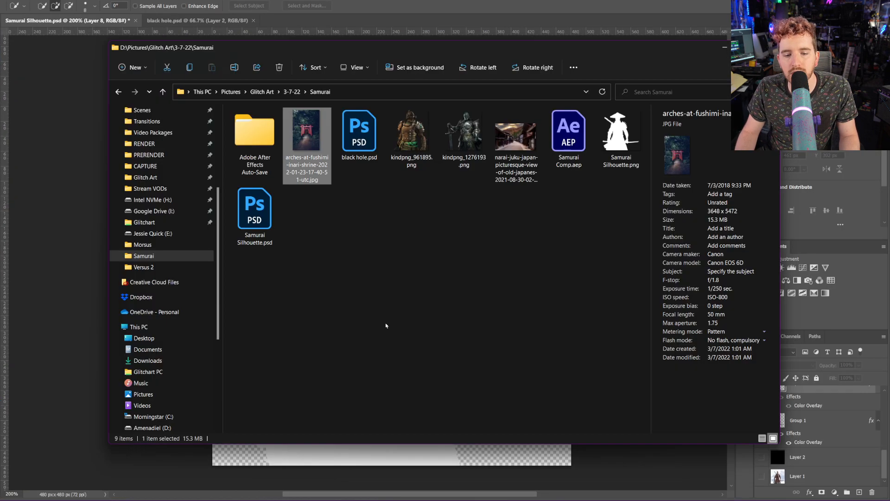
left_click(380, 24)
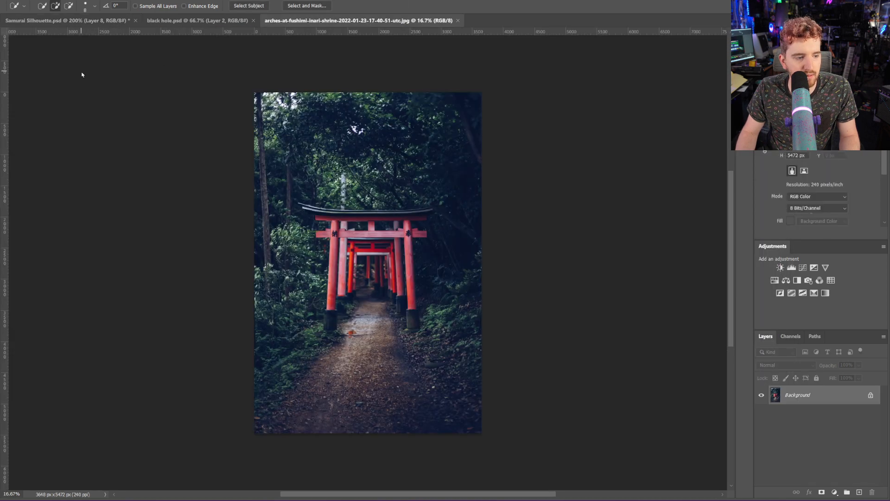
Crop the photo around the arches to about 3252 × 2868 px, cutting away most of the upper trees and foreground path.
key("c")
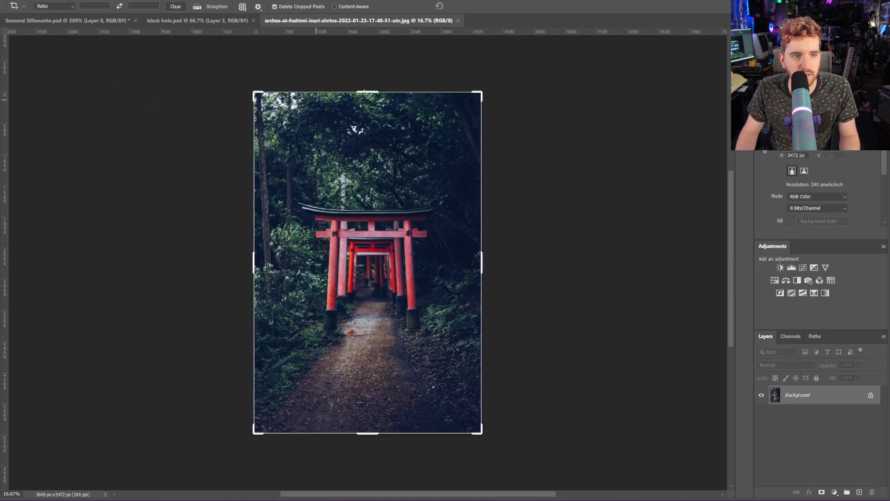
left_click_drag(376, 90, 379, 144)
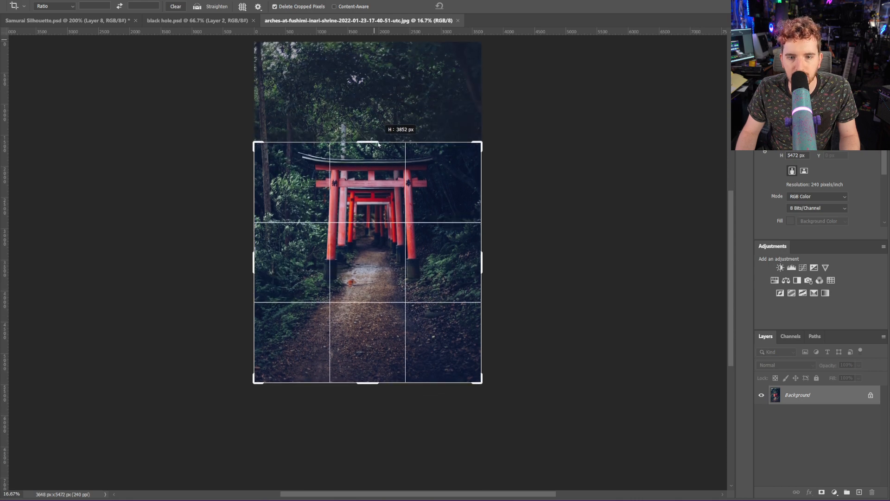
left_click_drag(367, 382, 366, 344)
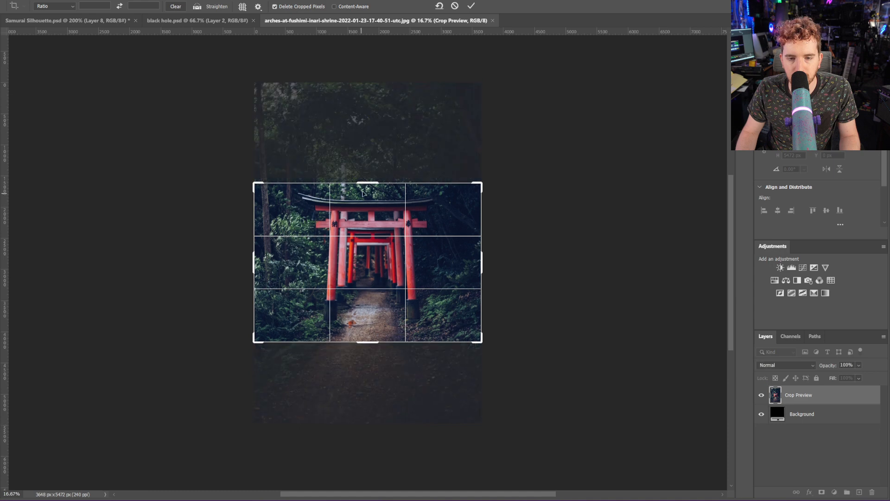
left_click_drag(366, 183, 366, 172)
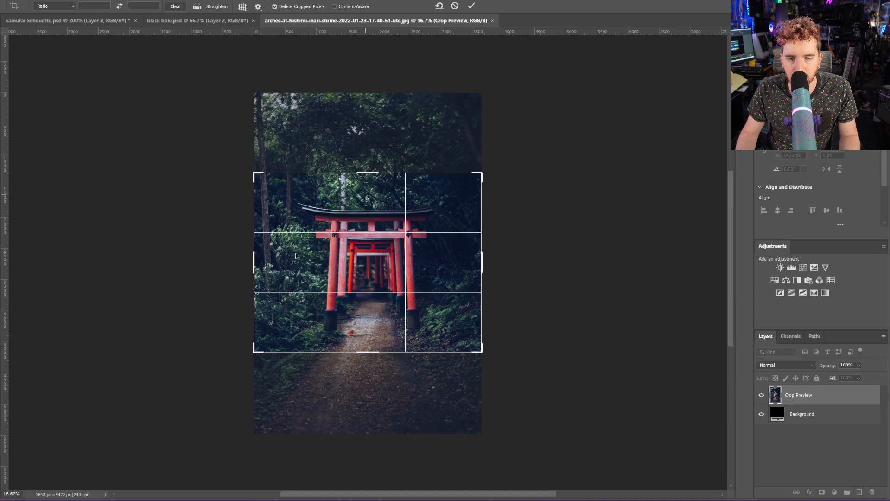
left_click_drag(259, 263, 262, 262)
left_click_drag(475, 262, 471, 261)
key("Return")
key("ctrl+plus")
key("ctrl+plus")
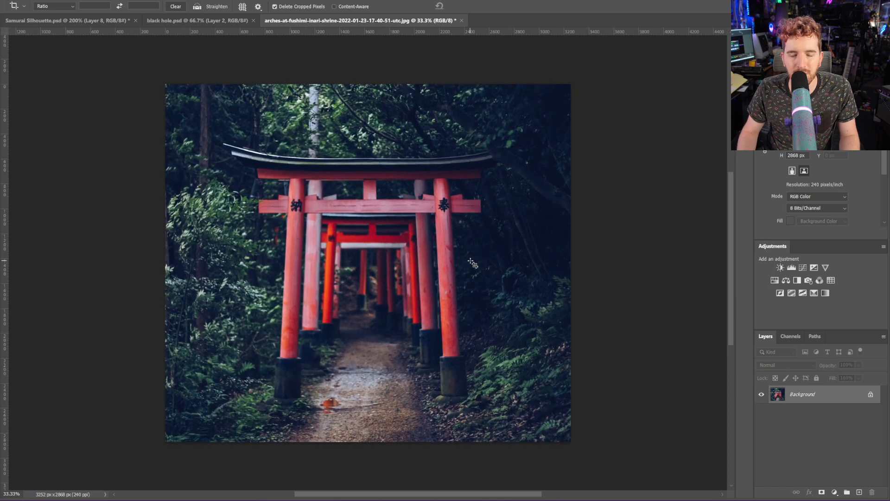
Save the cropped photo as arches.jpg in the Samurai folder with maximum JPEG quality 12.
key("ctrl+shift+s")
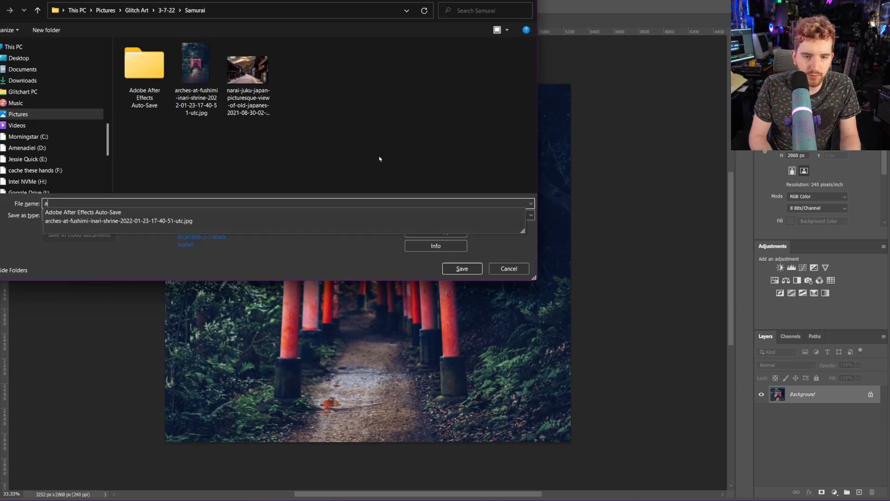
key("Escape")
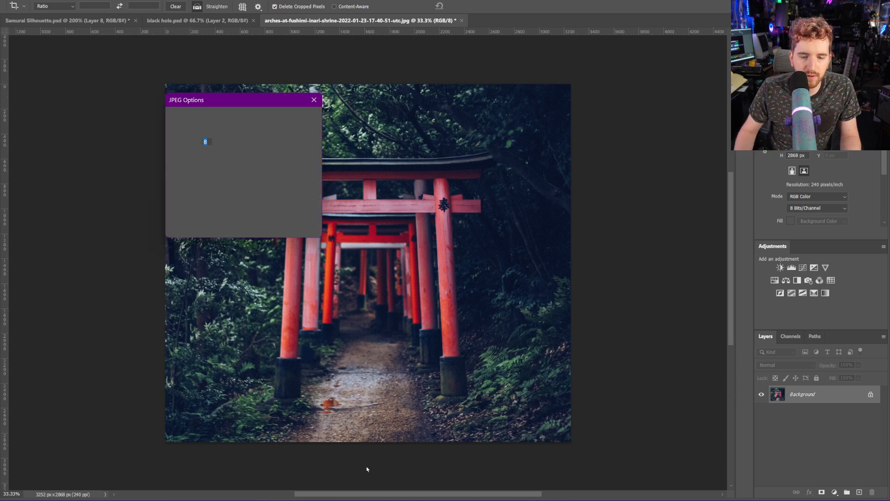
left_click_drag(261, 164, 268, 164)
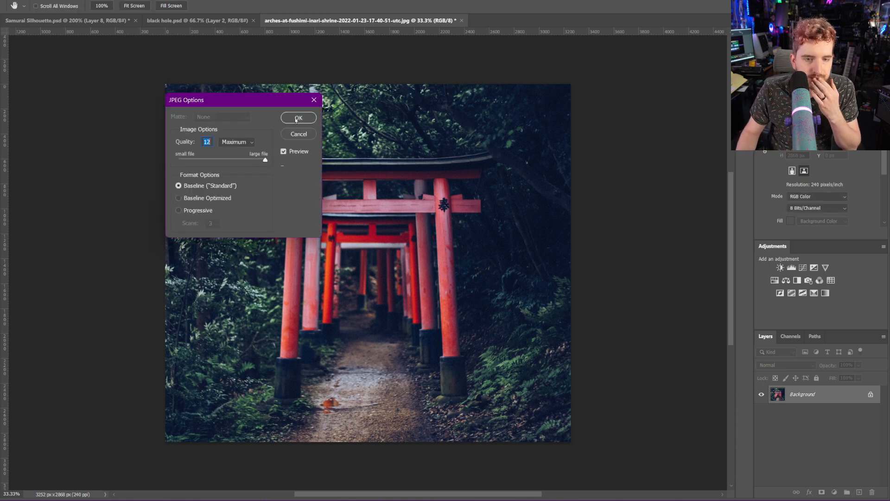
left_click(298, 118)
Switch back to After Effects and import arches.jpg from the Samurai folder into the project.
left_click(425, 487)
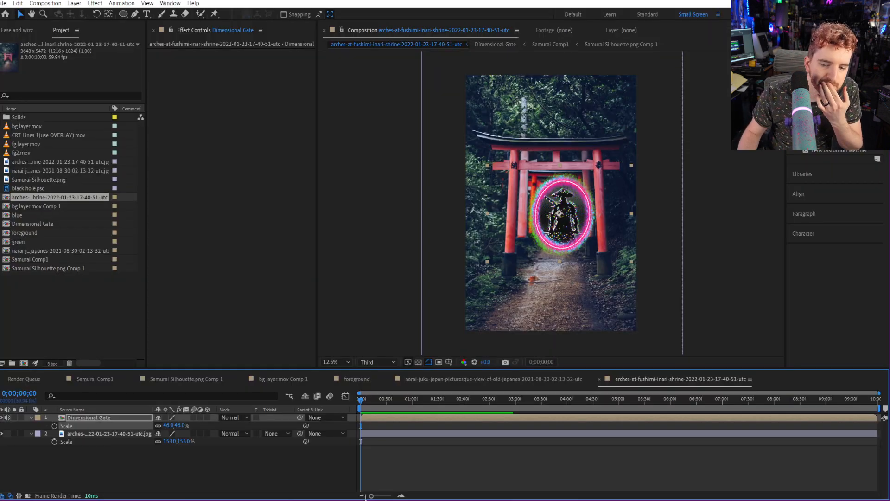
mouse_move(320, 496)
left_click(320, 467)
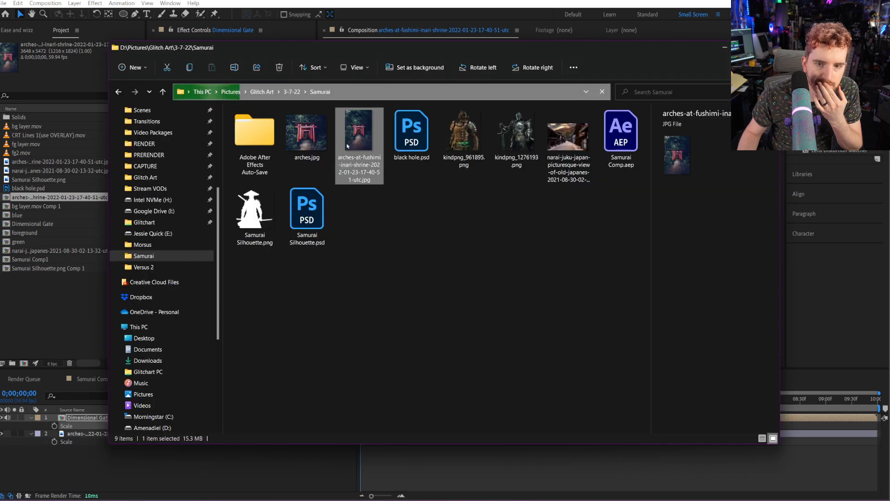
left_click(306, 134)
left_click_drag(307, 135, 40, 299)
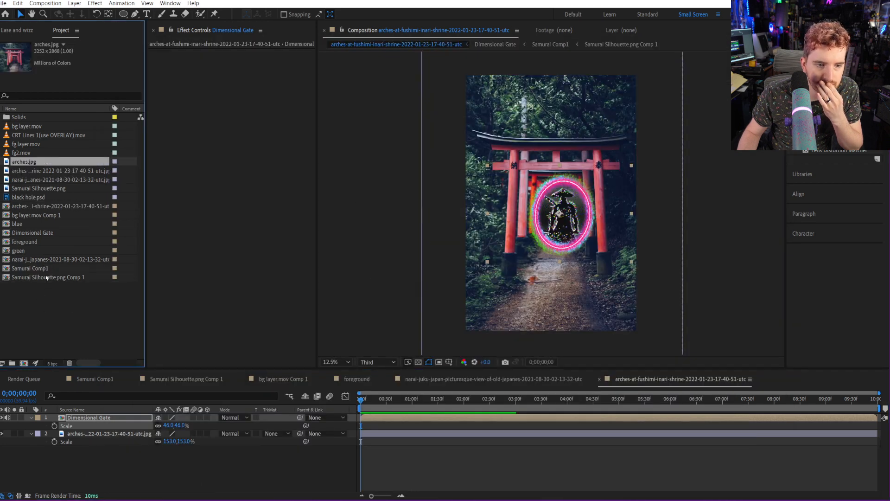
Create a new composition from arches.jpg and centre the Dimensional Gate layer over the picture.
right_click(31, 162)
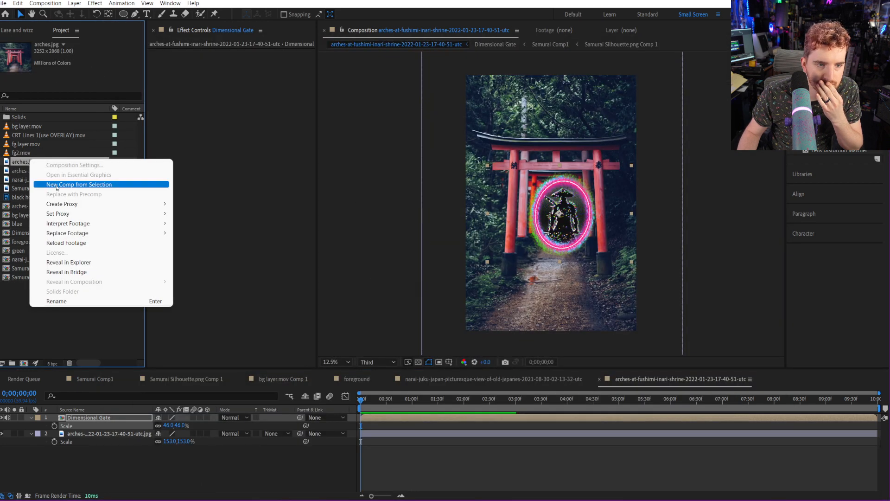
left_click(70, 184)
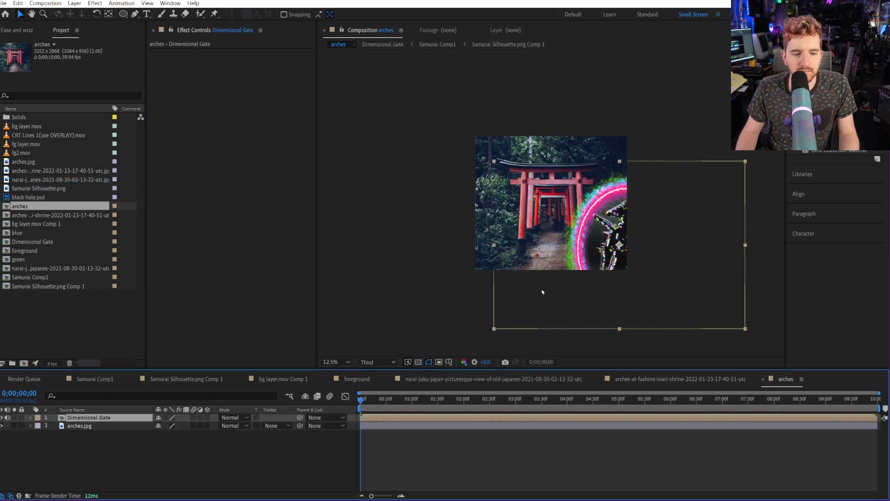
left_click_drag(543, 292, 477, 242)
key("period")
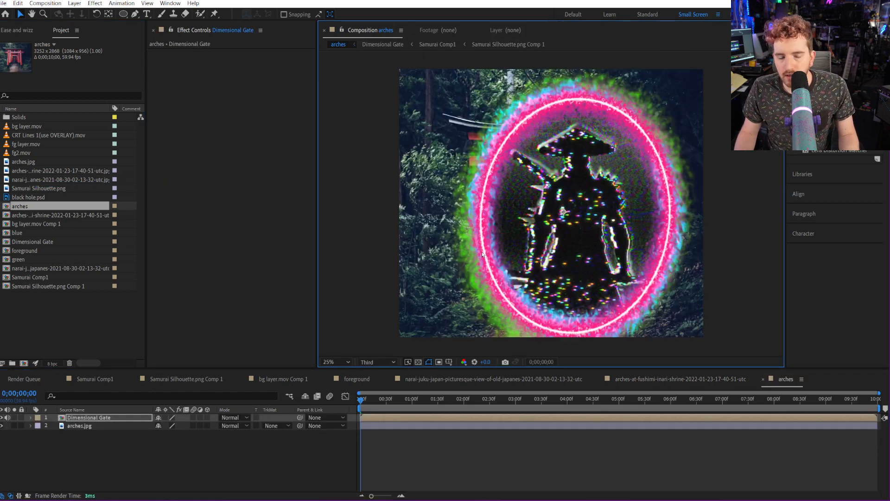
Scale the Dimensional Gate layer to 38% and place it low between the pillars of the front arch.
key("s")
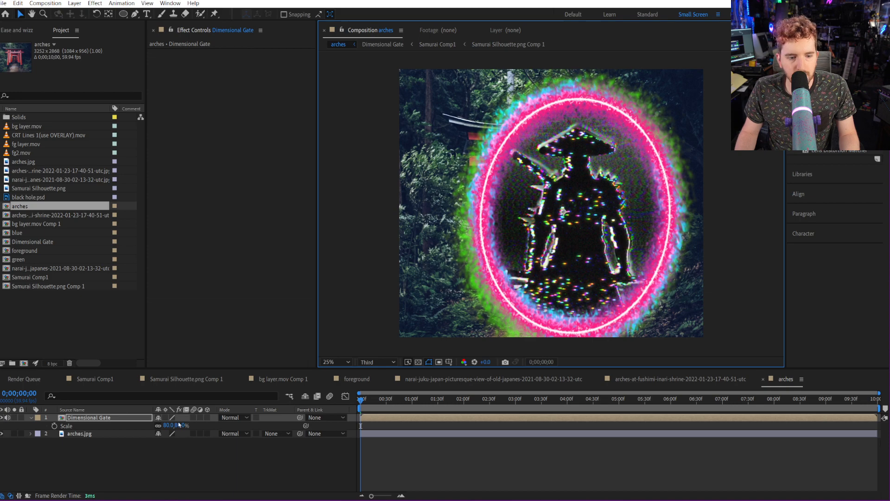
left_click_drag(179, 424, 153, 417)
left_click_drag(569, 250, 548, 278)
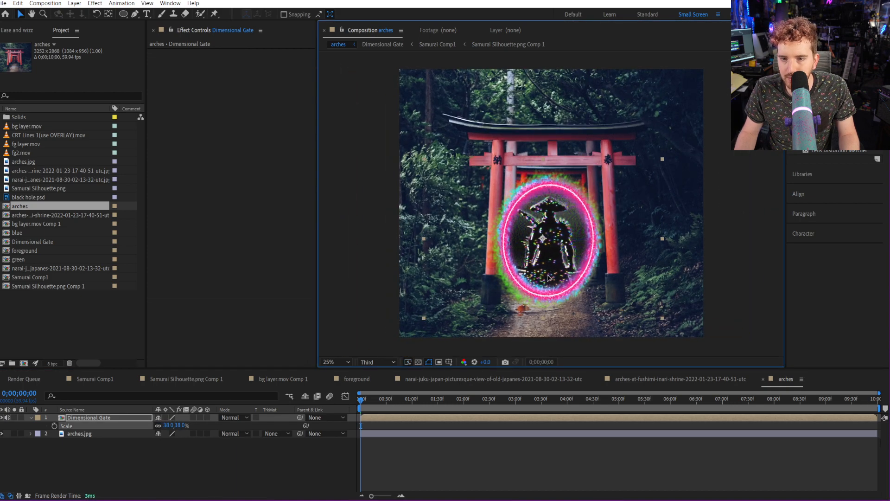
key("period")
key("comma")
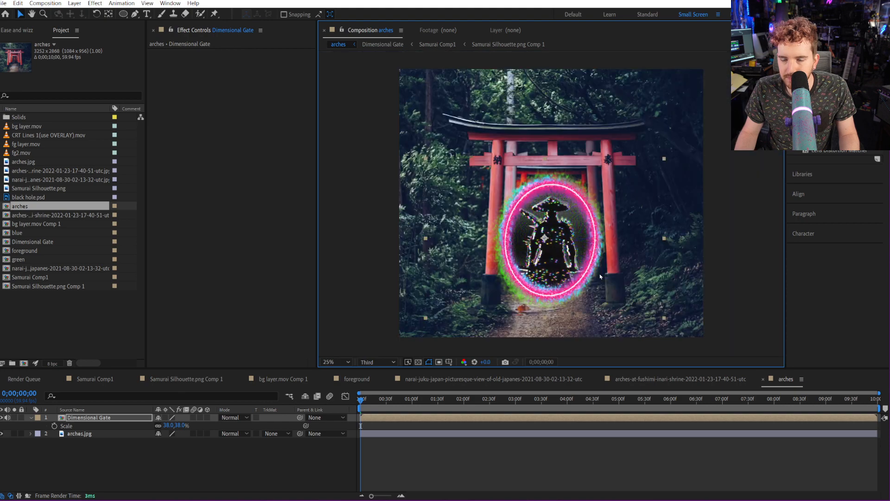
Scale the arches.jpg background layer to 109% and move it slightly upward.
left_click(139, 434)
key("s")
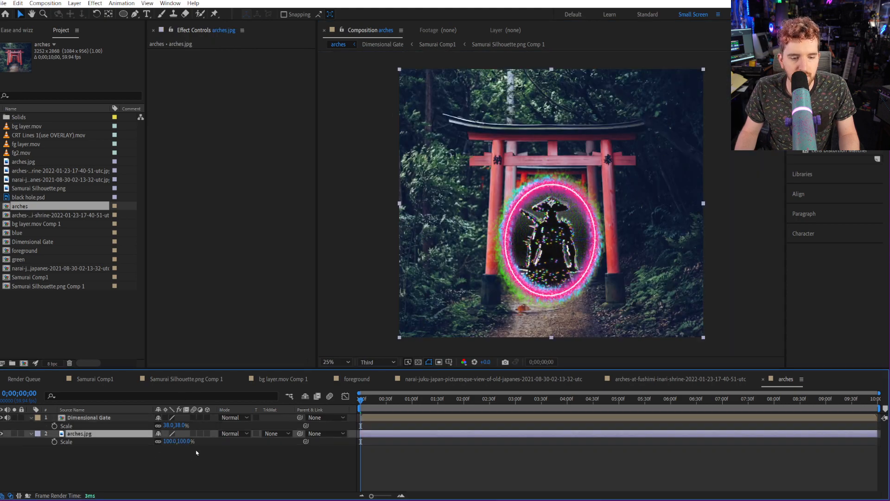
left_click(192, 444)
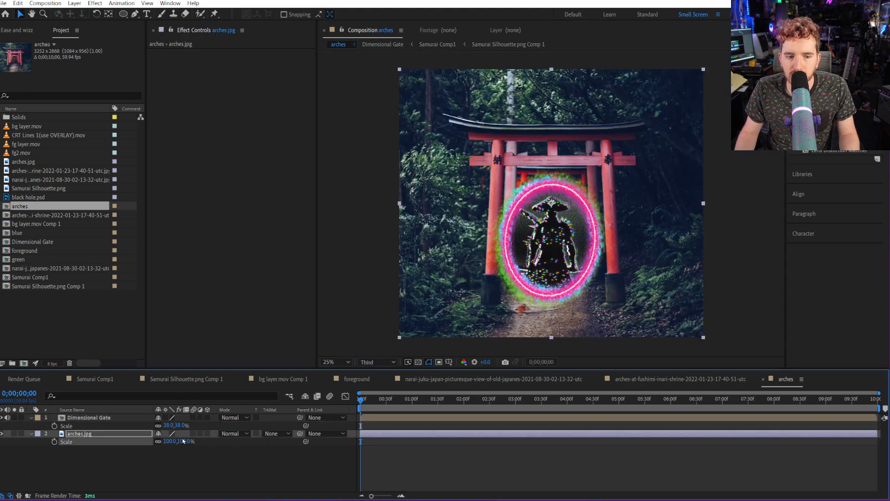
left_click_drag(184, 441, 195, 438)
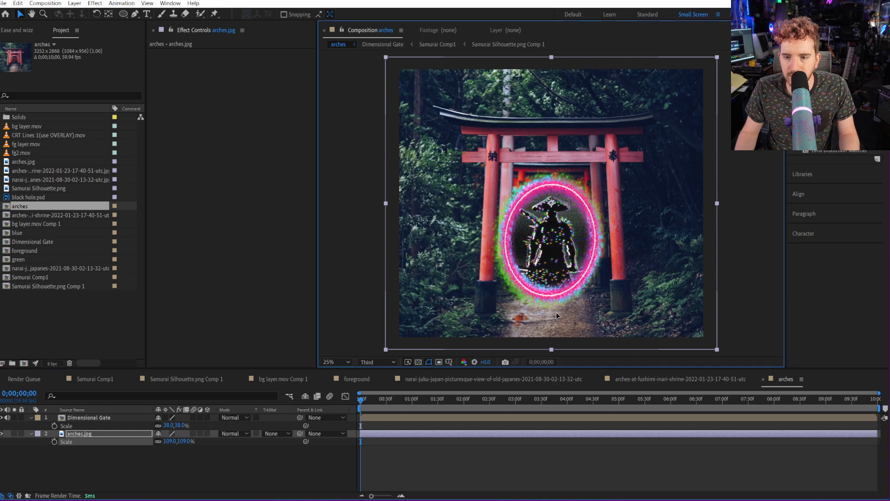
mouse_move(555, 312)
left_mouse_down()
mouse_move(561, 297)
mouse_move(555, 302)
left_mouse_up()
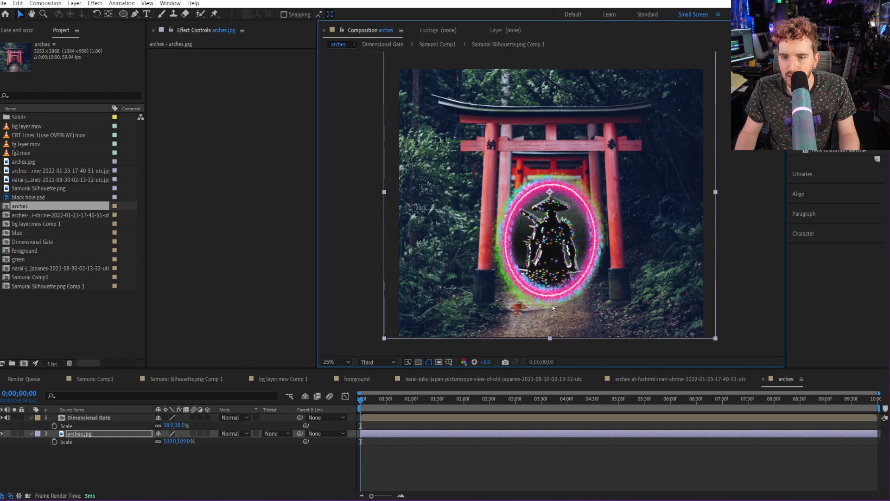
Move the Dimensional Gate up to float above the path between the pillars, with its scale at 38%.
left_click(122, 419)
left_click_drag(183, 425, 182, 425)
left_click_drag(539, 271, 543, 252)
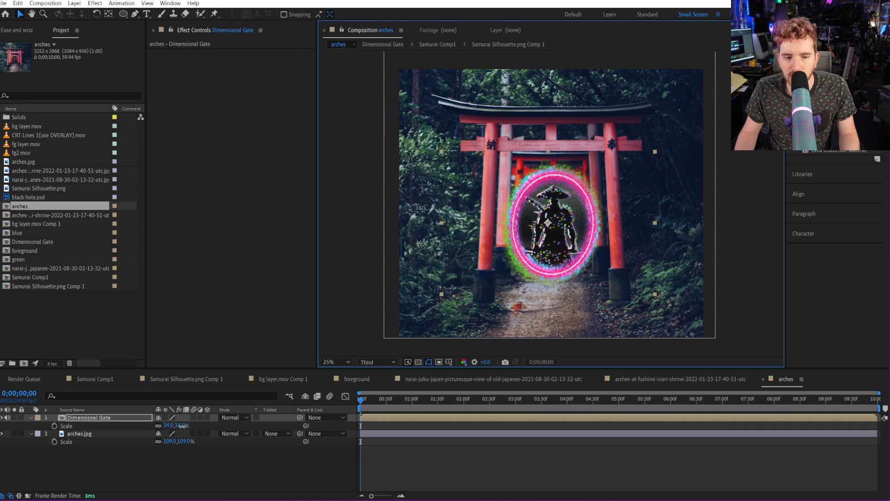
left_click_drag(181, 425, 180, 424)
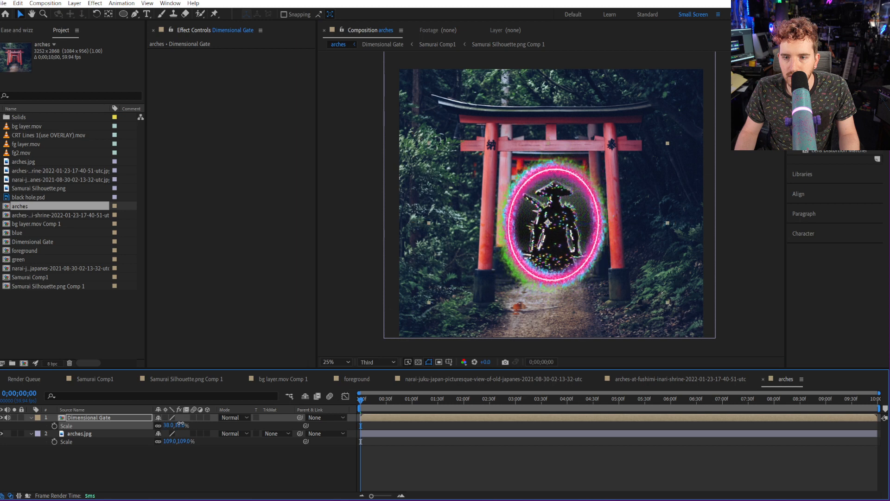
left_click(752, 205)
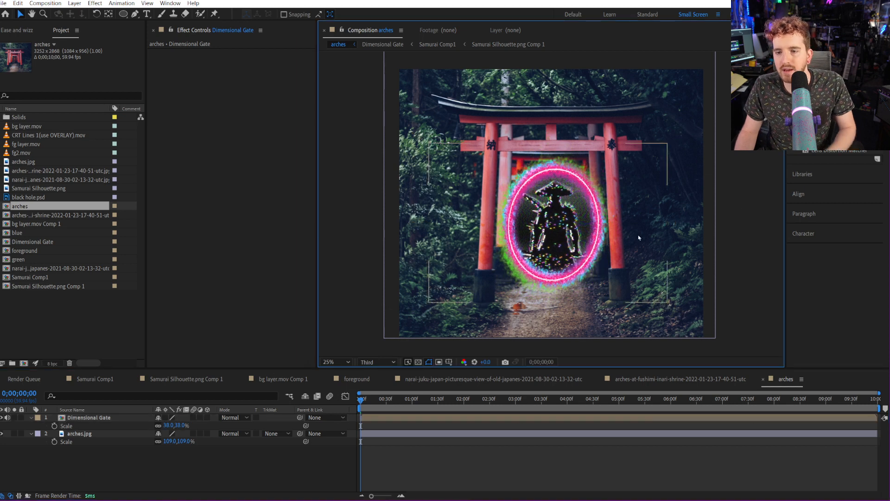
key("period")
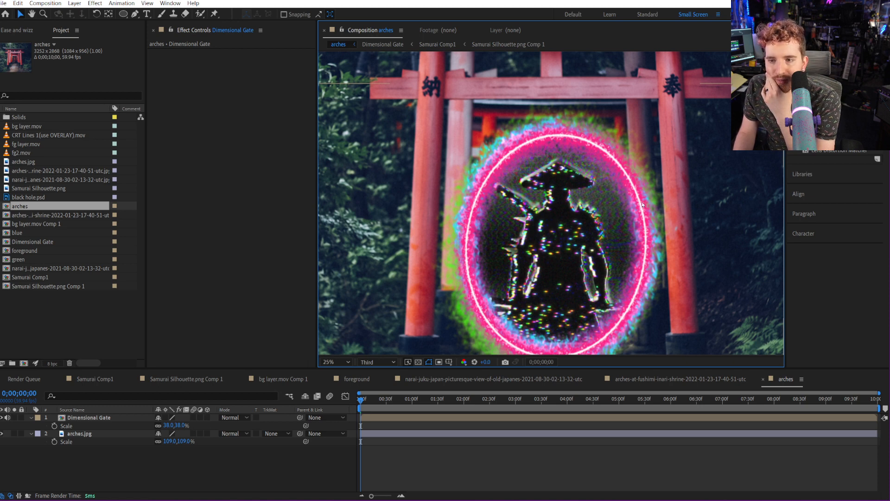
Apply the Sharpen effect to the arches.jpg layer with a Sharpen Amount of 49.
key("period")
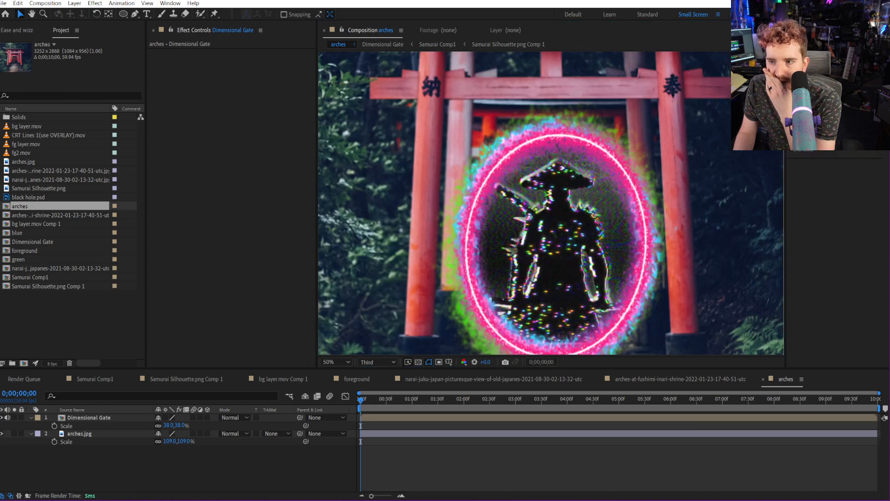
key("ctrl+5")
left_click(774, 45)
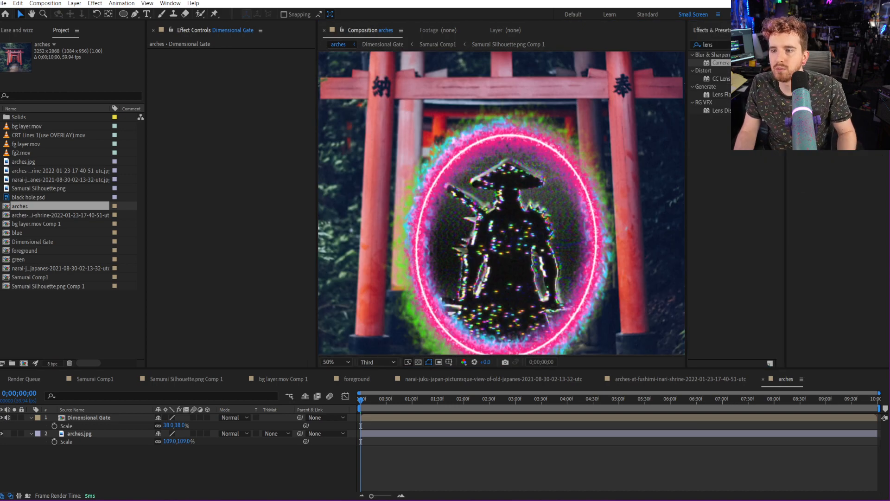
key("ctrl+f")
type("sharp")
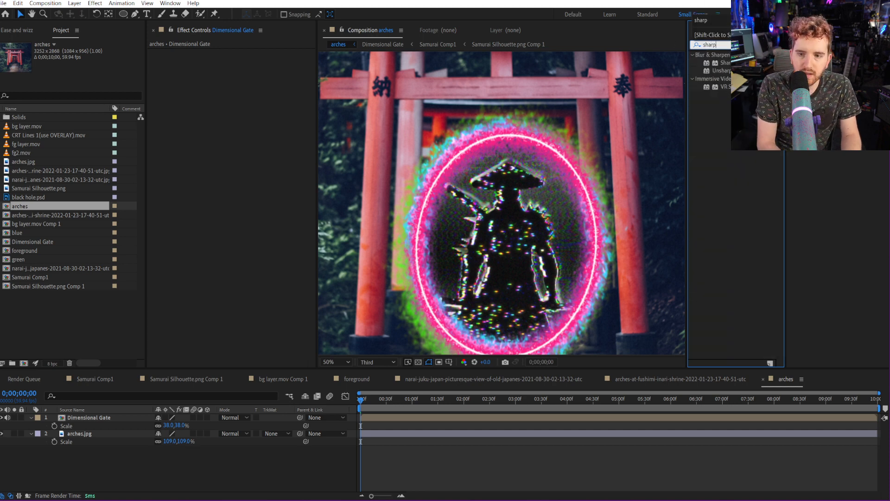
left_click(88, 434)
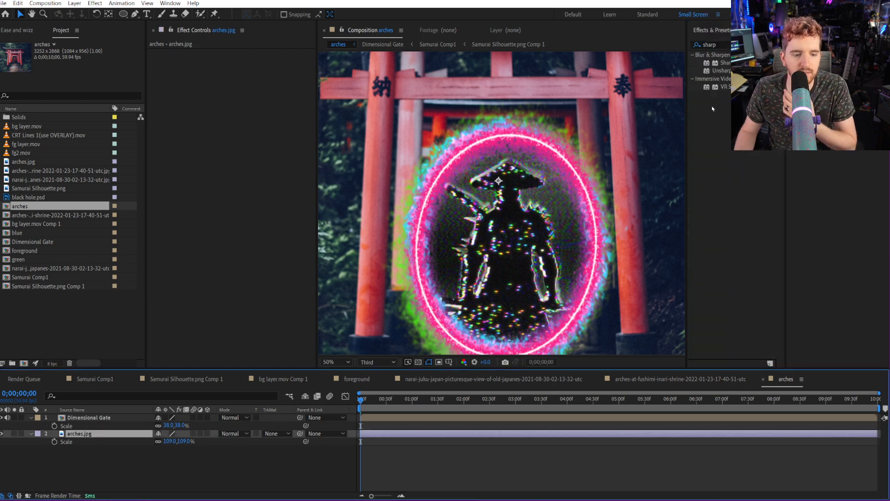
left_click_drag(724, 63, 265, 64)
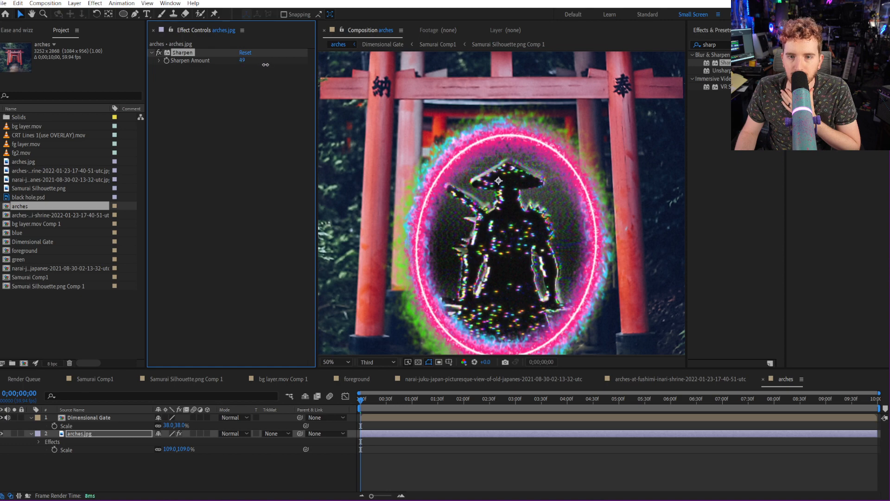
key("comma")
key("period")
key("comma")
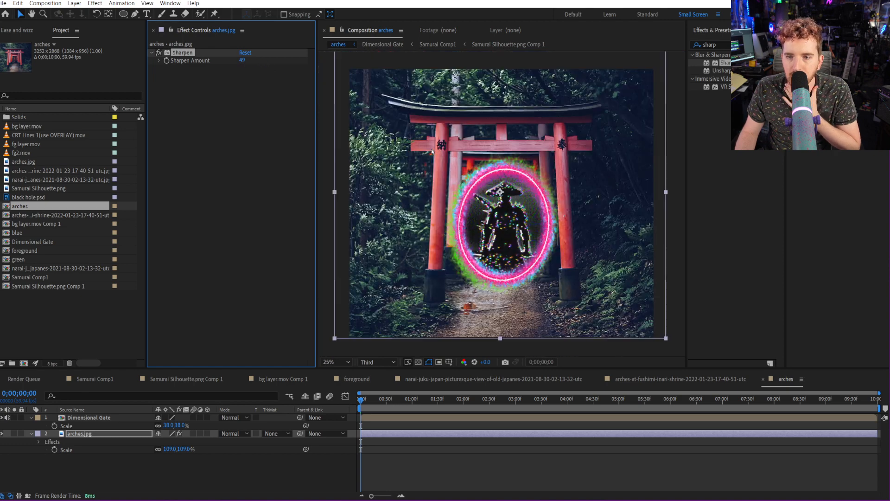
Add Unsharp Mask to arches.jpg with an Amount of 94 and set the Sharpen effect's Sharpen Amount to 65.
left_click_drag(721, 71, 263, 75)
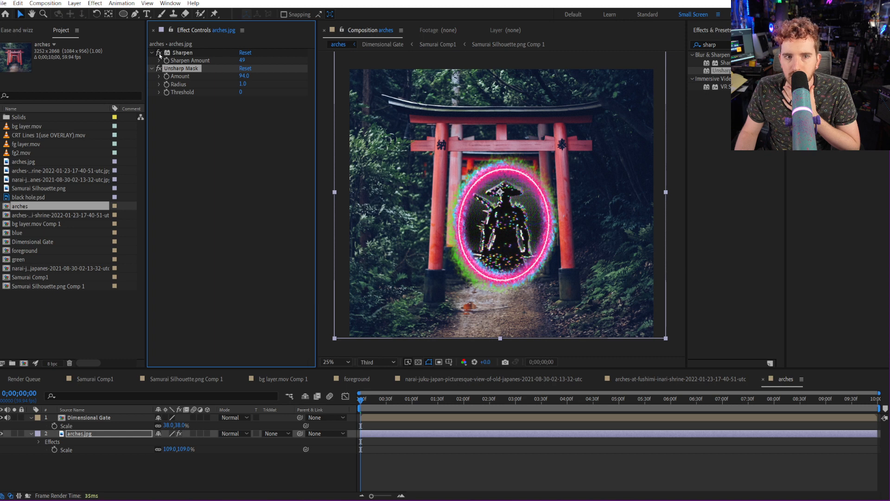
key("period")
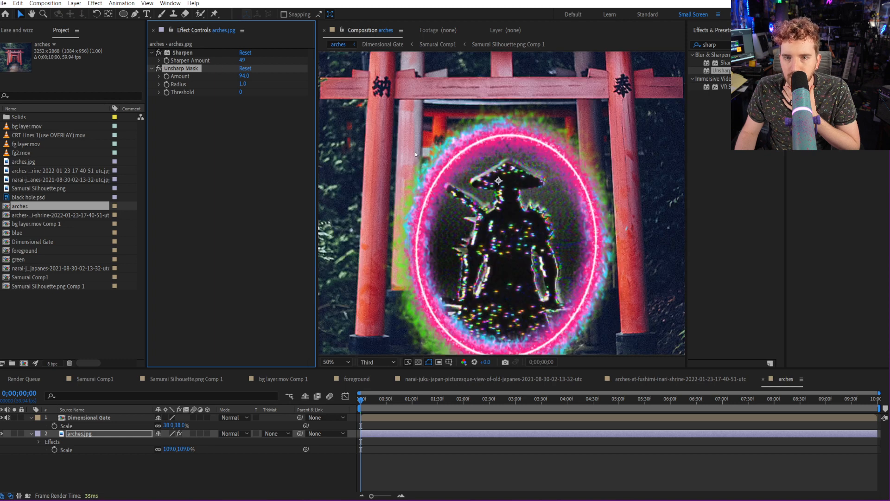
key("comma")
left_click(242, 61)
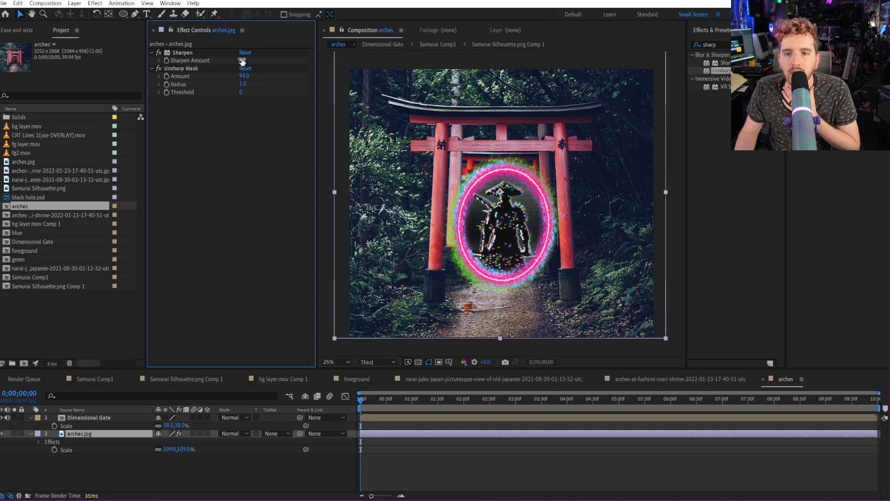
left_click_drag(241, 61, 259, 66)
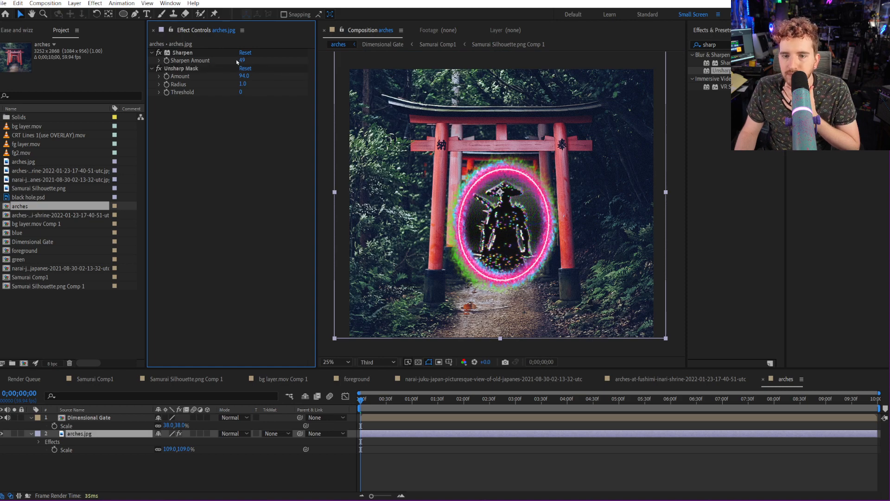
mouse_move(237, 63)
left_mouse_down()
mouse_move(278, 66)
mouse_move(225, 63)
left_mouse_up()
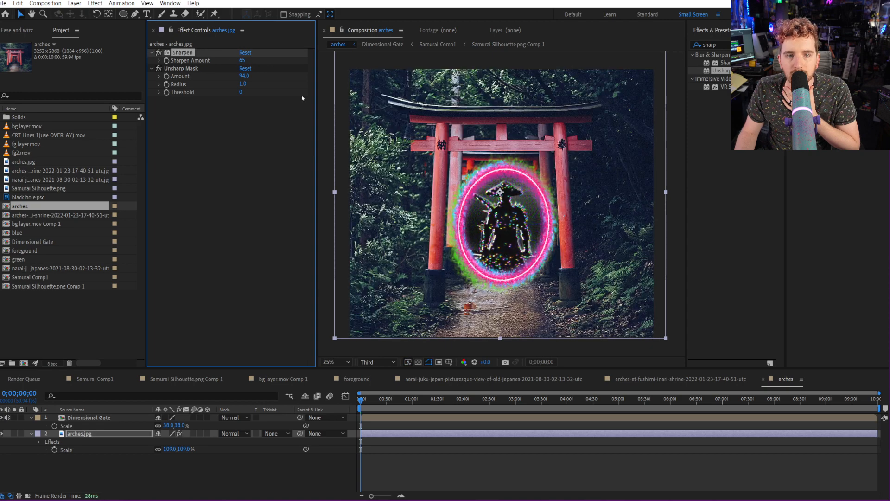
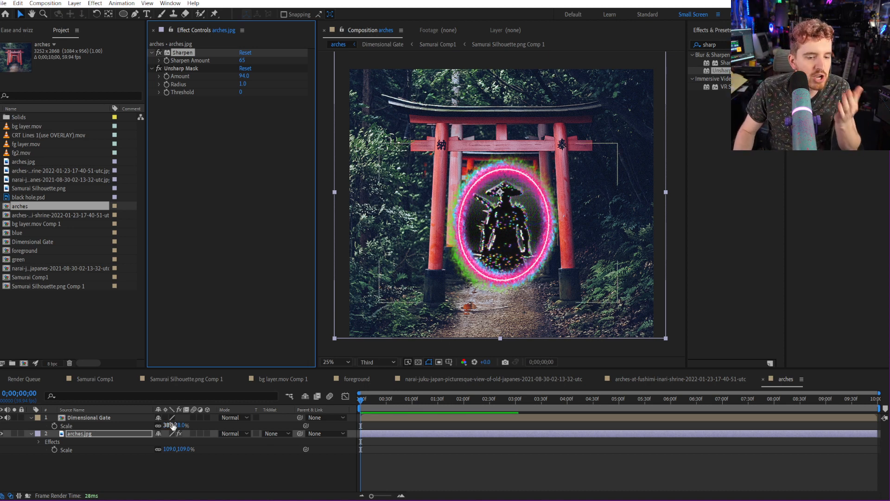
Scale the Dimensional Gate layer to 46% and recentre it between the pillars of the front arch.
left_click_drag(177, 425, 181, 425)
left_click_drag(487, 262, 520, 251)
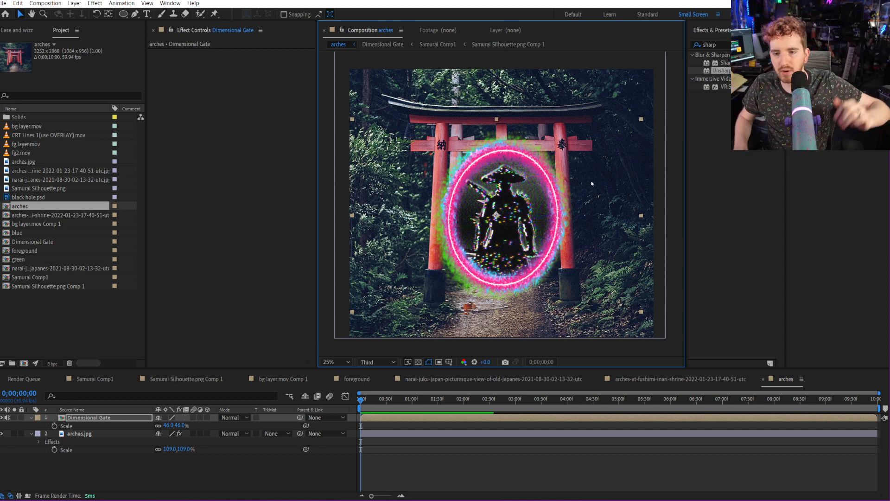
left_click(678, 217)
Set the composition preview resolution to Full and move the current time to 0;00;01;46.
left_click(378, 362)
left_click(370, 389)
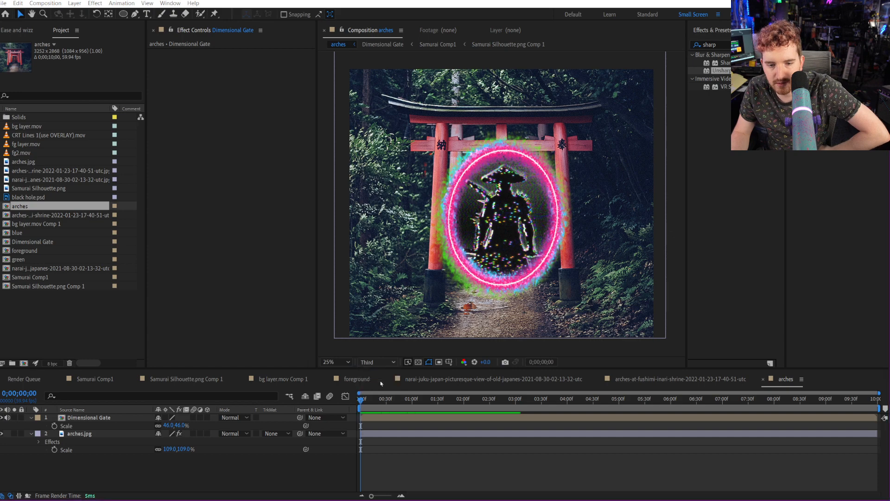
scroll(516, 209, "up", 2)
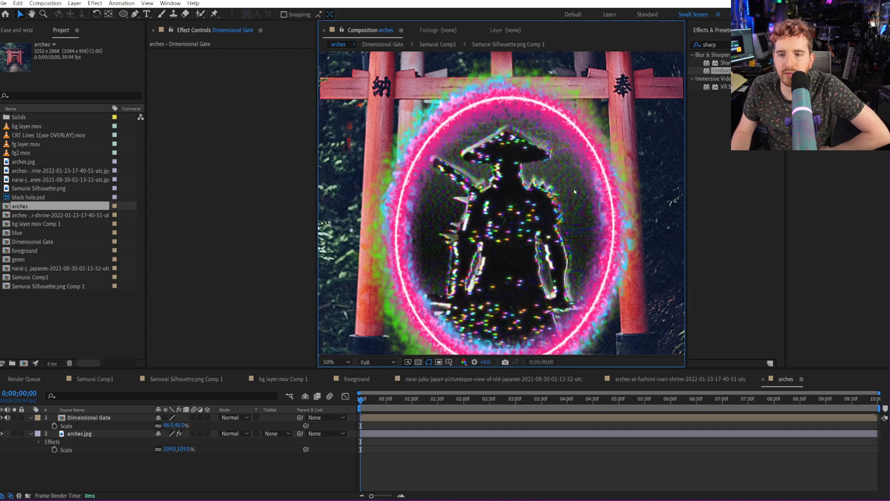
left_click(454, 403)
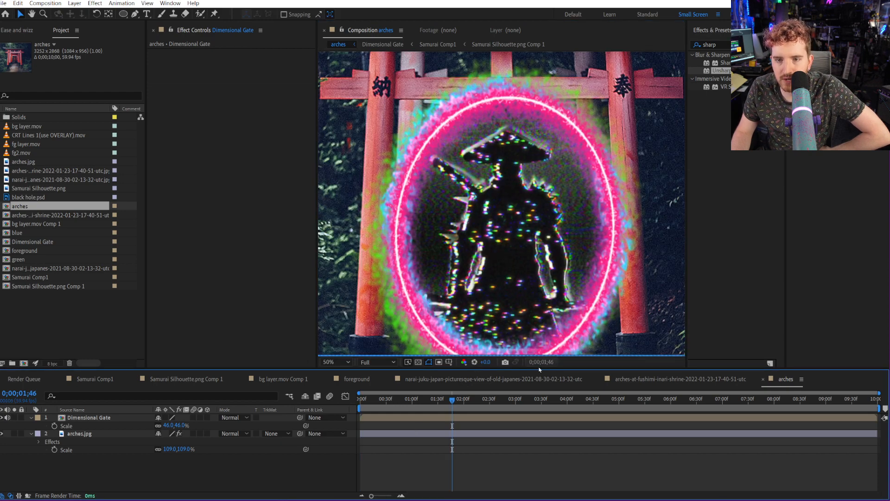
Examine the samurai's detail inside the gate up close and compare it with the same frame in Samurai Comp1.
key("slash")
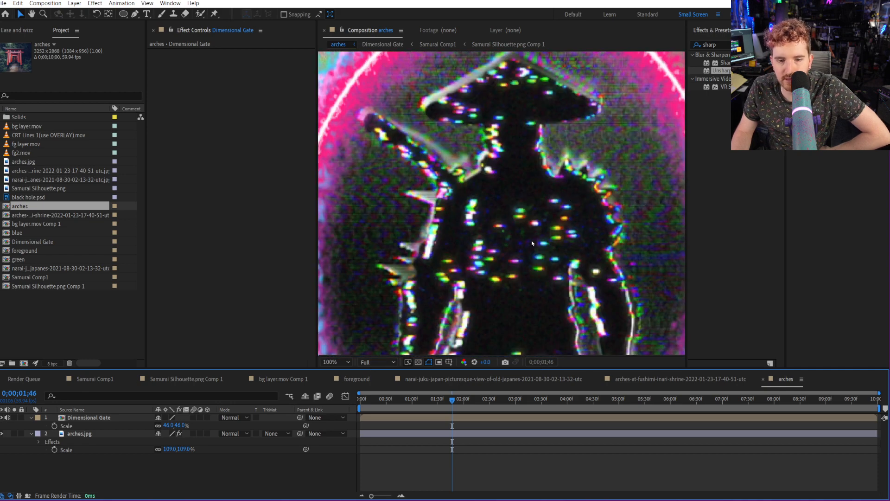
scroll(533, 243, "down", 2)
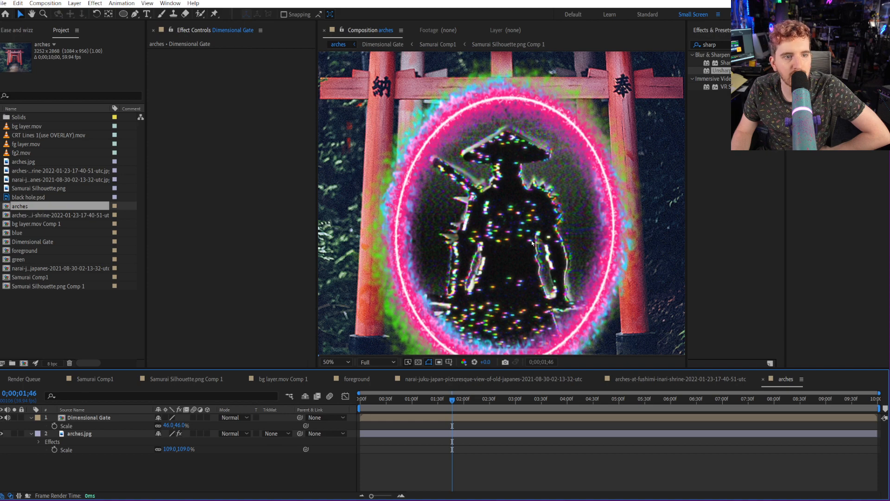
key("slash")
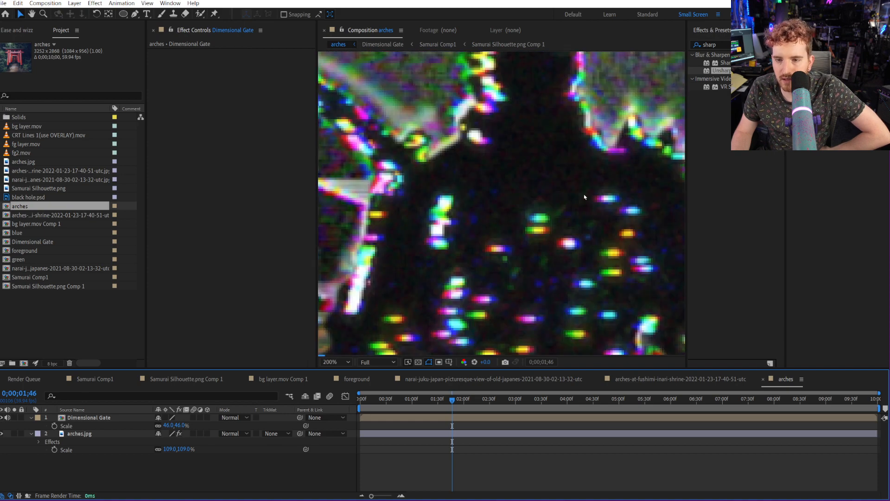
left_click(134, 418)
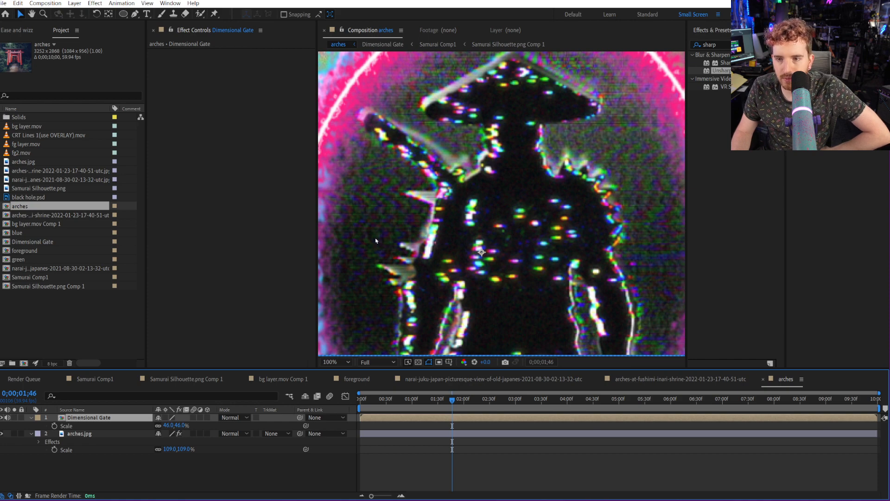
left_click(96, 382)
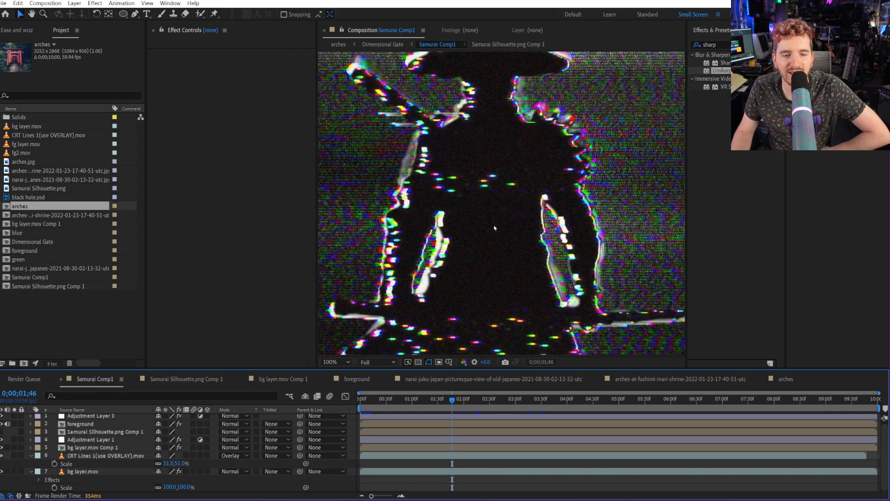
left_click(779, 380)
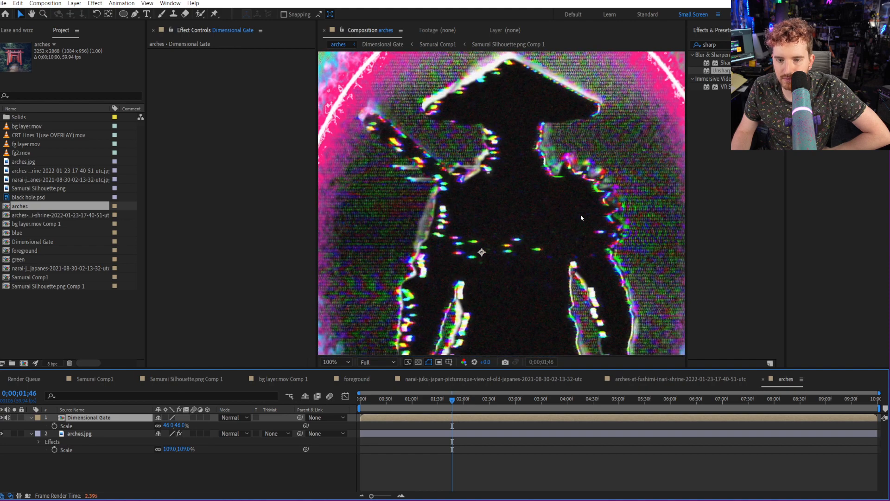
key("comma")
key("comma")
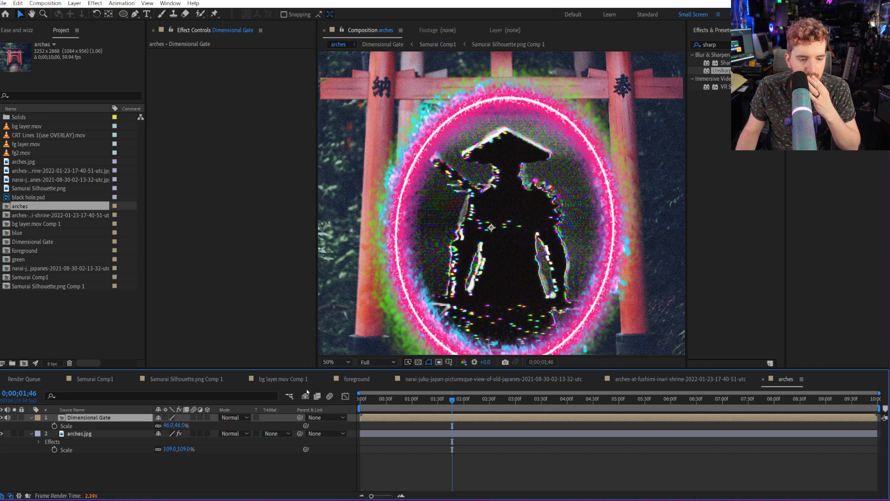
Inside the Dimensional Gate composition, pre-compose the Medium Red Solid 1, blue and green layers as "rings".
double_click(106, 418)
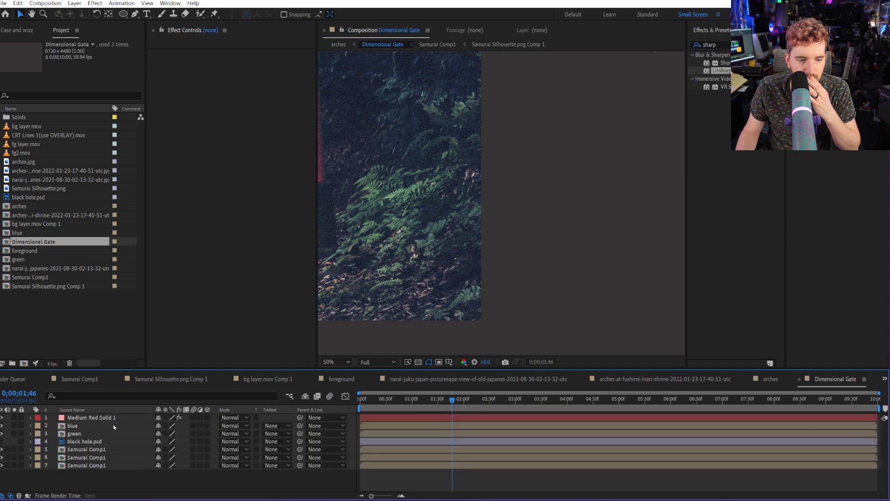
left_click(91, 418)
left_click(90, 433, "shift")
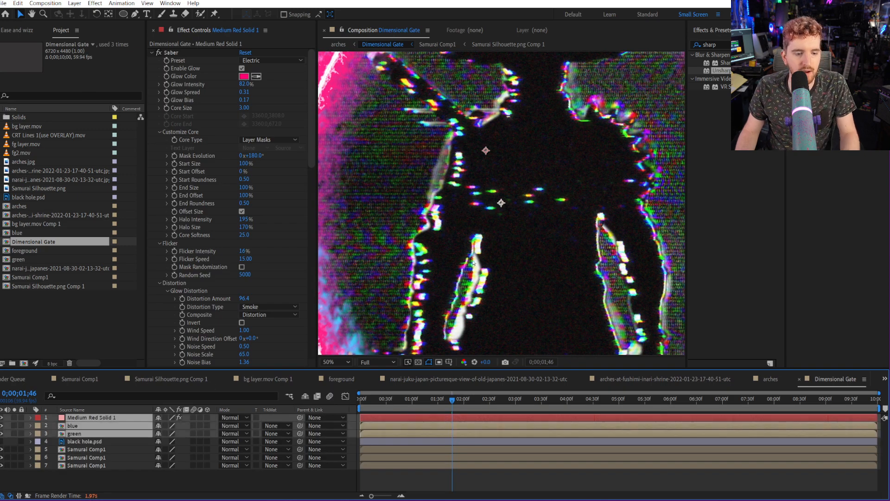
scroll(473, 263, "down", 2)
scroll(473, 263, "down", 1)
key("ctrl+shift+c")
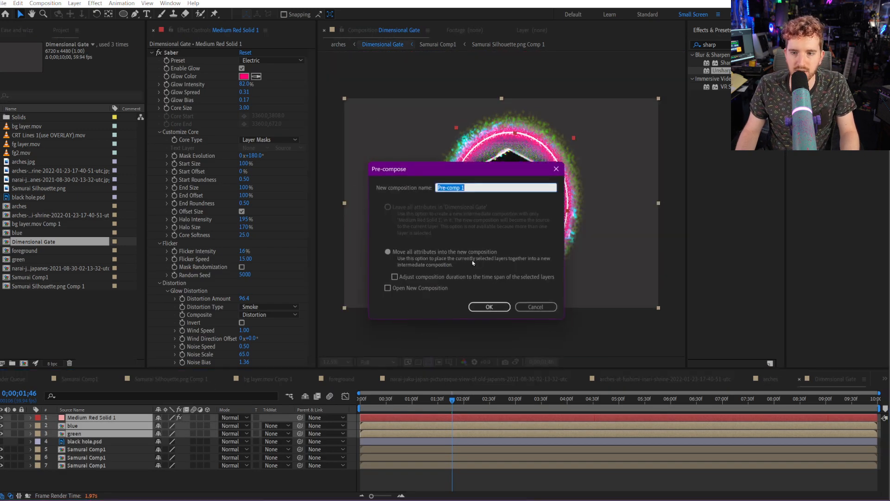
type("rings")
key("Return")
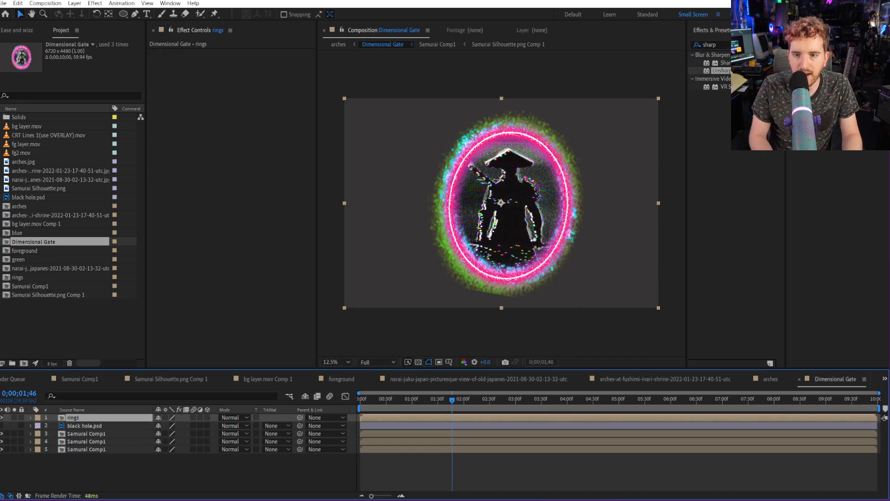
Find the uni.Holomatrix II effect and apply it to the rings layer.
left_click_drag(721, 45, 669, 48)
type("holo")
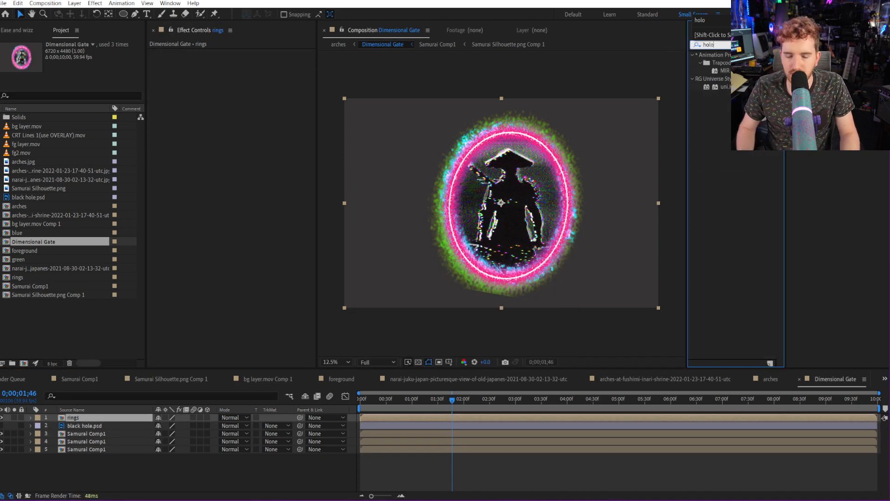
left_click_drag(721, 87, 269, 106)
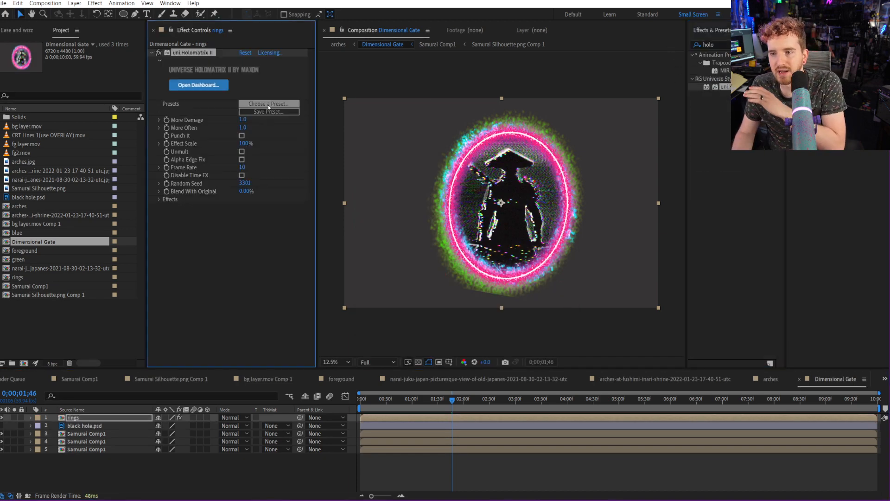
Apply the Old TV - Bad 2 preset to the rings layer's Holomatrix effect and check it at about three seconds.
left_click(271, 107)
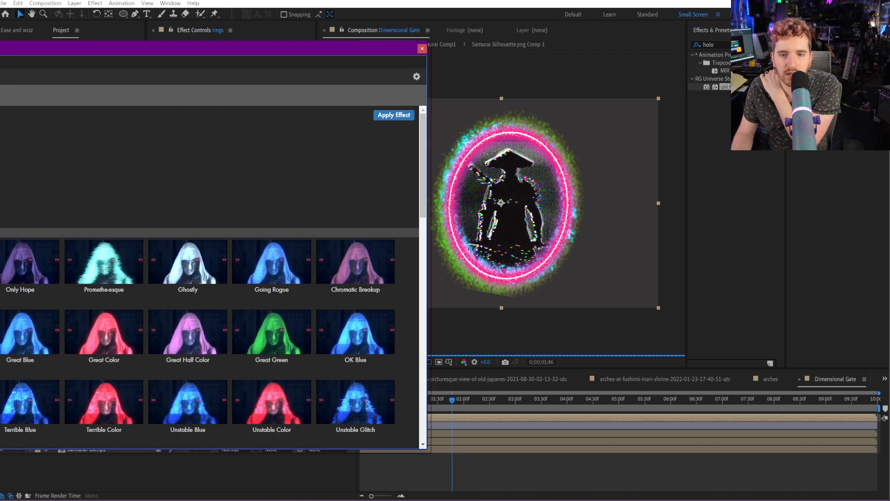
scroll(357, 280, "down", 3)
scroll(506, 264, "up", 2)
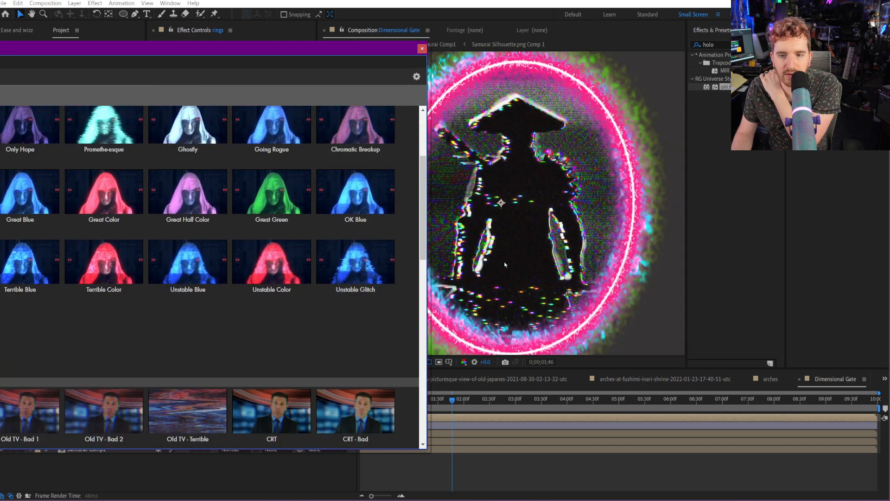
scroll(250, 297, "down", 4)
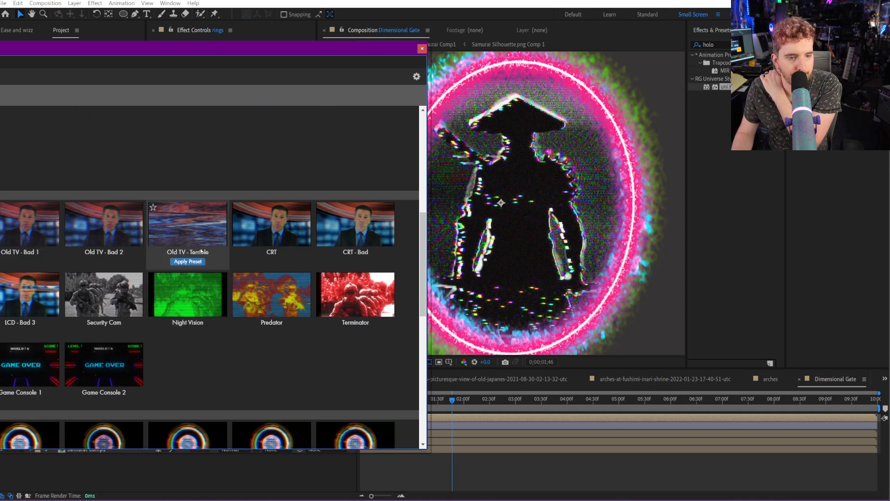
mouse_move(103, 246)
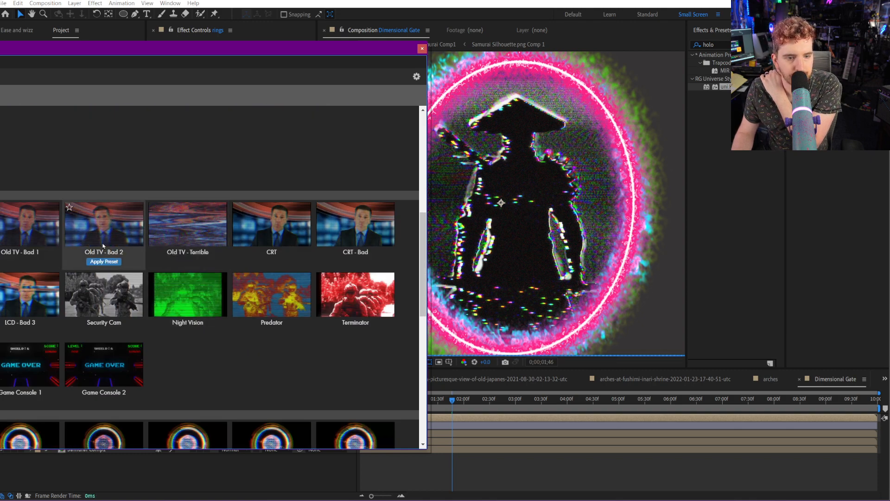
left_click(103, 261)
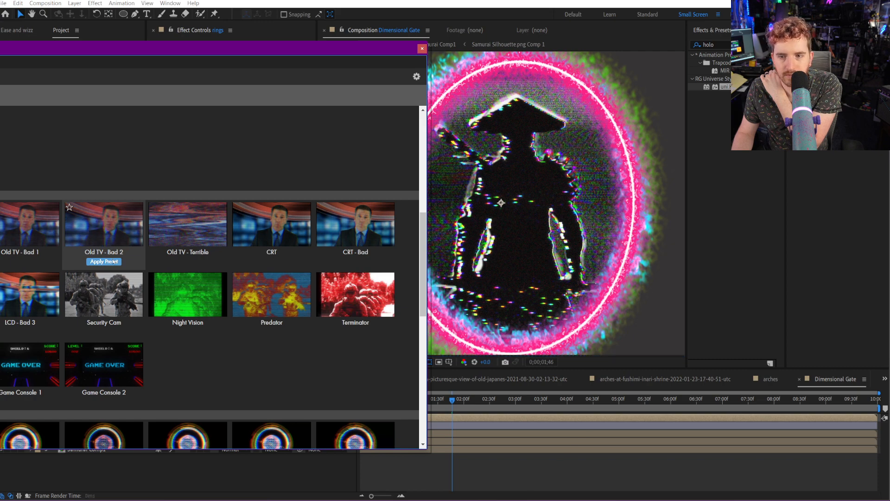
left_click(517, 399)
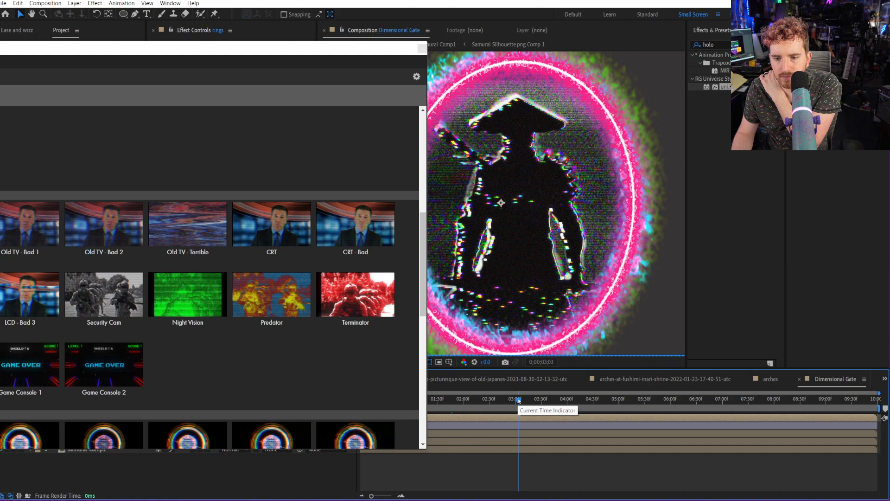
Look through the remaining Holomatrix presets and try Terrible 1 on the rings layer with the preview at Third resolution.
mouse_move(142, 51)
left_mouse_down()
mouse_move(294, 60)
mouse_move(150, 42)
left_mouse_up()
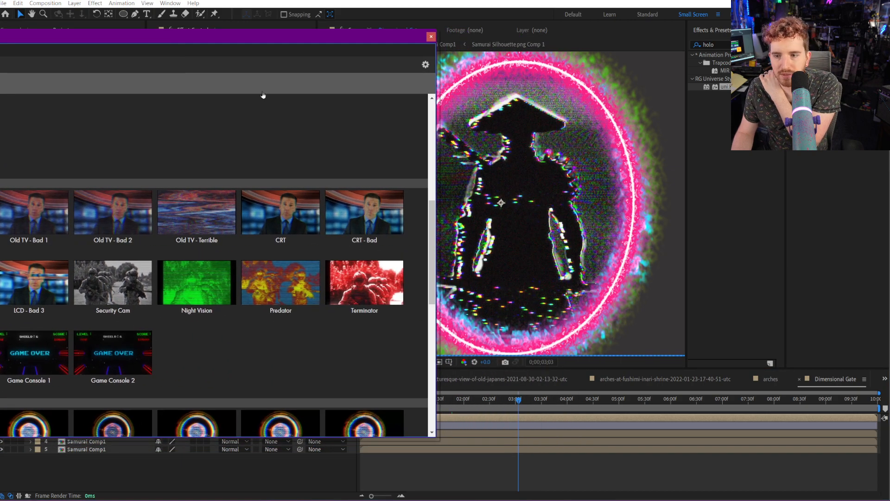
scroll(290, 282, "down", 2)
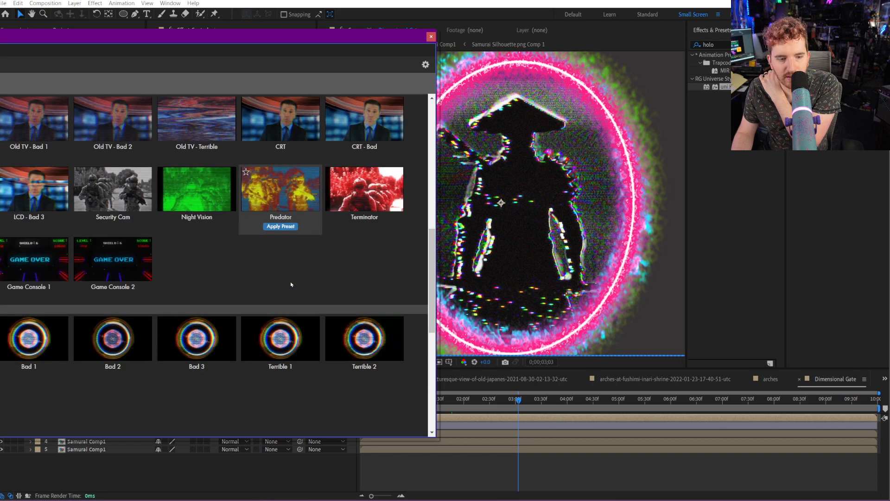
scroll(291, 284, "down", 4)
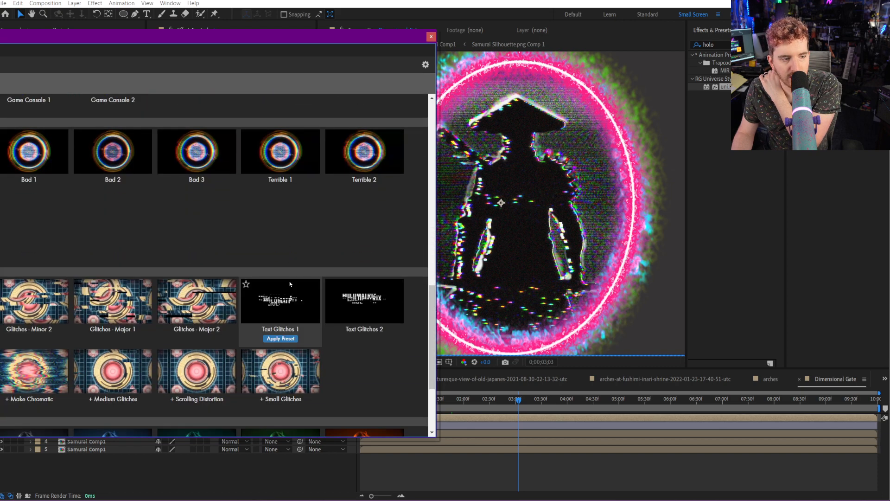
scroll(286, 280, "down", 3)
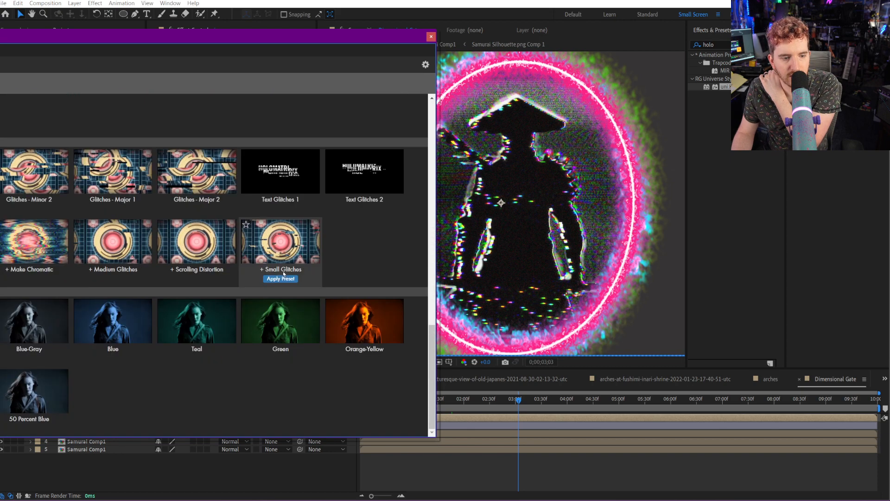
scroll(284, 276, "up", 3)
scroll(284, 274, "up", 1)
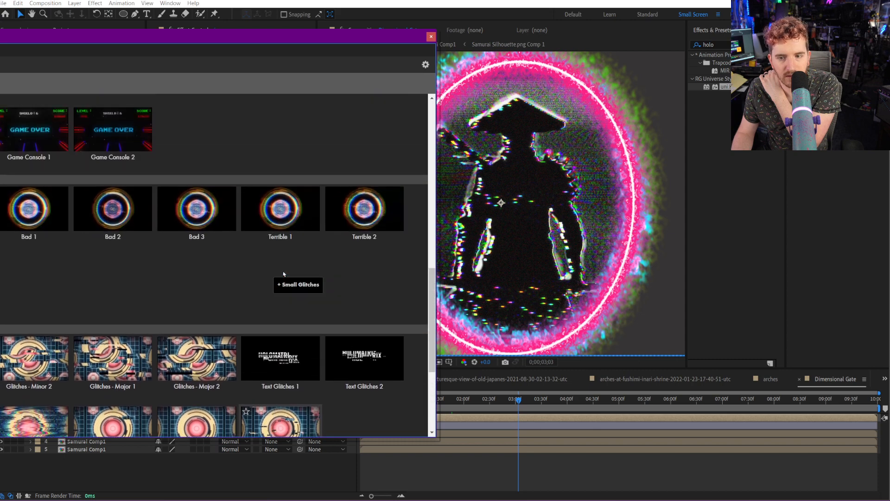
left_click(731, 219)
left_click_drag(338, 36, 234, 31)
left_click(376, 362)
left_click(374, 404)
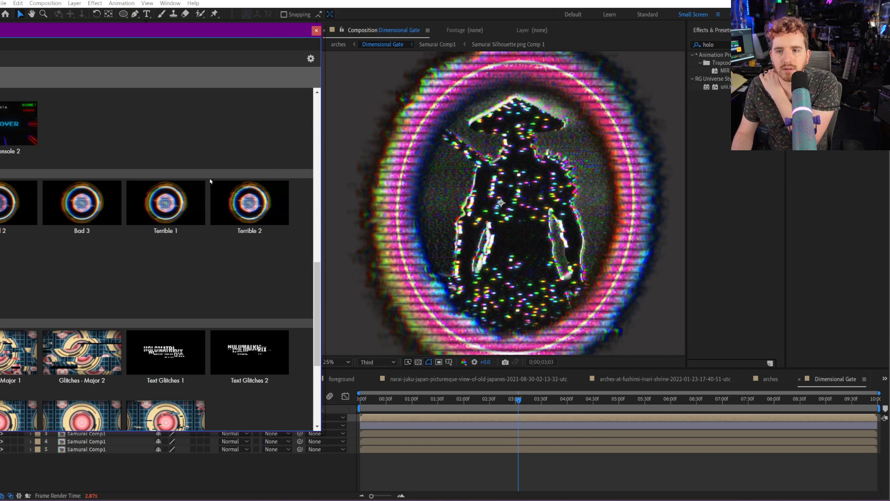
left_click(162, 243)
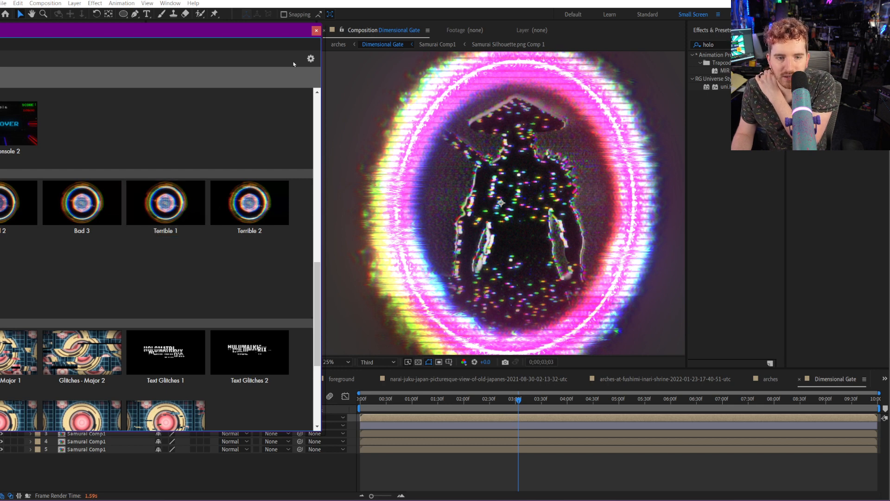
left_click(316, 31)
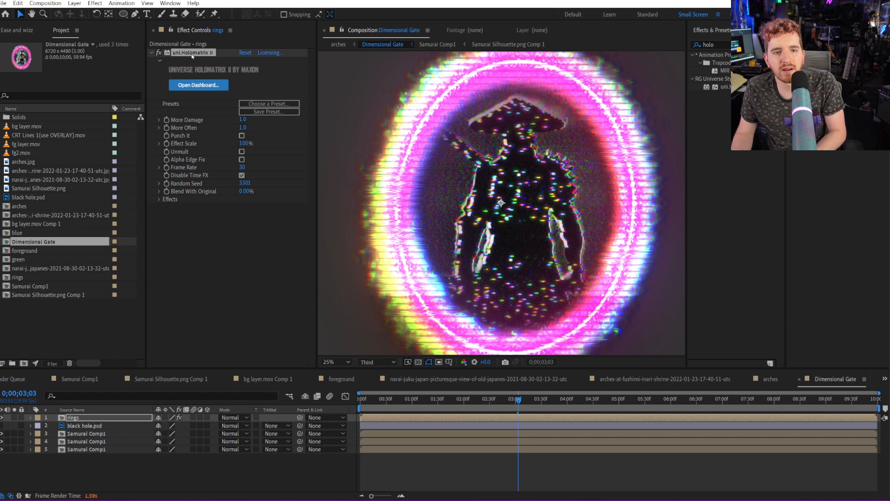
Set the preview to full resolution and inspect the Dimensional Gate up close and as a whole in the arches composition.
left_click(389, 362)
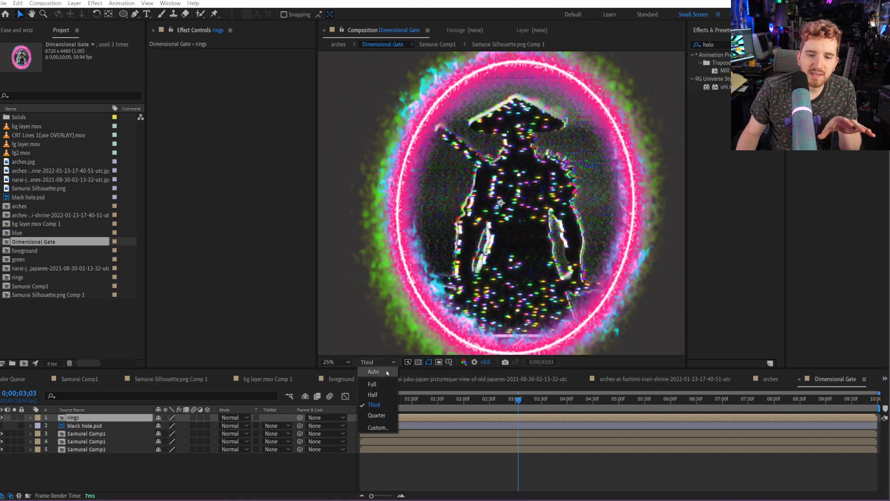
left_click(373, 384)
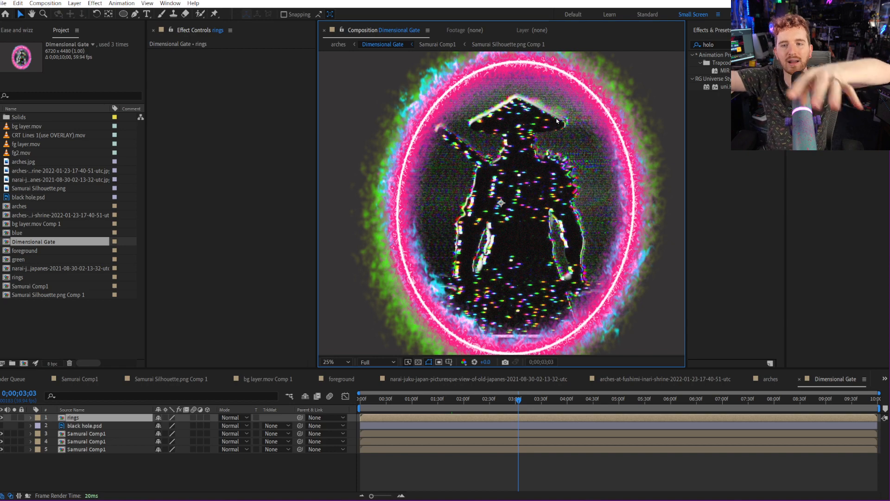
left_click(776, 383)
scroll(526, 183, "down", 2)
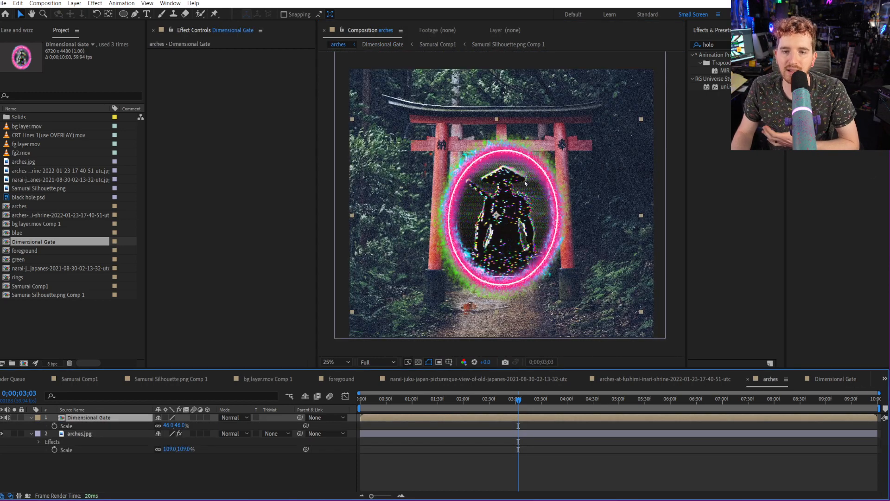
scroll(524, 183, "up", 2)
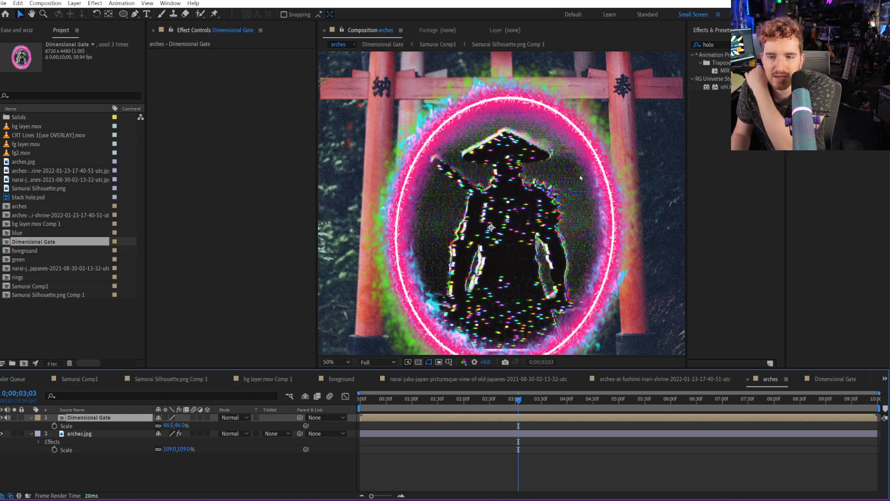
scroll(580, 177, "down", 2)
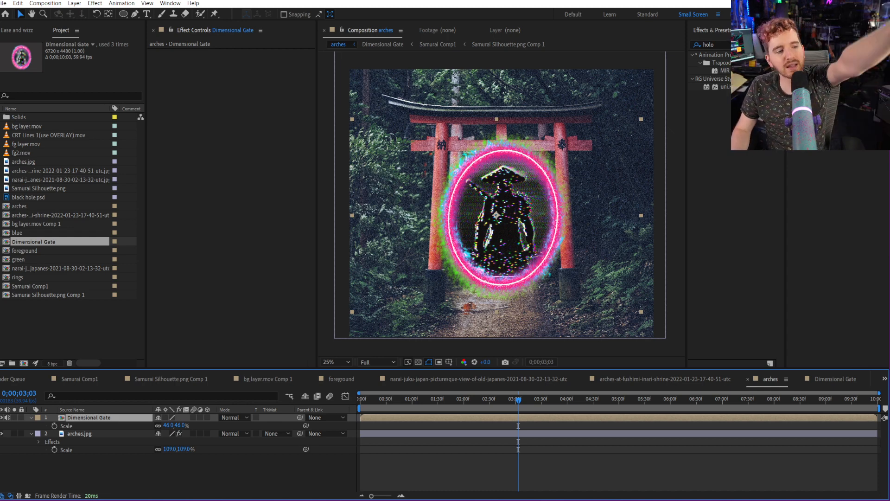
Switch to the web browser, go to twitch.tv and open the Art category.
mouse_move(134, 500)
left_click(86, 468)
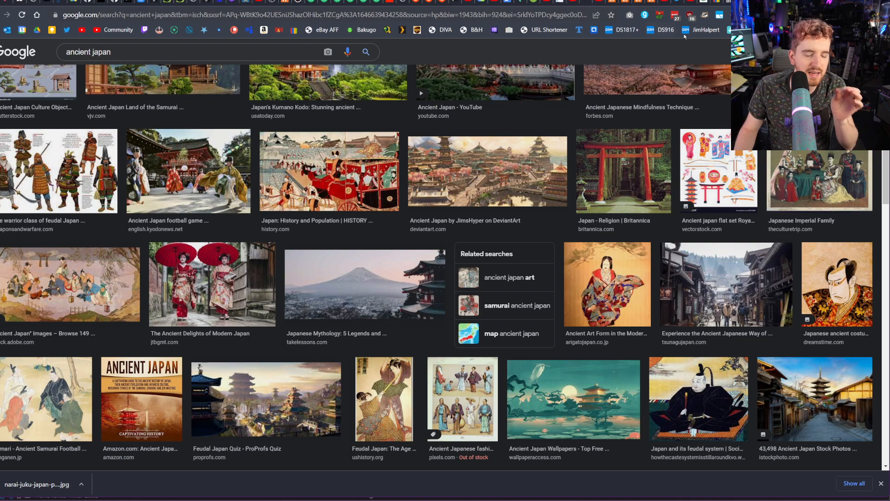
left_click(339, 16)
type("twitch.tv")
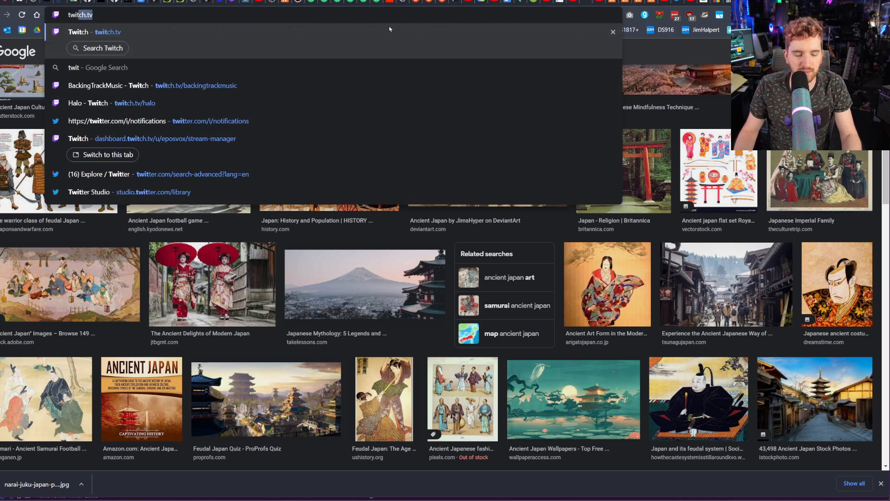
key("Return")
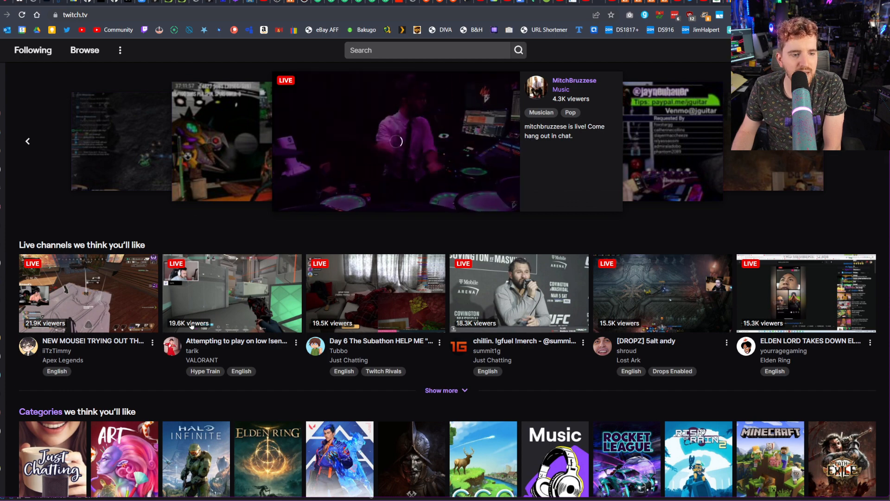
scroll(410, 307, "down", 5)
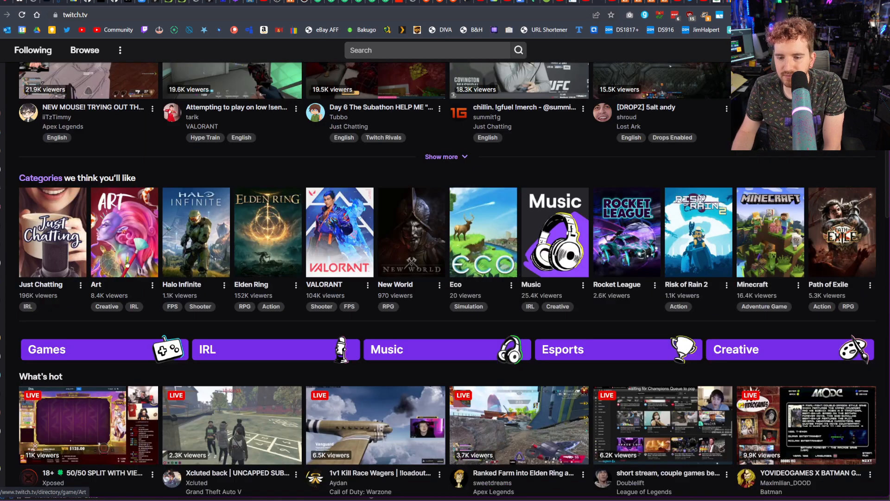
left_click(127, 263)
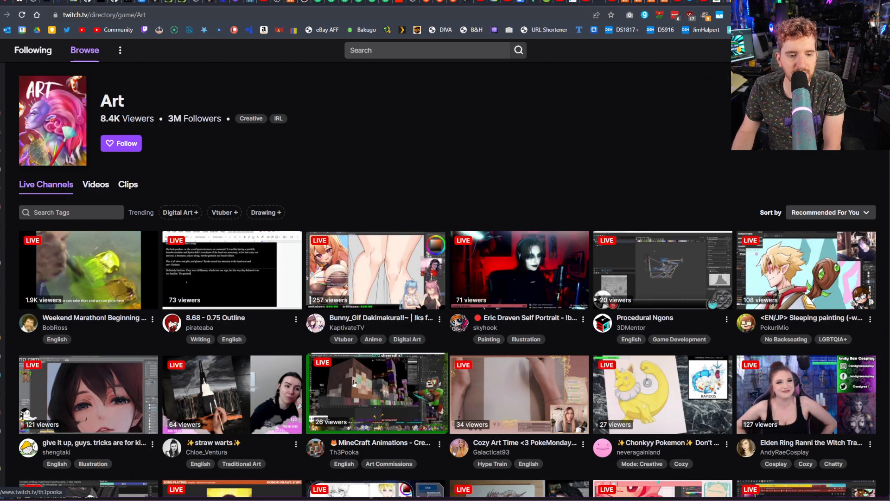
Browse the live channels in Twitch's Art category and sample individual painting streams.
scroll(389, 378, "down", 1)
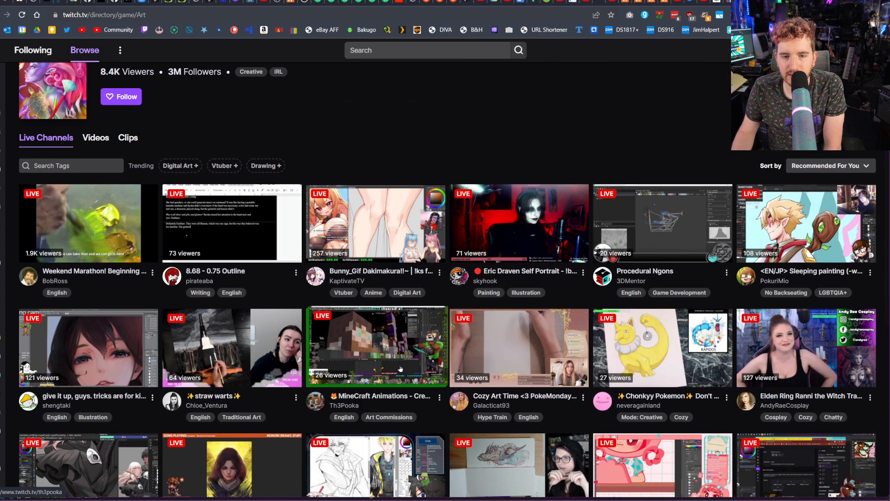
scroll(401, 370, "down", 1)
scroll(401, 370, "down", 1)
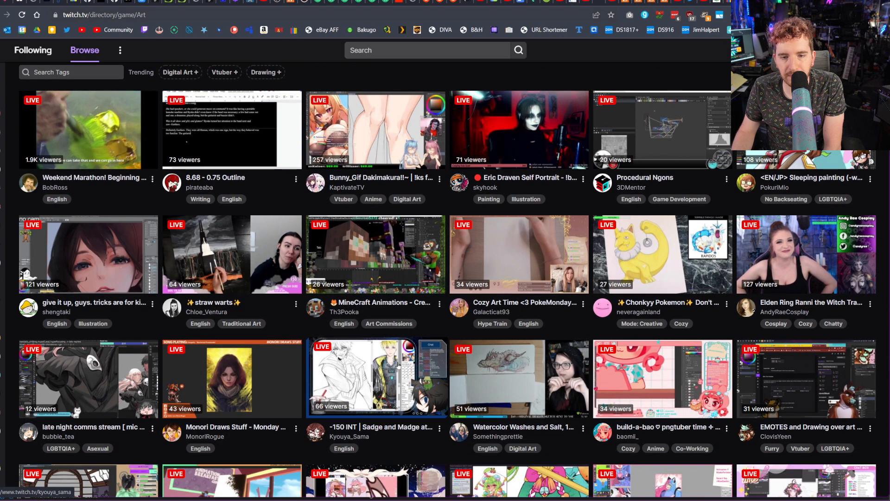
scroll(398, 366, "down", 1)
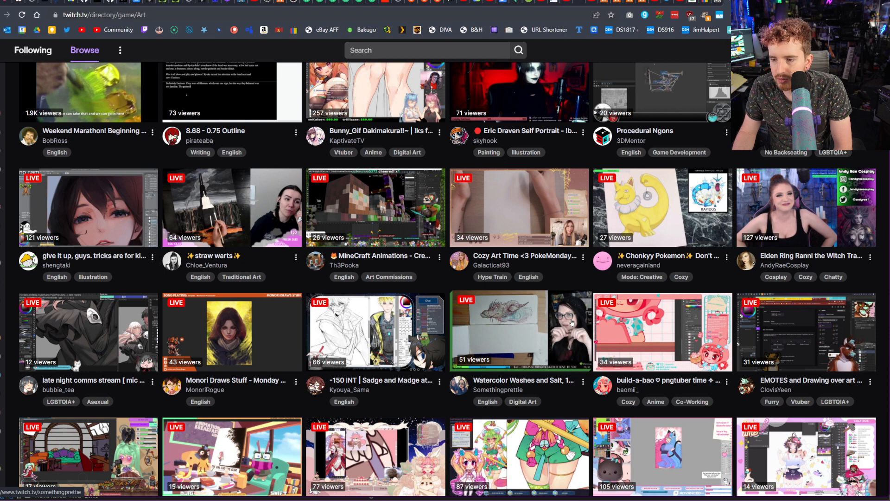
scroll(572, 322, "down", 3)
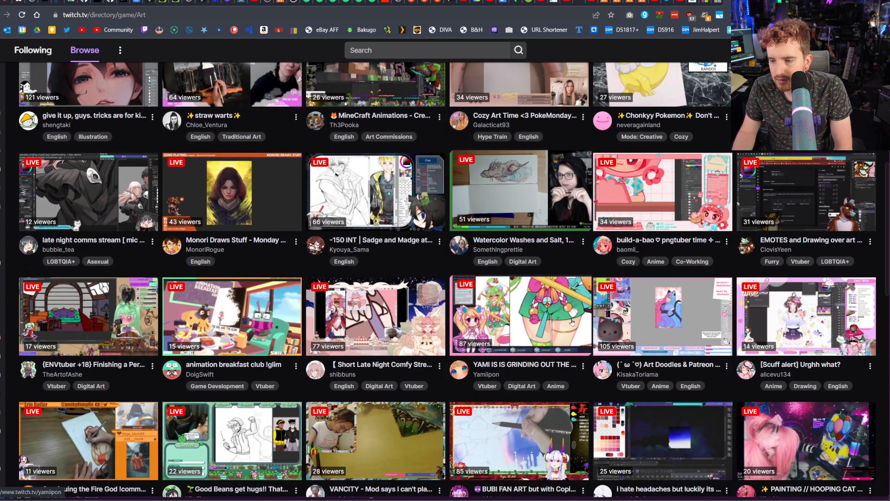
scroll(572, 322, "down", 3)
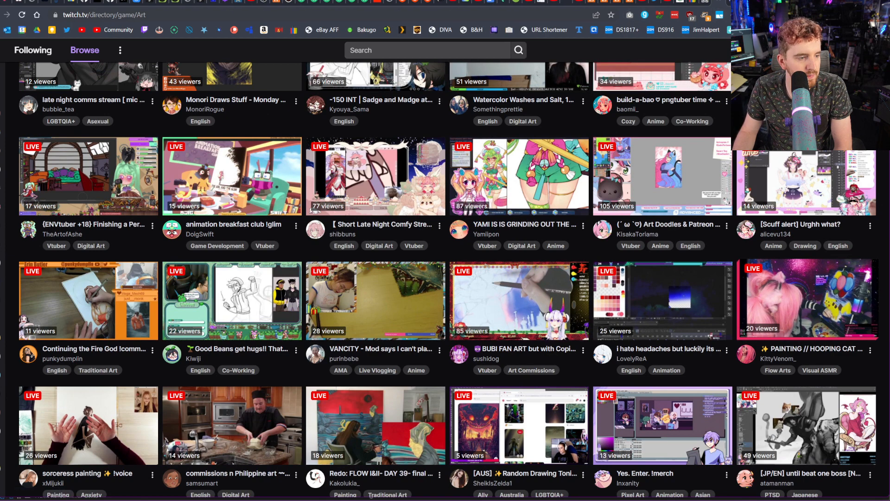
key("ctrl+t")
key("ctrl+w")
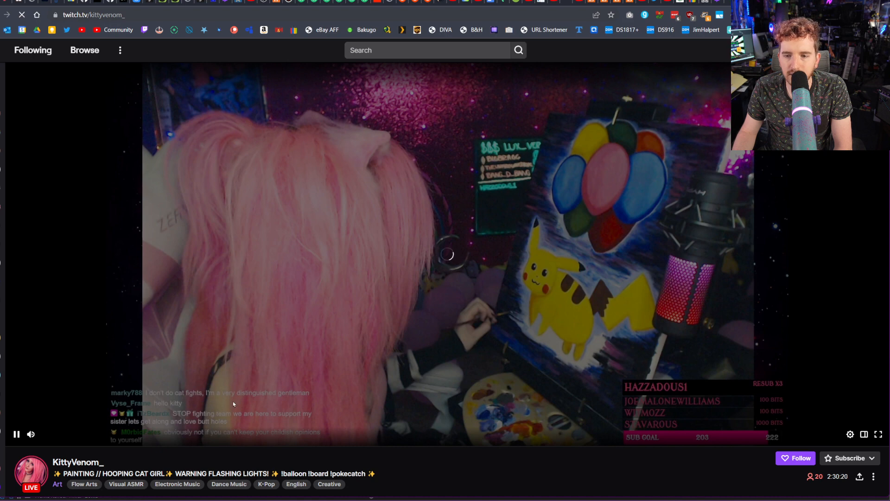
key("ctrl+w")
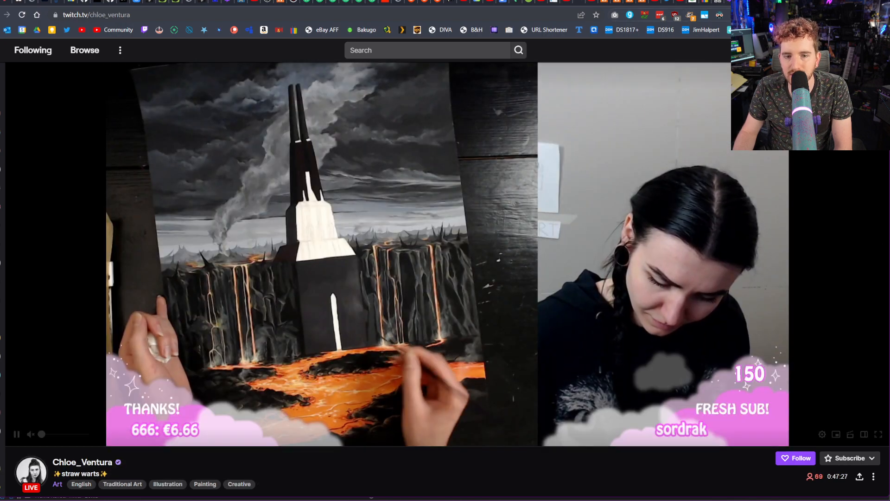
Select the channel name in the lava landscape painting stream's address and check the OBS window before returning to the stream.
scroll(456, 231, "down", 1)
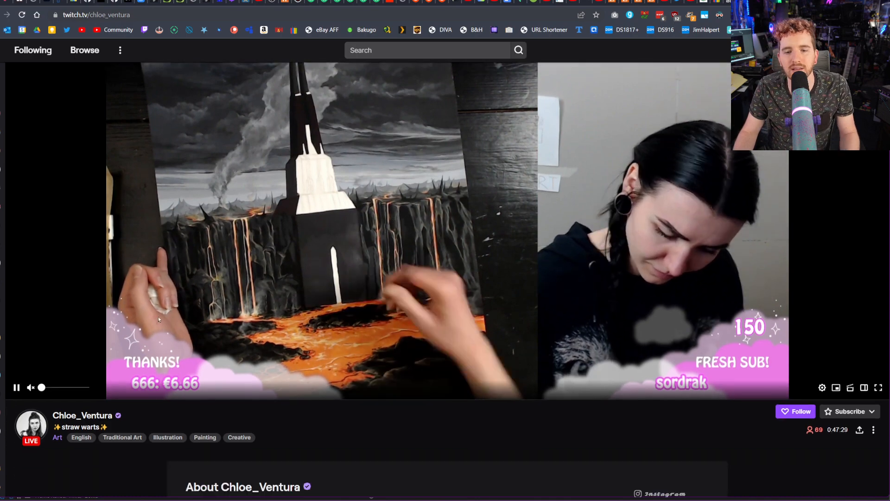
left_click_drag(91, 15, 134, 15)
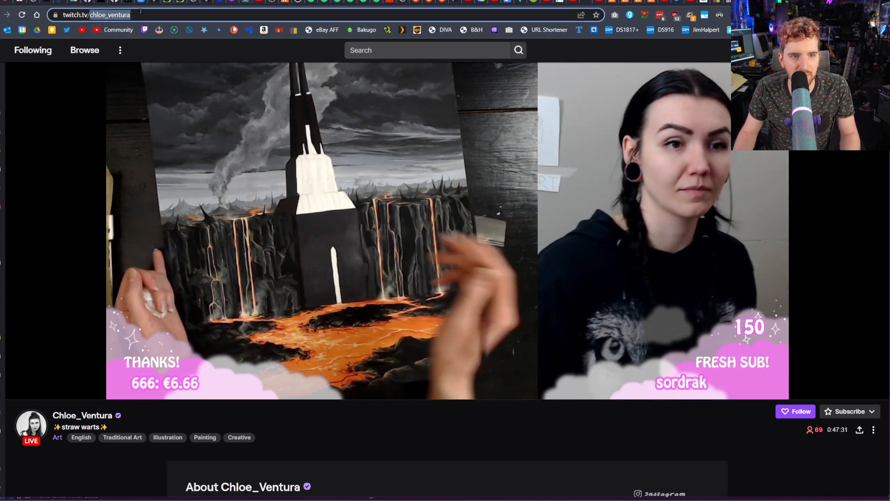
key("alt+Tab")
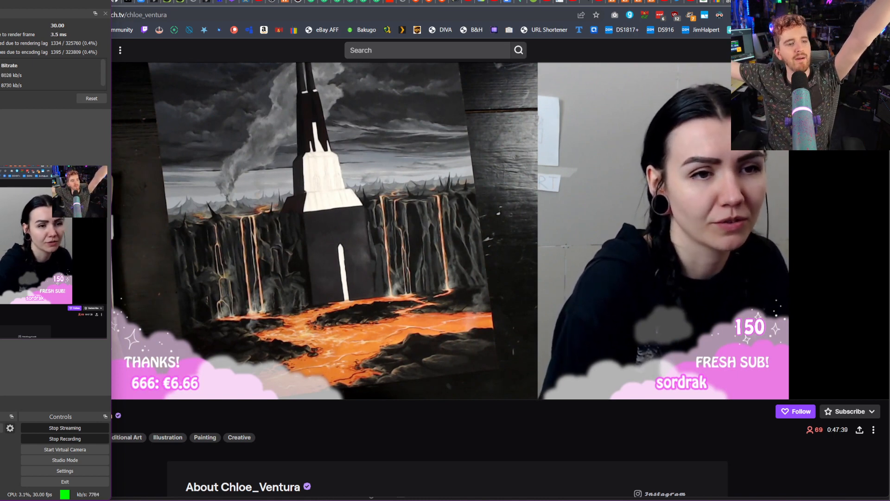
left_click(131, 402)
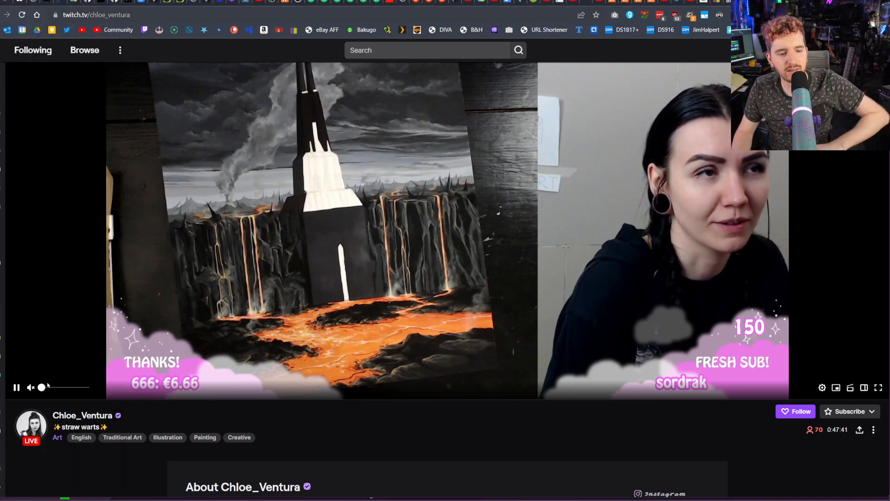
Unmute the lava landscape painting stream, expand its chat and switch to OBS.
left_click(30, 388)
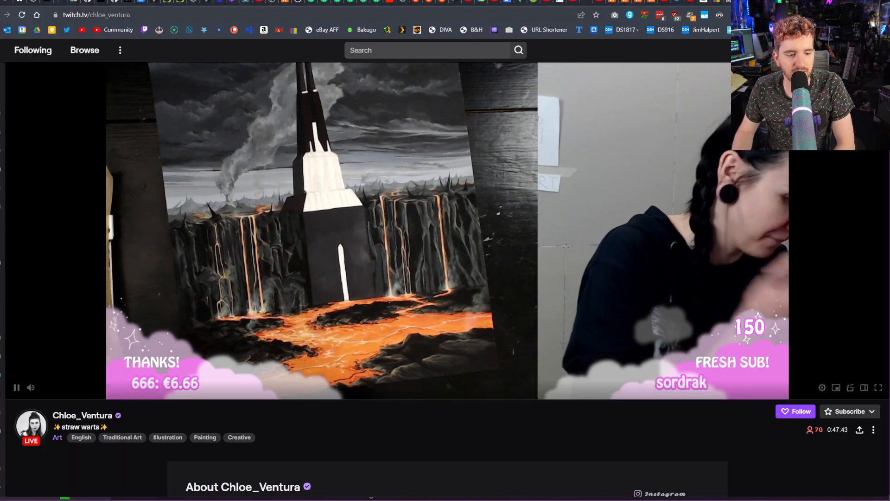
left_click(878, 73)
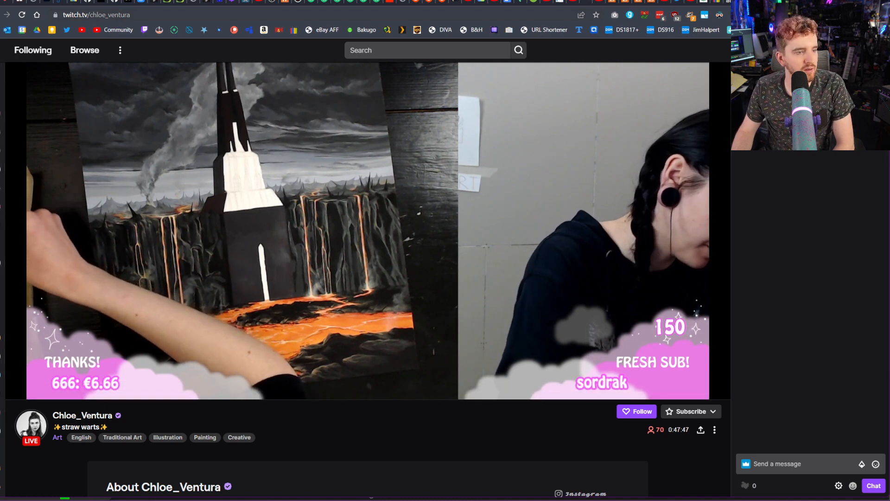
key("alt+Tab")
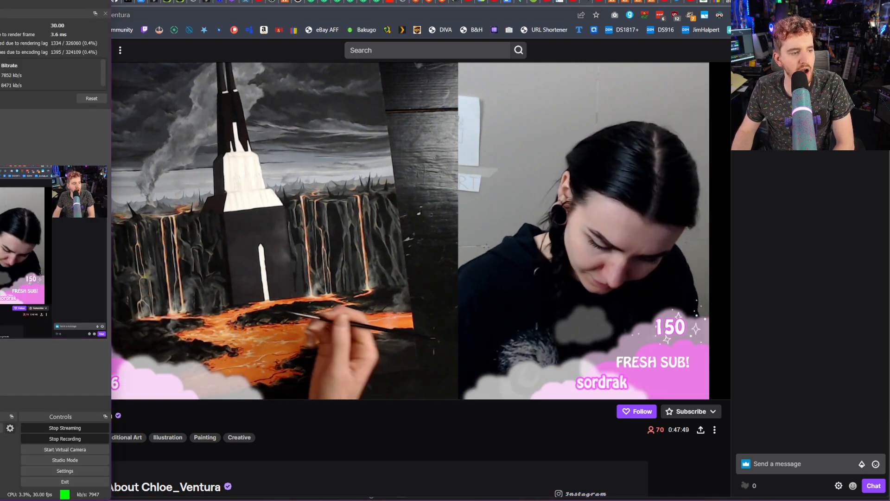